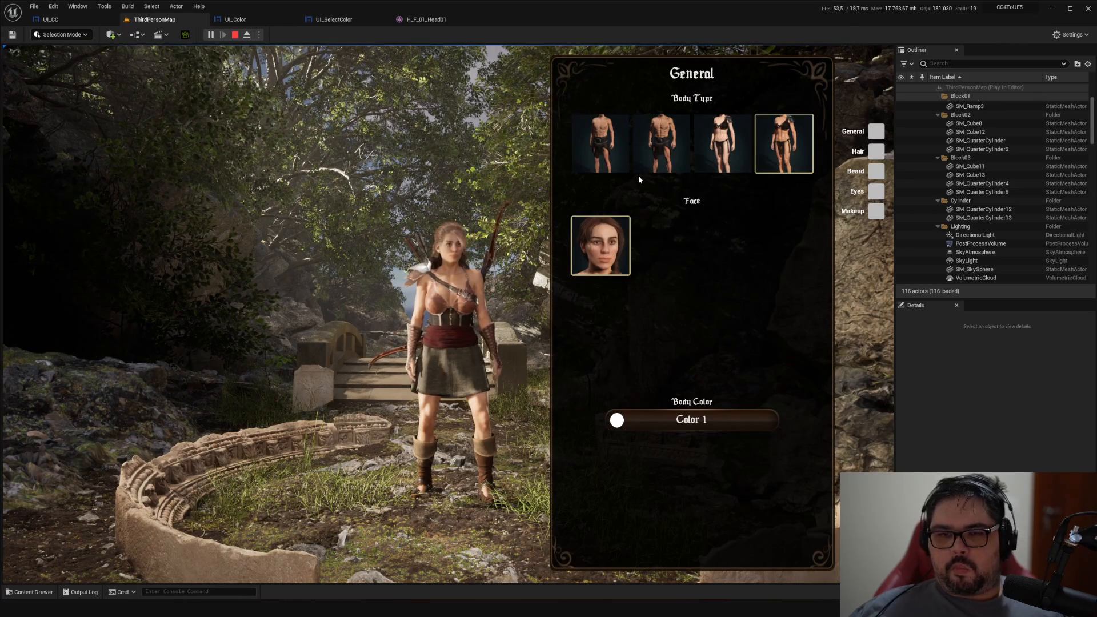
# In the running character creator, select the first male body type, then open and close the body colour picker.
pyautogui.click(614, 144)
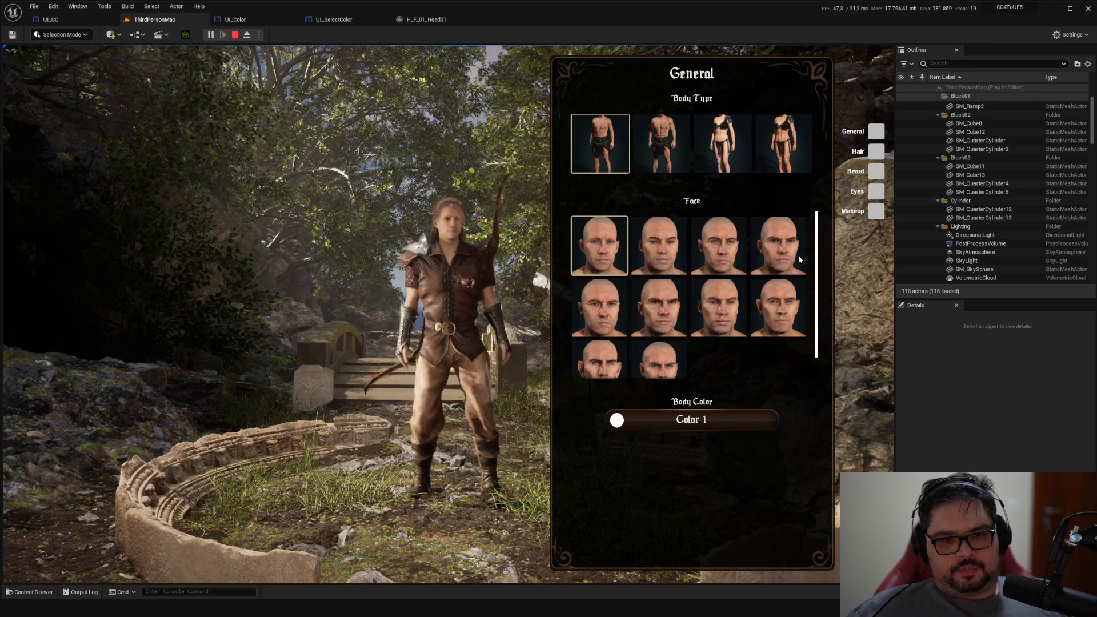
pyautogui.click(711, 421)
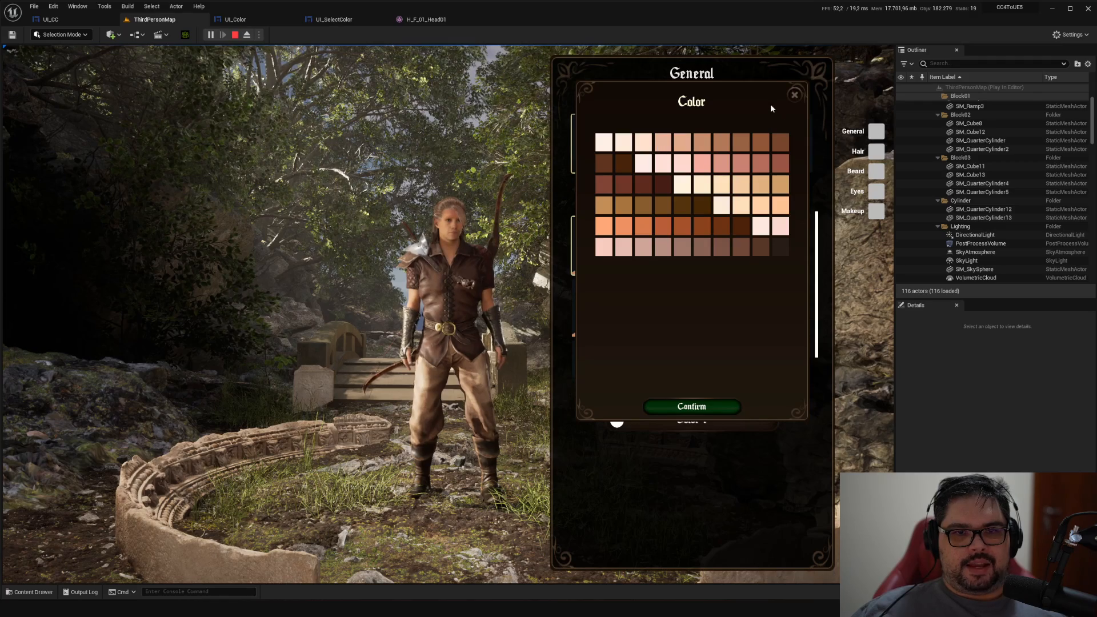
pyautogui.click(794, 95)
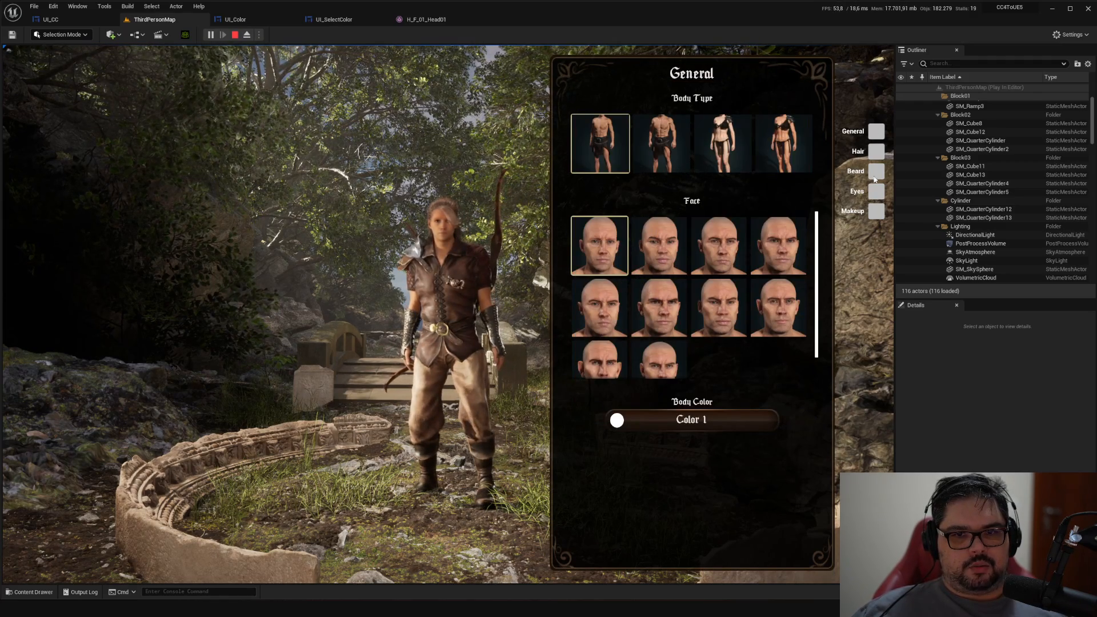
# Preview the Hair close-up camera, return to the General view and stop the play session.
pyautogui.click(874, 150)
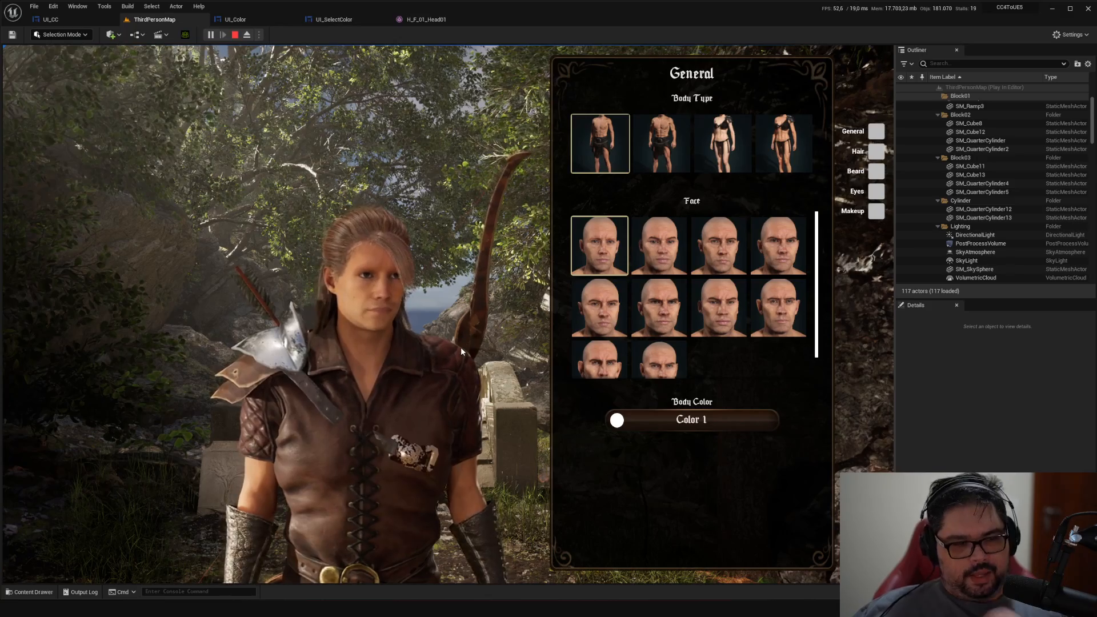
pyautogui.click(875, 131)
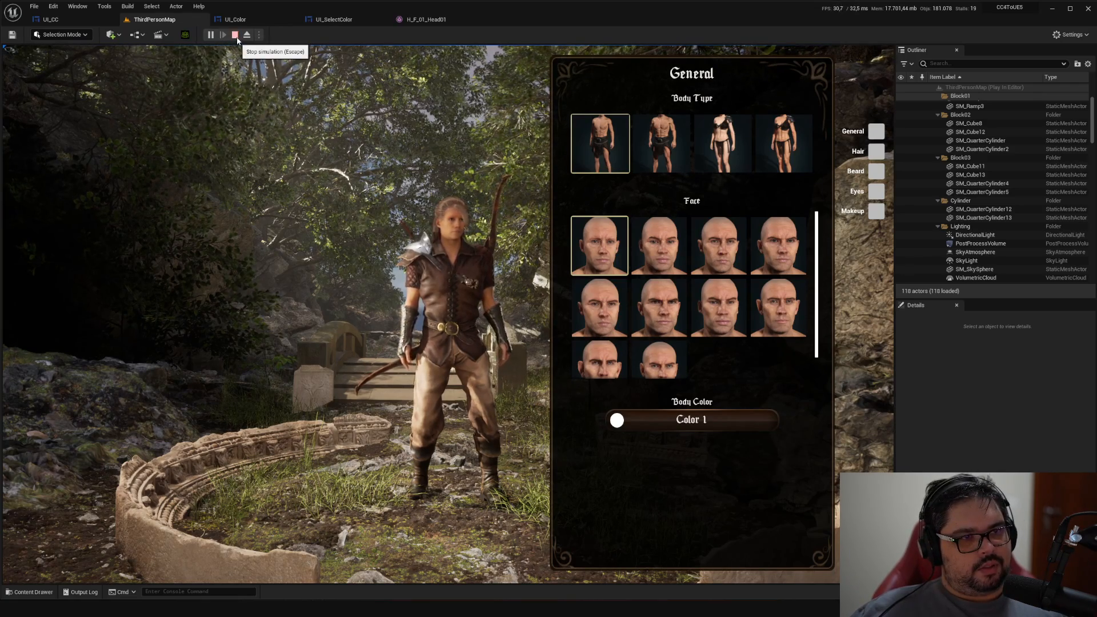
pyautogui.click(235, 36)
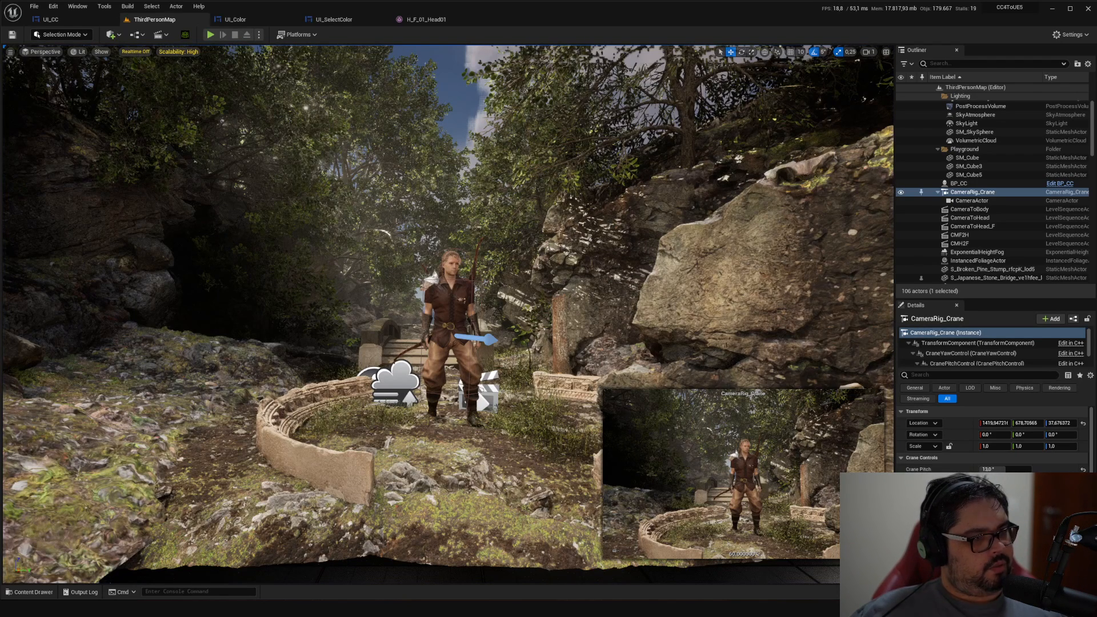
# Bring the level view in close on the archer character and save the map.
pyautogui.moveTo(0, 143); pyautogui.dragTo(1096, 149)
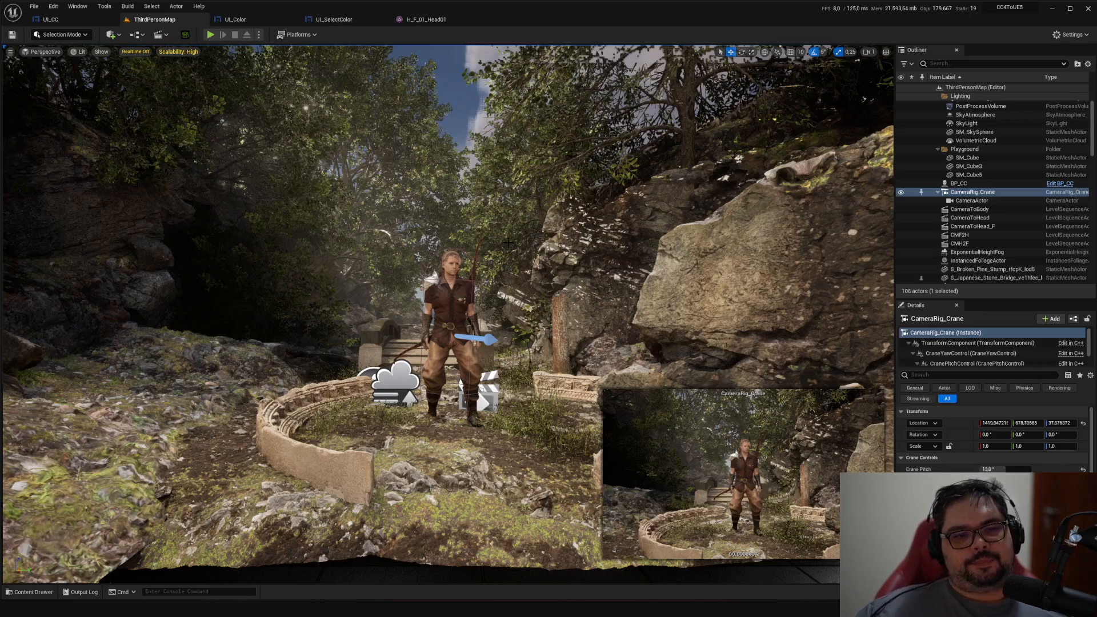
pyautogui.moveTo(523, 236)
pyautogui.mouseDown(button='right')
pyautogui.moveTo(519, 217)
pyautogui.moveTo(529, 242)
pyautogui.mouseUp(button='right')
pyautogui.press('w')
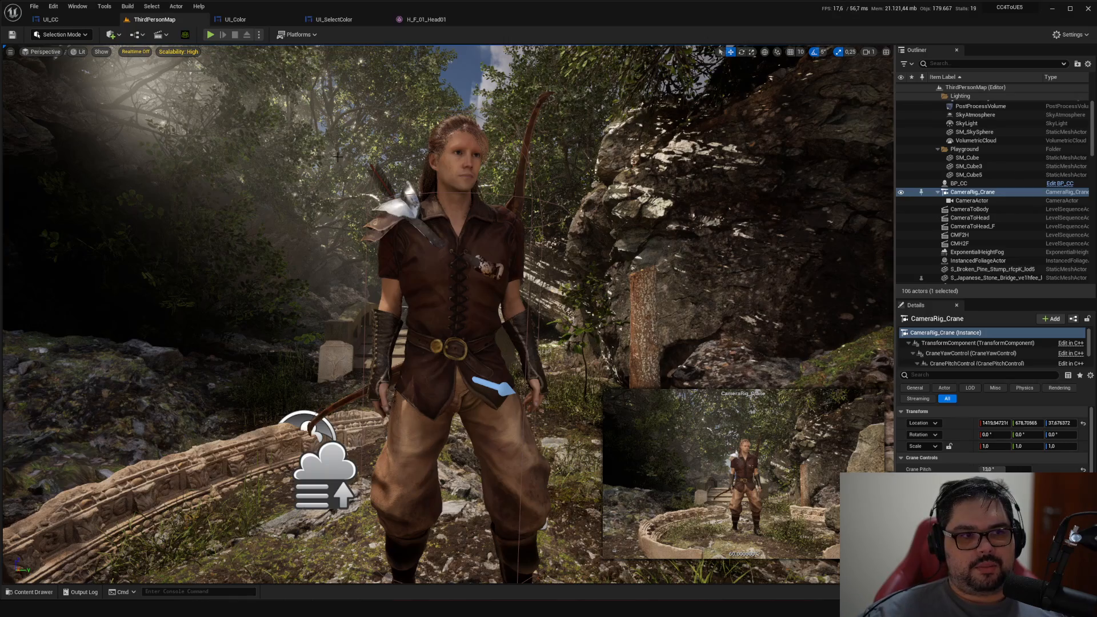
pyautogui.moveTo(297, 139); pyautogui.dragTo(271, 170, button='right')
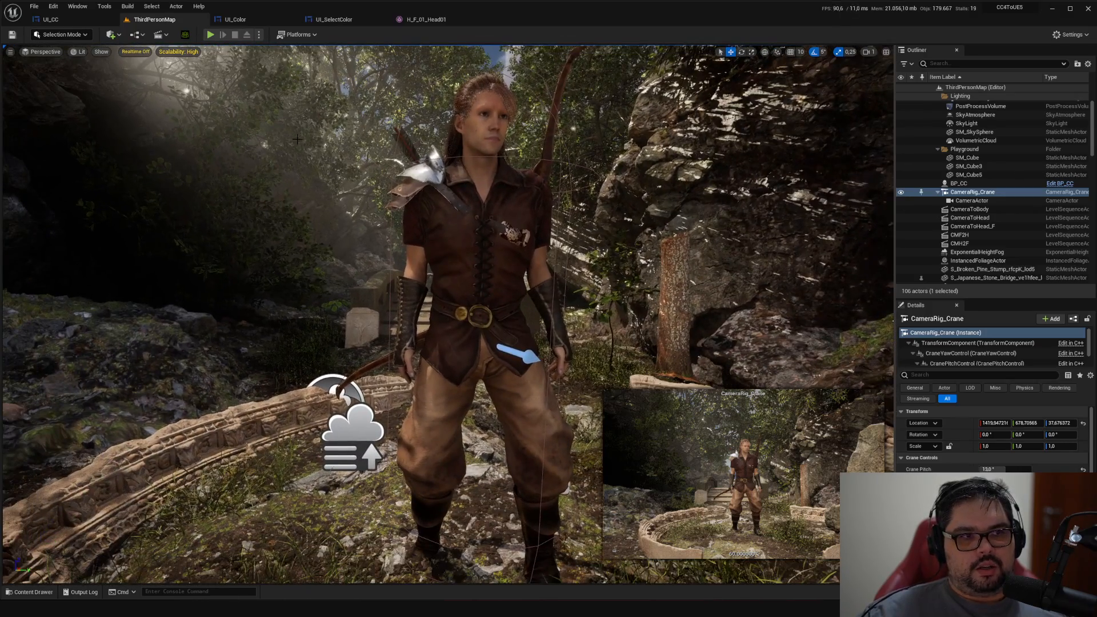
pyautogui.hotkey('ctrl', 's')
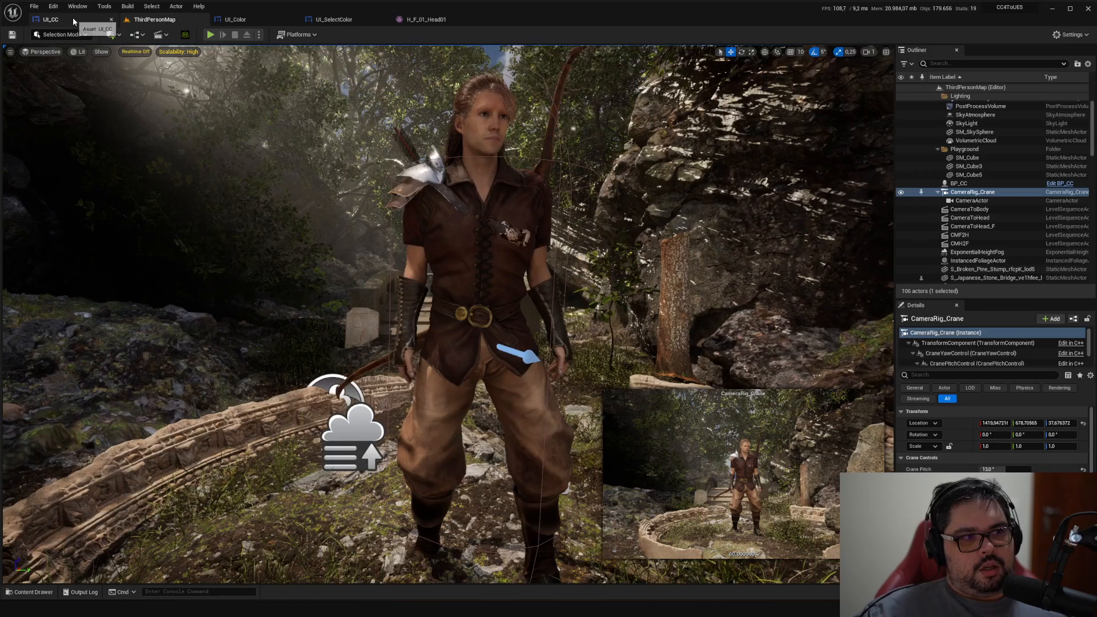
pyautogui.click(73, 20)
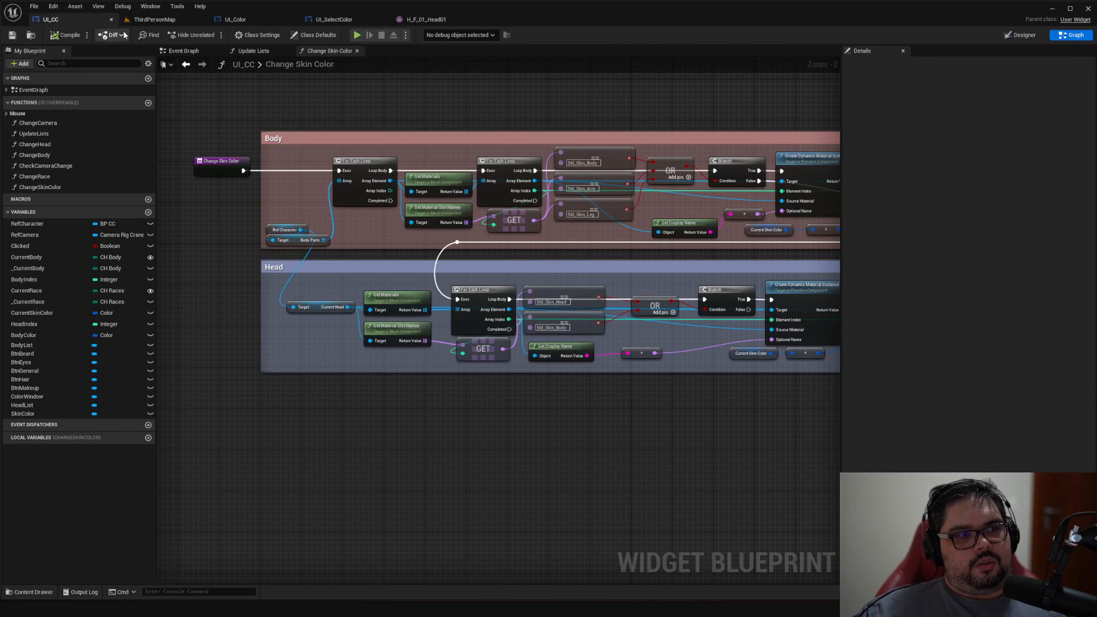
pyautogui.click(152, 20)
pyautogui.click(237, 20)
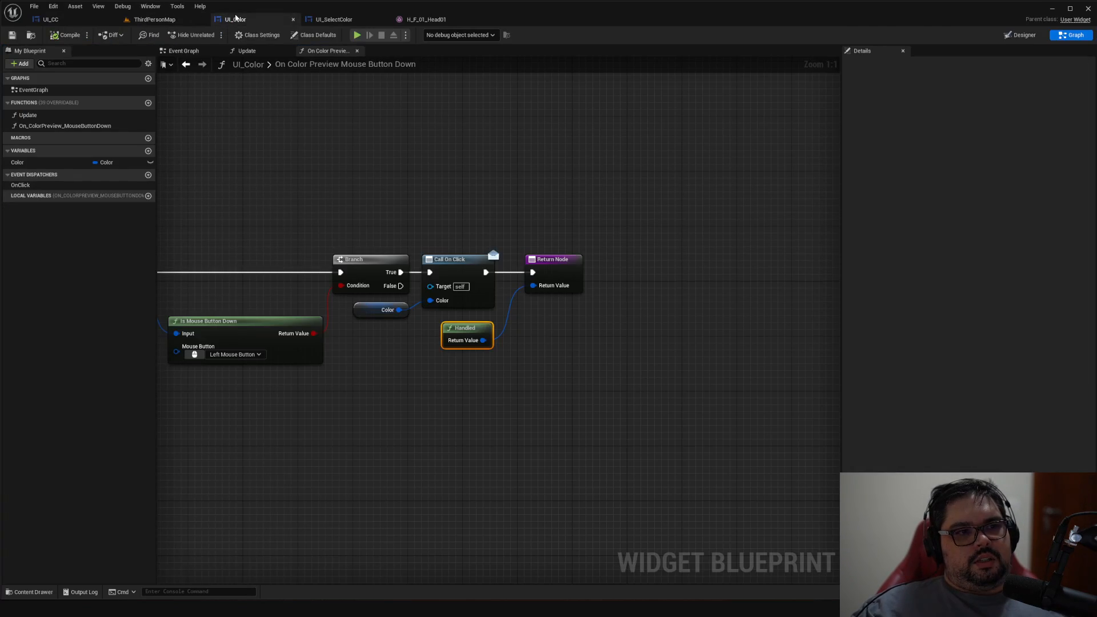
pyautogui.click(154, 19)
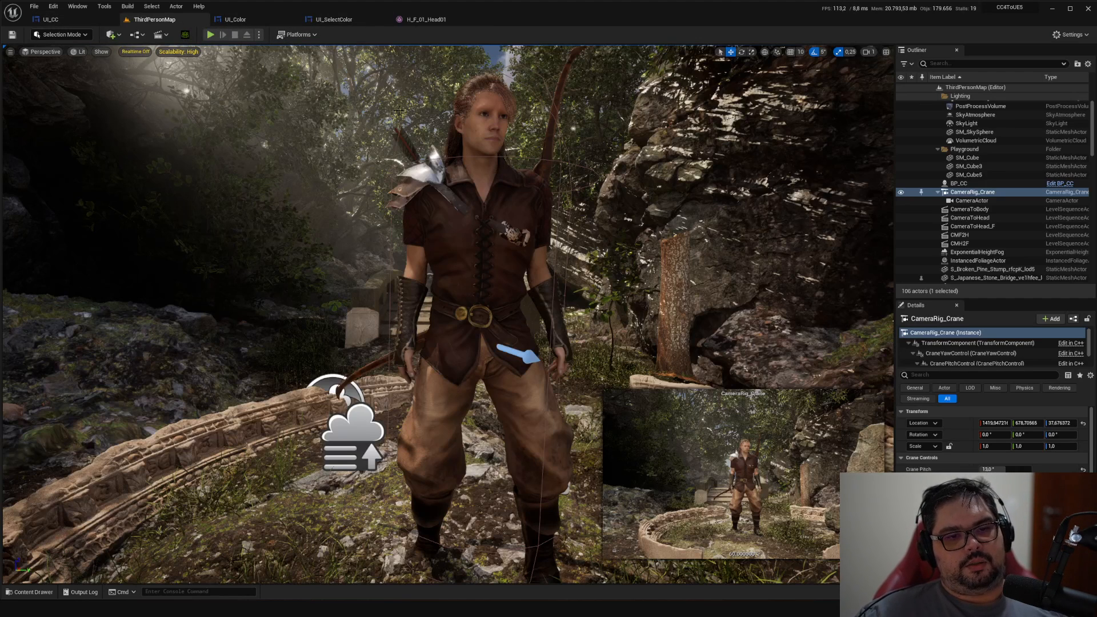
# Browse the enlarged H_F_01 meshes folder and open the H_F_01_Chest_Skeleton asset.
pyautogui.hotkey('ctrl', 'space')
pyautogui.moveTo(447, 299); pyautogui.dragTo(448, 128)
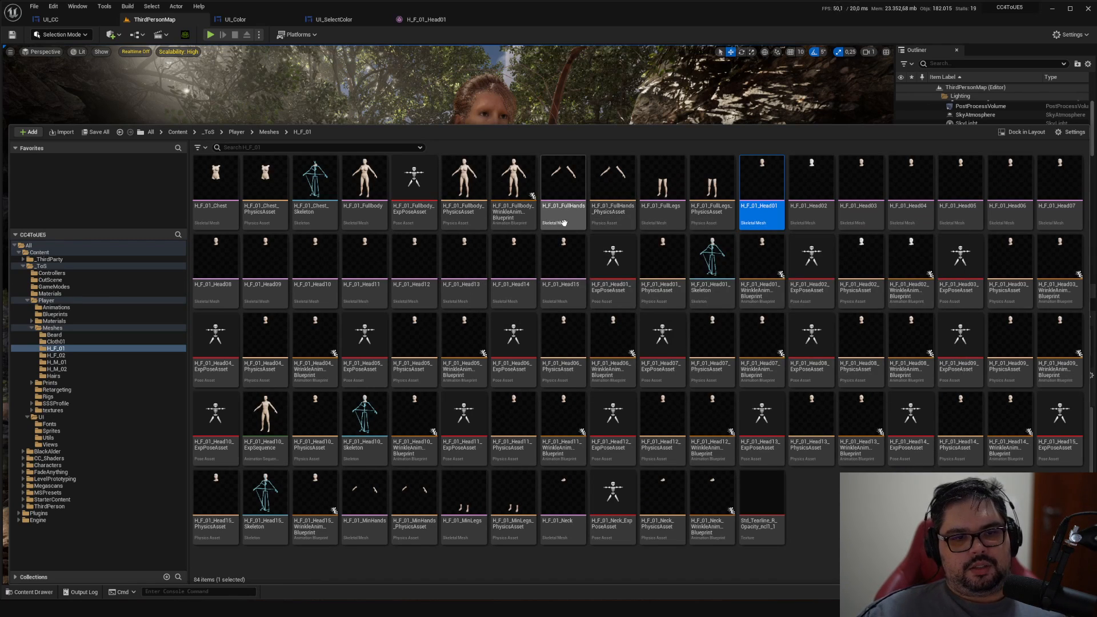
pyautogui.moveTo(561, 221)
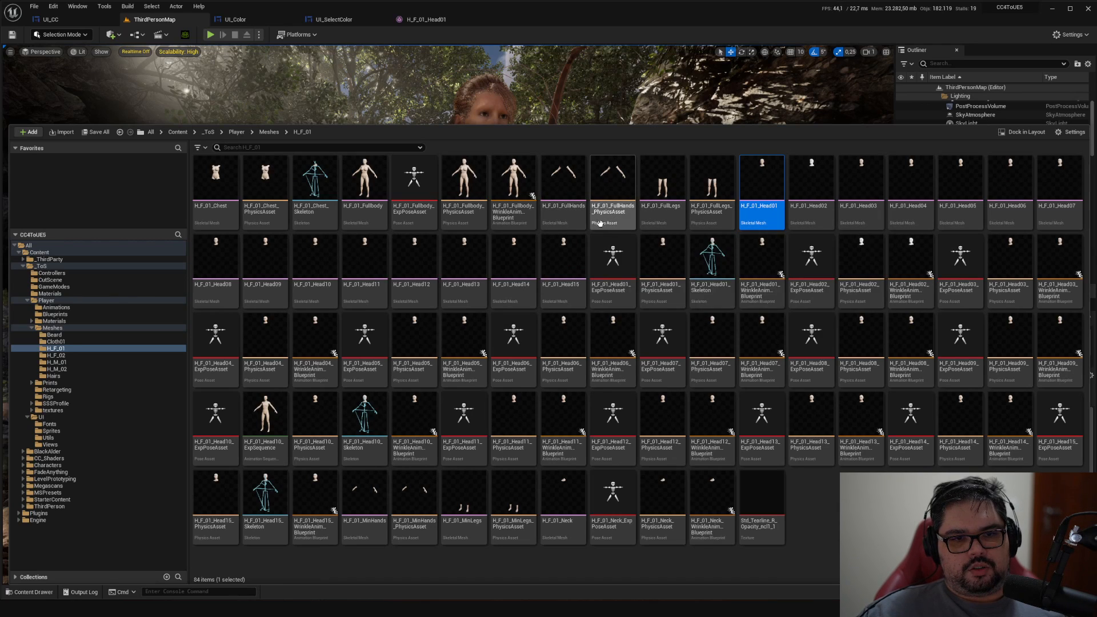
pyautogui.moveTo(711, 295)
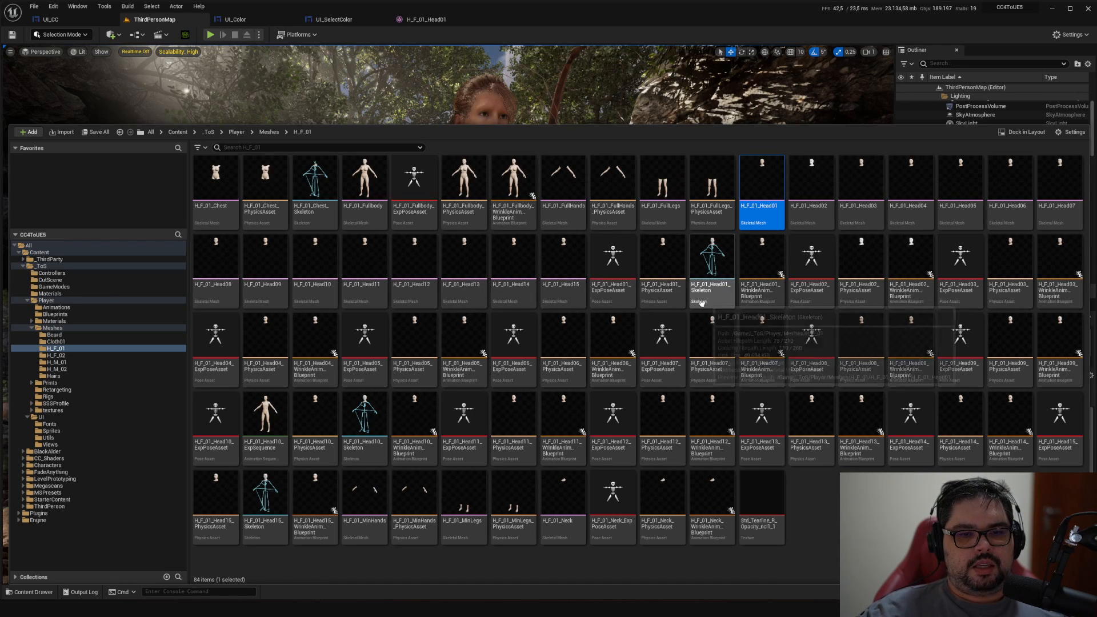
pyautogui.moveTo(307, 227)
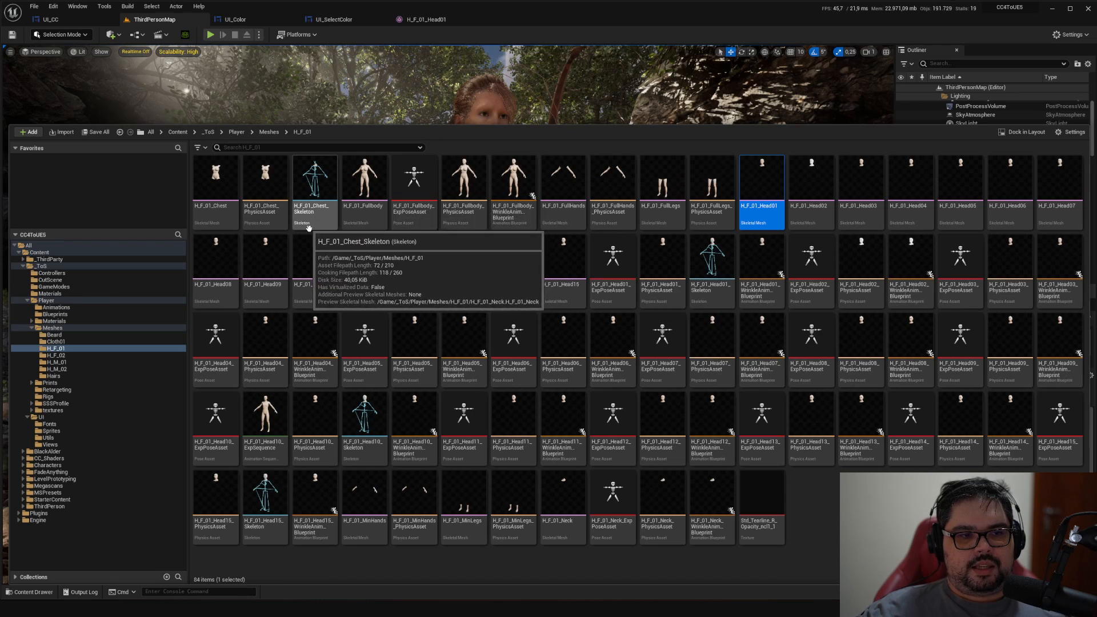
pyautogui.doubleClick(311, 210)
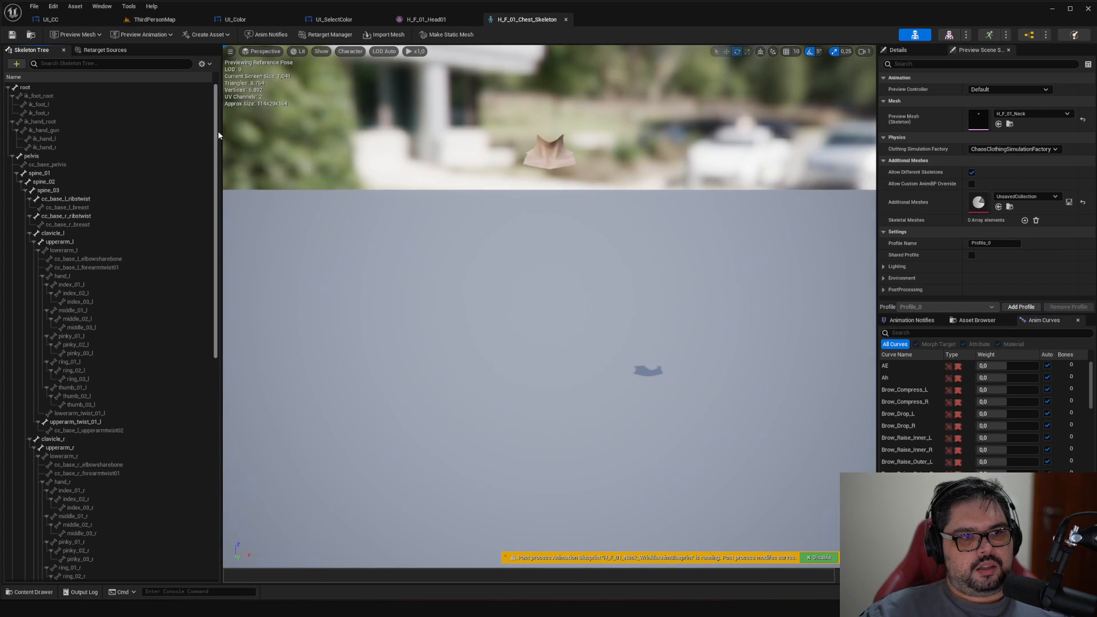
# Look over the chest skeleton's bone hierarchy, then close the skeleton and the H_F_01_Head01 mesh editor.
pyautogui.scroll(-5, 217, 125)
pyautogui.moveTo(230, 359); pyautogui.dragTo(230, 178)
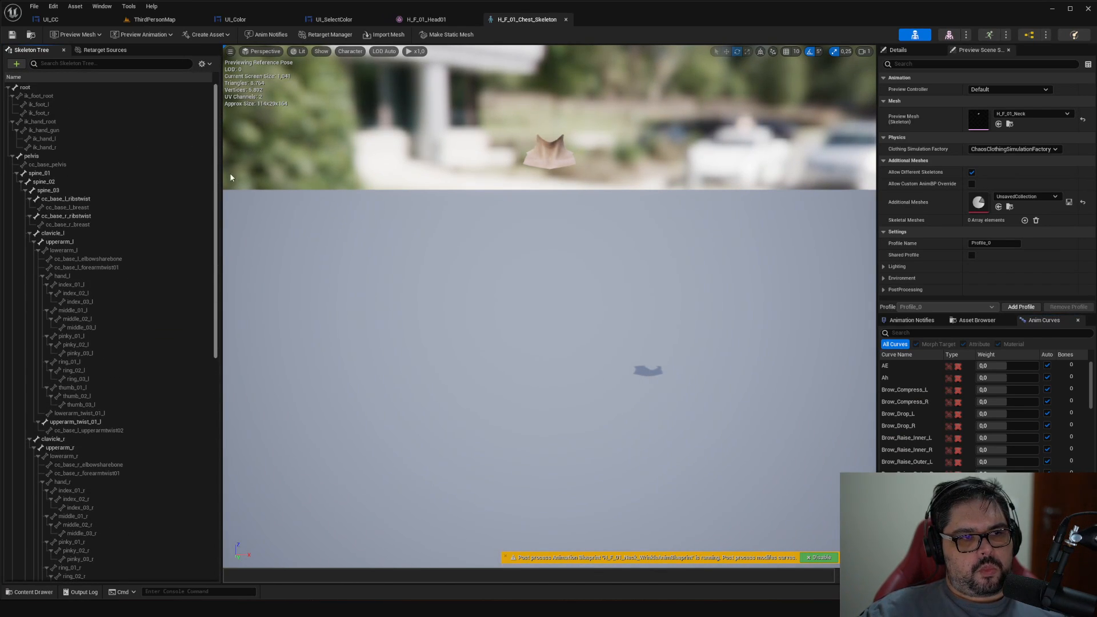
pyautogui.click(566, 19)
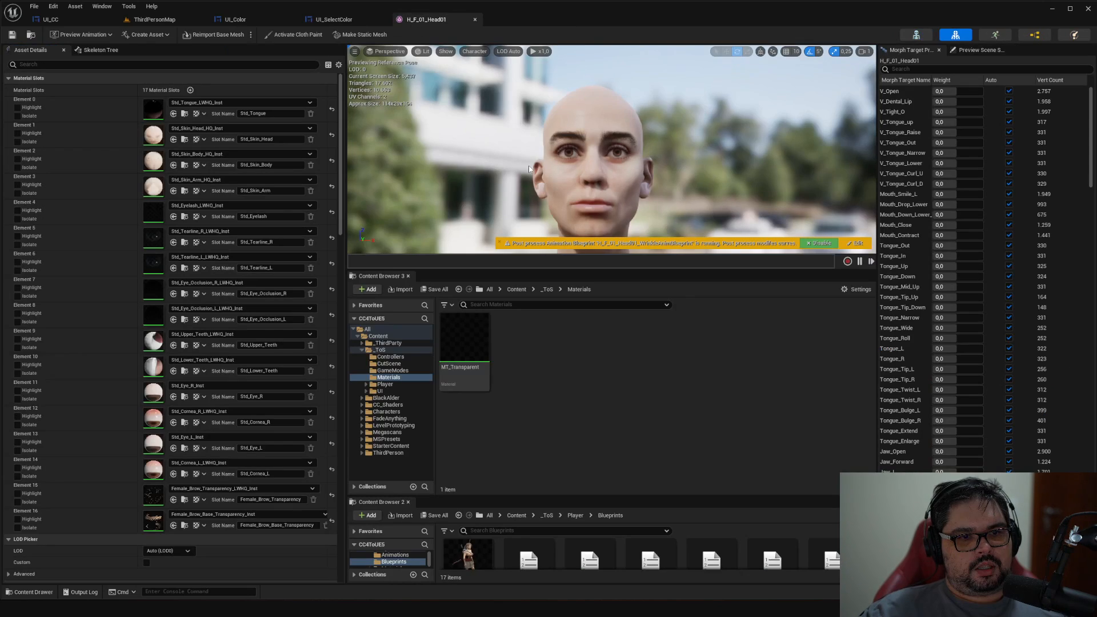
pyautogui.click(475, 19)
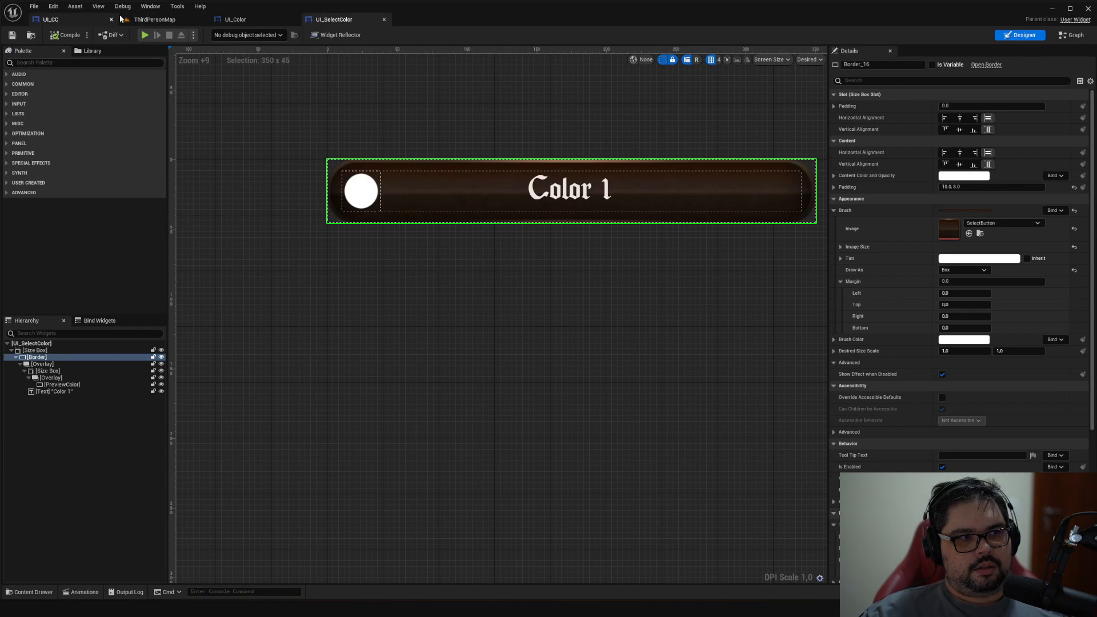
# Open the H_F_01_ArcherFull skeletal mesh from the Cloth01 folder and close both content browsers docked in its editor.
pyautogui.click(149, 19)
pyautogui.hotkey('ctrl', 'space')
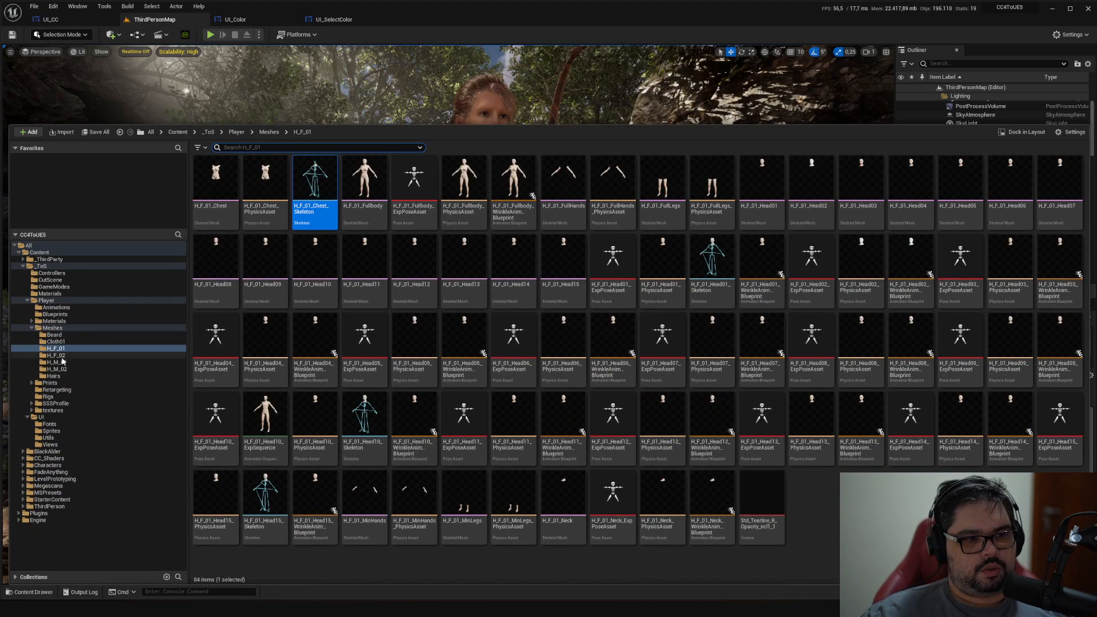
pyautogui.click(55, 342)
pyautogui.click(219, 186)
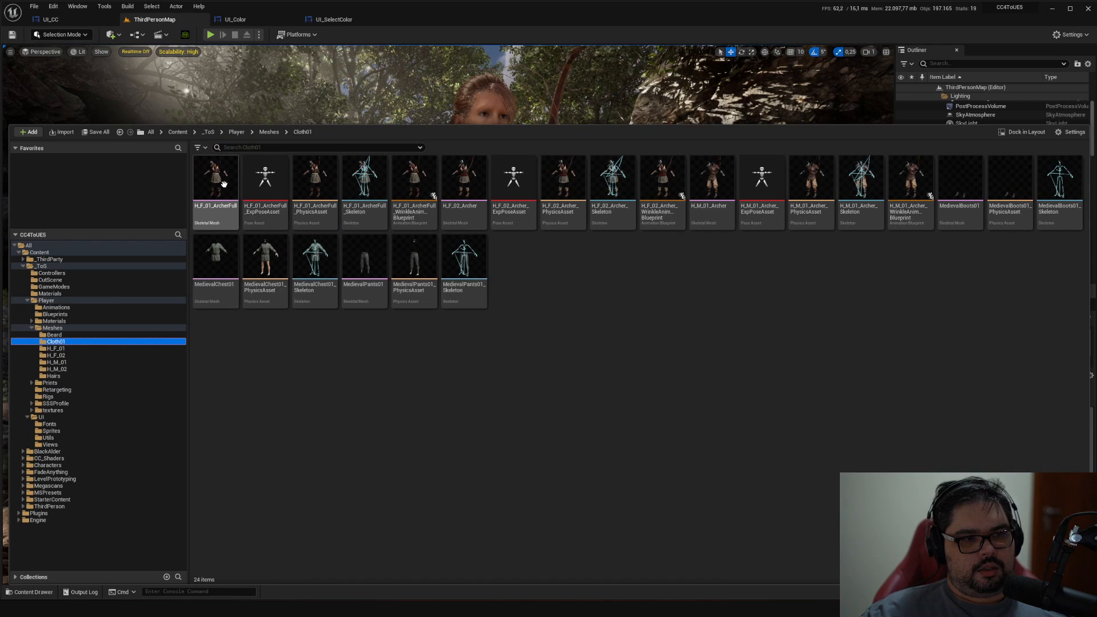
pyautogui.doubleClick(219, 185)
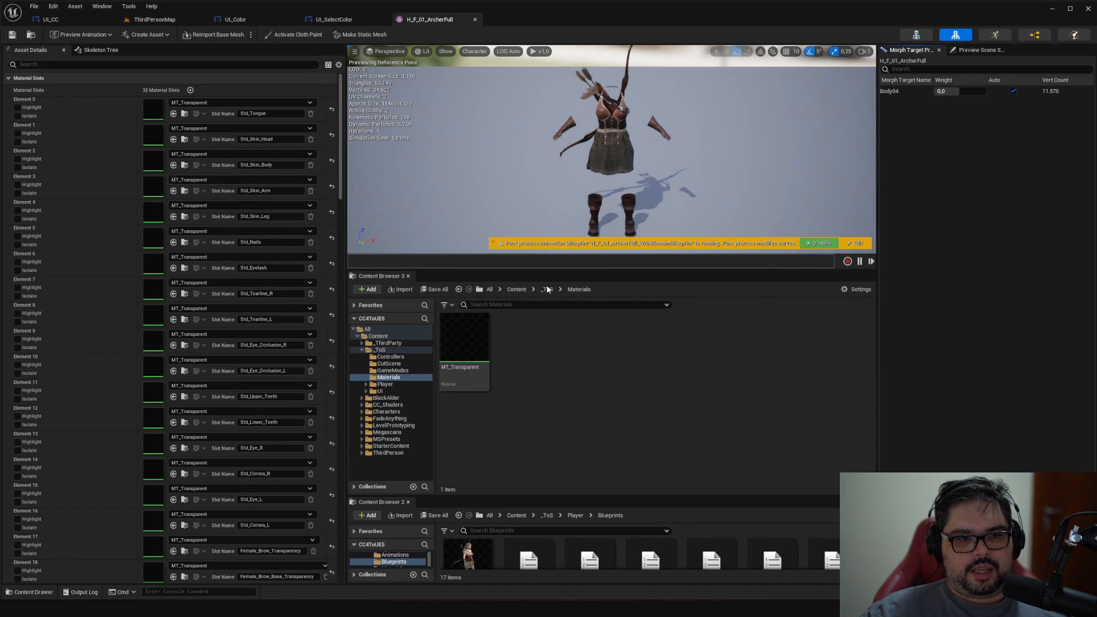
pyautogui.click(408, 277)
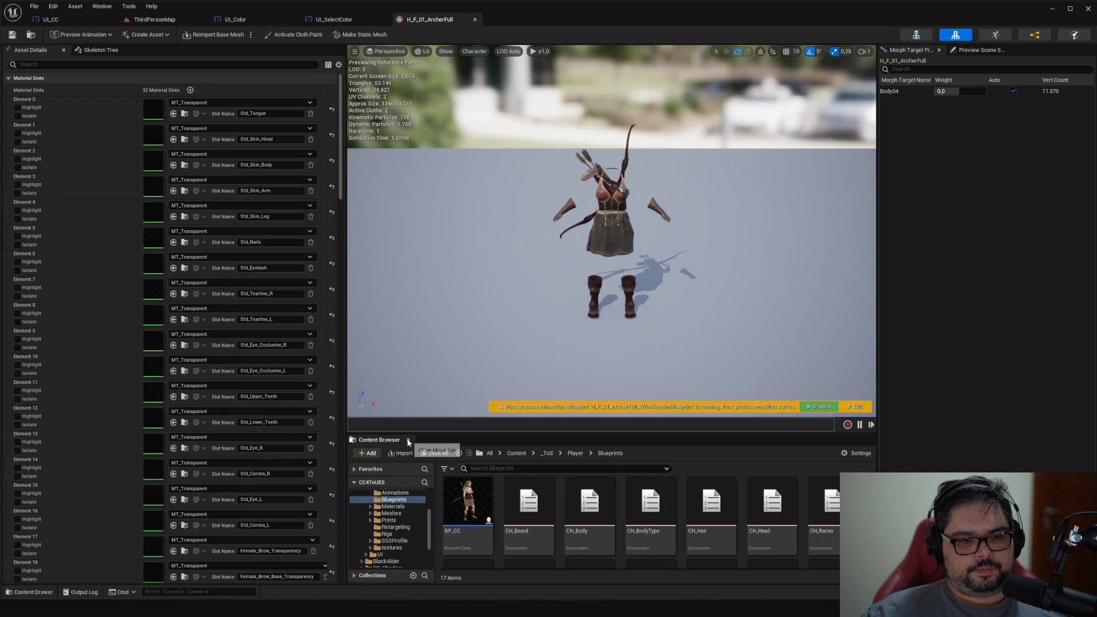
pyautogui.click(408, 442)
# Examine the archer outfit mesh up close and review the materials assigned to its slots.
pyautogui.moveTo(522, 321); pyautogui.dragTo(563, 277)
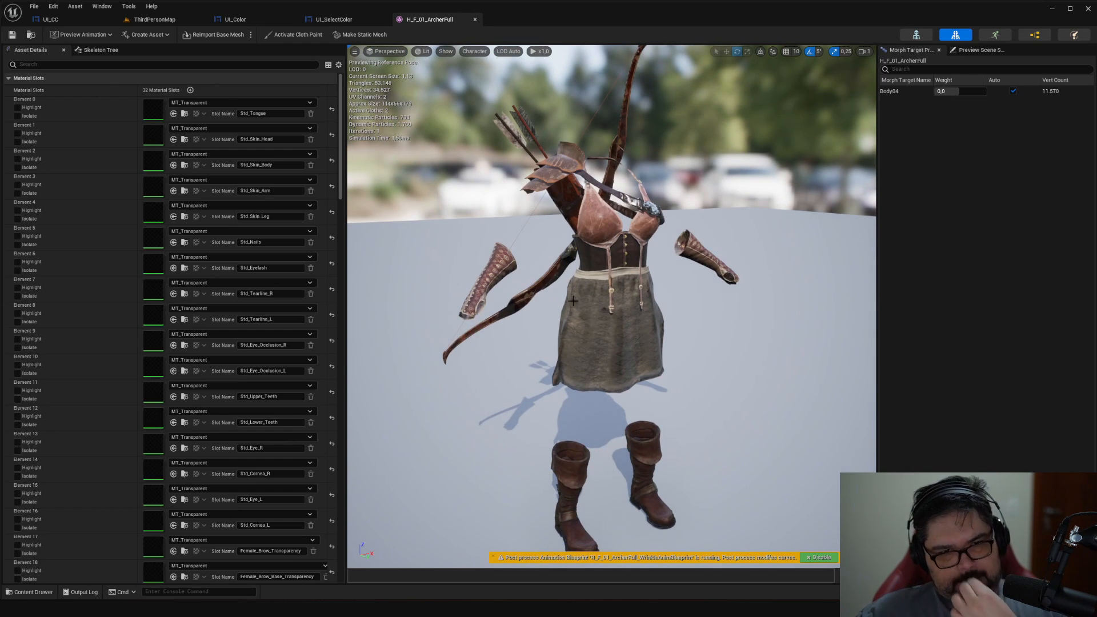
pyautogui.moveTo(341, 143); pyautogui.dragTo(353, 169)
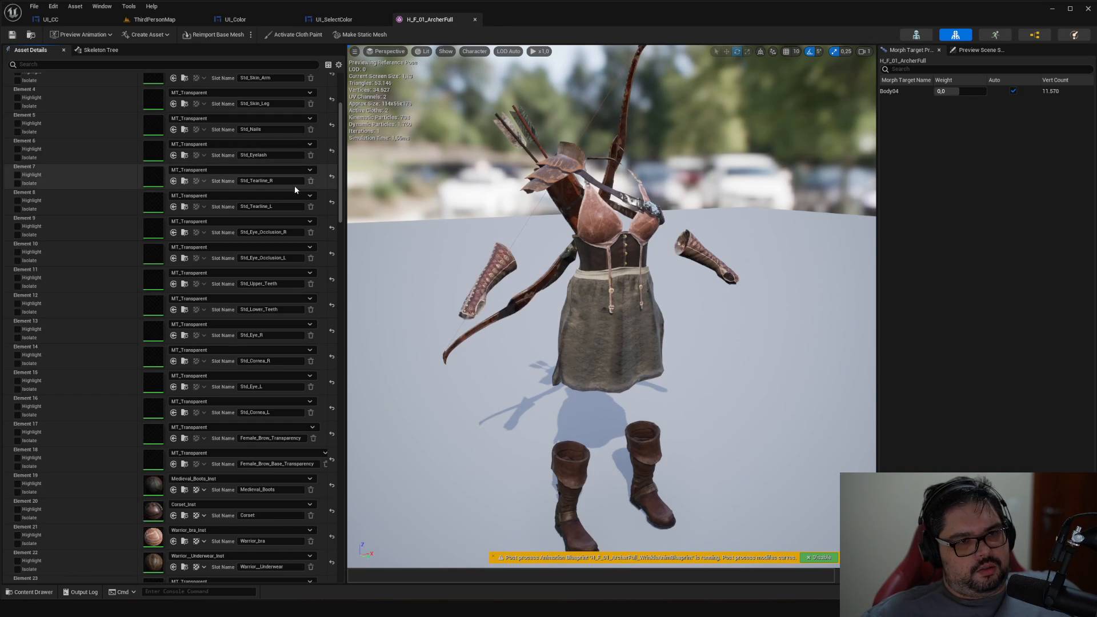
pyautogui.scroll(4, 343, 135)
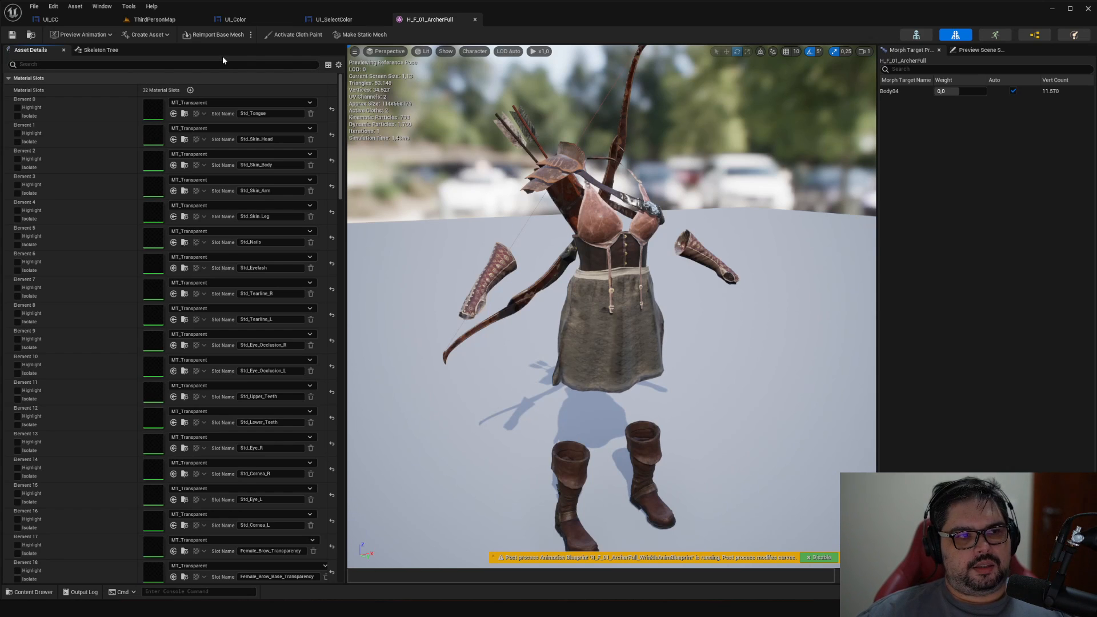
pyautogui.click(191, 23)
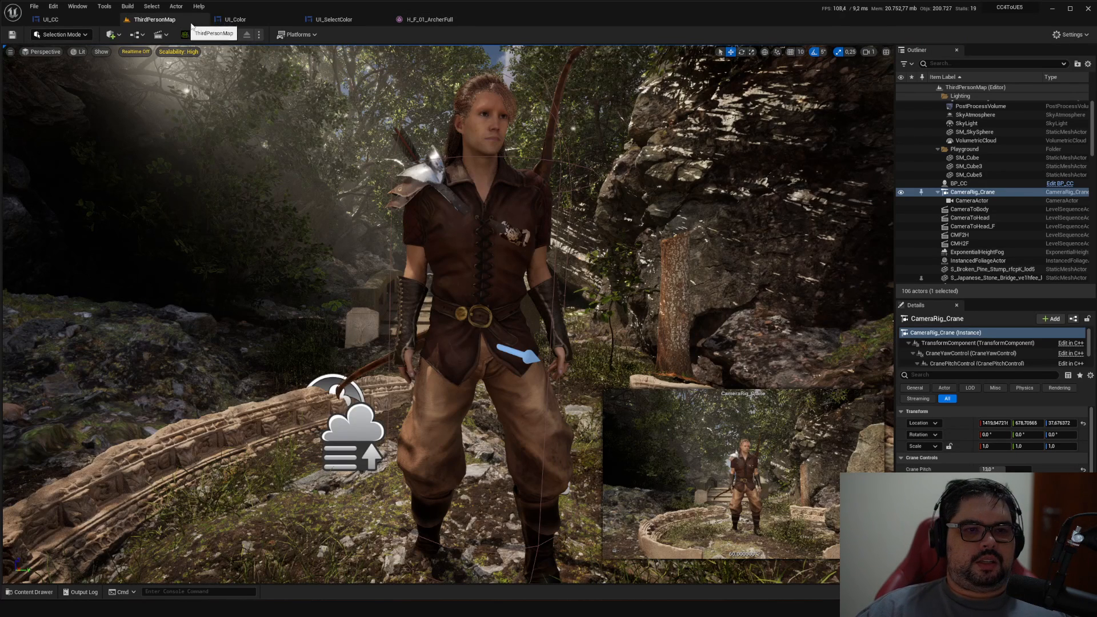
pyautogui.click(57, 22)
pyautogui.click(261, 17)
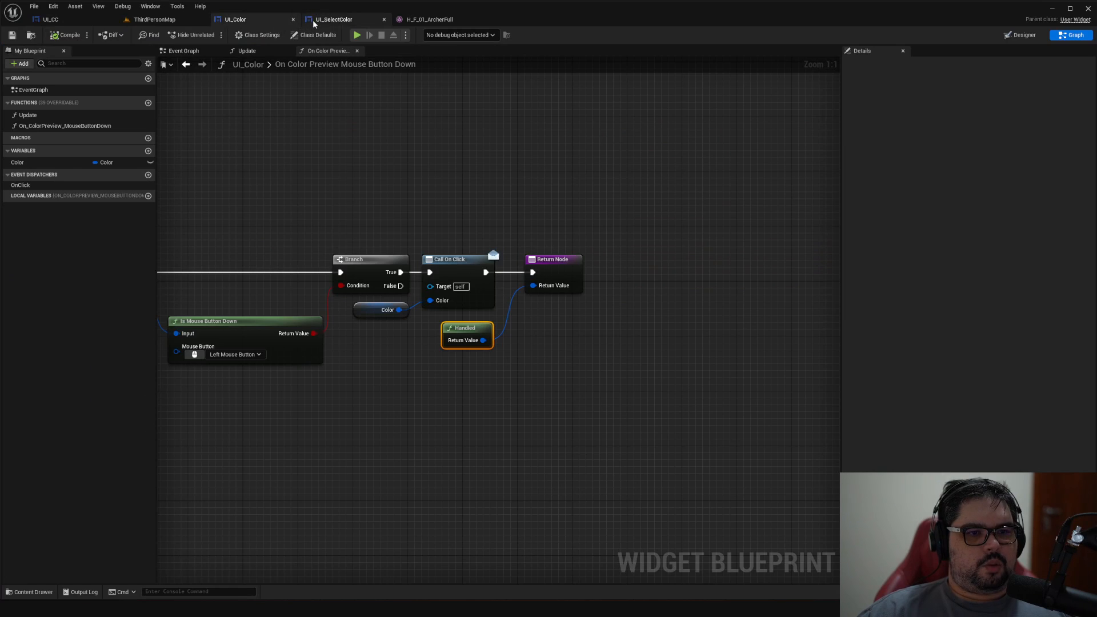
pyautogui.click(316, 20)
pyautogui.click(242, 21)
pyautogui.click(203, 19)
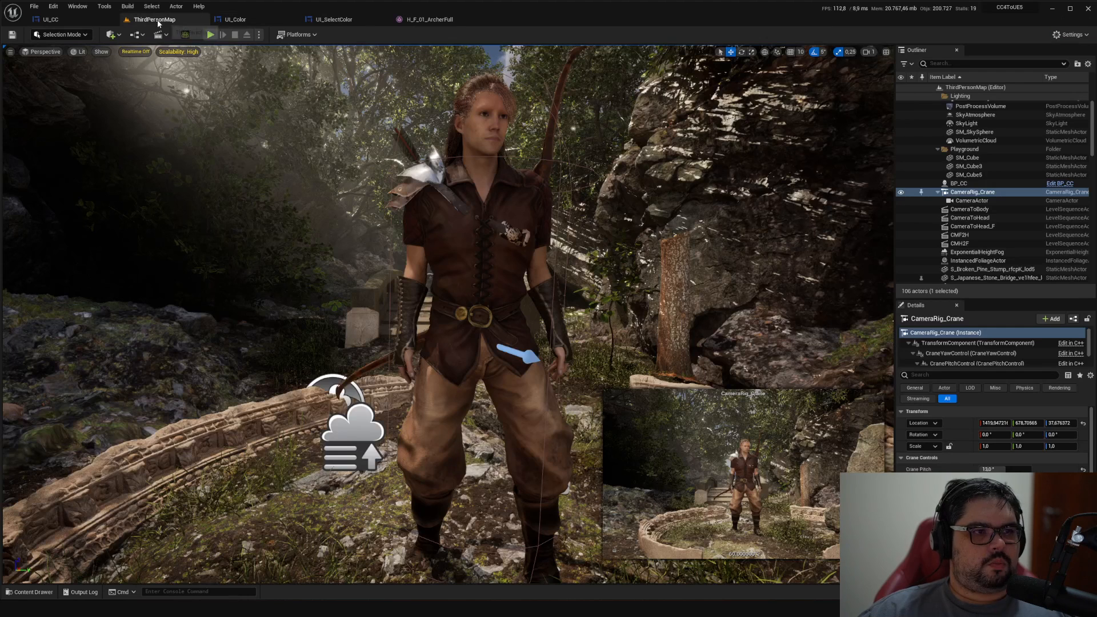
pyautogui.moveTo(440, 100)
pyautogui.mouseDown(button='right')
pyautogui.moveTo(456, 100)
pyautogui.moveTo(446, 85)
pyautogui.mouseUp(button='right')
pyautogui.click(410, 20)
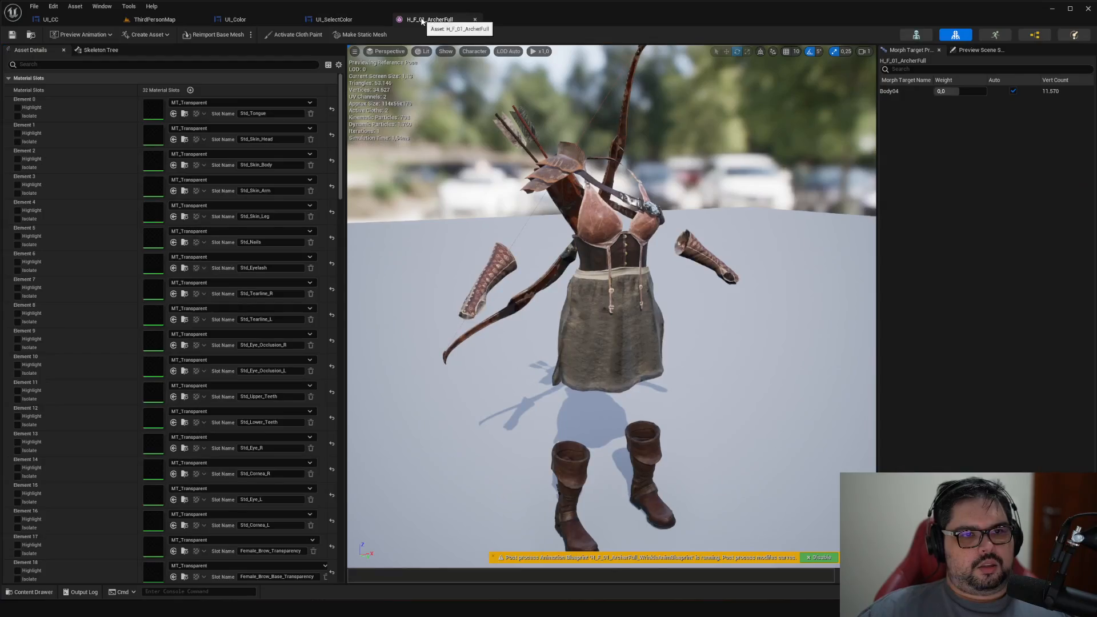
pyautogui.click(351, 18)
pyautogui.click(255, 19)
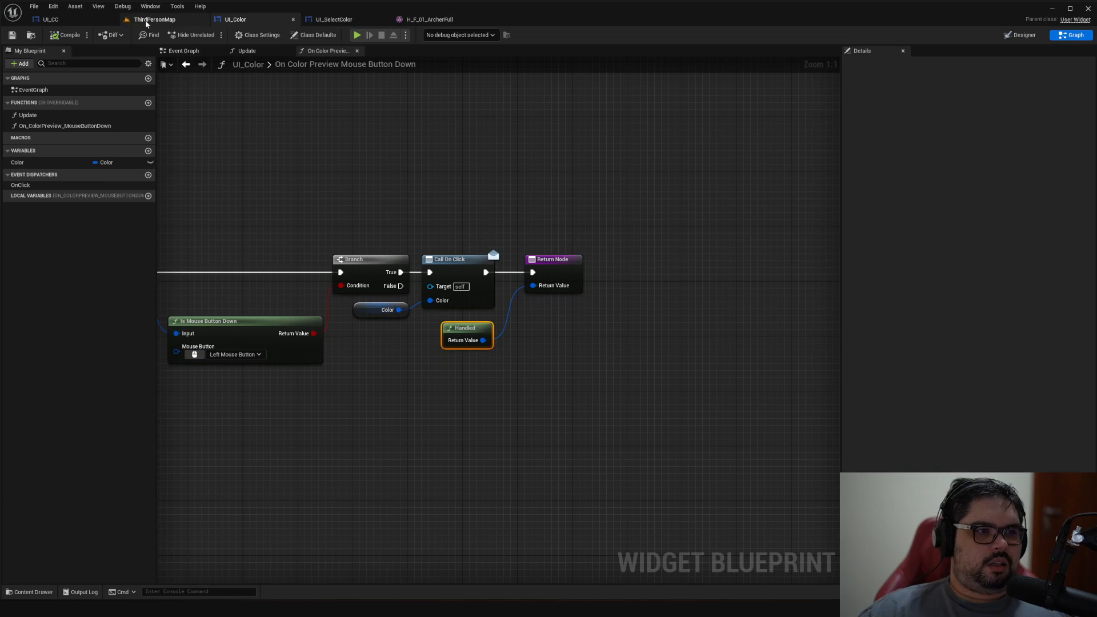
pyautogui.click(152, 19)
pyautogui.click(86, 19)
# Open the SK_Mannequin skeleton from the Characters/Mannequins/Meshes folder of the ThirdPersonMap project.
pyautogui.click(147, 21)
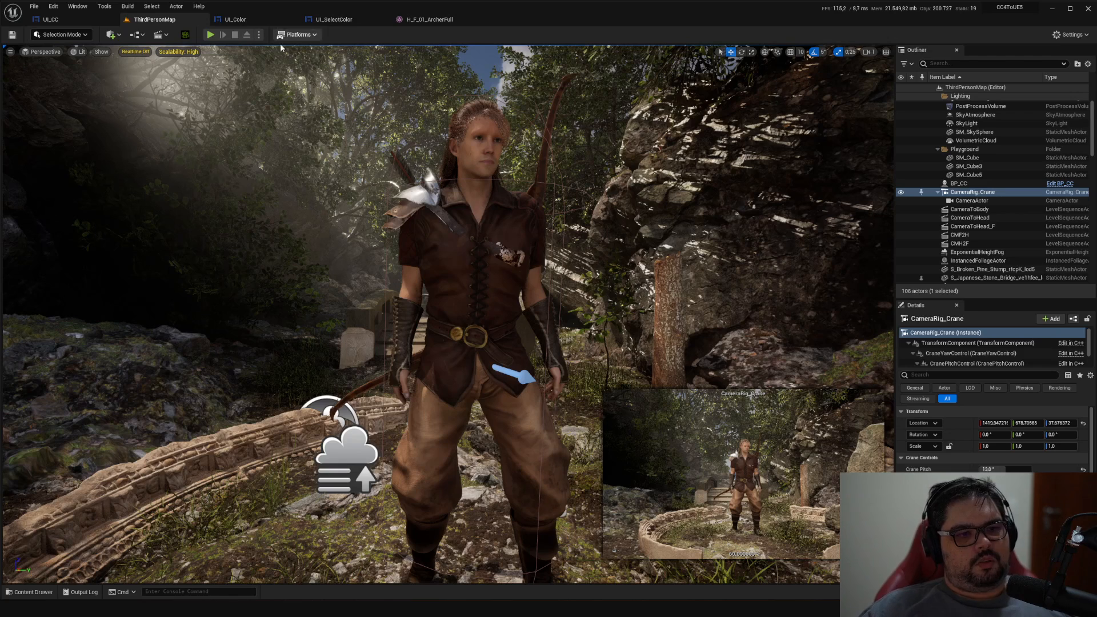
pyautogui.hotkey('ctrl', 'space')
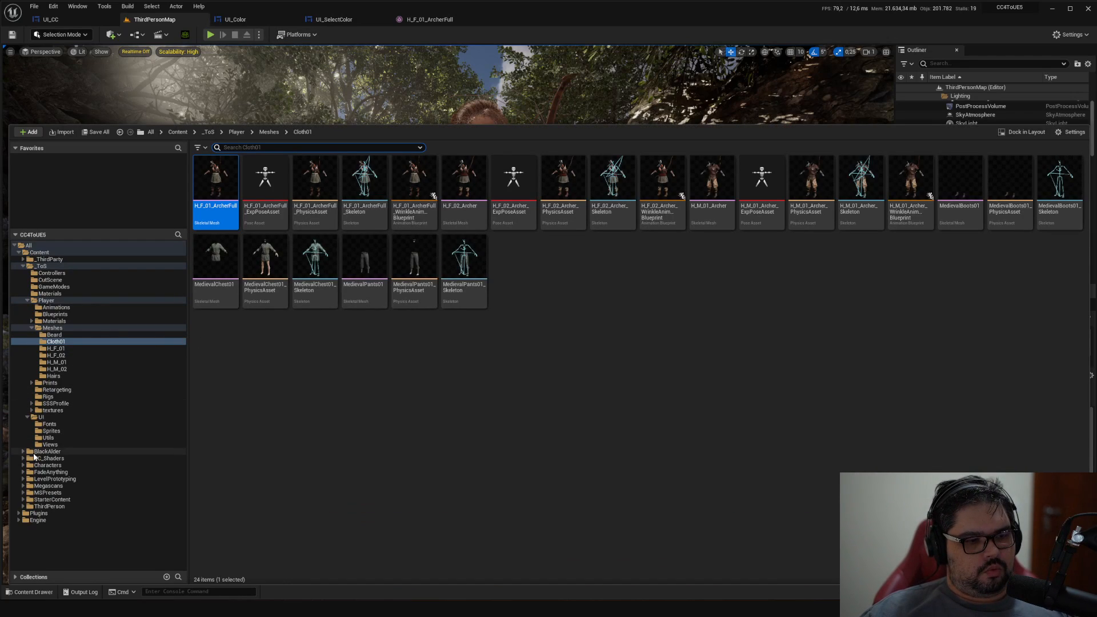
pyautogui.click(24, 466)
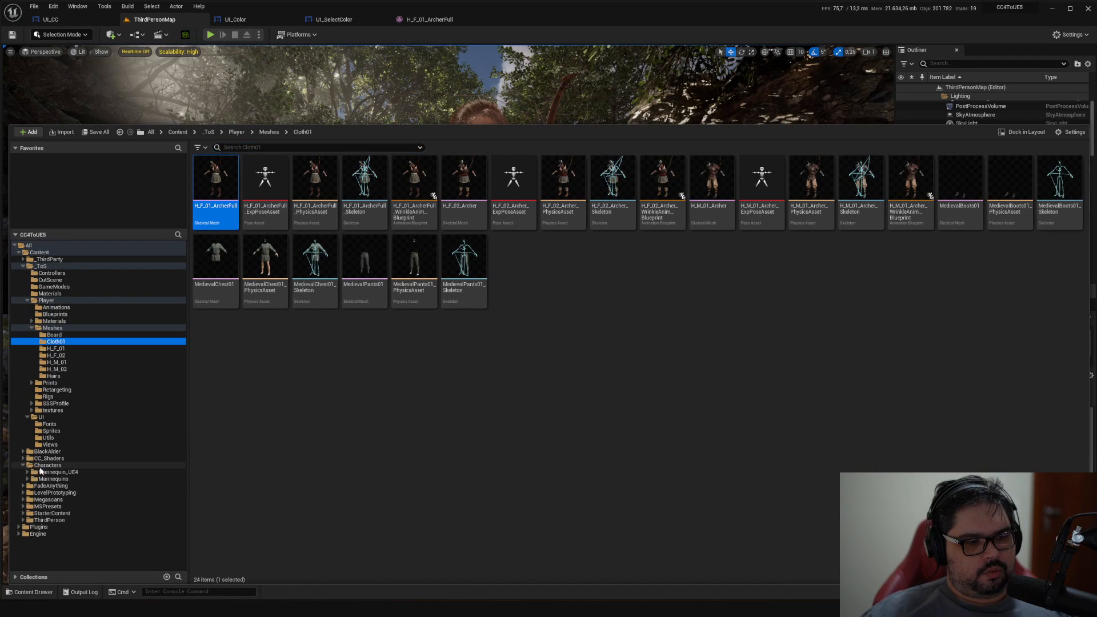
pyautogui.click(52, 479)
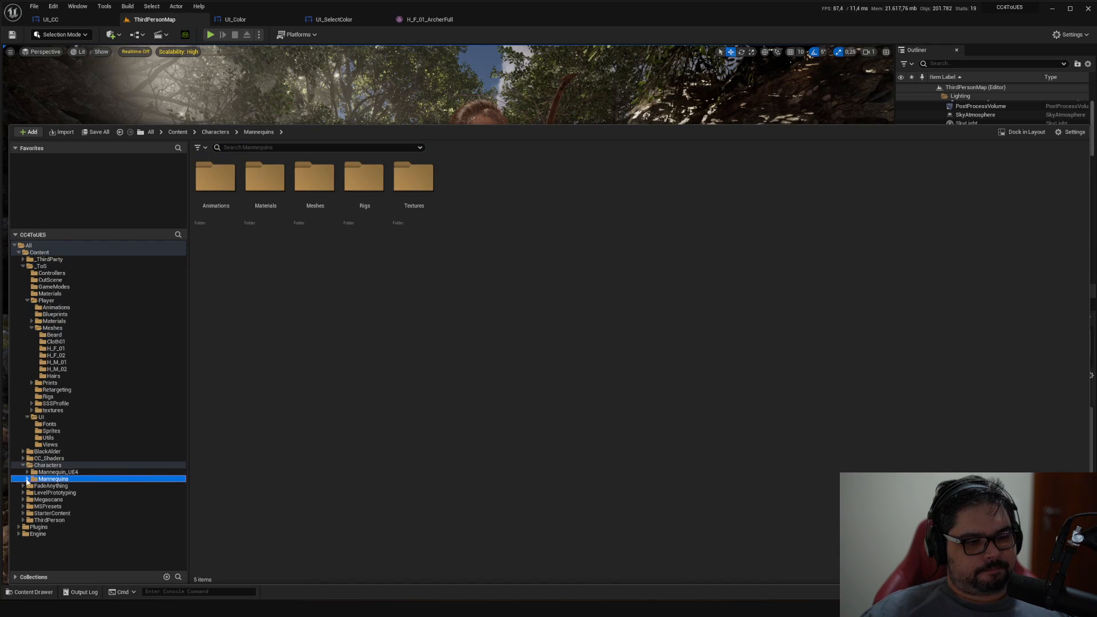
pyautogui.click(27, 479)
pyautogui.click(48, 506)
pyautogui.click(54, 500)
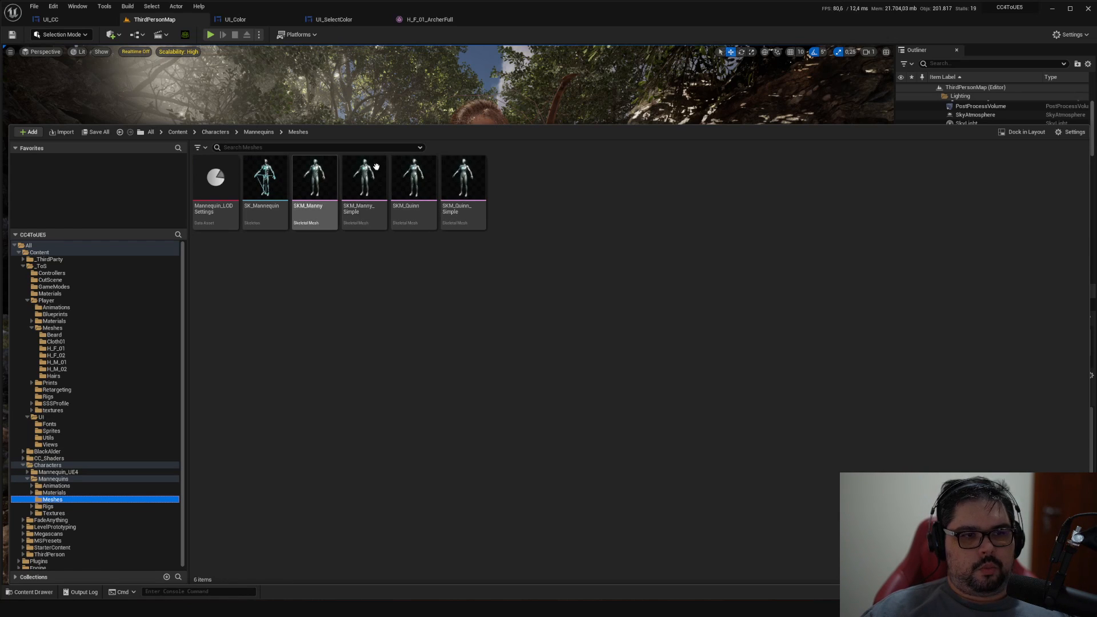
pyautogui.click(274, 179)
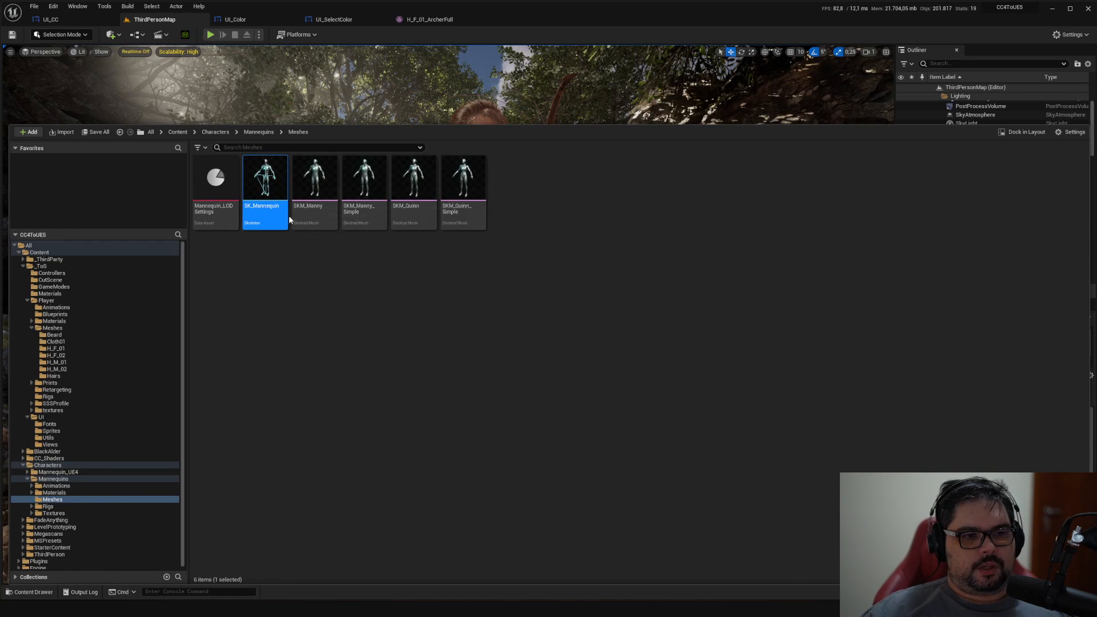
pyautogui.doubleClick(285, 200)
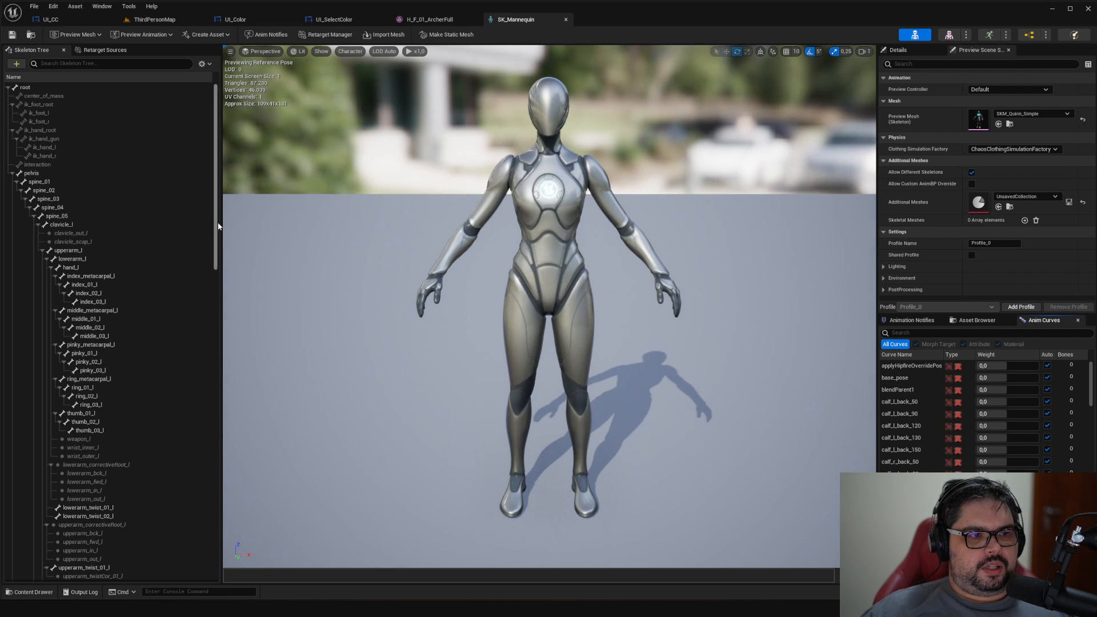
# Look over the SK_Mannequin bone hierarchy from the root and pelvis down to the leg bones.
pyautogui.click(12, 174)
pyautogui.click(12, 175)
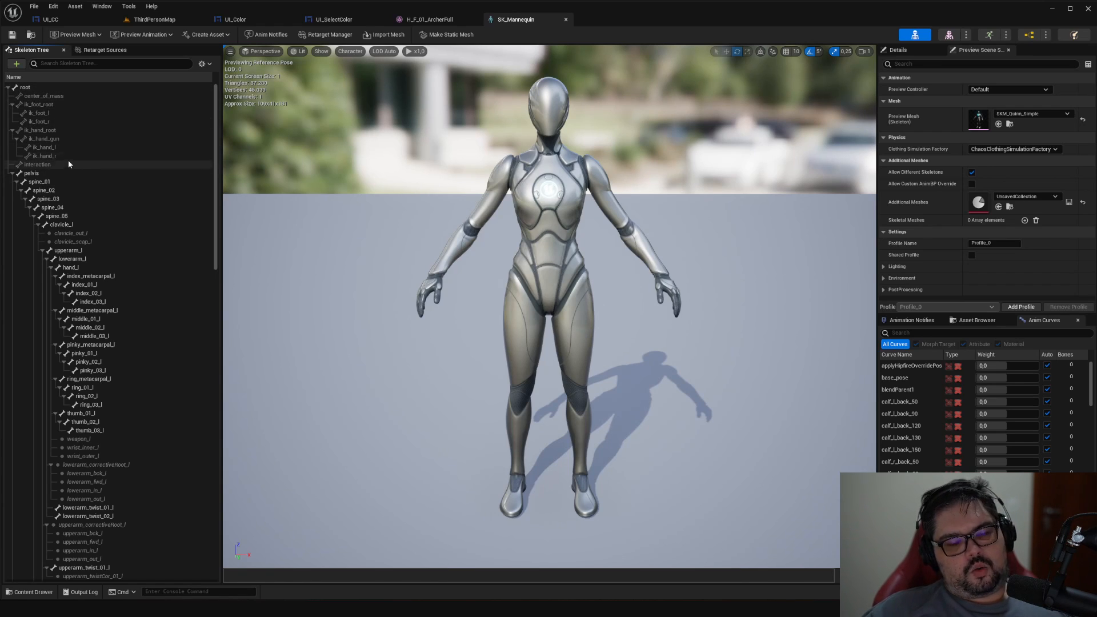
pyautogui.moveTo(217, 149); pyautogui.dragTo(217, 423)
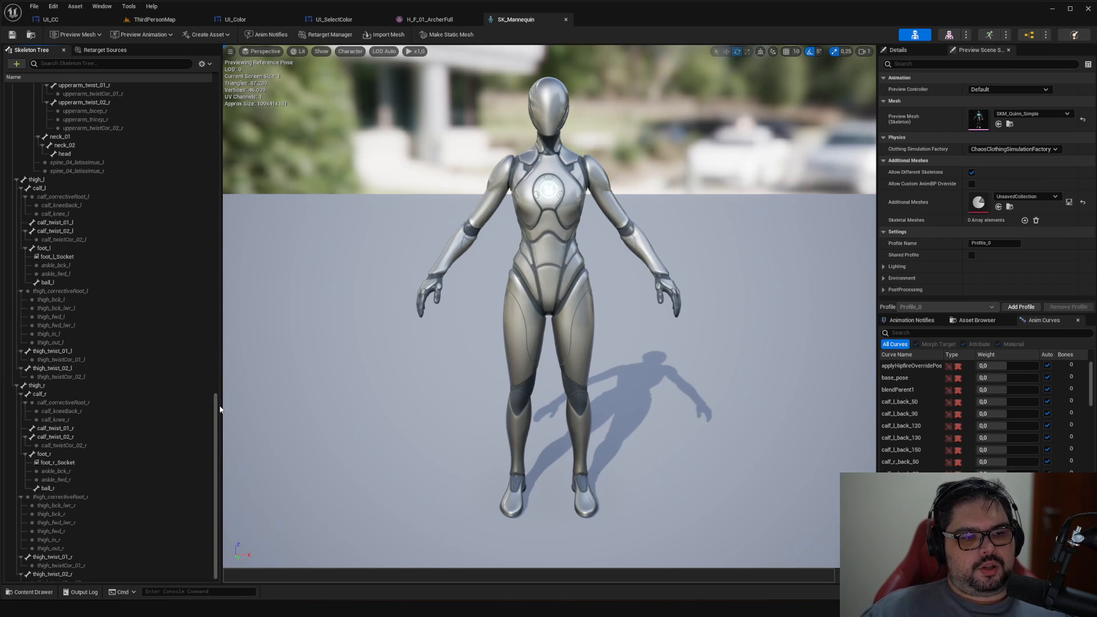
pyautogui.moveTo(216, 409); pyautogui.dragTo(224, 277)
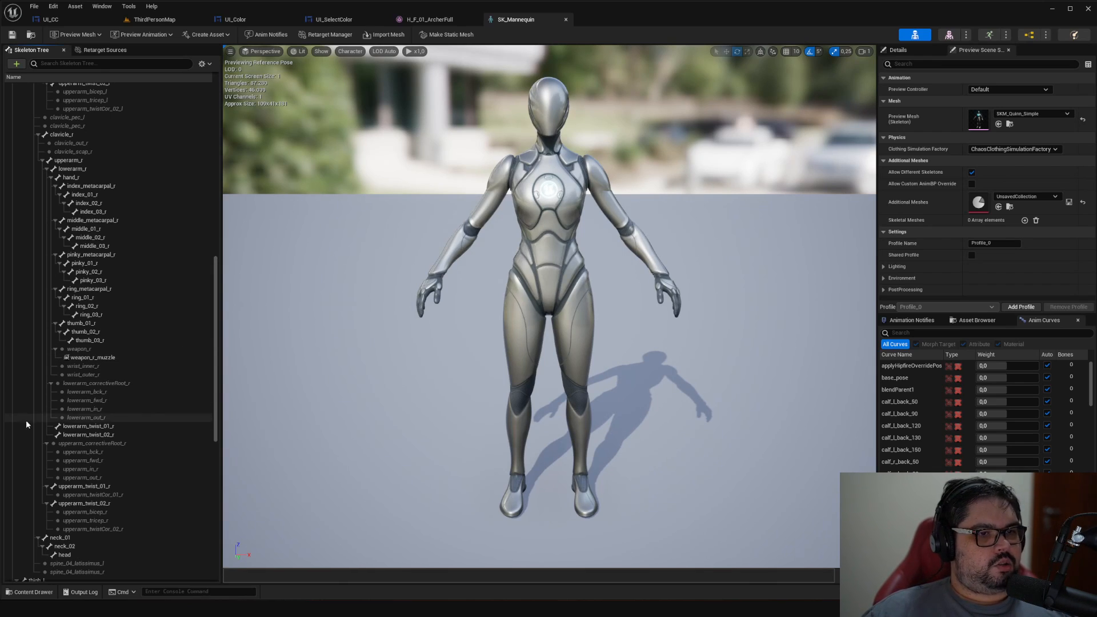
# Return to the level, open the H_F_01_Head08 mesh from the H_F_01 folder, and open its skeleton.
pyautogui.click(55, 22)
pyautogui.click(154, 20)
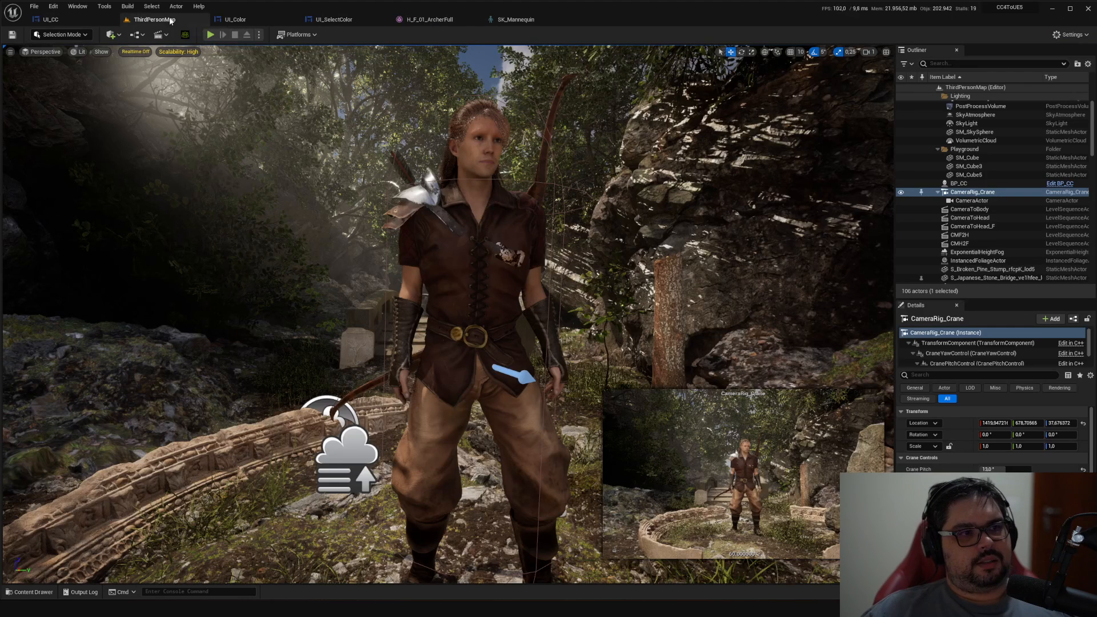
pyautogui.hotkey('ctrl', 'space')
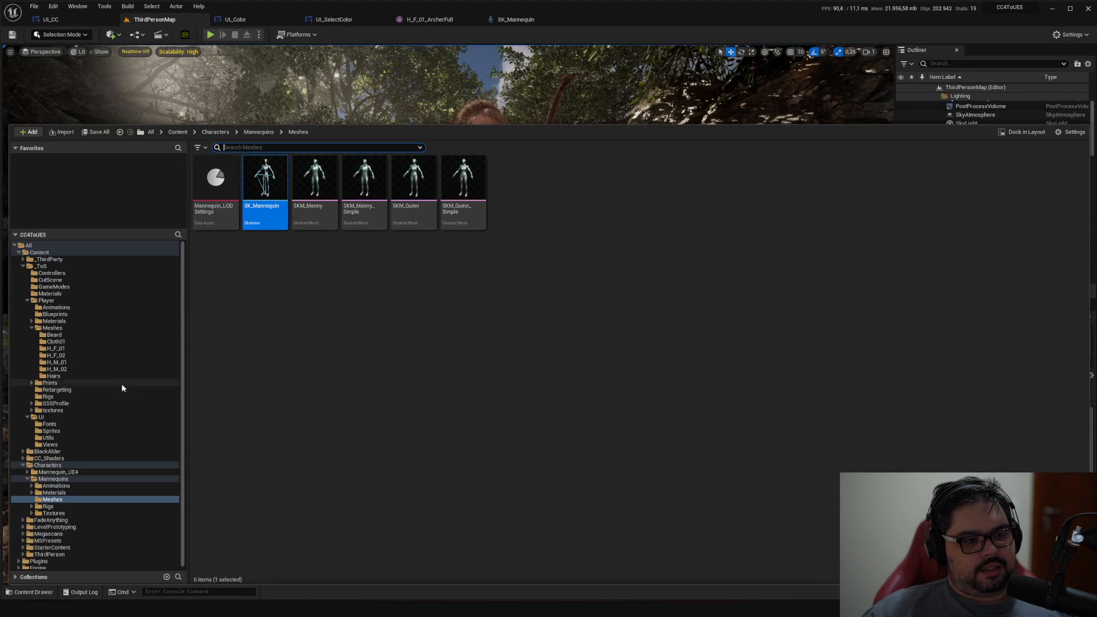
pyautogui.click(56, 348)
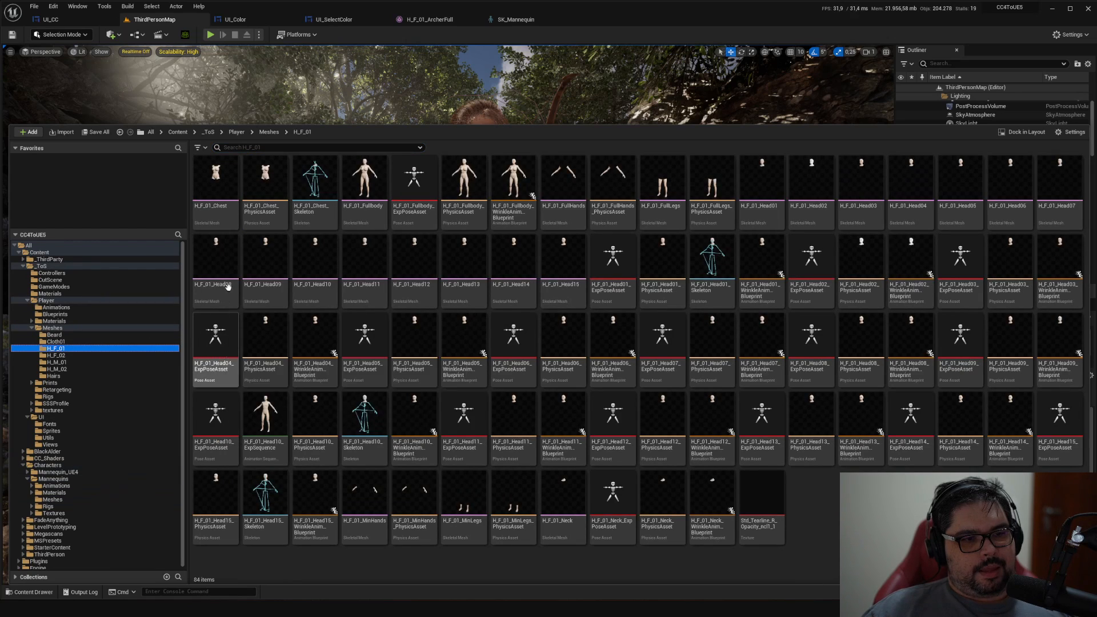
pyautogui.click(216, 246)
pyautogui.doubleClick(215, 245)
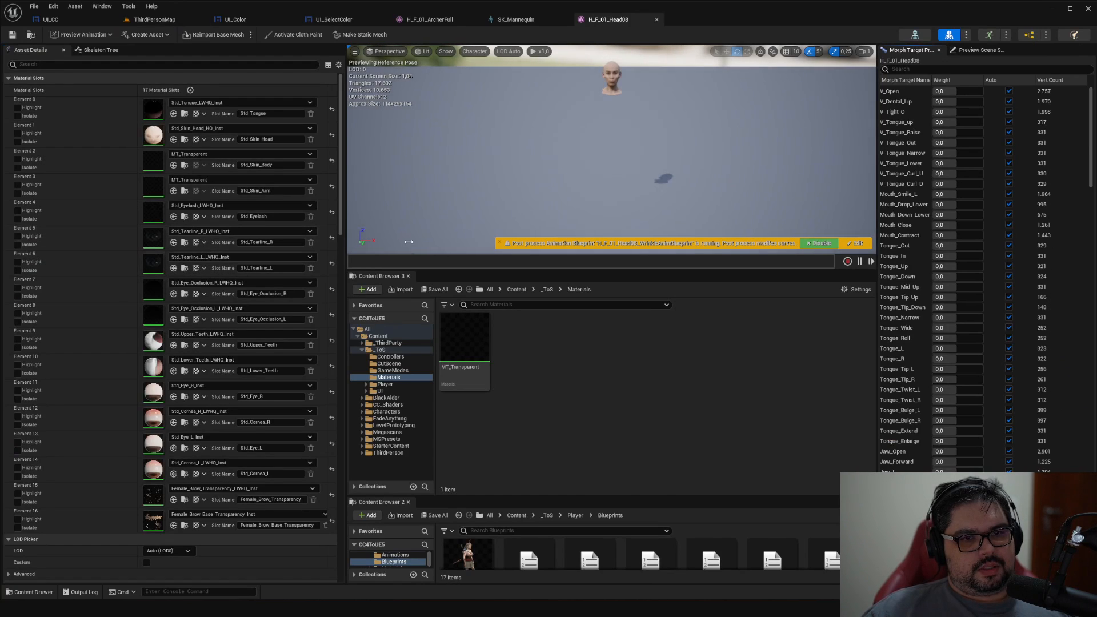
pyautogui.click(915, 35)
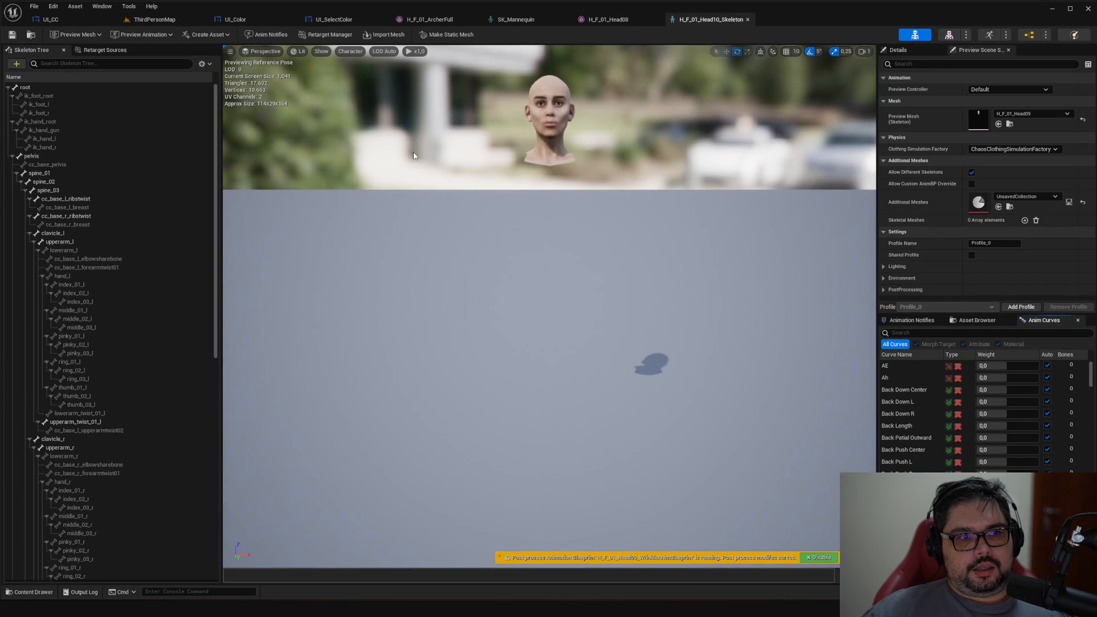
# Look through the head skeleton's full bone hierarchy, including the facial and leg bones.
pyautogui.scroll(-10, 219, 400)
pyautogui.scroll(10, 220, 400)
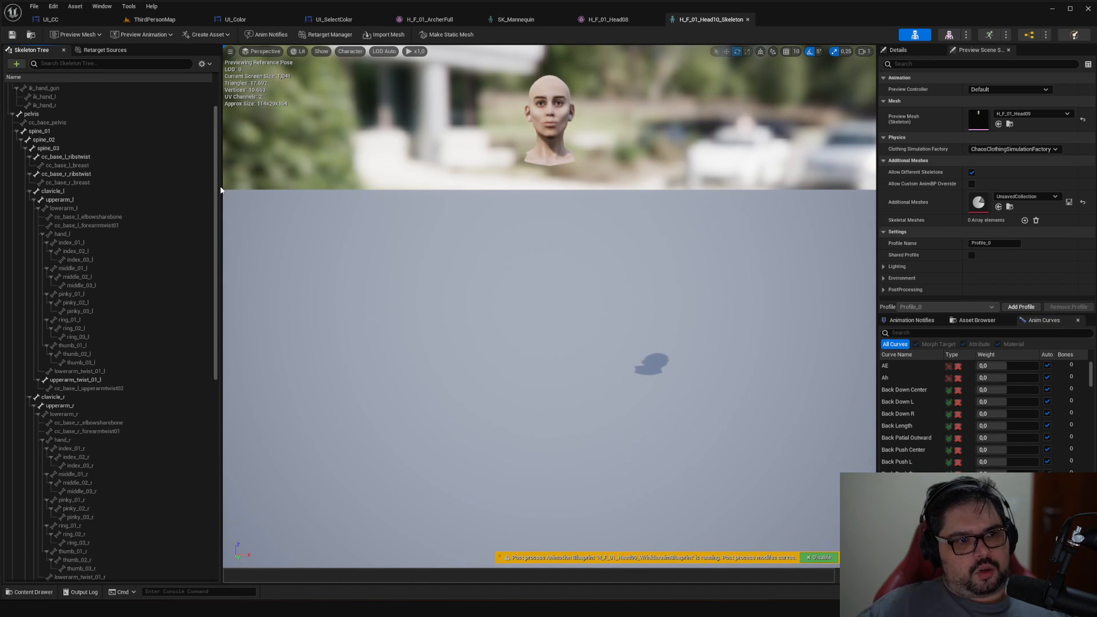
pyautogui.moveTo(213, 187); pyautogui.dragTo(234, 402)
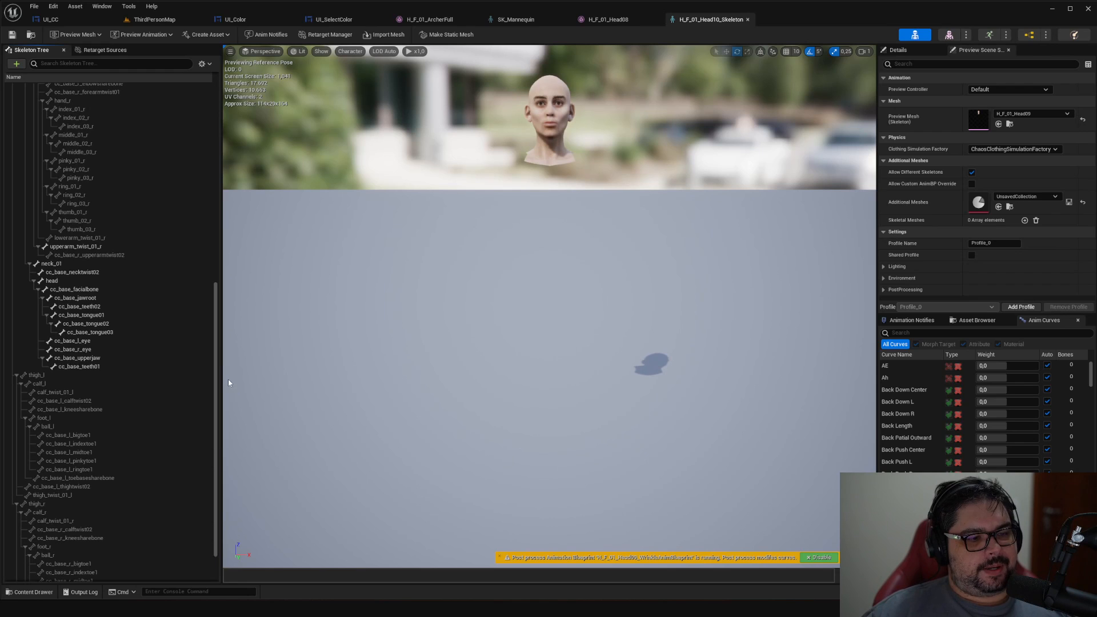
pyautogui.scroll(-2, 174, 375)
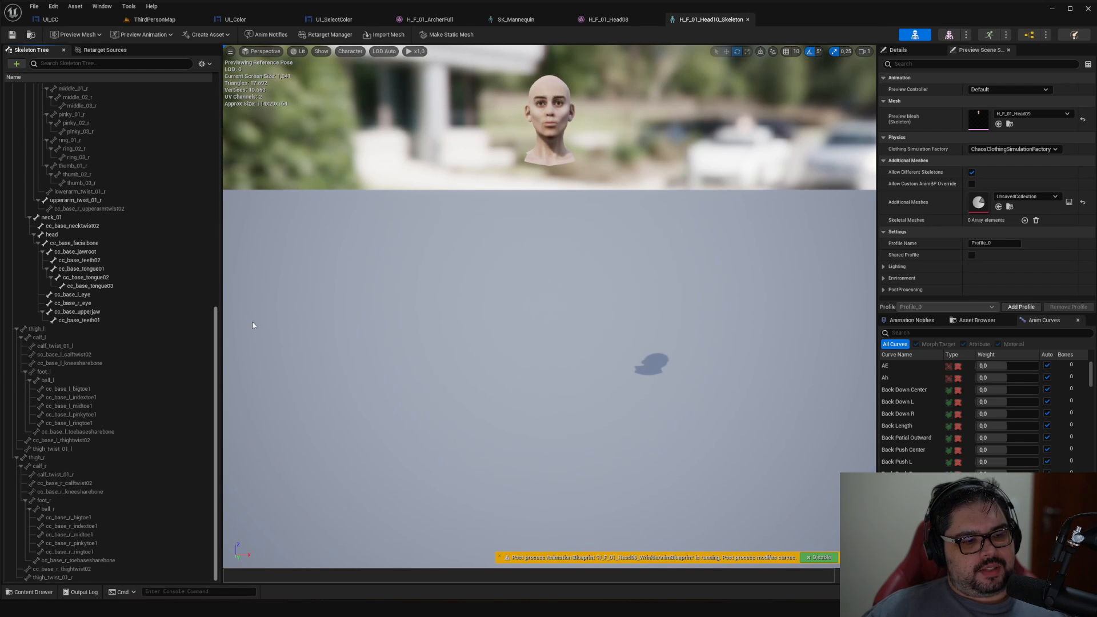
# Inspect the head mesh up close and from a distance, and return to the root of its bone hierarchy.
pyautogui.press('f')
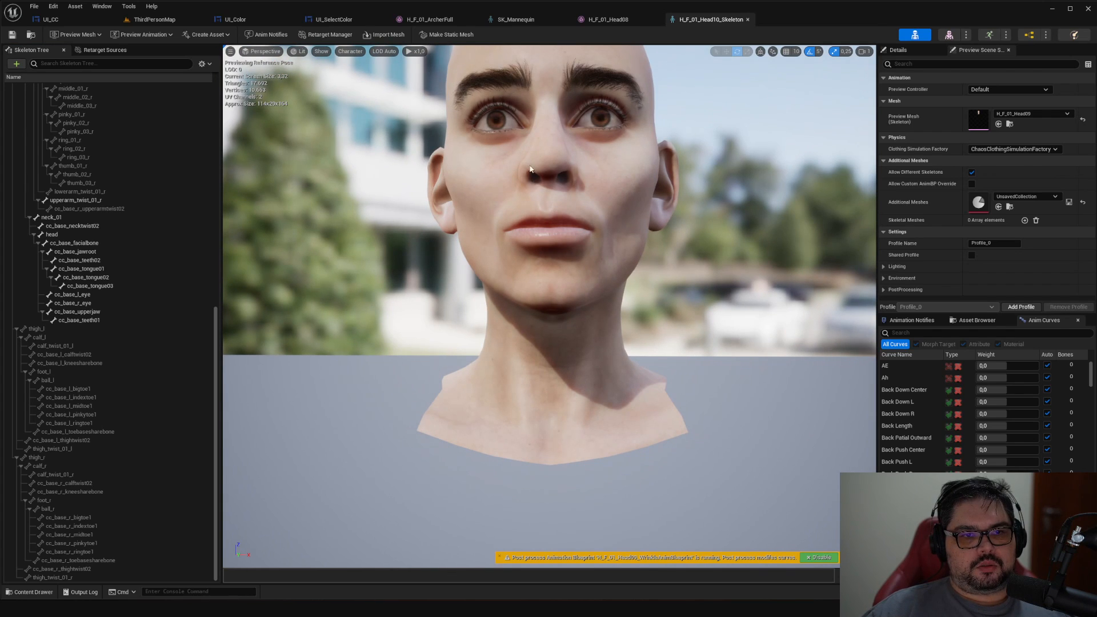
pyautogui.moveTo(529, 169); pyautogui.dragTo(493, 181, button='right')
pyautogui.press('s')
pyautogui.press('w')
pyautogui.press('s')
pyautogui.press('w')
pyautogui.press('s')
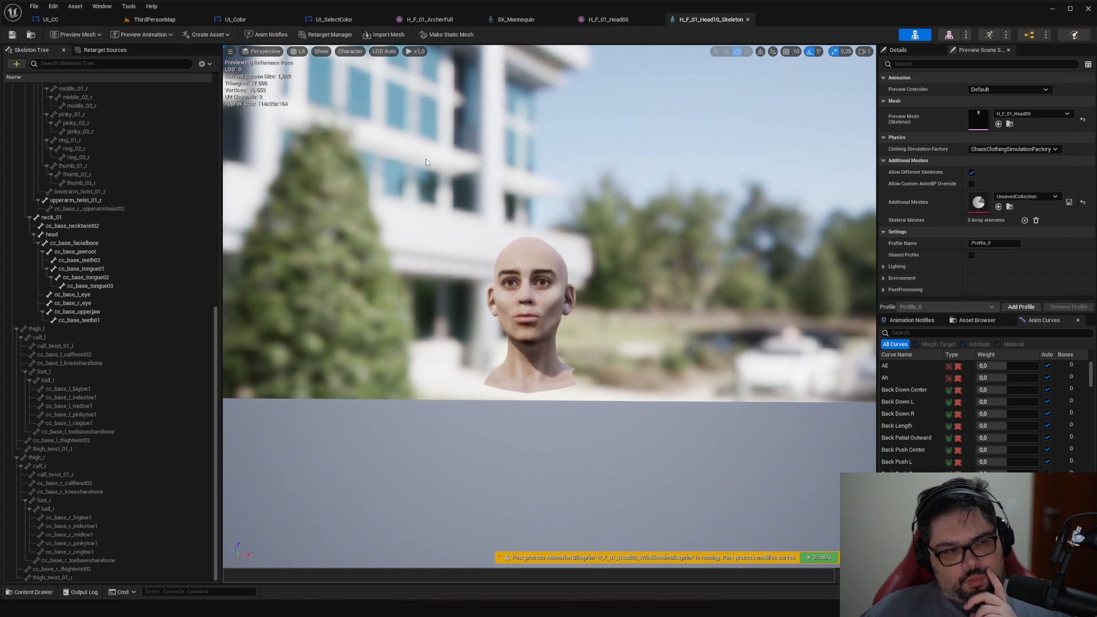
pyautogui.scroll(15, 155, 218)
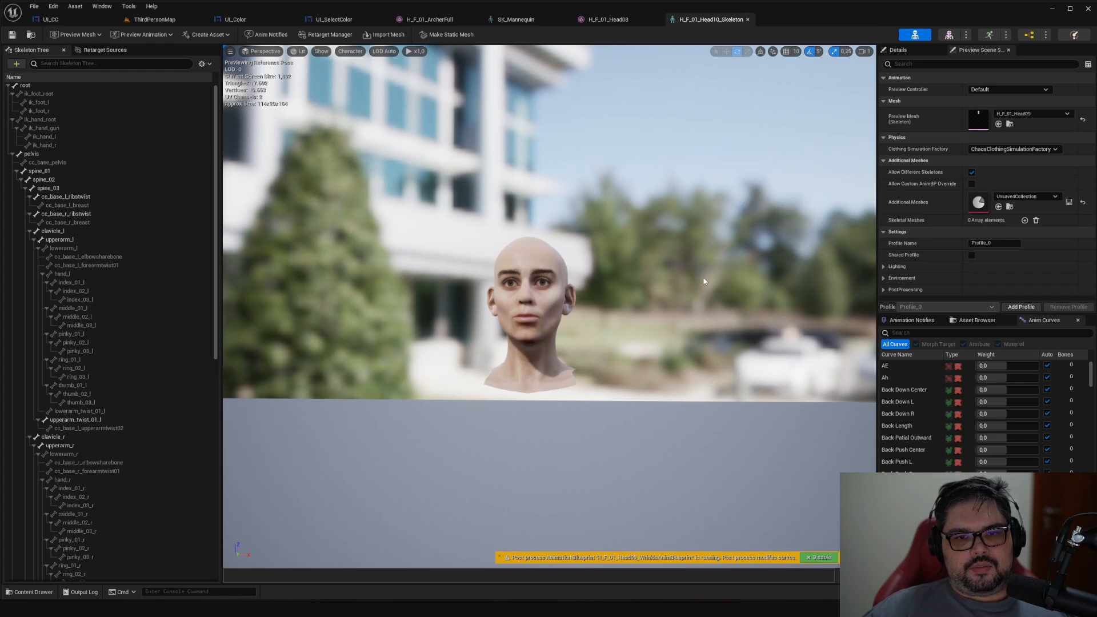
pyautogui.moveTo(664, 274); pyautogui.dragTo(635, 296, button='right')
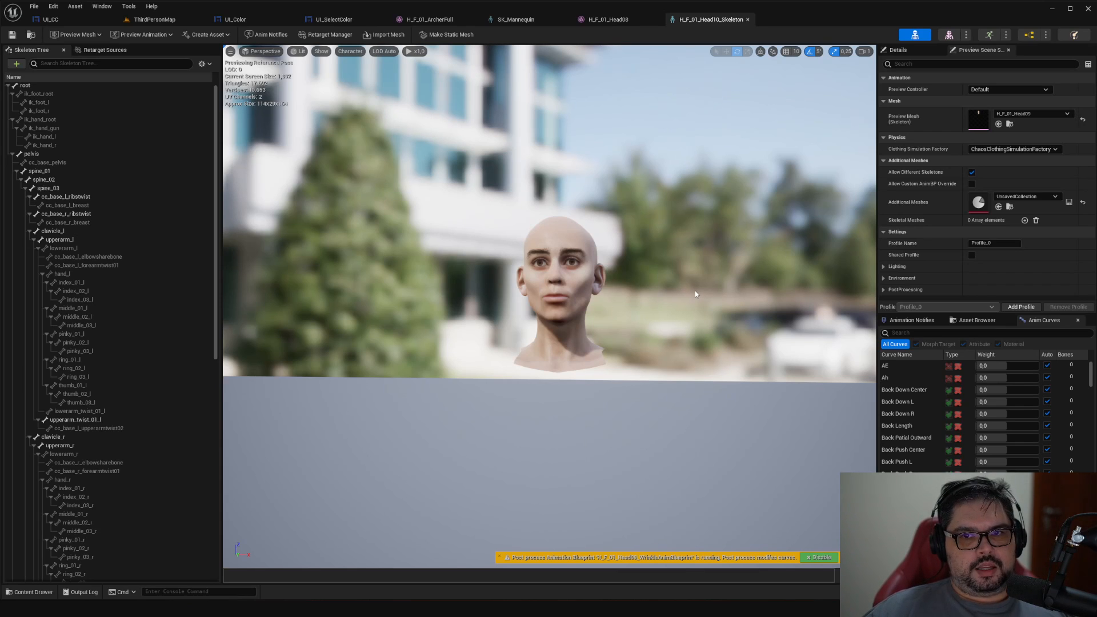
# Close both content browsers docked in the H_F_01_Head08 editor and bring the head into closer view.
pyautogui.click(594, 21)
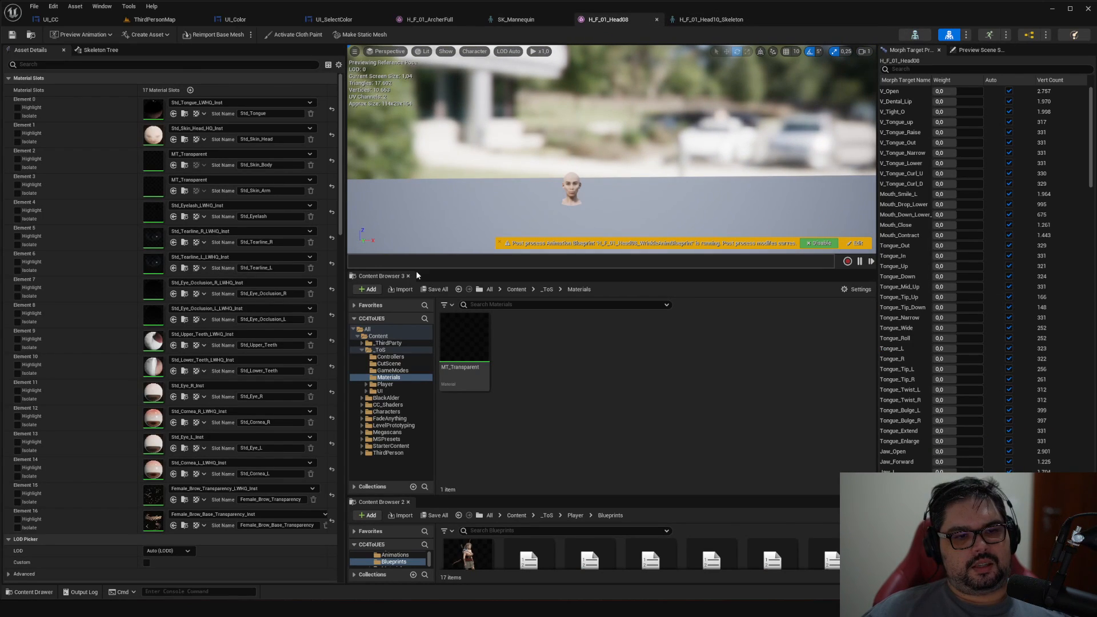
pyautogui.click(408, 276)
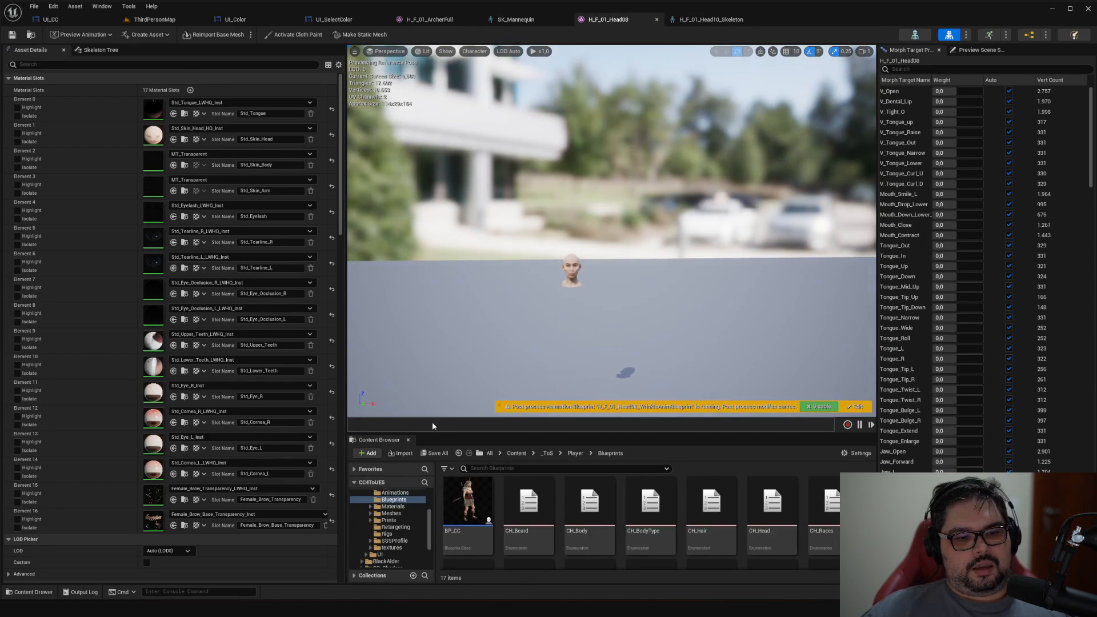
pyautogui.click(408, 440)
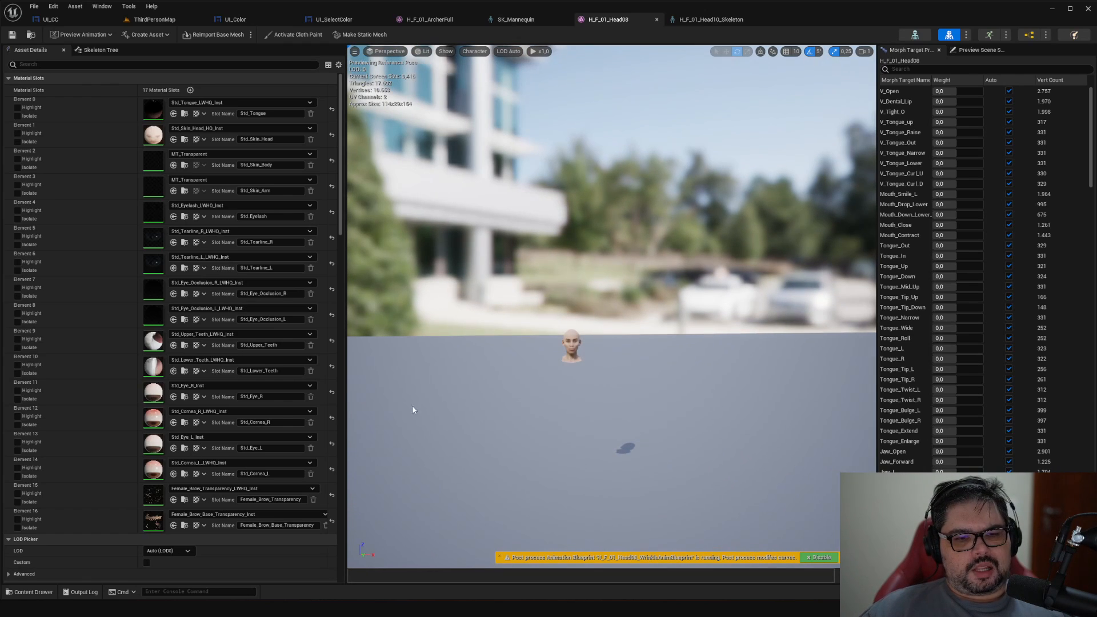
pyautogui.moveTo(496, 324); pyautogui.dragTo(431, 371, button='right')
pyautogui.press('w')
pyautogui.press('s')
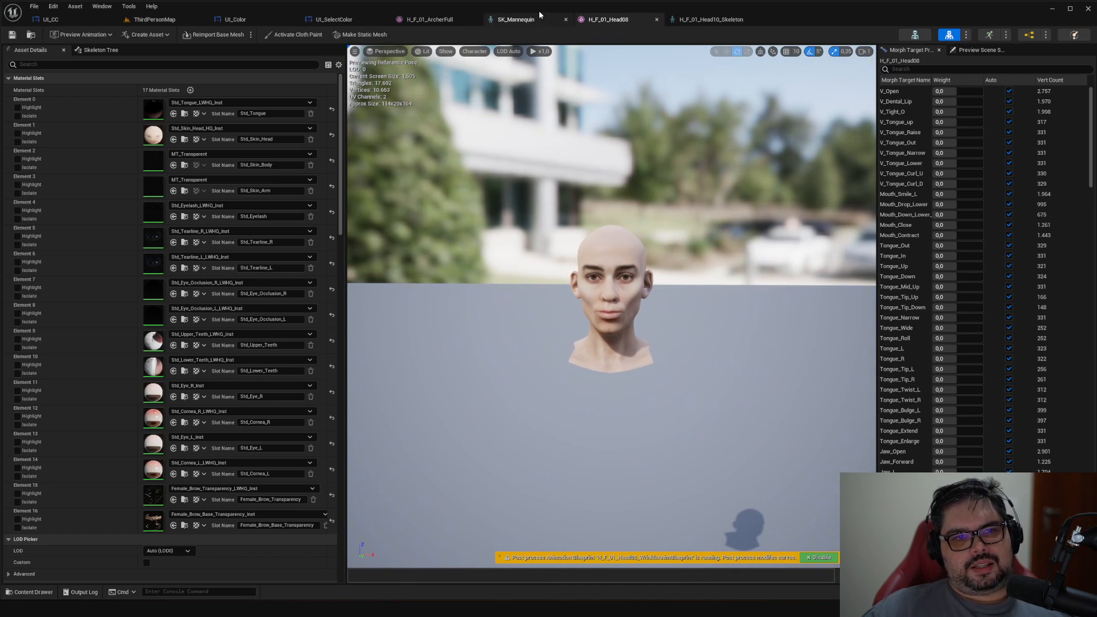
# Close the SK_Mannequin editor and go through the open UI_SelectColor, H_F_01_Head08 and H_F_01_ArcherFull editors.
pyautogui.click(523, 18)
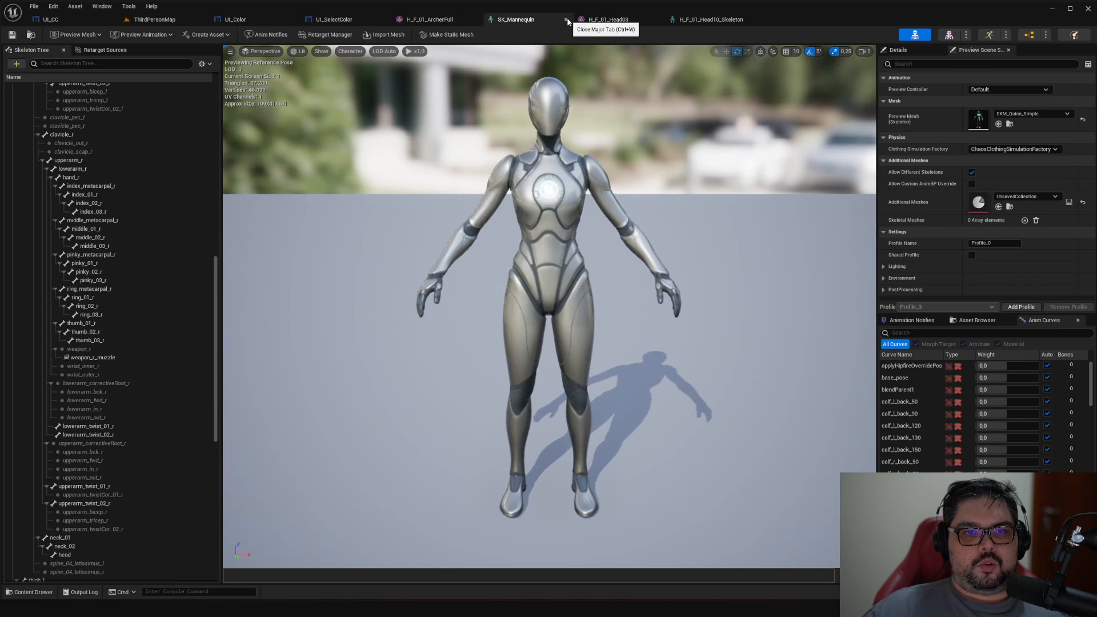
pyautogui.click(566, 20)
pyautogui.click(333, 19)
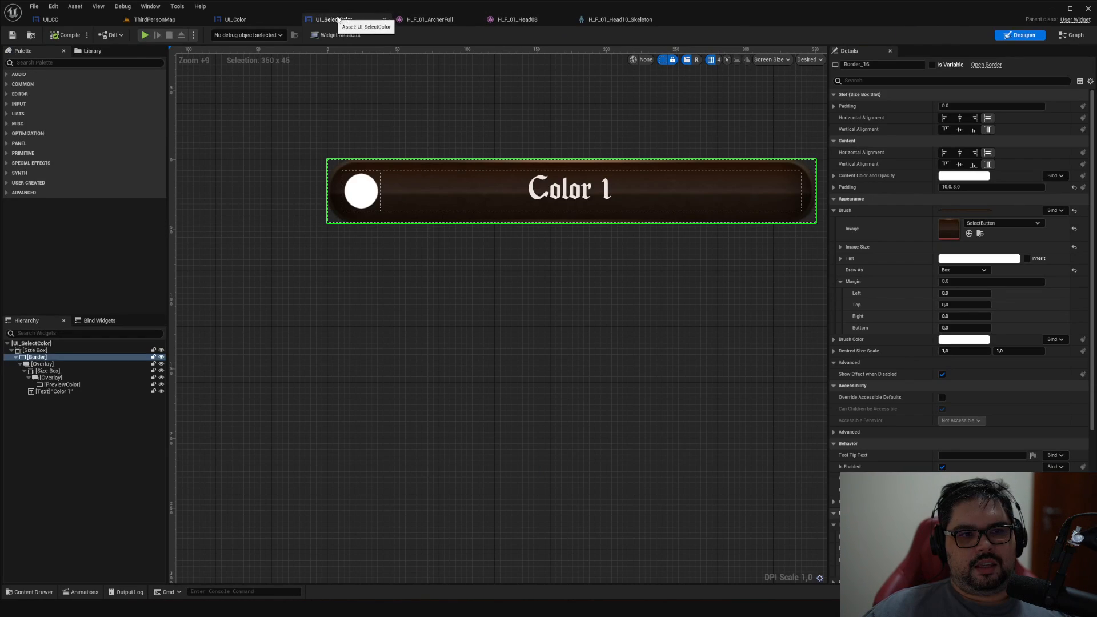
pyautogui.click(429, 18)
pyautogui.click(518, 19)
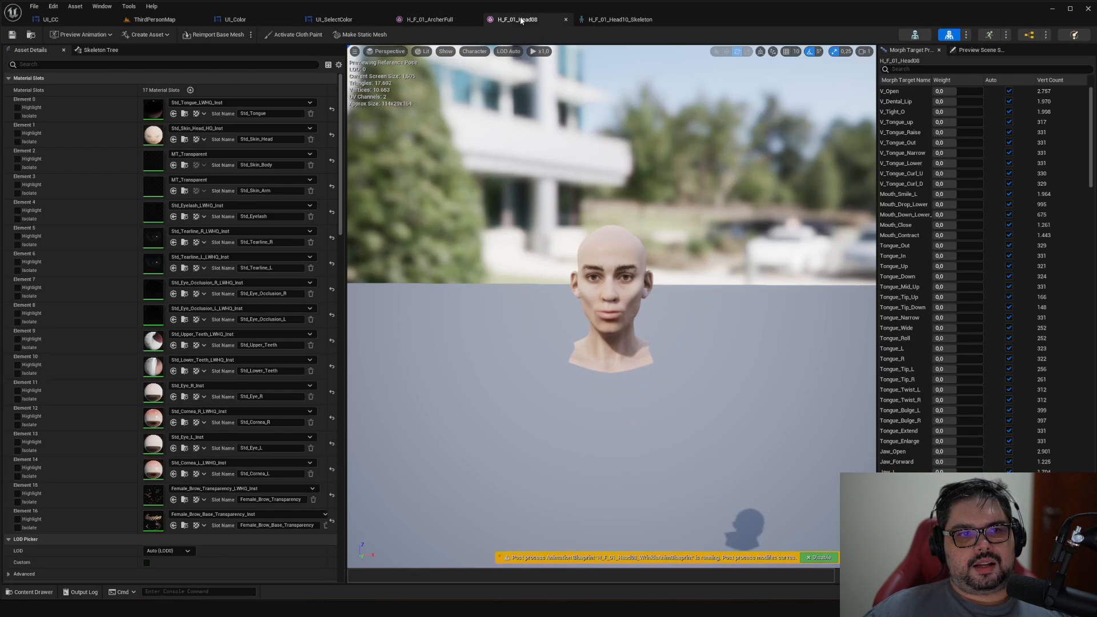
pyautogui.click(430, 20)
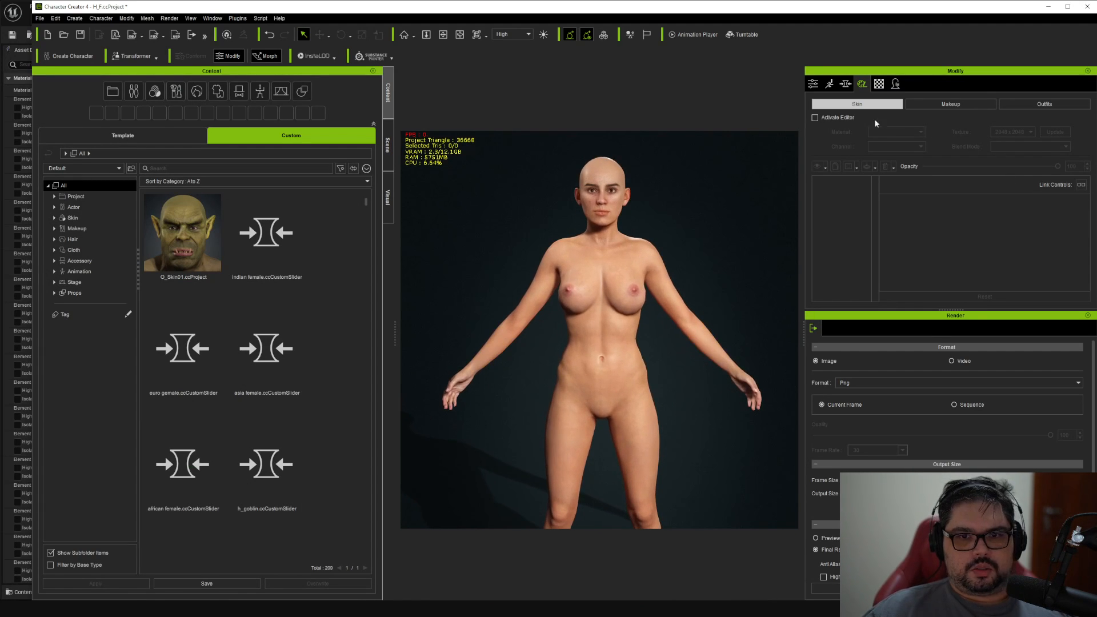
# Switch to Character Creator, bring up the female character's general attributes, and examine her bones from the front and side.
pyautogui.click(815, 84)
pyautogui.scroll(-3, 981, 200)
pyautogui.scroll(-3, 972, 187)
pyautogui.scroll(5, 974, 186)
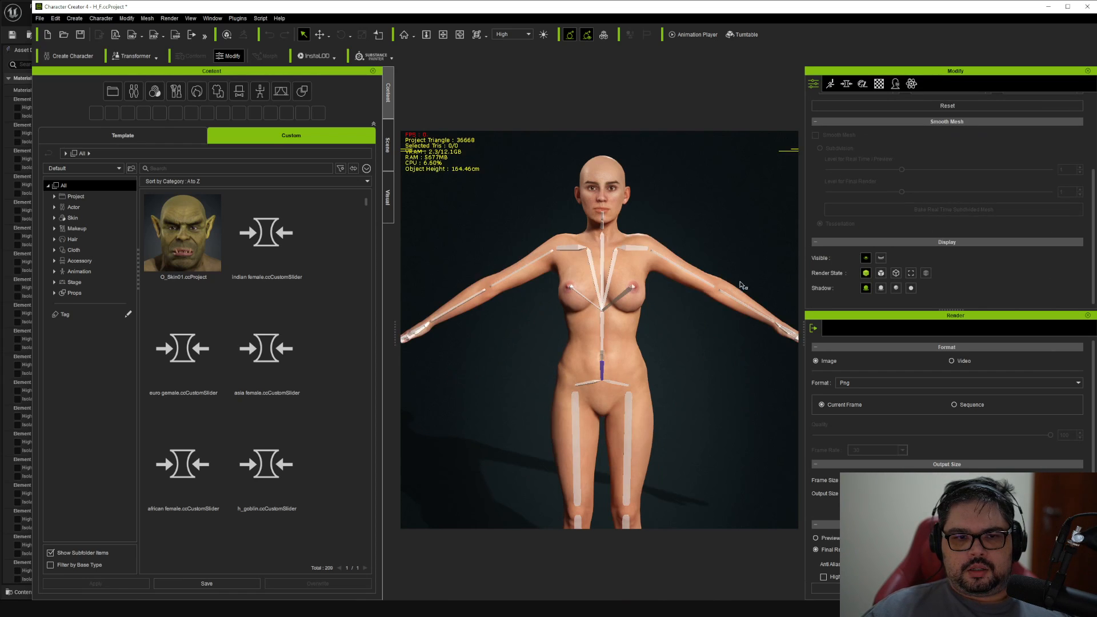
pyautogui.scroll(-3, 687, 287)
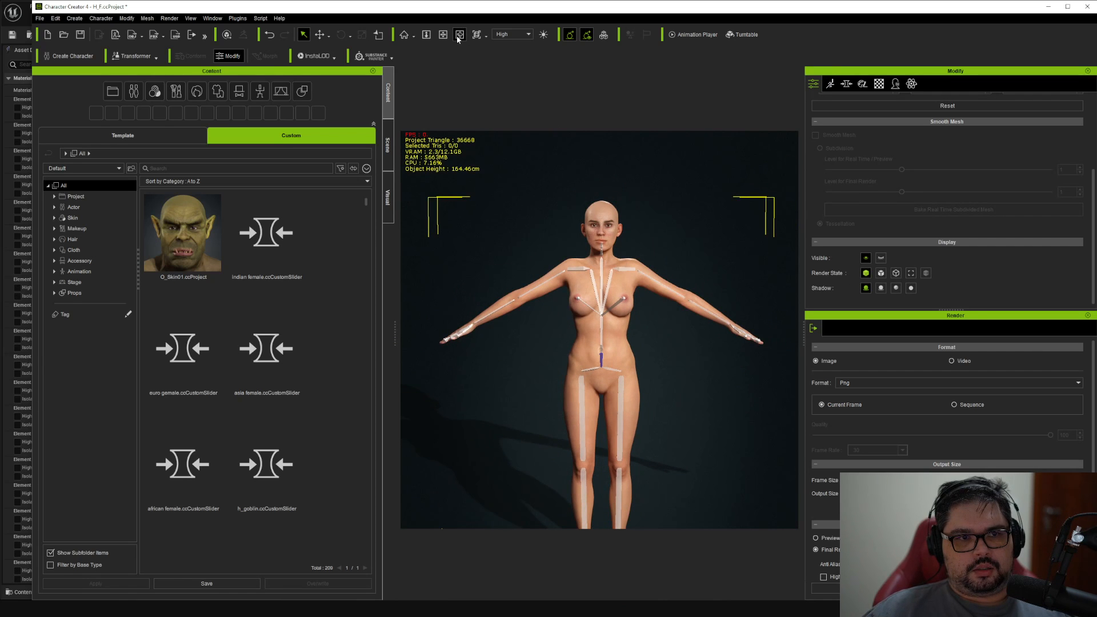
pyautogui.click(459, 34)
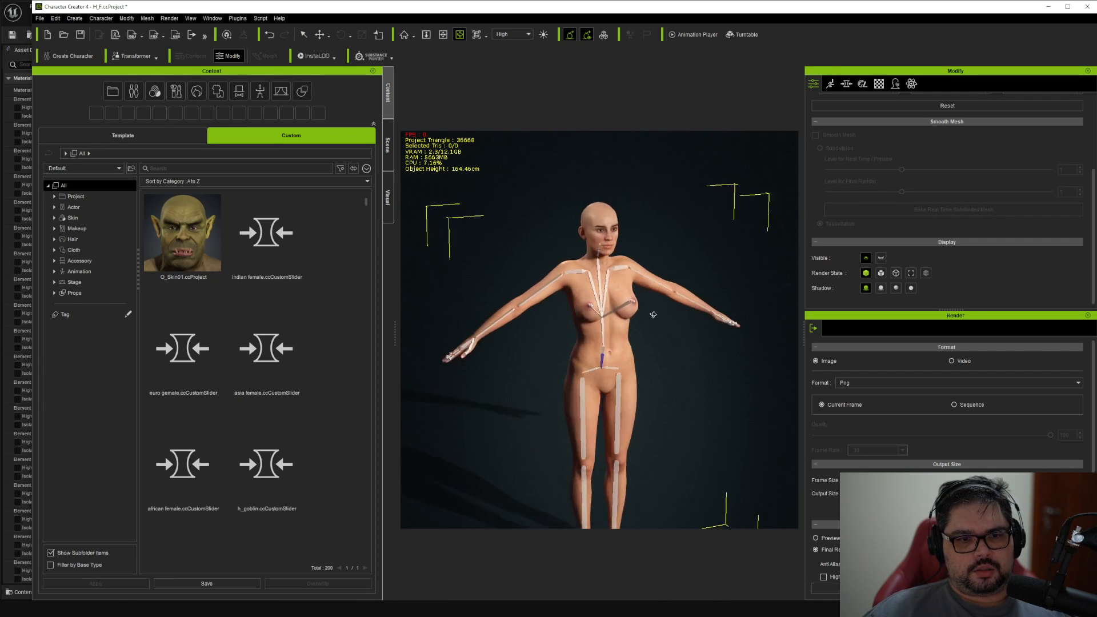
pyautogui.scroll(6, 589, 287)
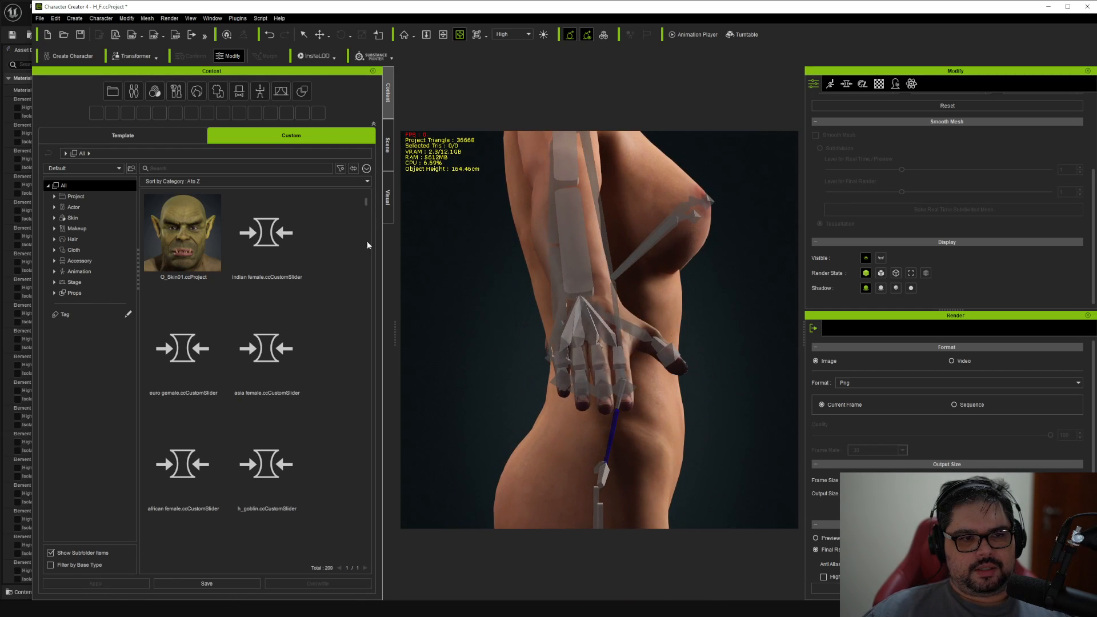
# Dress the female character in the Mage Robe from the Mage Outfit clothing pack.
pyautogui.click(107, 136)
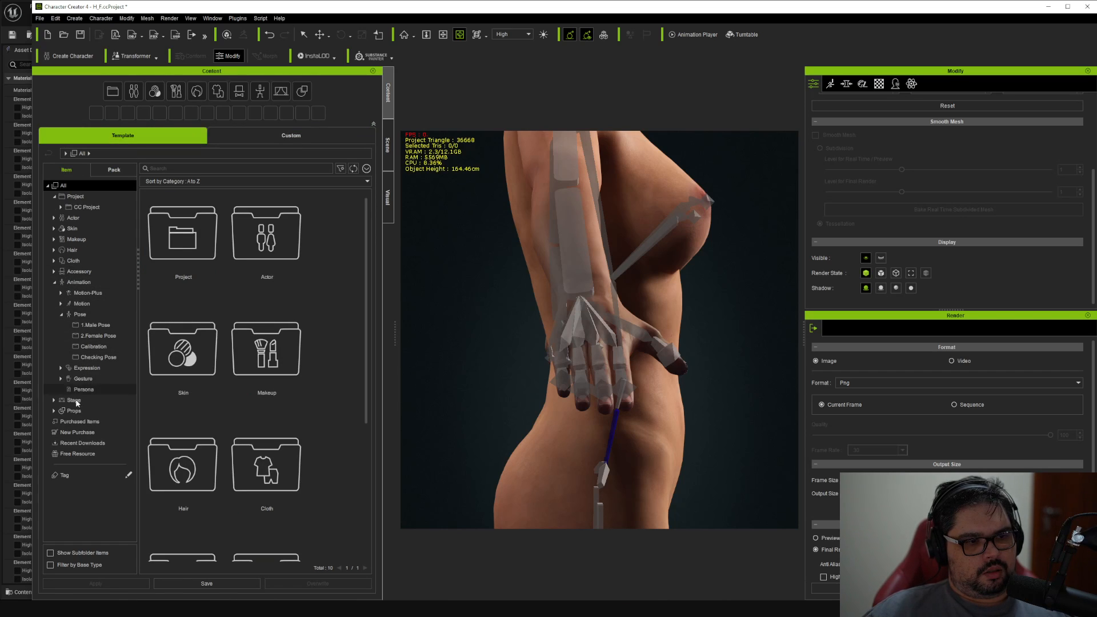
pyautogui.click(72, 261)
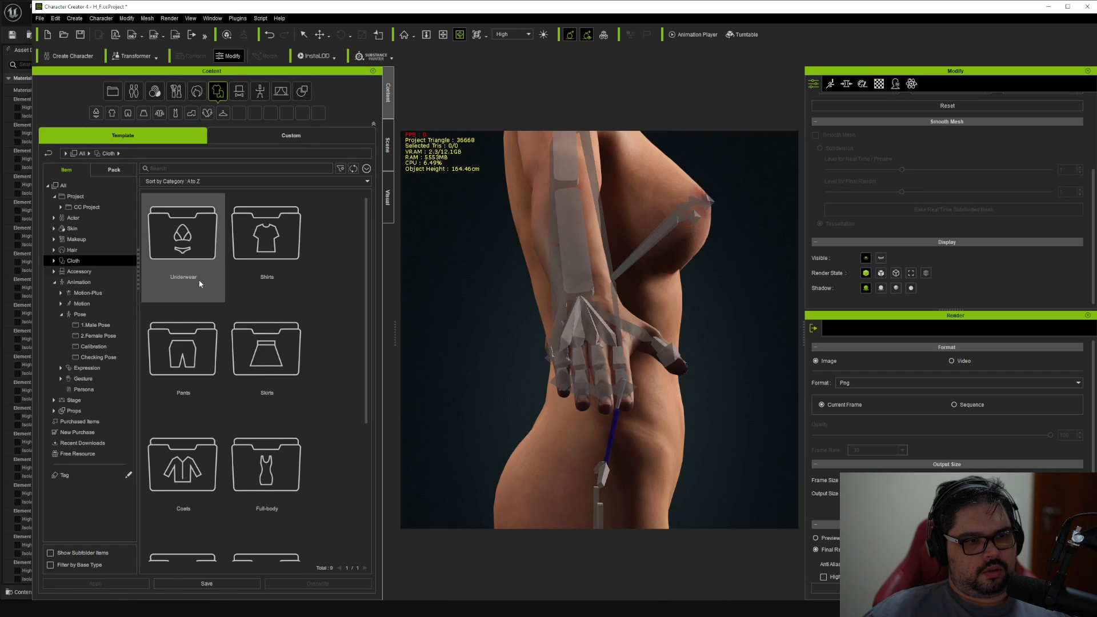
pyautogui.click(113, 170)
pyautogui.doubleClick(163, 246)
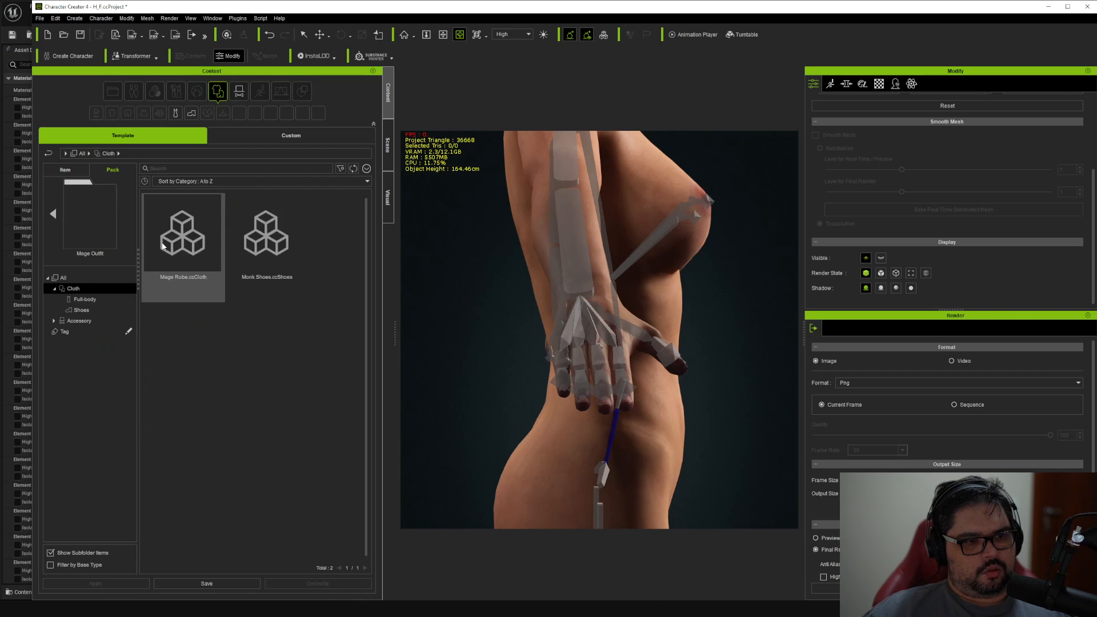
pyautogui.click(211, 261)
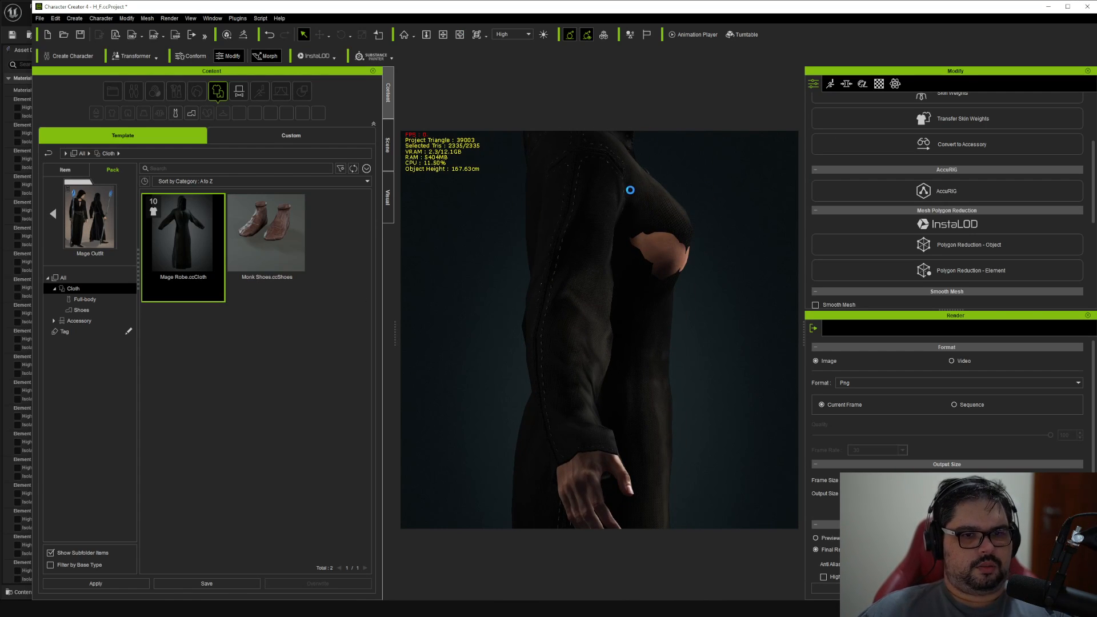
pyautogui.press('Delete')
pyautogui.hotkey('ctrl', 'z')
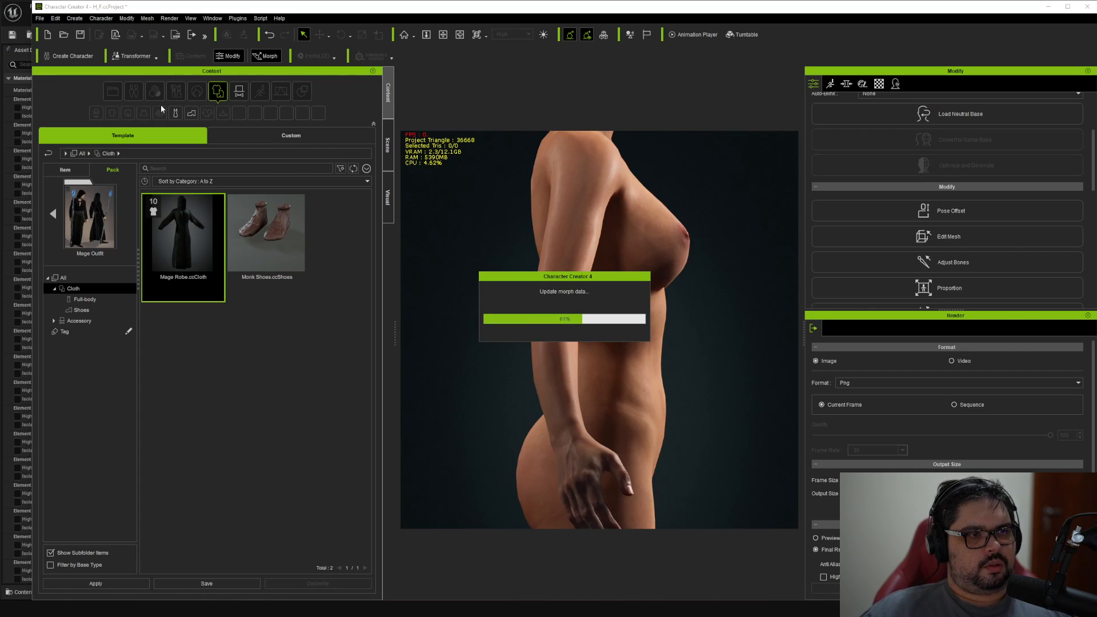
# Run the cloth layer collision twice on the robe to reduce the body poking through.
pyautogui.click(126, 18)
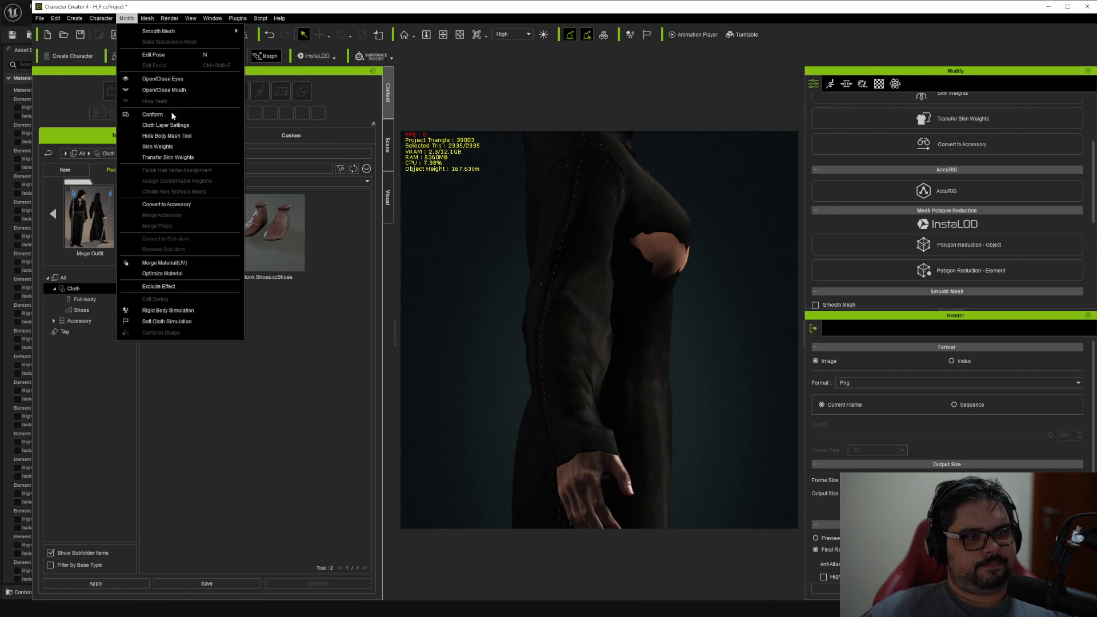
pyautogui.click(170, 130)
pyautogui.click(777, 326)
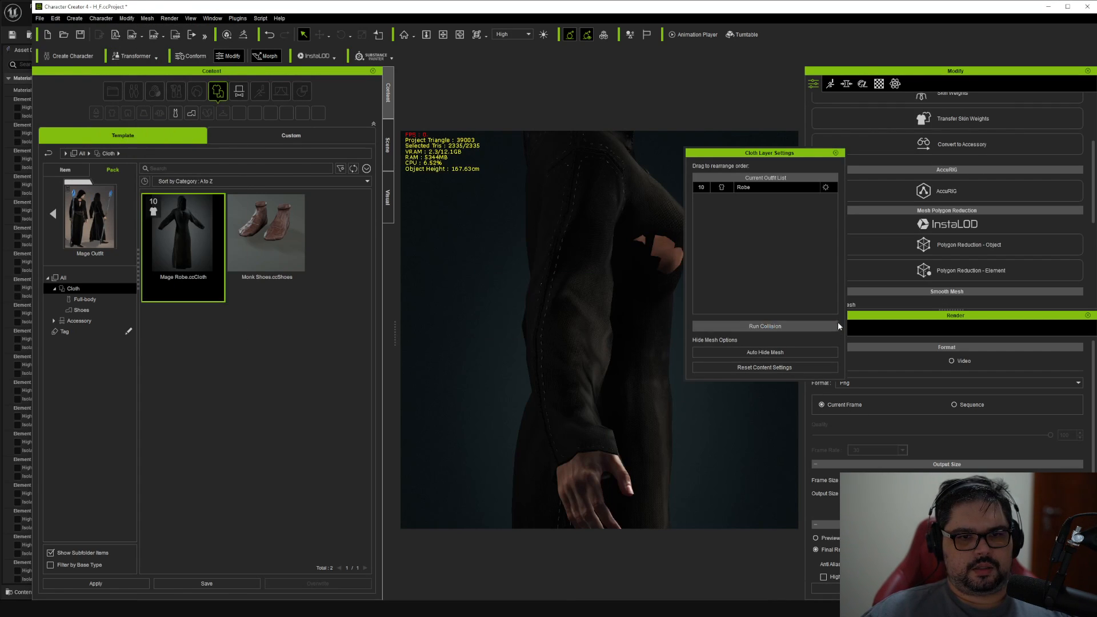
pyautogui.click(794, 326)
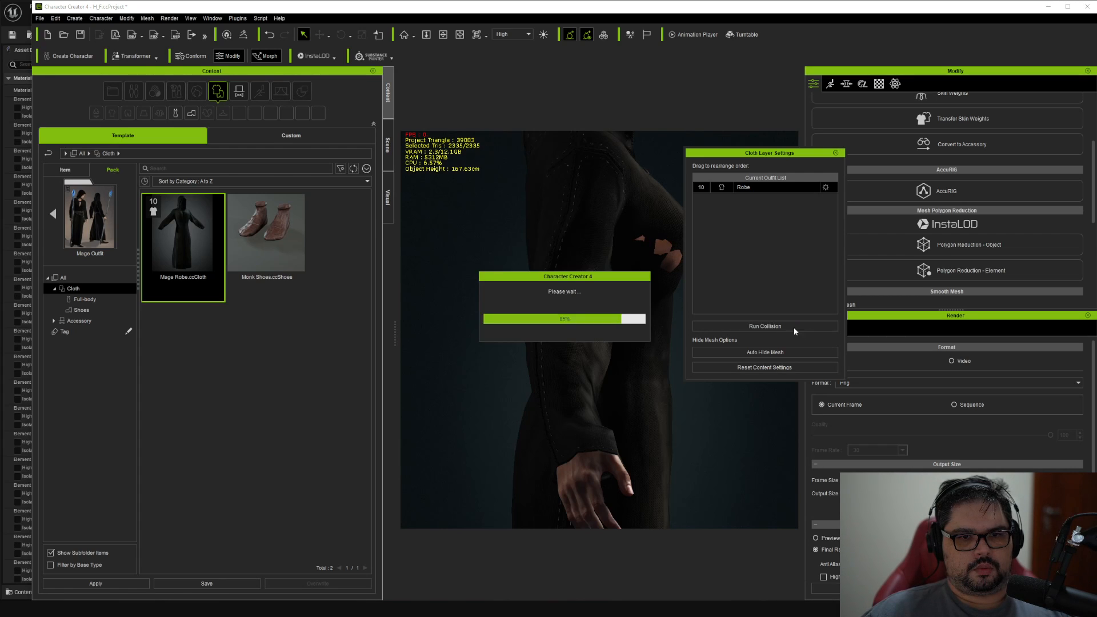
pyautogui.click(835, 153)
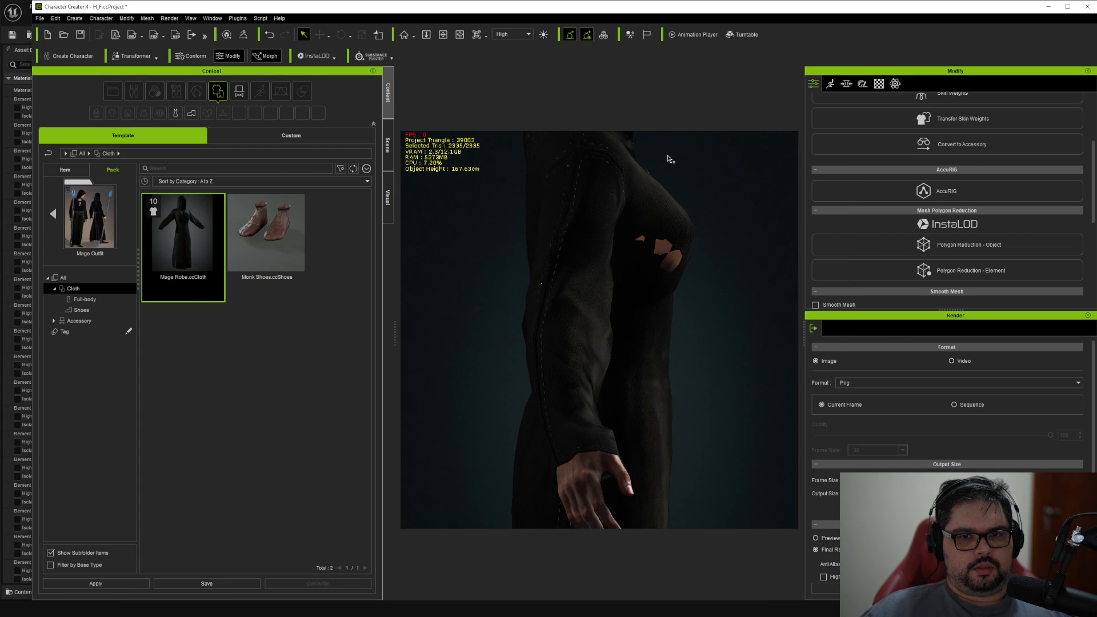
# Close the Render panel and bring up the robe's skin weights.
pyautogui.click(461, 34)
pyautogui.moveTo(642, 246); pyautogui.dragTo(487, 257)
pyautogui.scroll(-4, 533, 261)
pyautogui.moveTo(539, 295); pyautogui.dragTo(661, 269)
pyautogui.scroll(2, 919, 254)
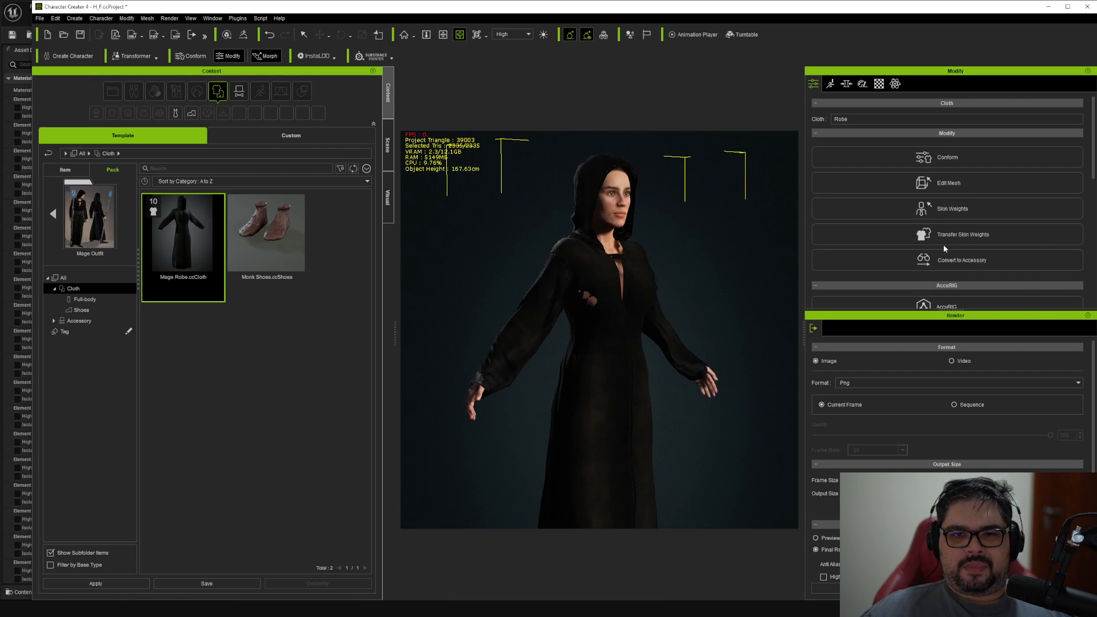
pyautogui.scroll(-3, 957, 169)
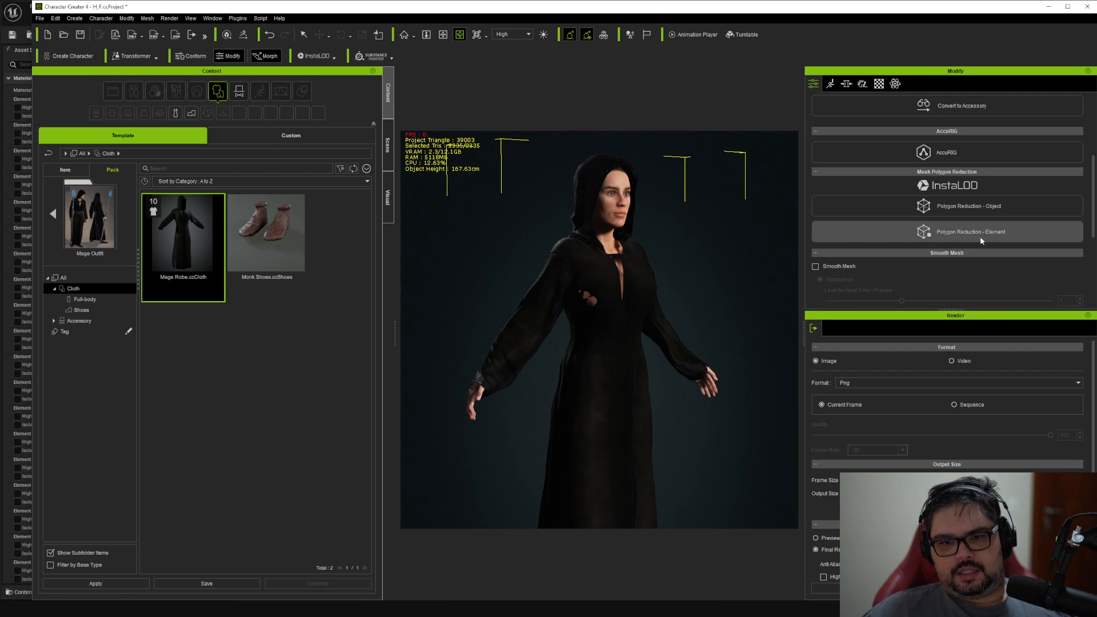
pyautogui.click(1087, 316)
pyautogui.scroll(4, 977, 285)
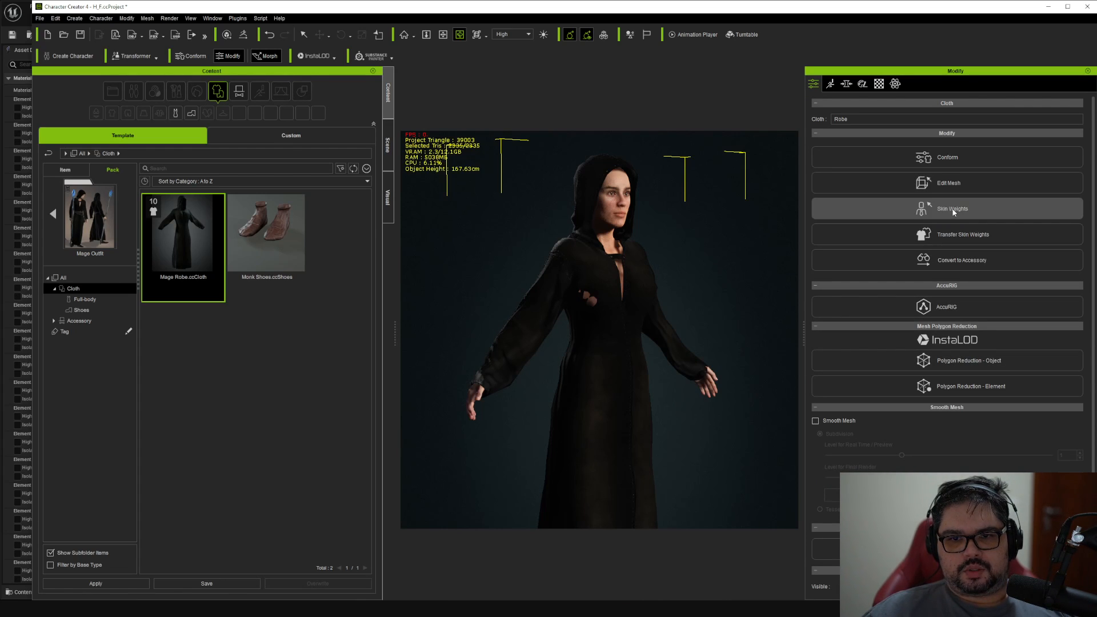
pyautogui.click(920, 209)
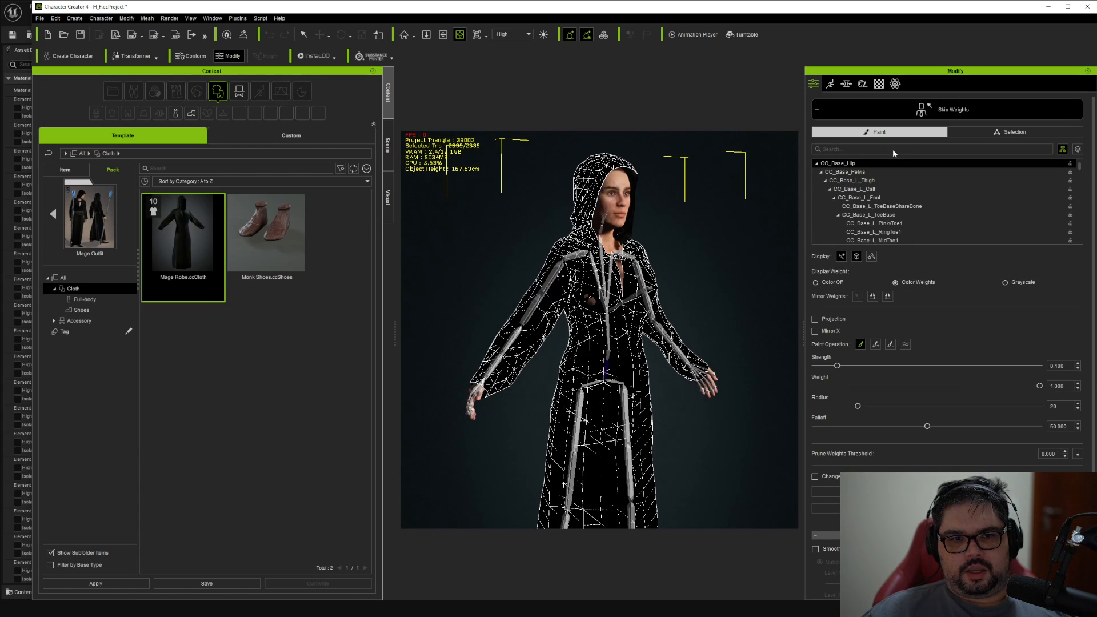
# Select the character's body in the scene list and enter Adjust Bones for it.
pyautogui.click(387, 140)
pyautogui.doubleClick(87, 144)
pyautogui.doubleClick(86, 155)
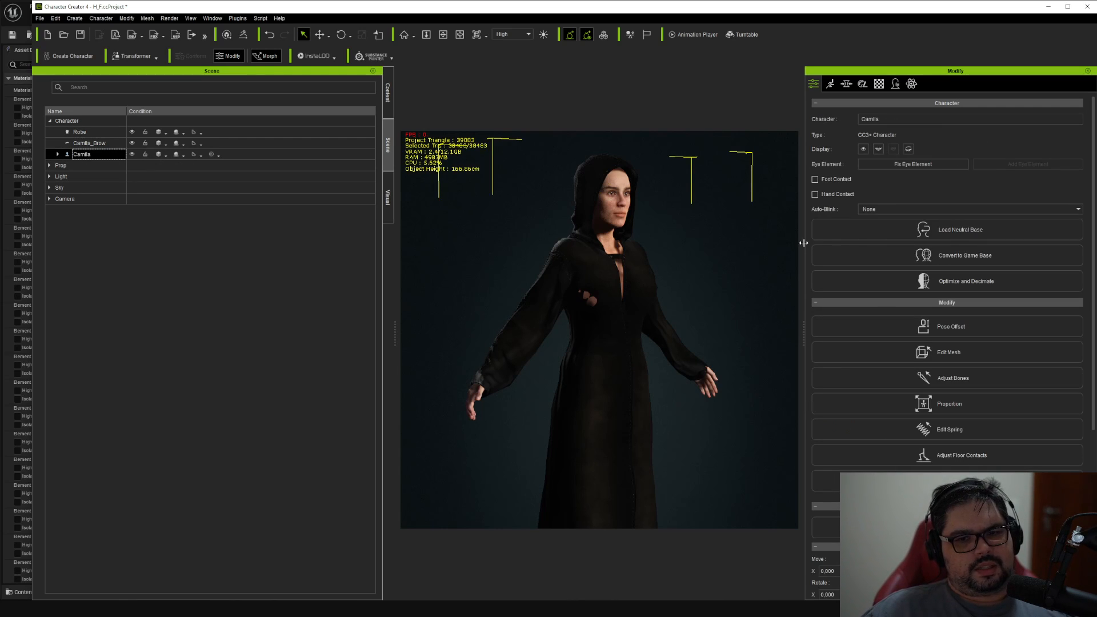
pyautogui.scroll(-3, 994, 270)
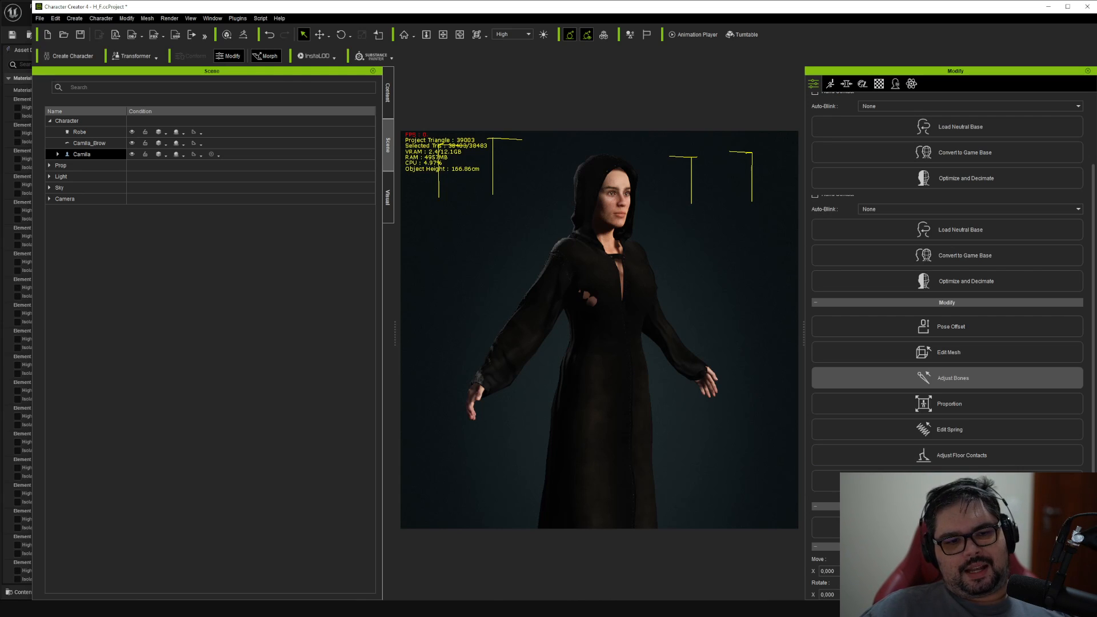
pyautogui.click(948, 378)
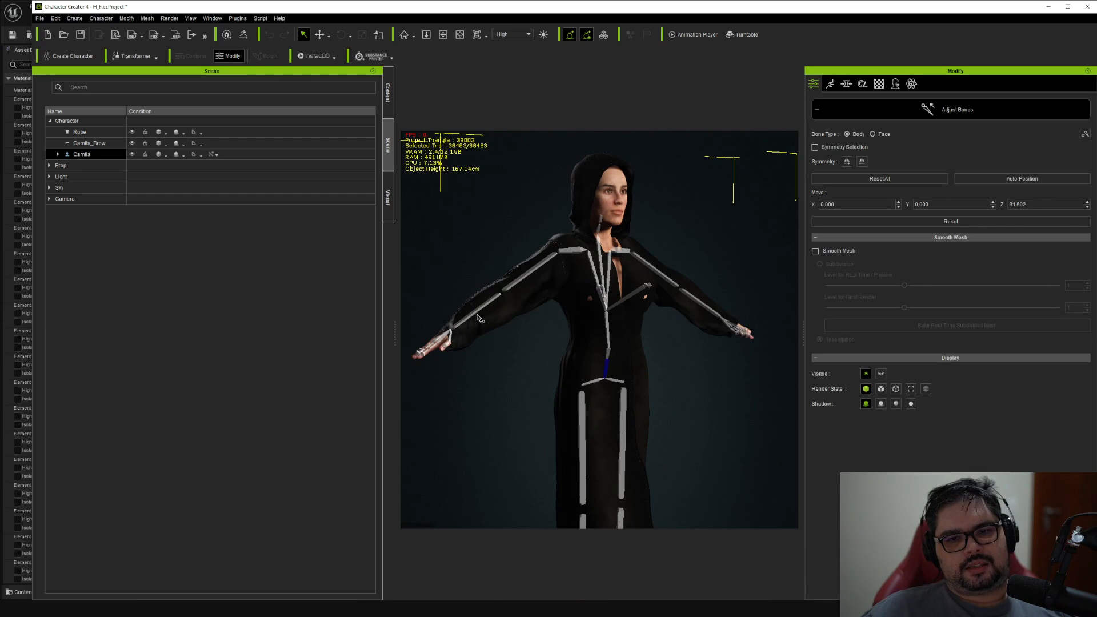
# Select the right forearm bone and examine the arm and torso bones up close and from the front.
pyautogui.click(492, 305)
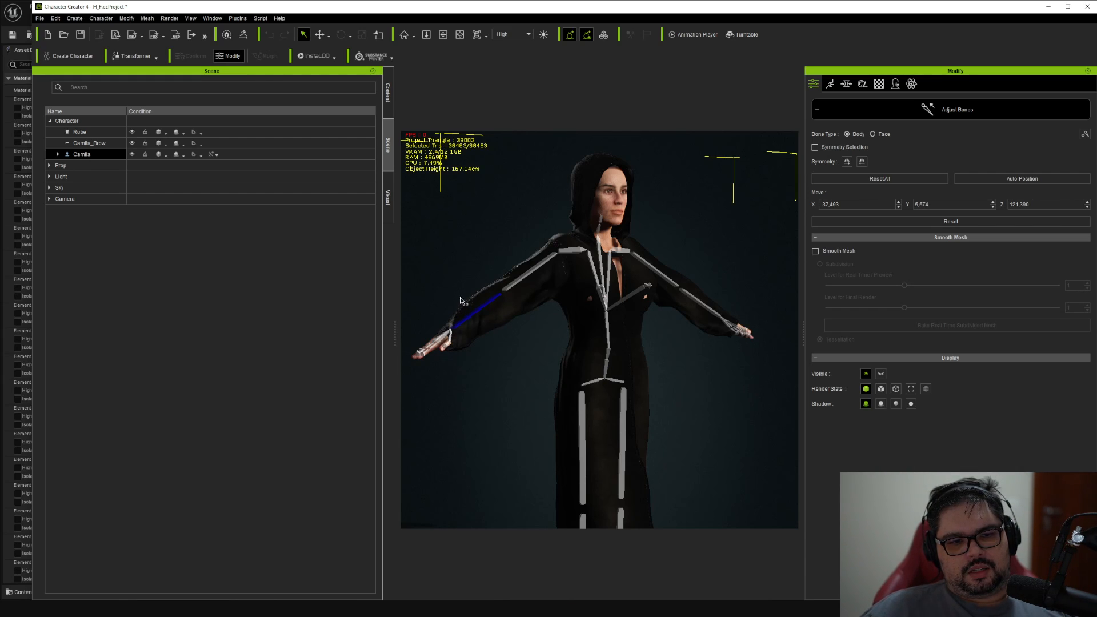
pyautogui.click(443, 34)
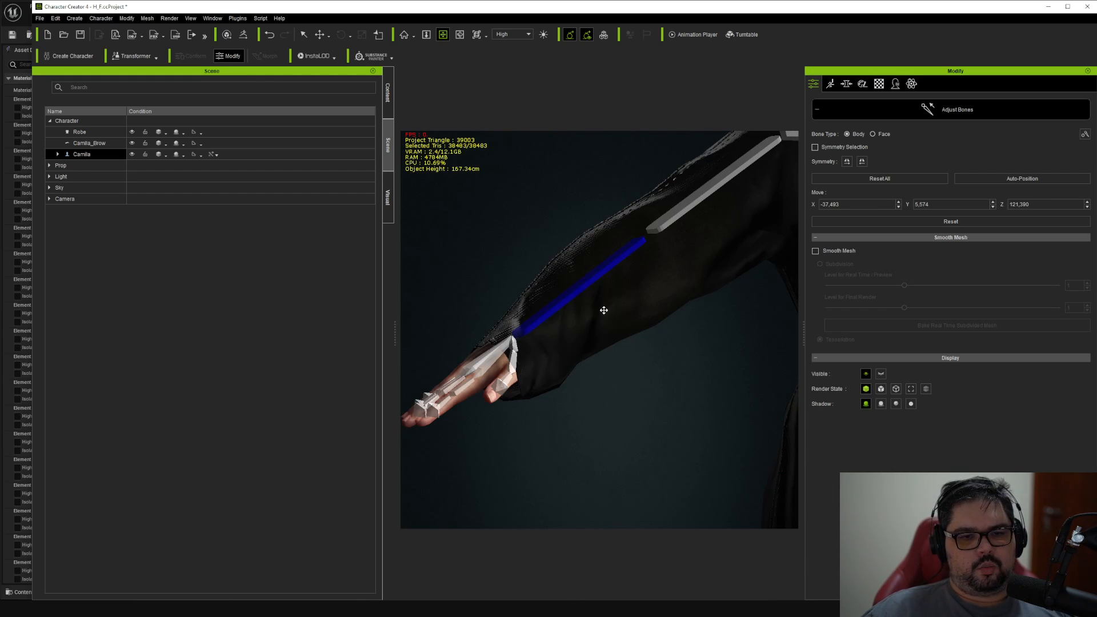
pyautogui.moveTo(660, 271); pyautogui.dragTo(546, 301, button='right')
pyautogui.scroll(-3, 546, 301)
pyautogui.moveTo(761, 263); pyautogui.dragTo(514, 306, button='middle')
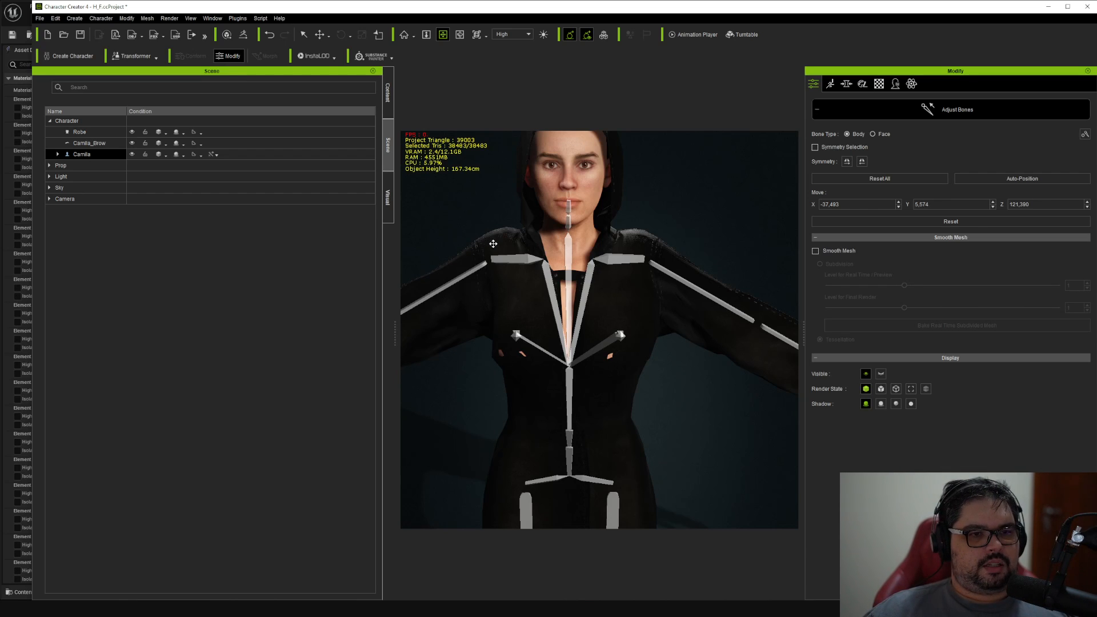
pyautogui.scroll(-5, 521, 239)
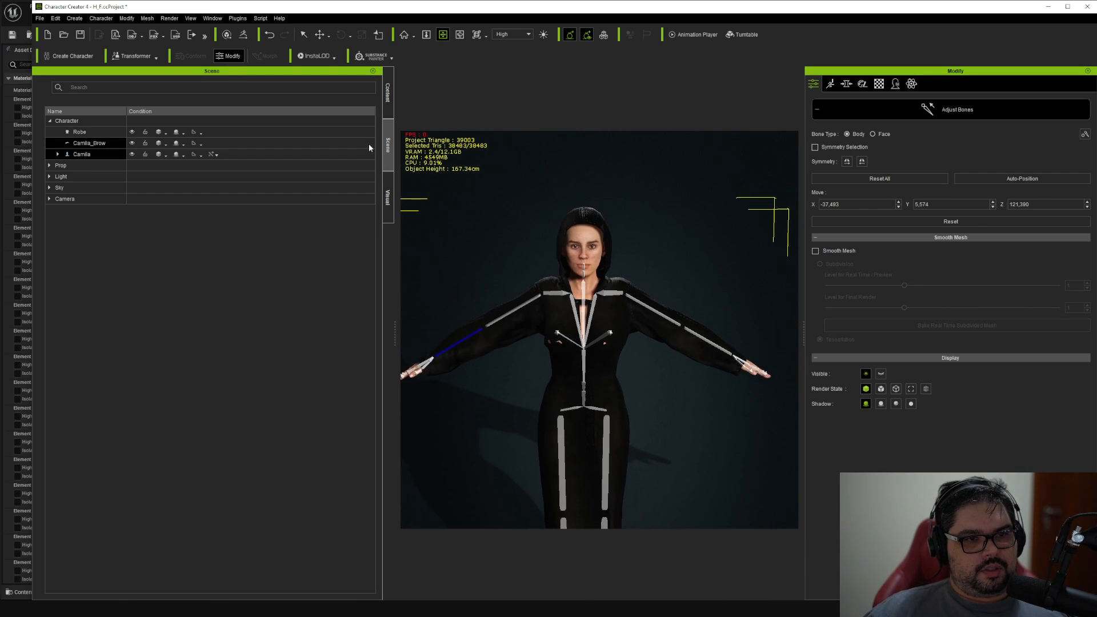
# Apply the Model pose from the template female poses to the character.
pyautogui.click(387, 111)
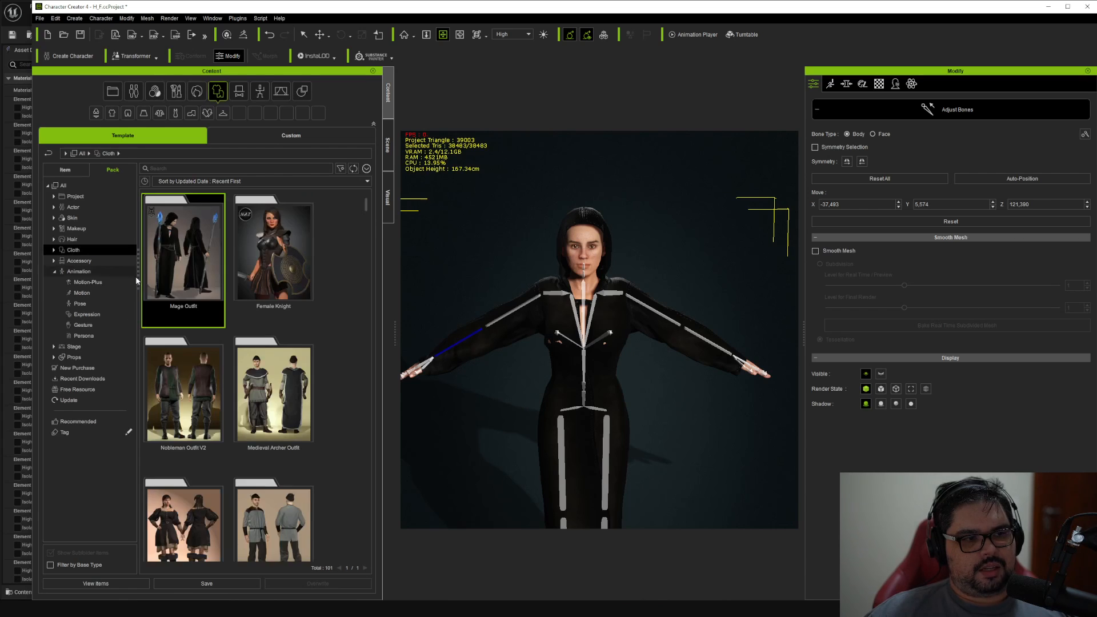
pyautogui.click(83, 314)
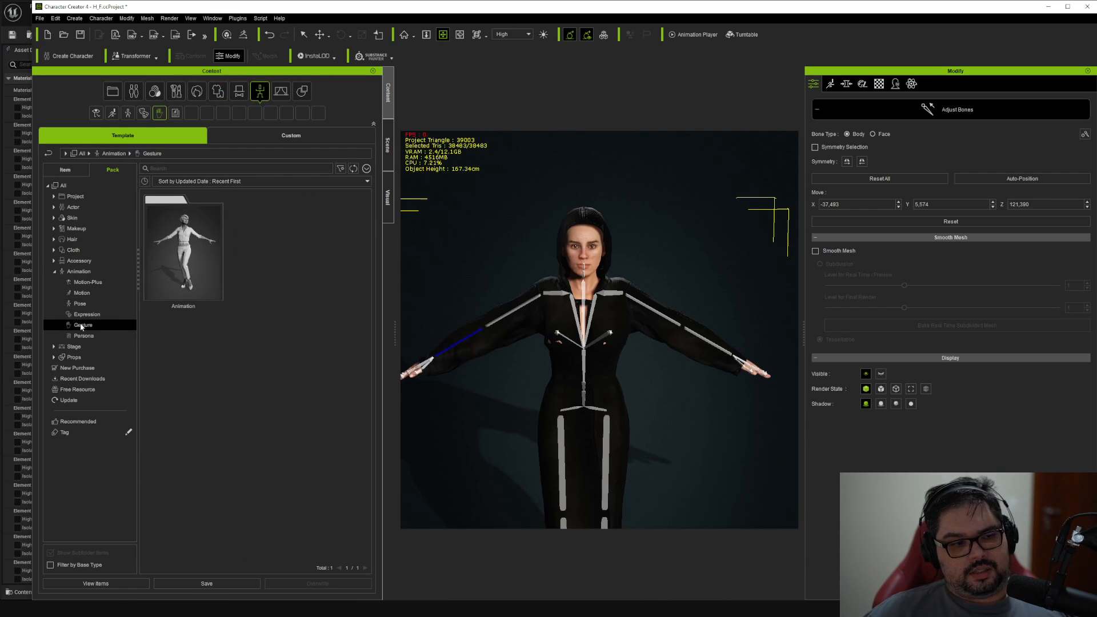
pyautogui.click(79, 304)
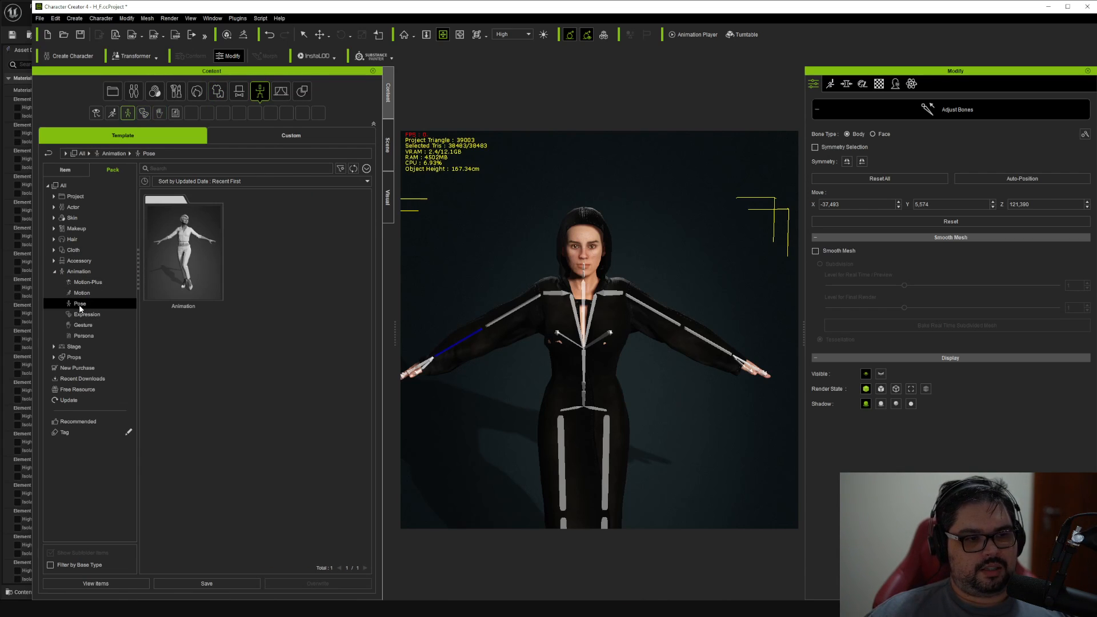
pyautogui.click(92, 346)
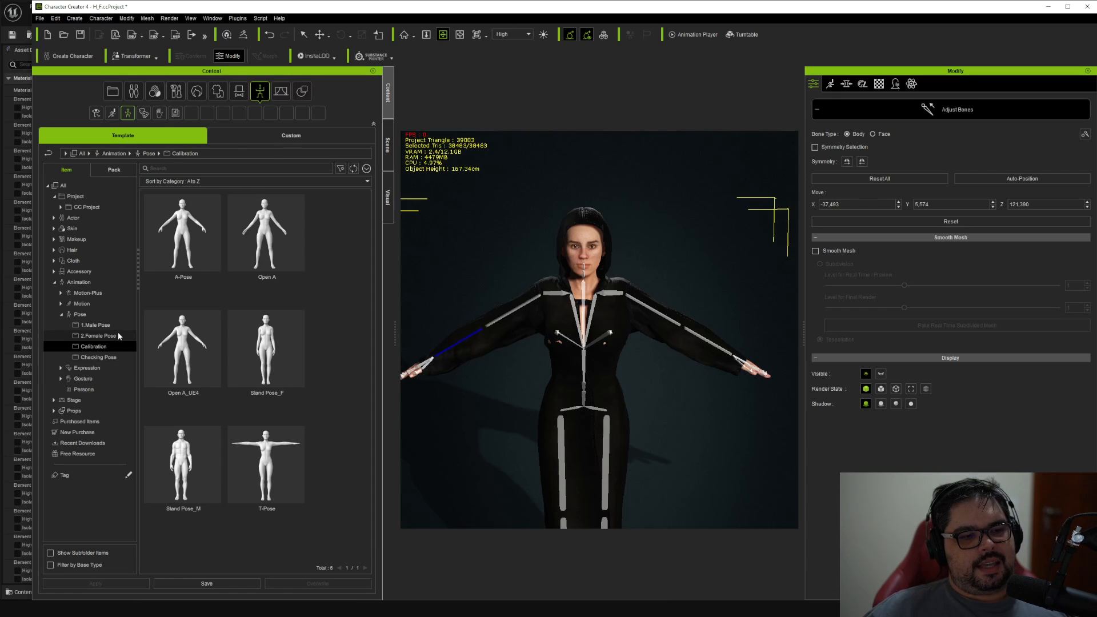
pyautogui.click(102, 338)
pyautogui.click(273, 264)
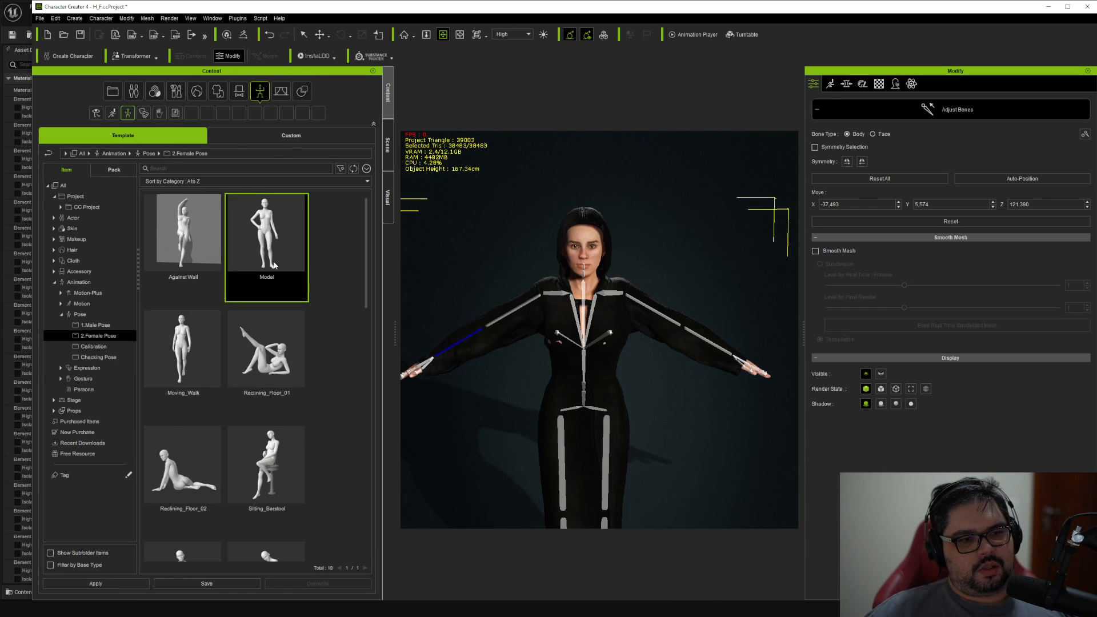
pyautogui.doubleClick(273, 264)
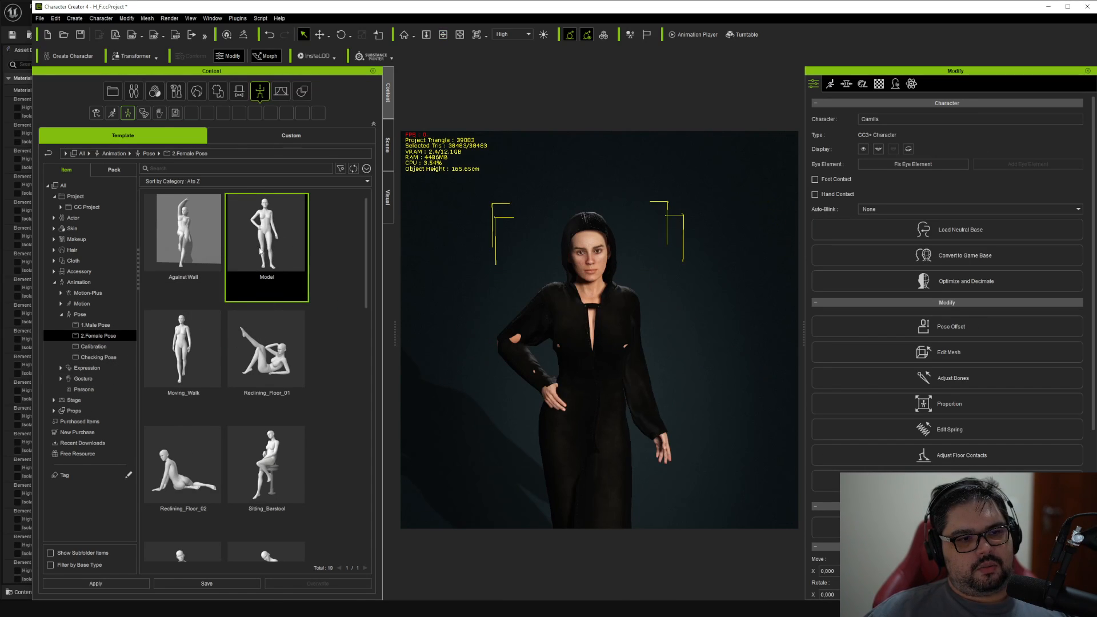
# Show the Animation Player and narrow the content library to enlarge the viewport.
pyautogui.moveTo(550, 275); pyautogui.dragTo(561, 205)
pyautogui.scroll(3, 616, 254)
pyautogui.scroll(-2, 492, 189)
pyautogui.moveTo(595, 248); pyautogui.dragTo(477, 333)
pyautogui.click(459, 35)
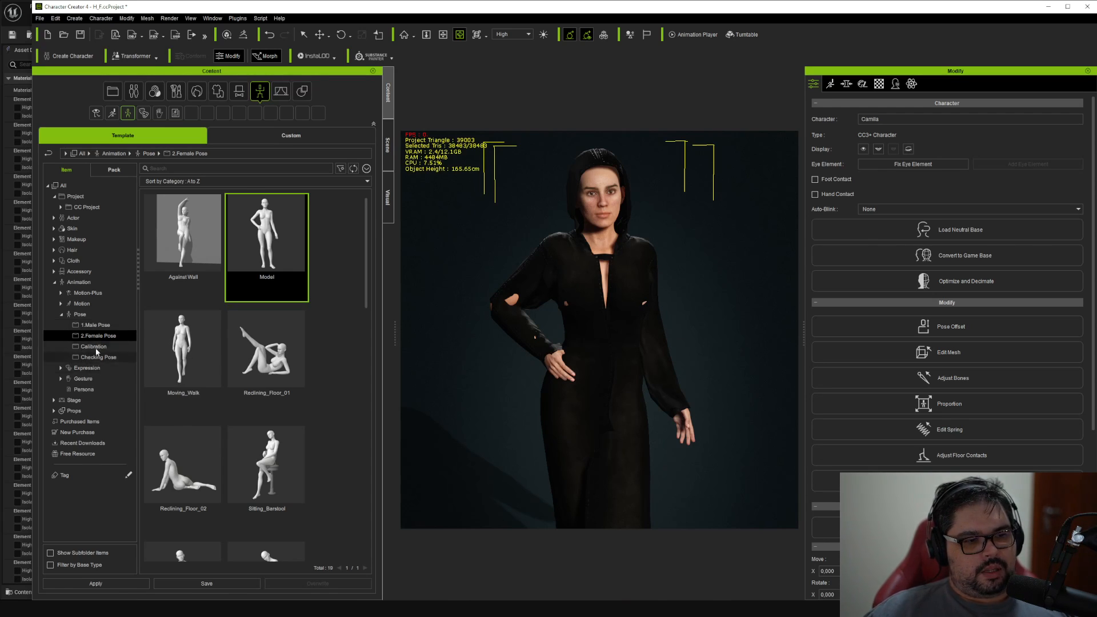
pyautogui.click(694, 34)
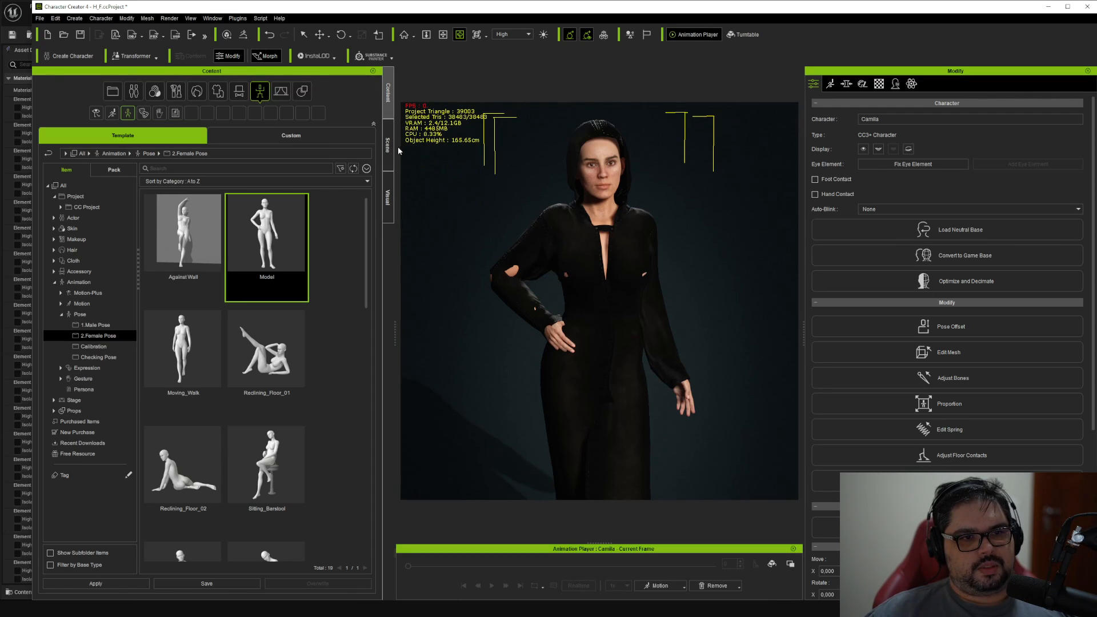
pyautogui.moveTo(396, 150); pyautogui.dragTo(240, 161)
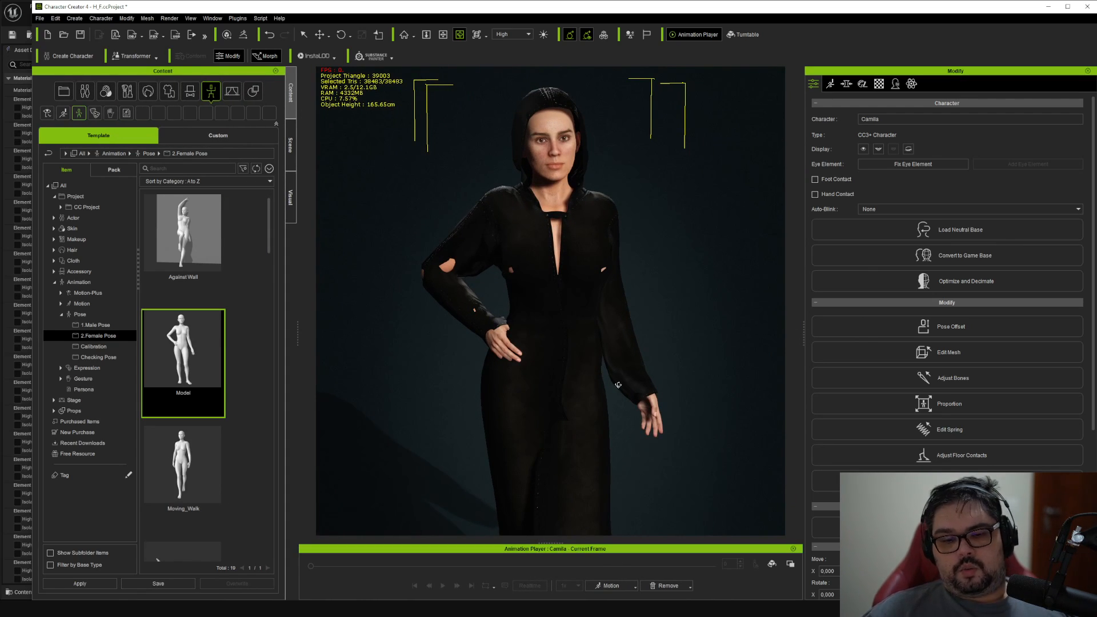
# Load the Walk_F motion onto the character, play it and pause partway through the walk.
pyautogui.click(608, 585)
pyautogui.moveTo(614, 443)
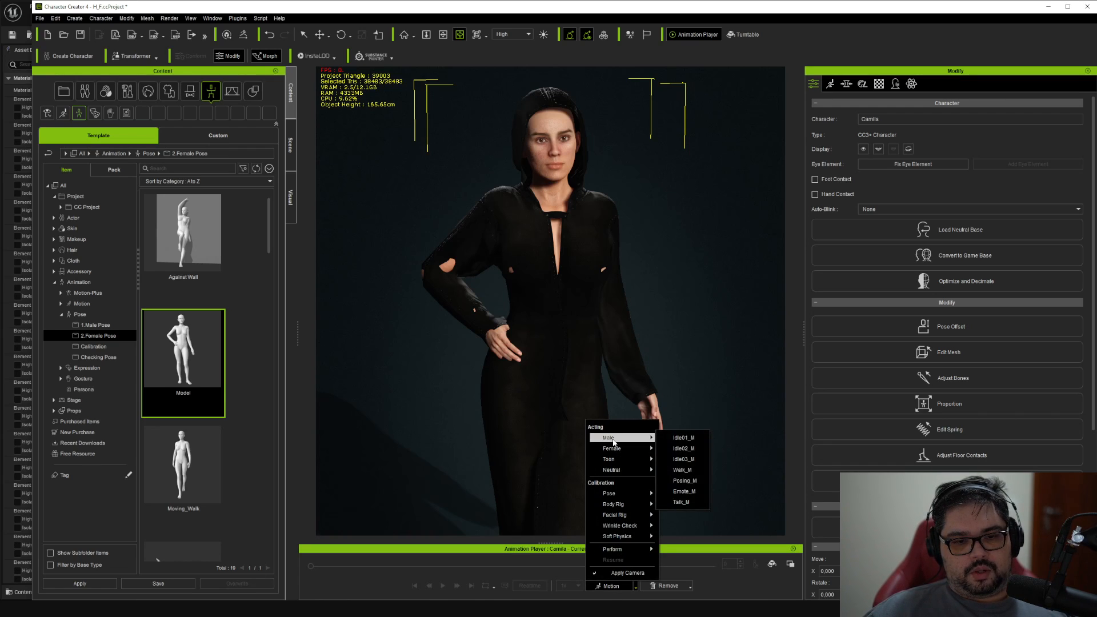
pyautogui.click(682, 480)
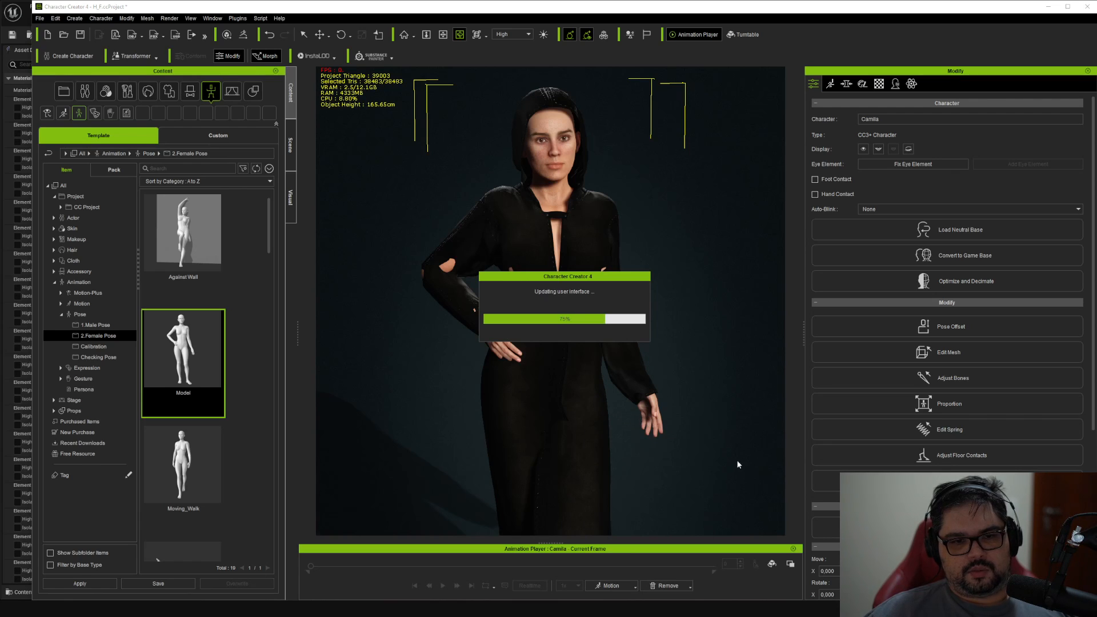
pyautogui.click(445, 584)
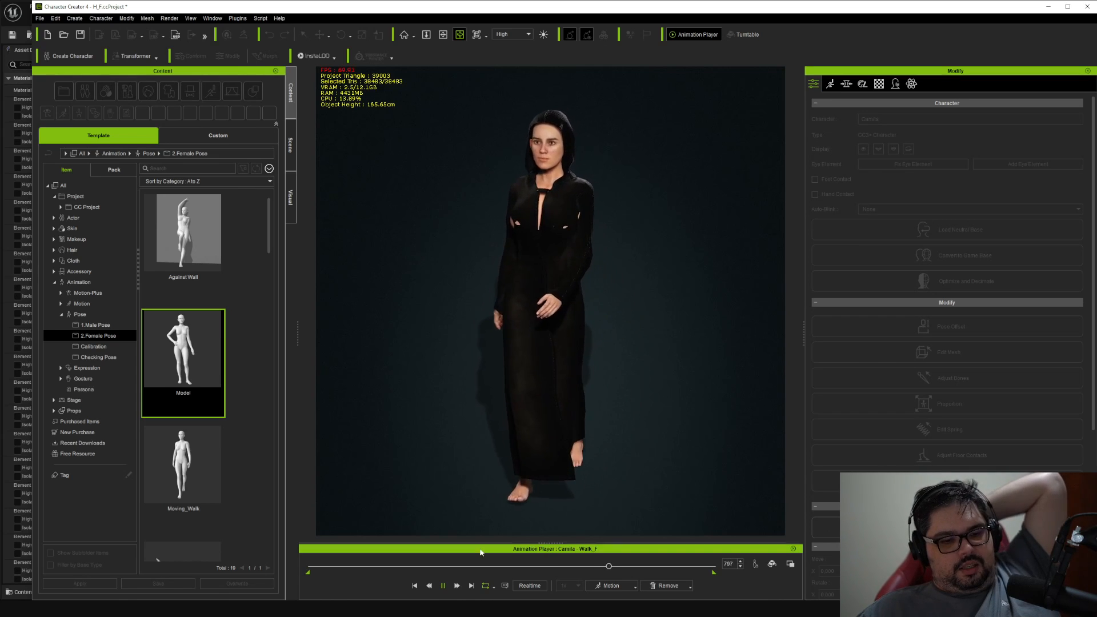
pyautogui.click(580, 277)
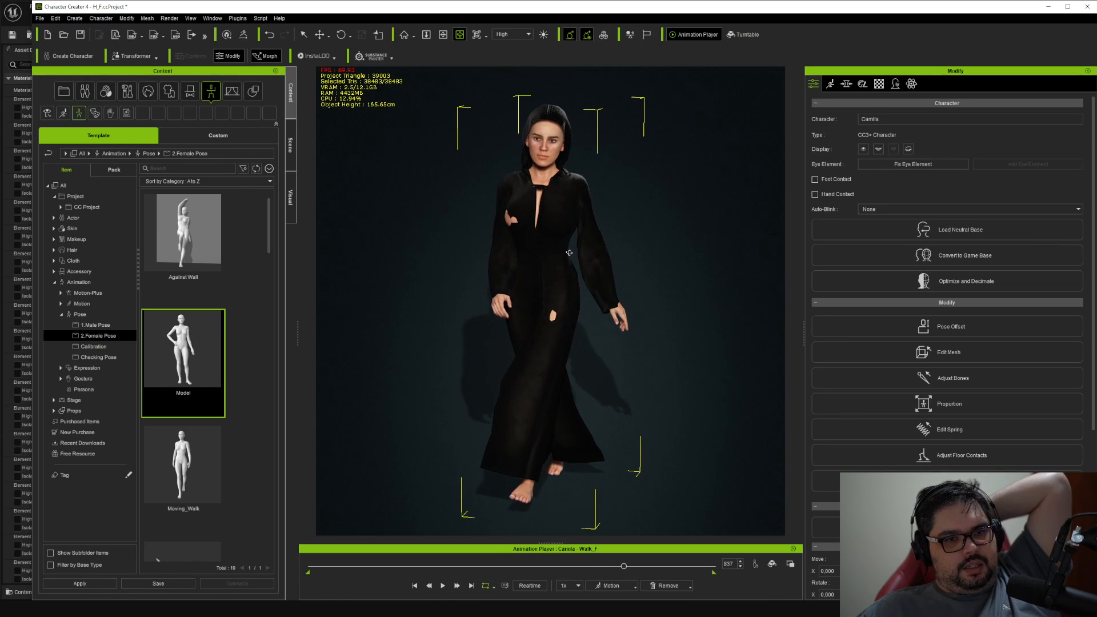
# Bring the character's bones back up with Adjust Bones and examine the neck, shoulders and chest up close.
pyautogui.scroll(4, 564, 276)
pyautogui.click(443, 34)
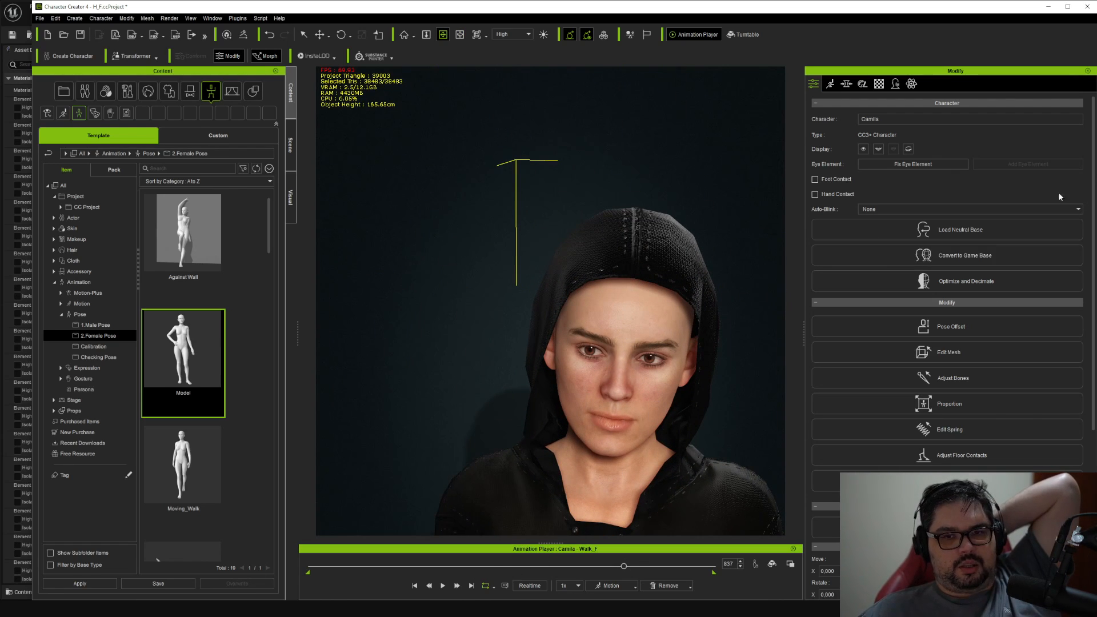
pyautogui.click(953, 377)
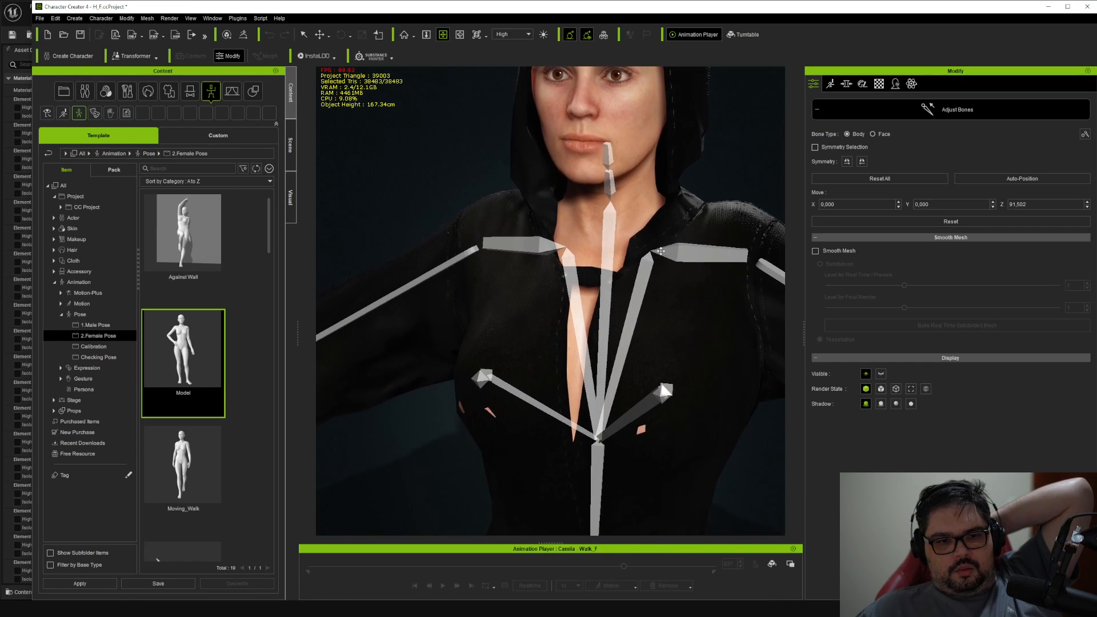
# Examine the bones in the character's arms, hands, hips and legs against the robe from several angles.
pyautogui.scroll(-3, 559, 355)
pyautogui.moveTo(503, 373); pyautogui.dragTo(562, 380, button='right')
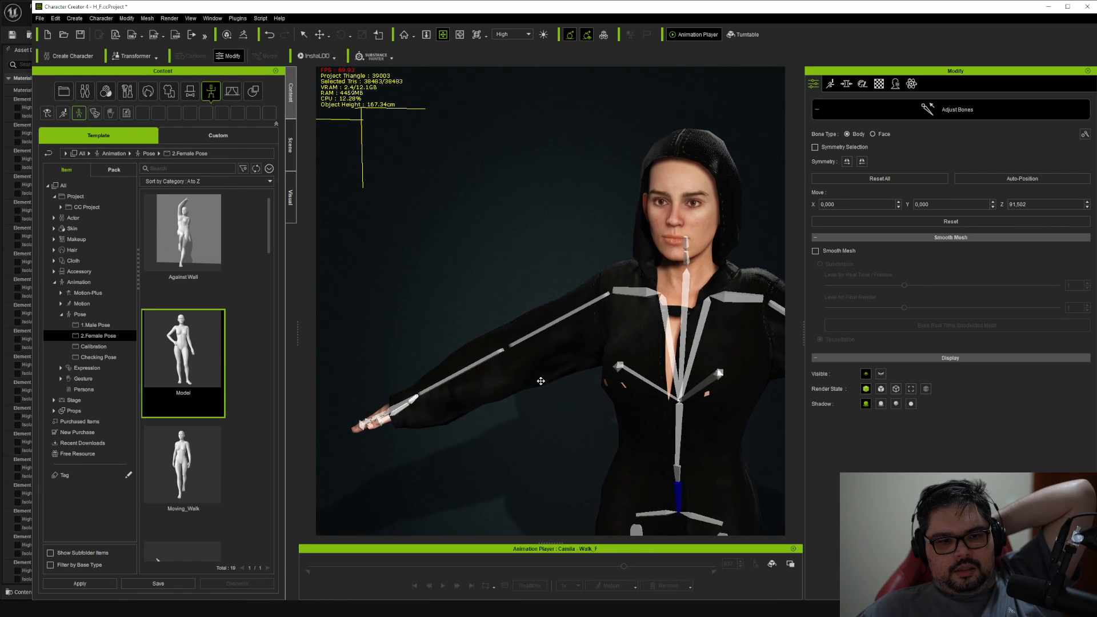
pyautogui.scroll(-5, 696, 474)
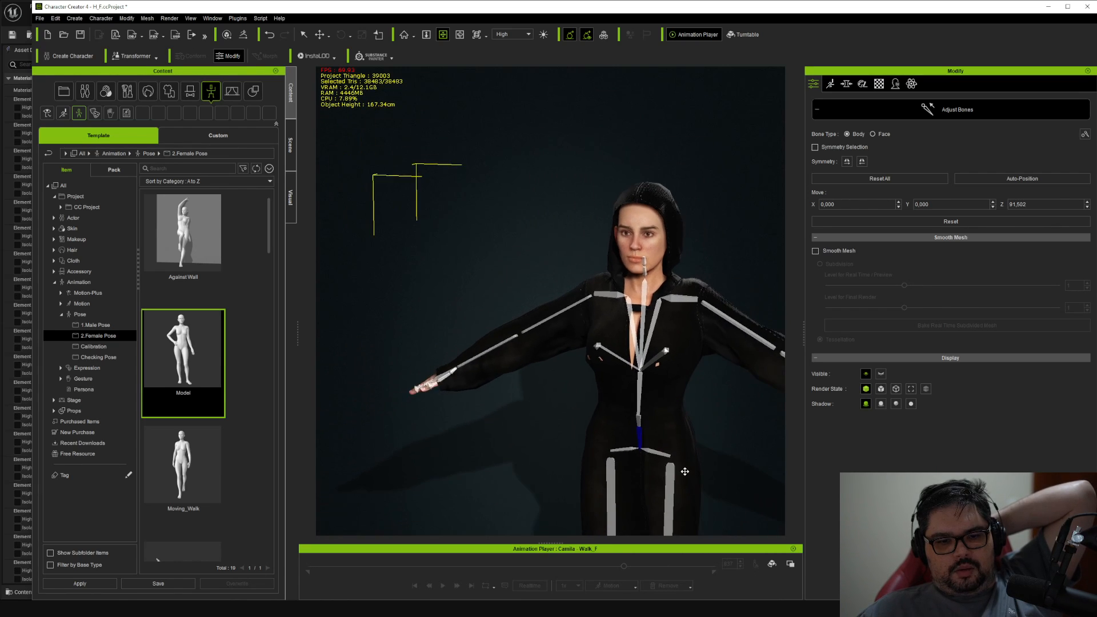
pyautogui.moveTo(696, 474); pyautogui.dragTo(660, 324, button='middle')
pyautogui.scroll(8, 615, 395)
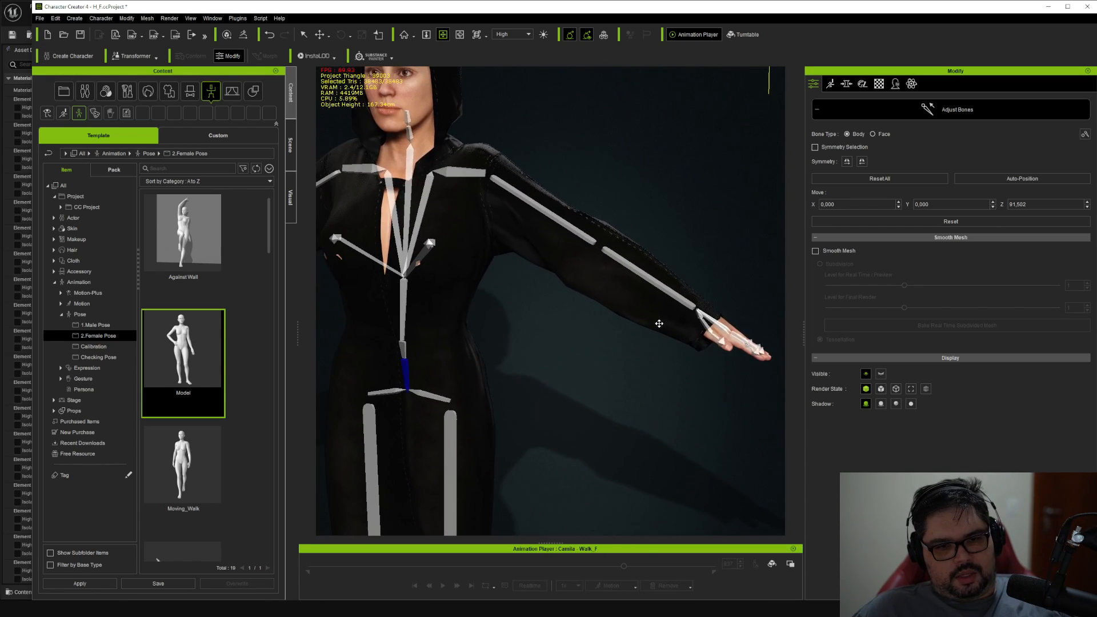
pyautogui.click(460, 35)
pyautogui.moveTo(685, 337); pyautogui.dragTo(573, 347)
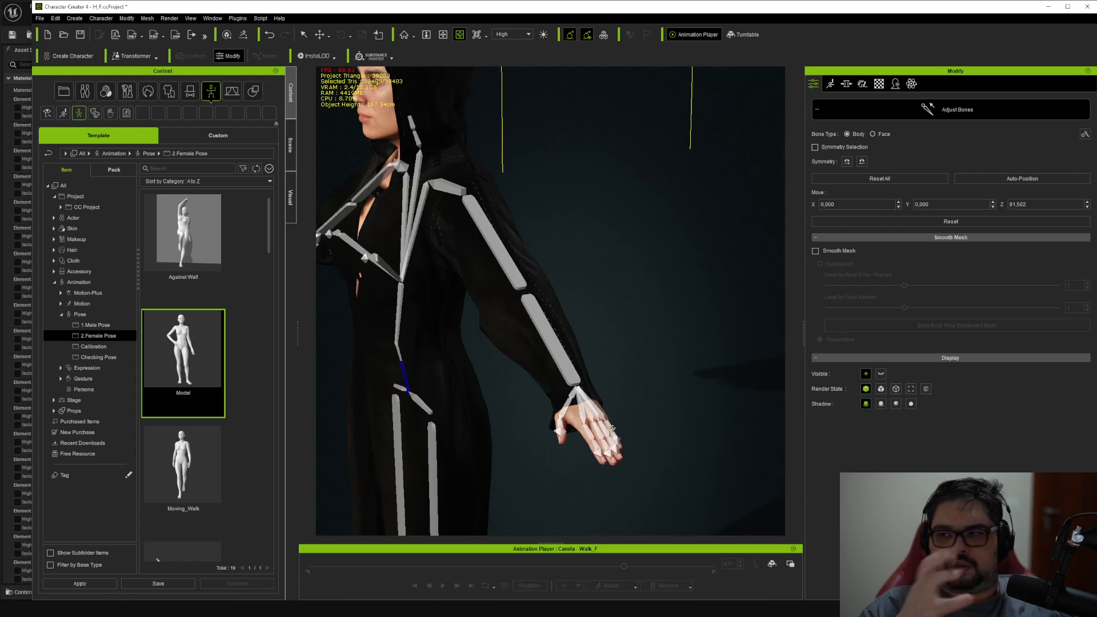
pyautogui.moveTo(613, 429); pyautogui.dragTo(566, 220)
pyautogui.click(443, 35)
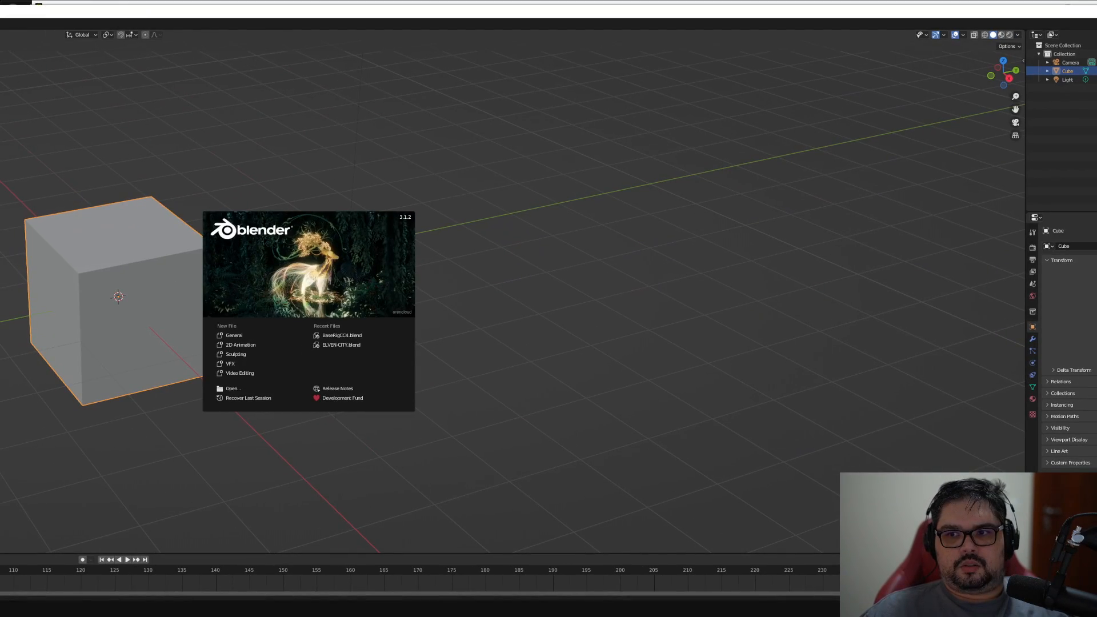
# Switch to Blender, dismiss the splash screen, maximize the window and delete the default cube.
pyautogui.press('Escape')
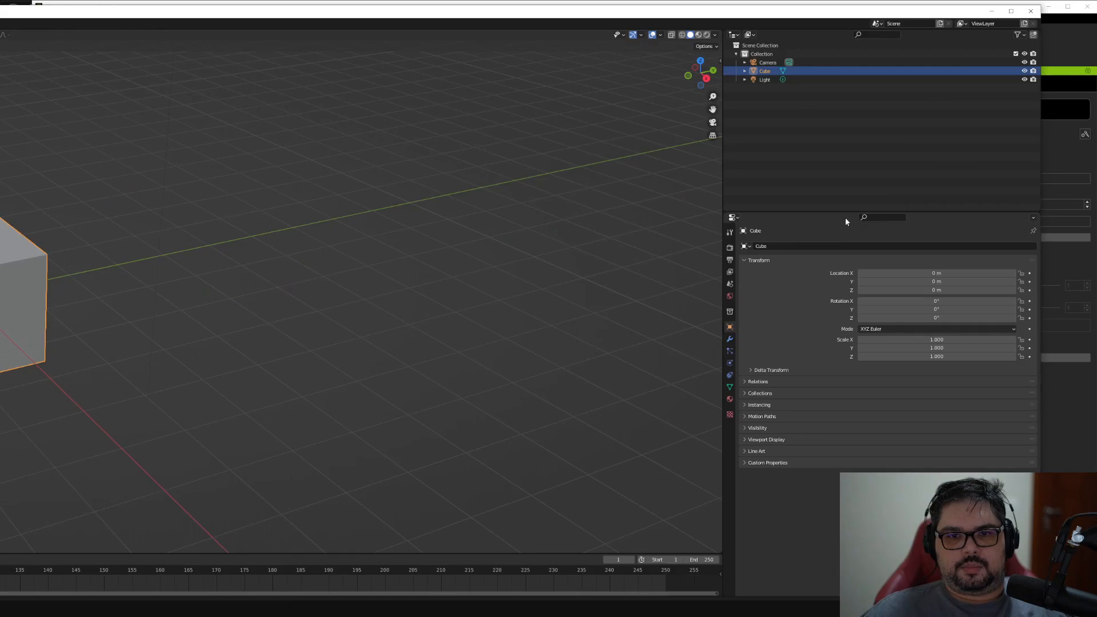
pyautogui.moveTo(126, 12); pyautogui.dragTo(971, 7)
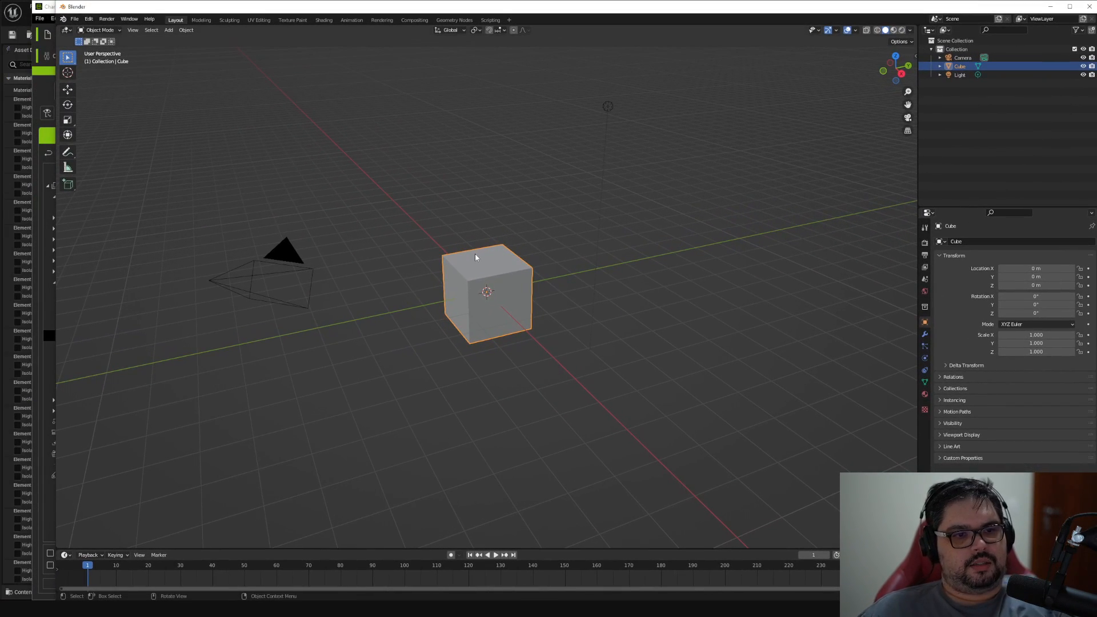
pyautogui.press('Delete')
# Import H_M_MedievalChest01.Fbx from the G:\ToS3\Avatar\Cloths folder.
pyautogui.click(73, 22)
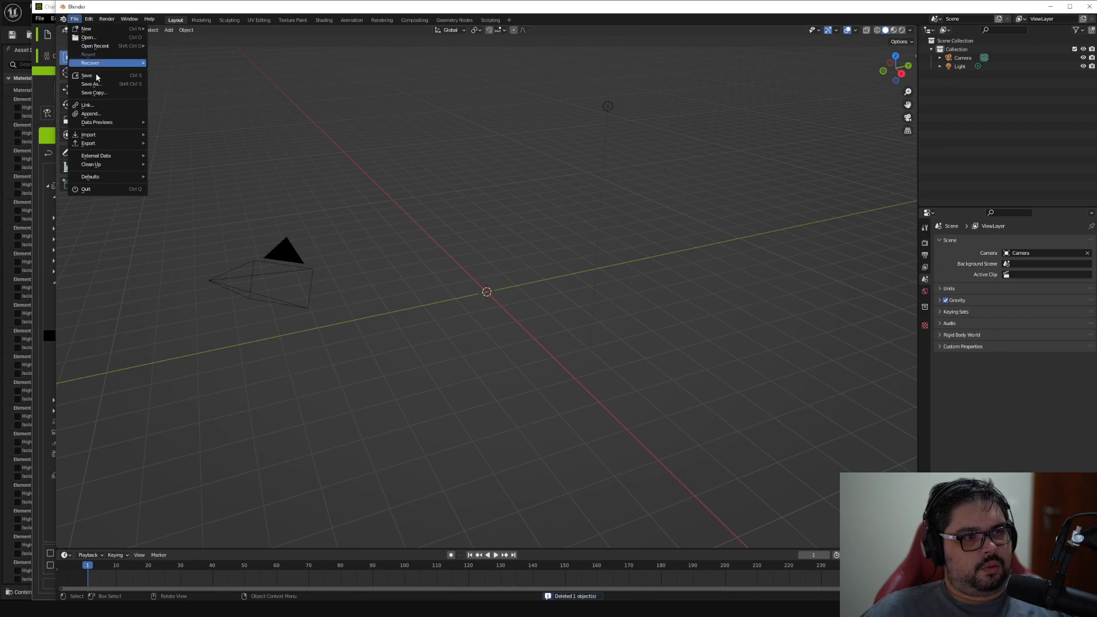
pyautogui.moveTo(95, 138)
pyautogui.click(172, 203)
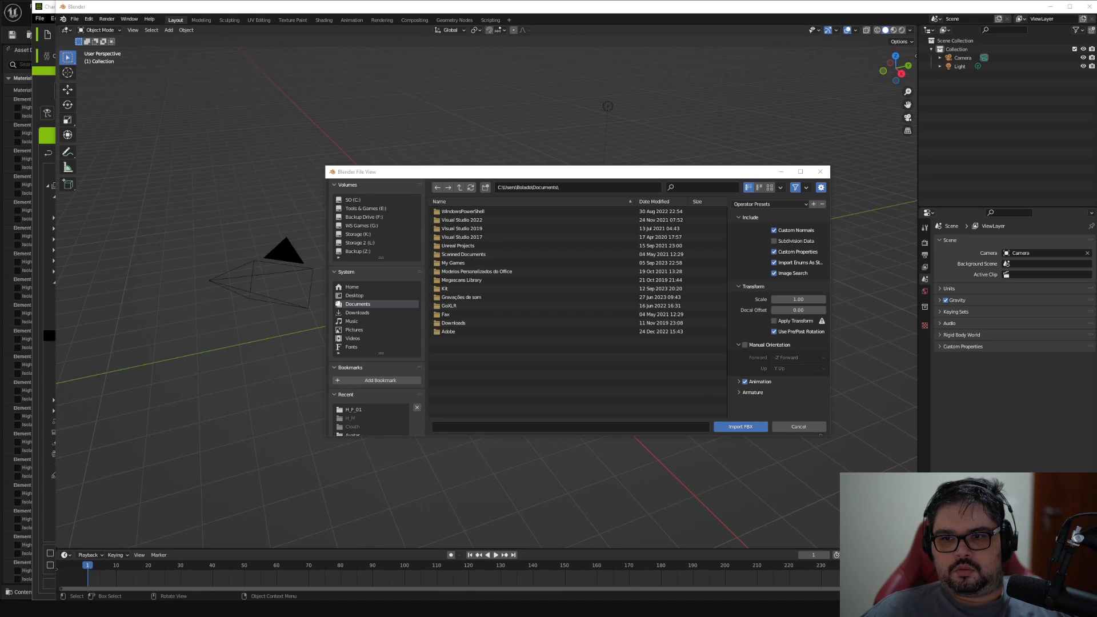
pyautogui.click(563, 188)
pyautogui.write('G:\\ToS3\\Avatar\\Cloths\\')
pyautogui.press('Return')
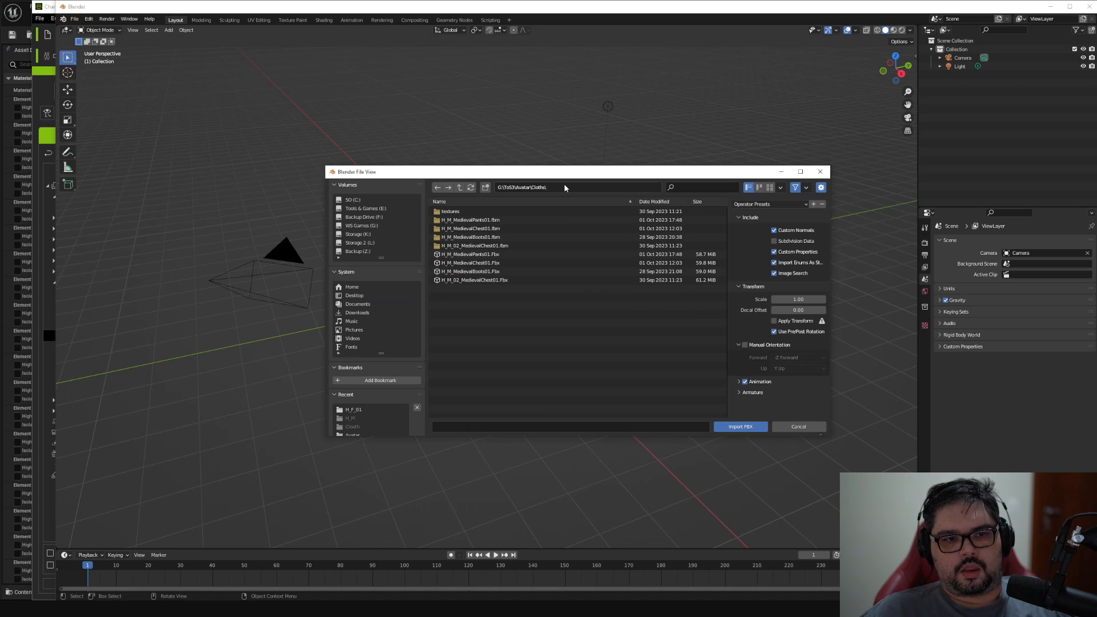
pyautogui.doubleClick(487, 265)
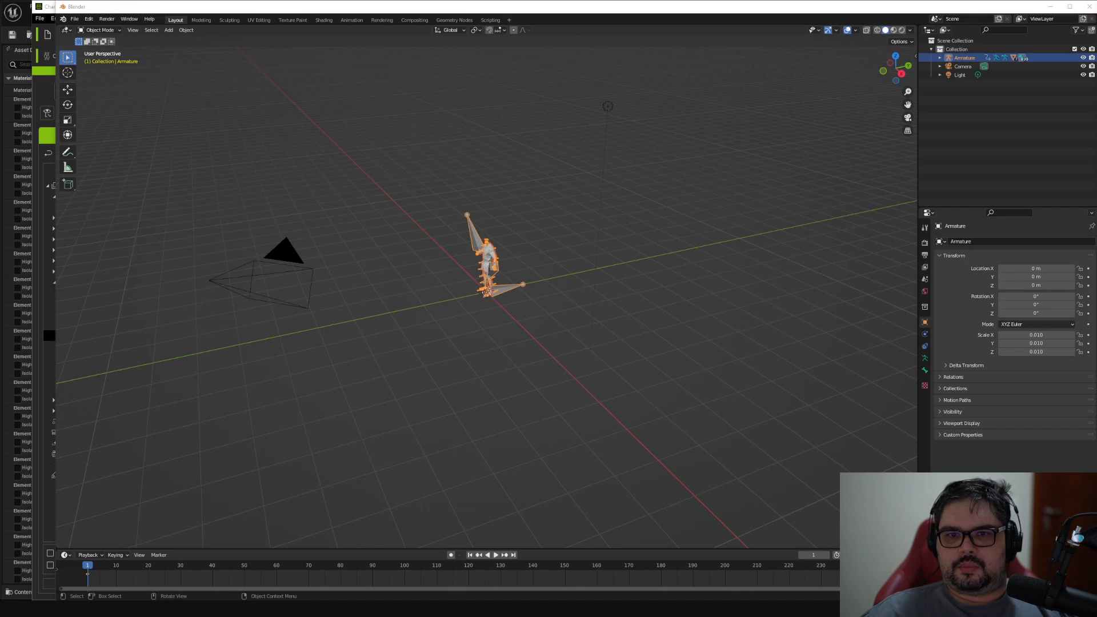
# Hide the tunic_2_lp and cc_base_body meshes of the imported character to expose its armature.
pyautogui.click(899, 76)
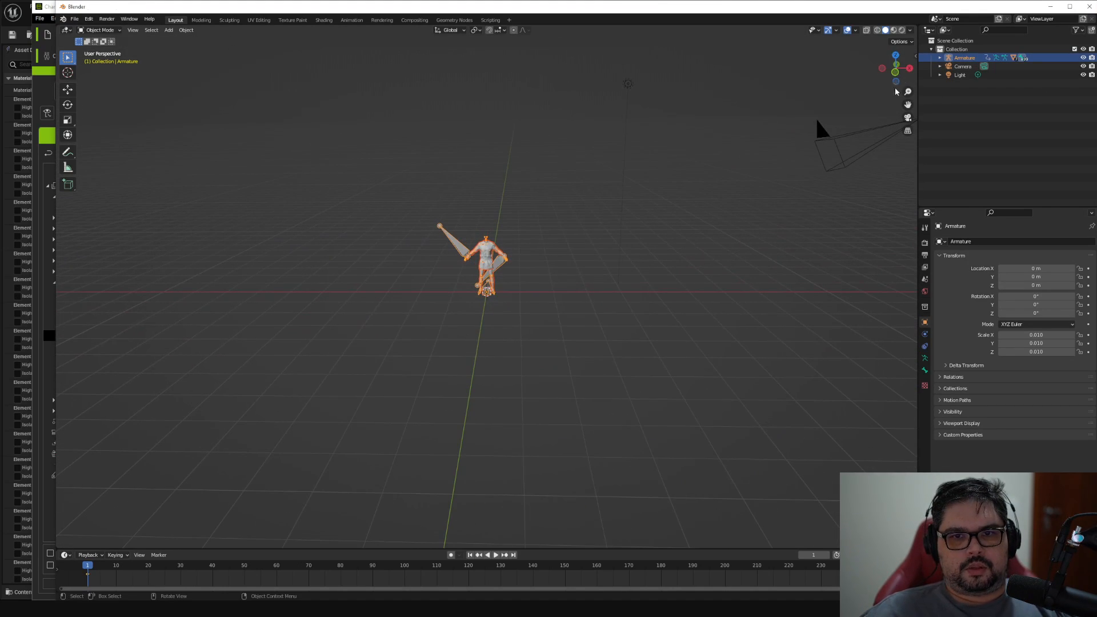
pyautogui.moveTo(908, 91); pyautogui.dragTo(99, 150)
pyautogui.scroll(3, 725, 75)
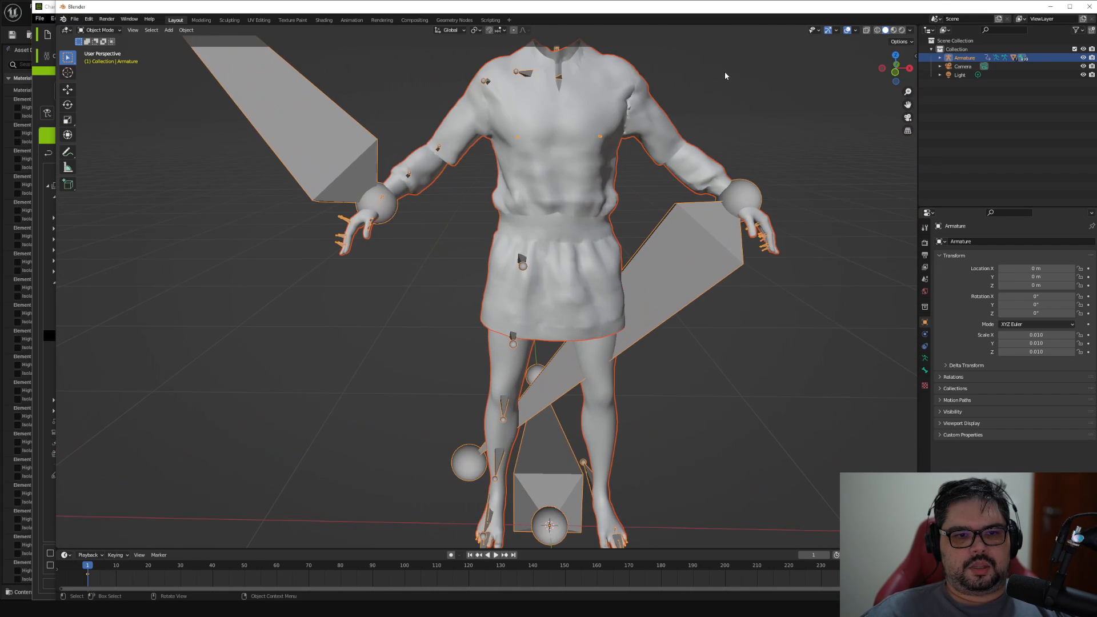
pyautogui.rightClick(711, 107)
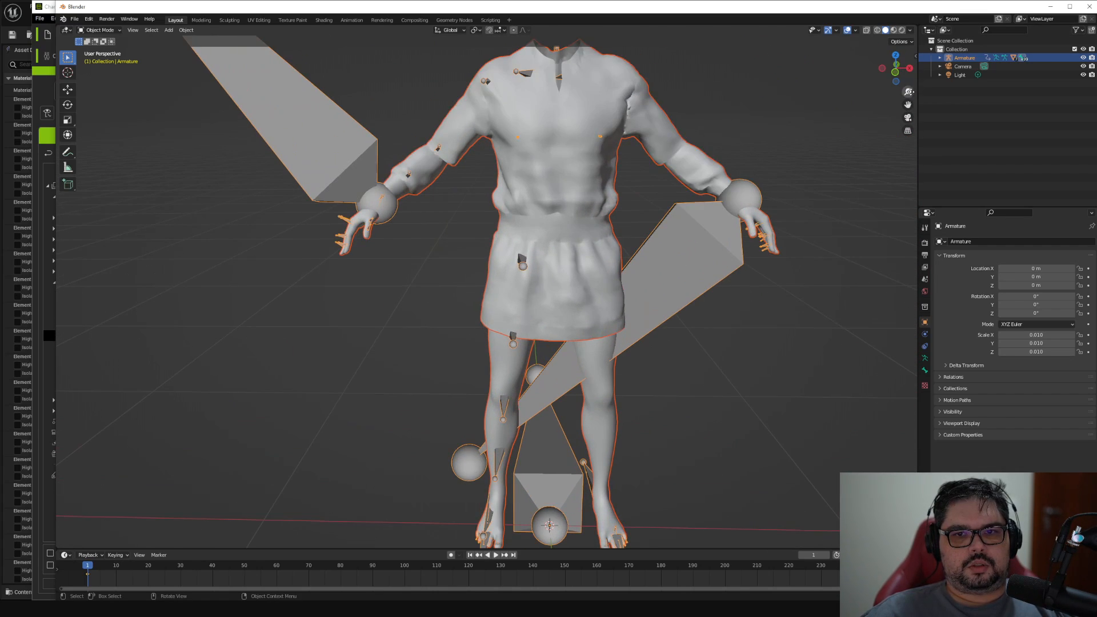
pyautogui.moveTo(908, 92); pyautogui.dragTo(882, 66)
pyautogui.click(576, 204)
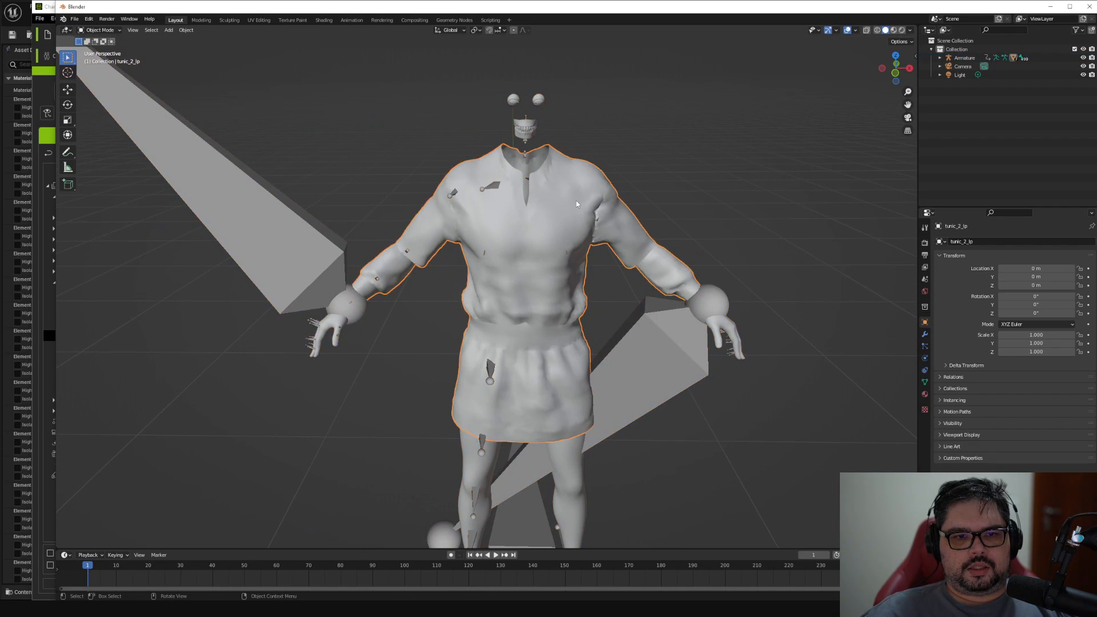
pyautogui.click(940, 58)
pyautogui.click(1083, 144)
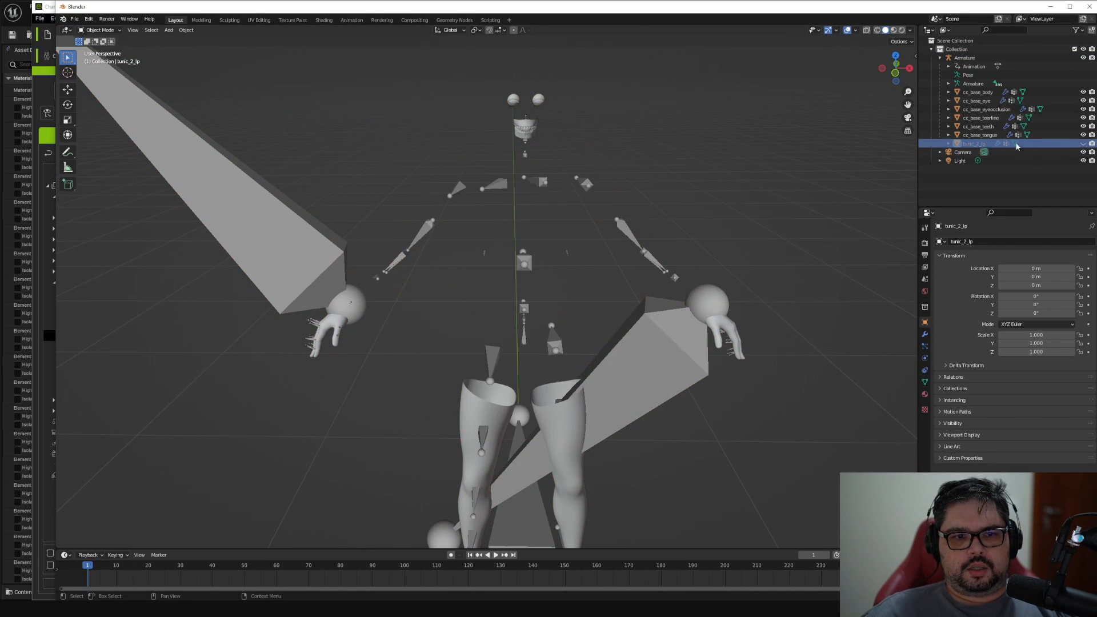
pyautogui.click(553, 424)
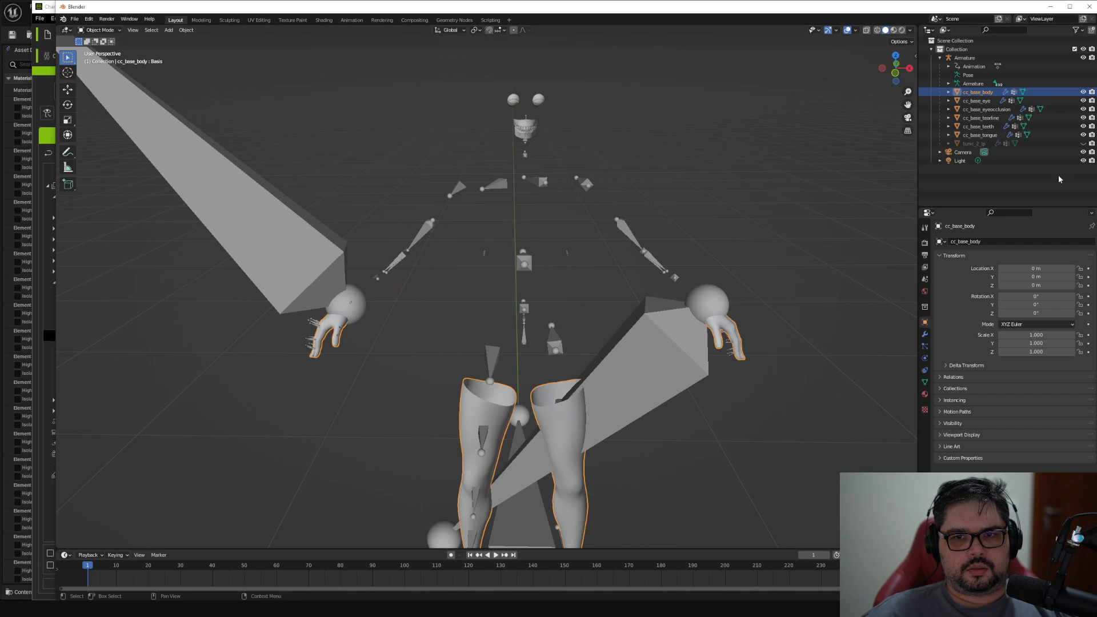
pyautogui.click(1083, 92)
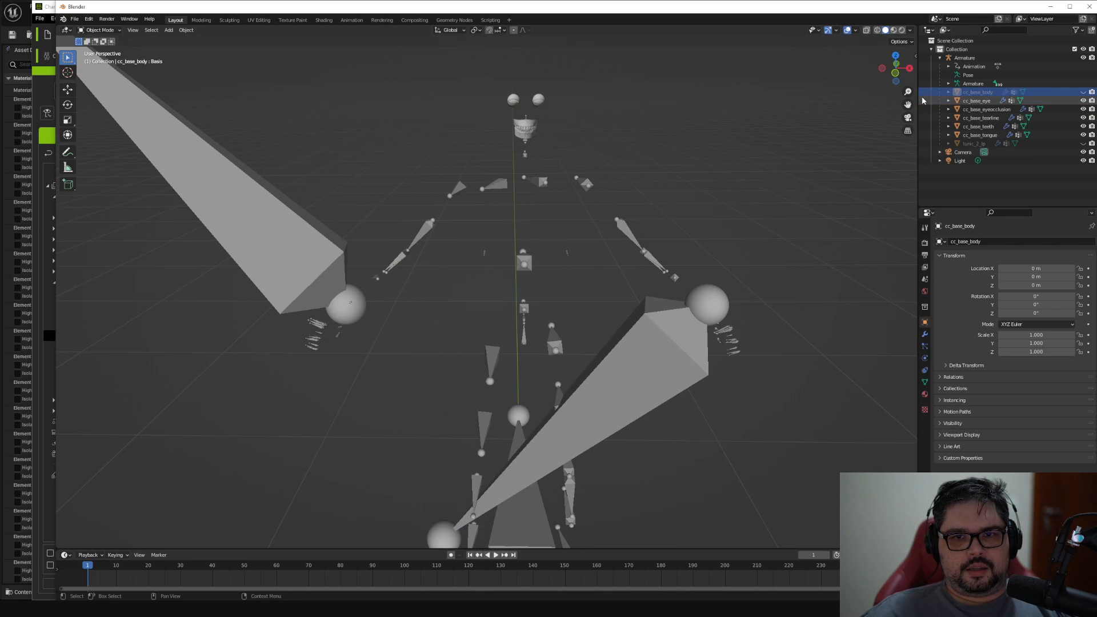
# Select the armature and examine its bones from several angles, from the head and spine to the hands.
pyautogui.moveTo(895, 68); pyautogui.dragTo(468, 199)
pyautogui.click(478, 202)
pyautogui.scroll(5, 477, 203)
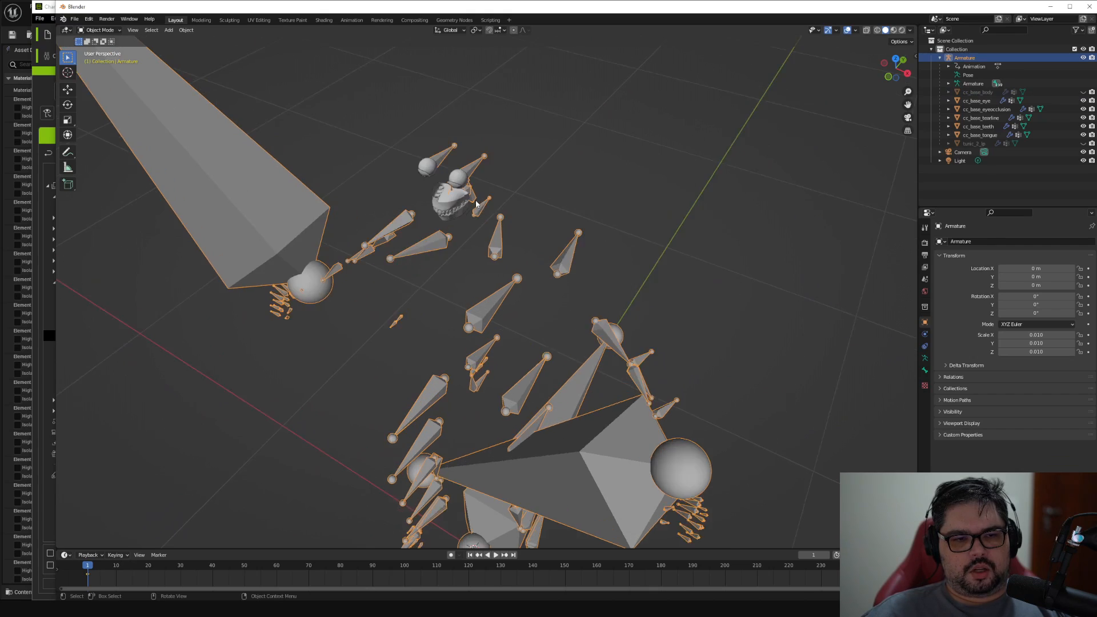
pyautogui.moveTo(895, 67); pyautogui.dragTo(686, 102)
pyautogui.rightClick(175, 161)
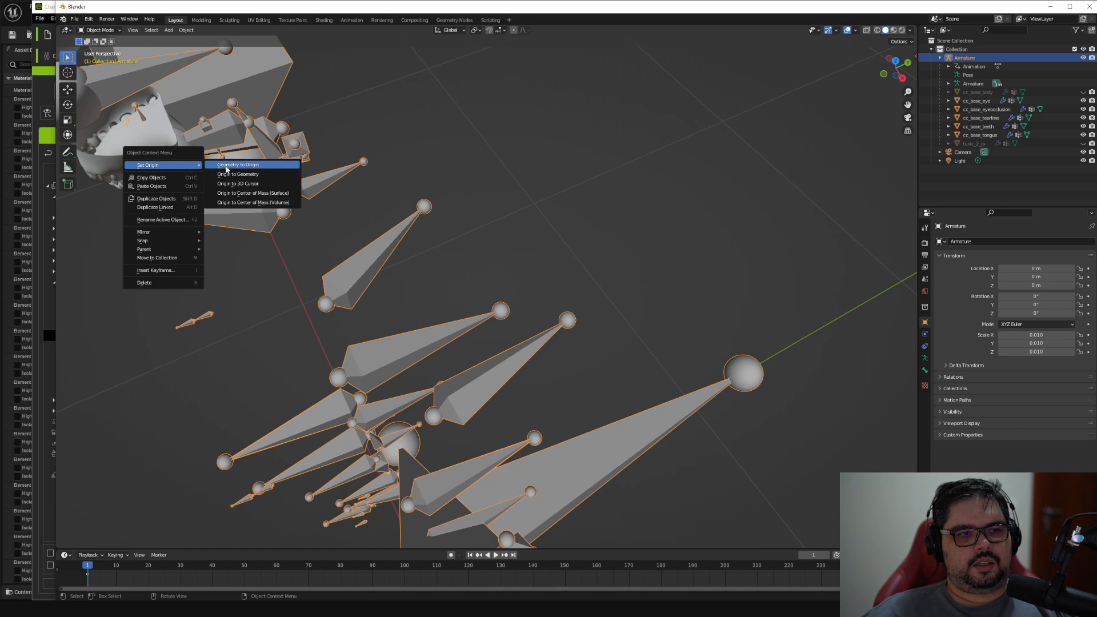
pyautogui.moveTo(908, 105); pyautogui.dragTo(1074, 100)
pyautogui.moveTo(610, 105); pyautogui.dragTo(553, 172)
pyautogui.moveTo(891, 72); pyautogui.dragTo(819, 84)
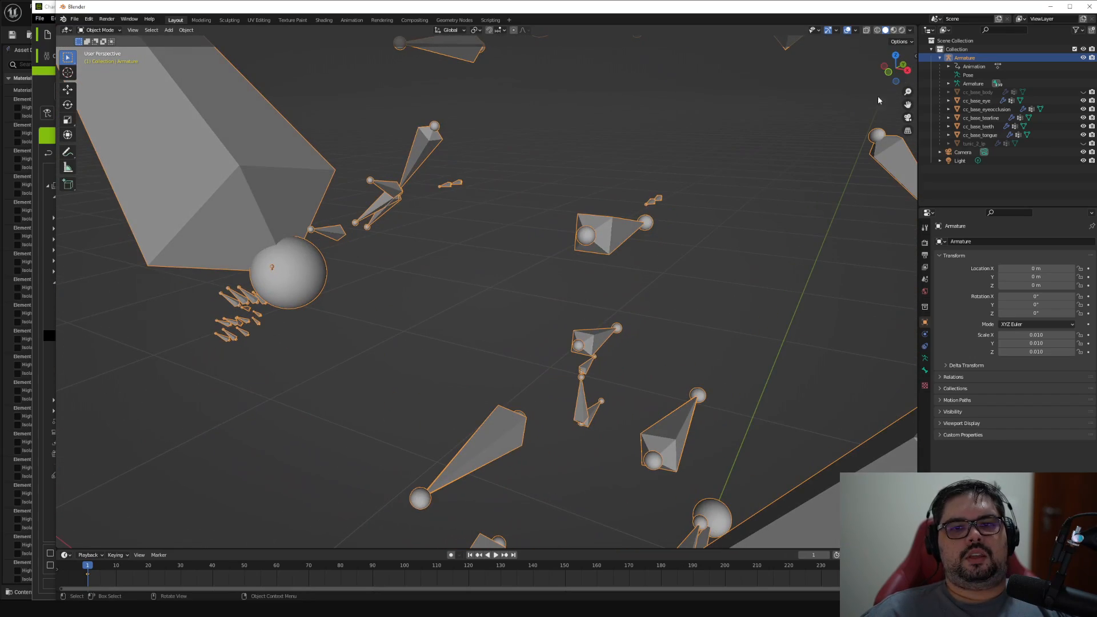
pyautogui.moveTo(908, 104); pyautogui.dragTo(842, 374)
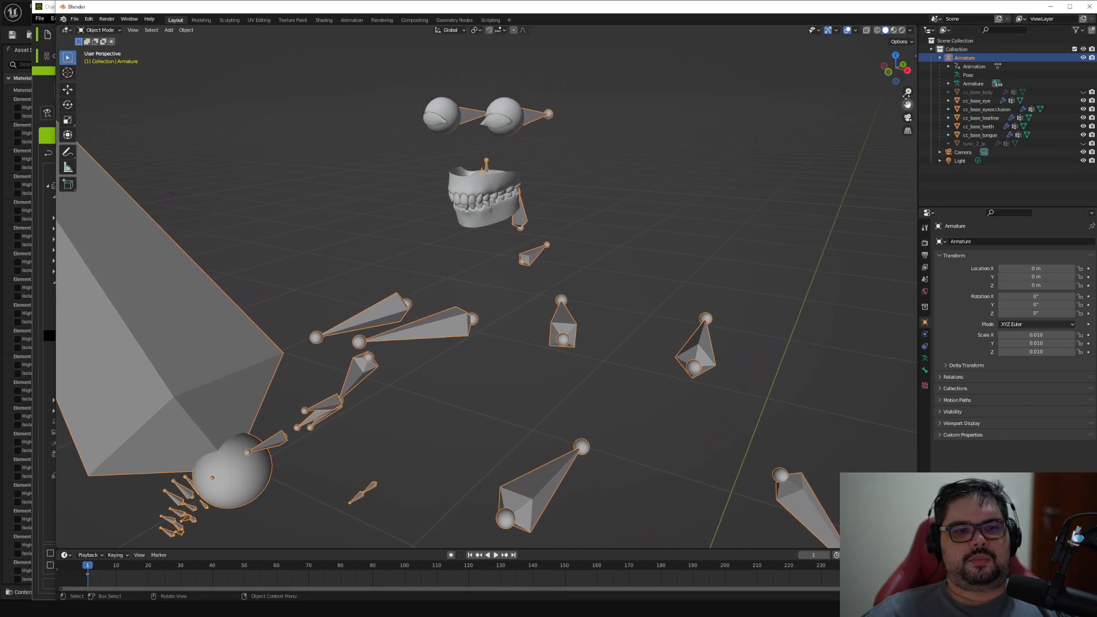
pyautogui.scroll(4, 680, 112)
pyautogui.scroll(-3, 679, 111)
pyautogui.scroll(-2, 685, 108)
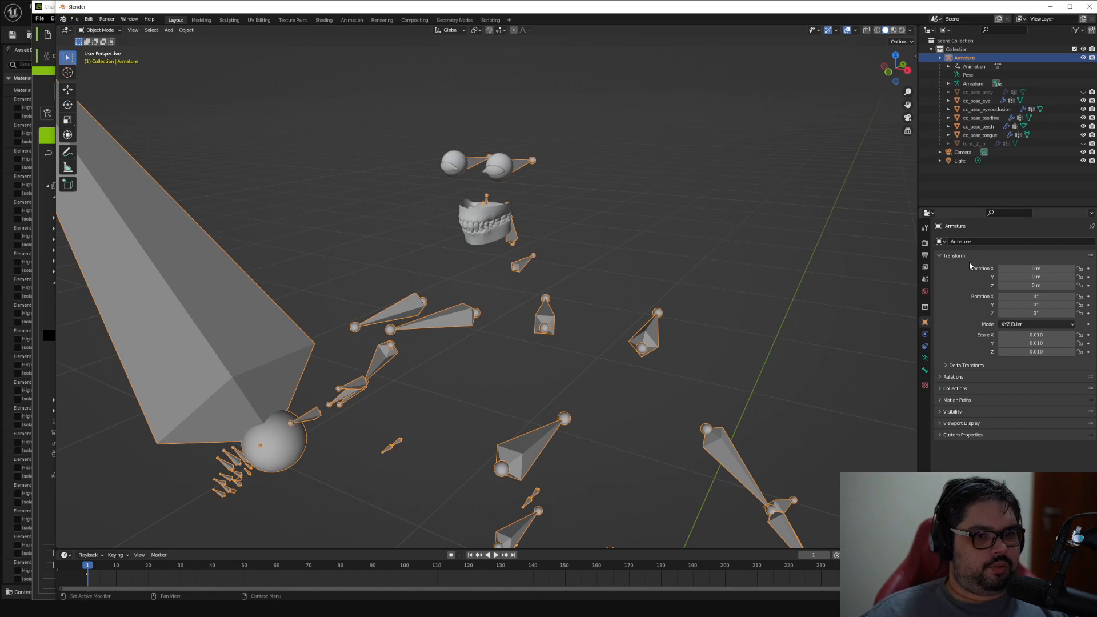
# Switch to Unreal Editor, open the H_F_01_Head01 skeletal mesh and close its two docked content browsers.
pyautogui.click(1048, 7)
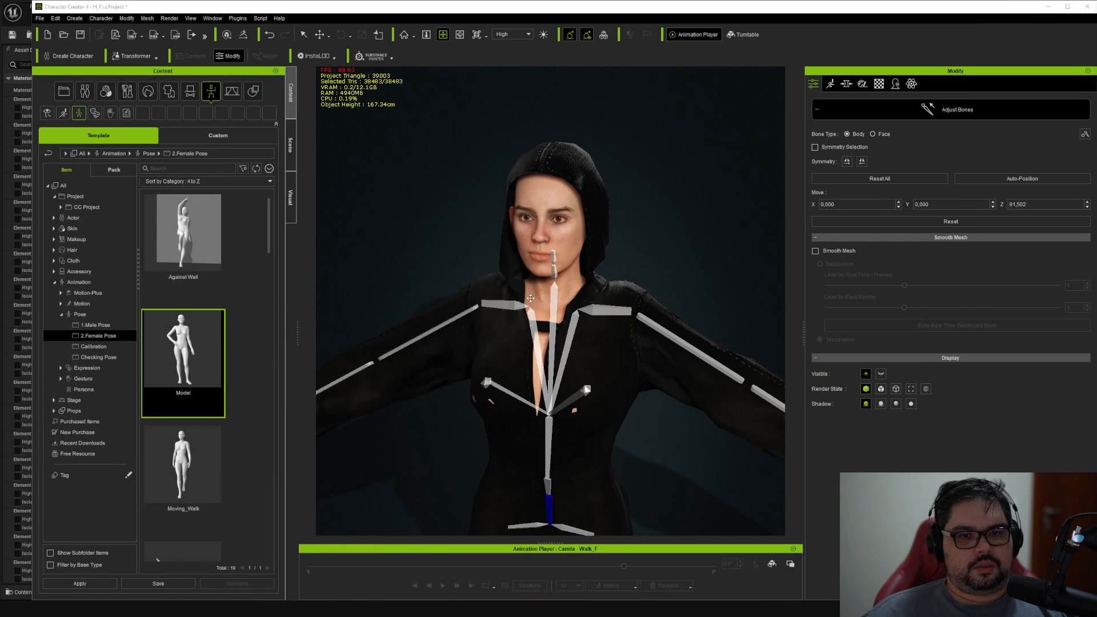
pyautogui.click(16, 475)
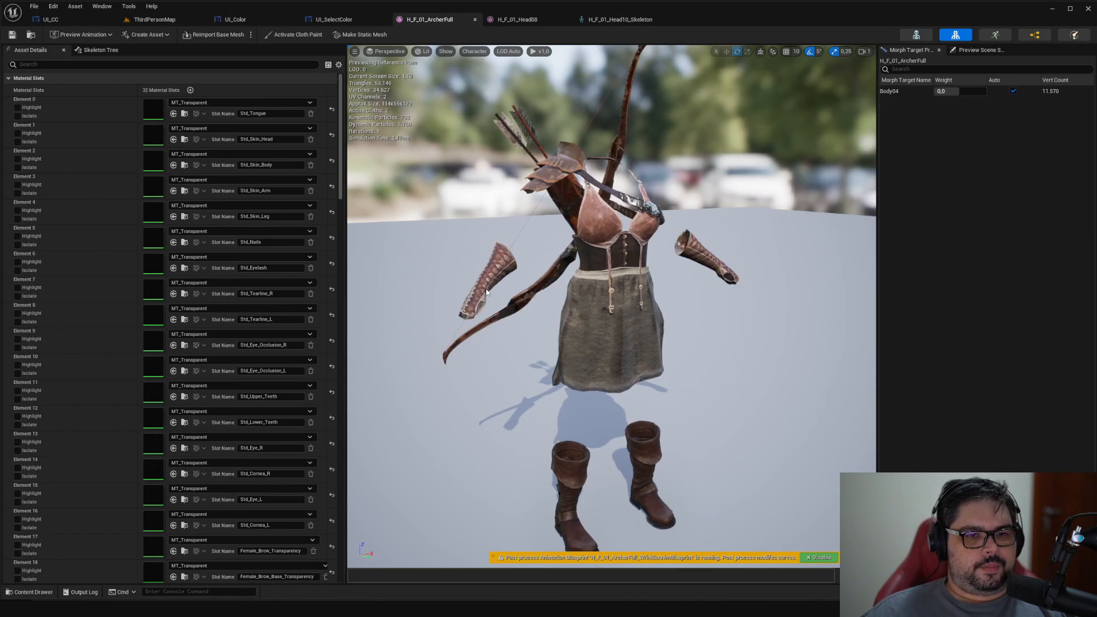
pyautogui.hotkey('ctrl', 'space')
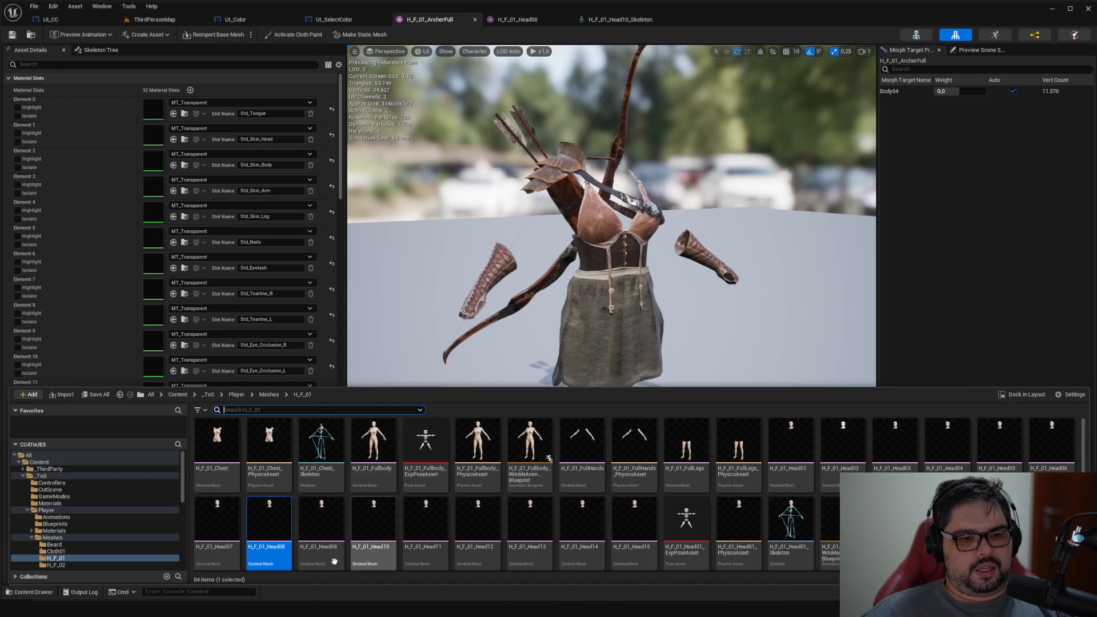
pyautogui.click(223, 529)
pyautogui.doubleClick(791, 451)
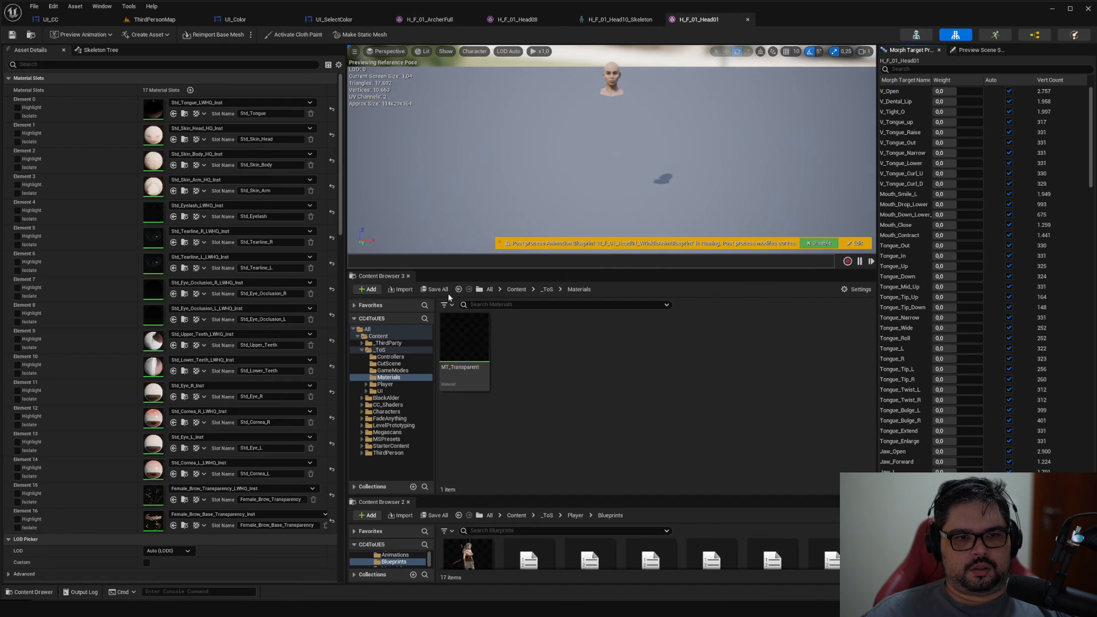
pyautogui.click(408, 276)
pyautogui.click(409, 441)
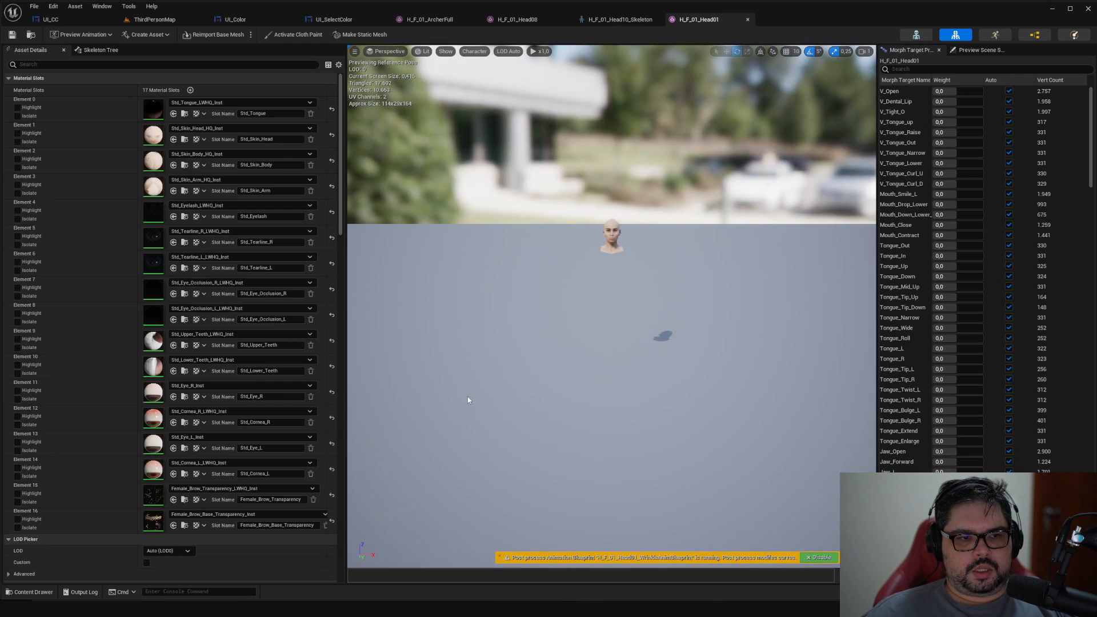
# Try the Mouth_Smile_L, lower-mouth-down and Tongue_Out morph targets on the head, leaving the Tongue_Out weight at 0.
pyautogui.moveTo(467, 399); pyautogui.dragTo(362, 237, button='right')
pyautogui.press('w')
pyautogui.moveTo(612, 306); pyautogui.dragTo(512, 231, button='right')
pyautogui.press('s')
pyautogui.scroll(-4, 514, 266)
pyautogui.press('w')
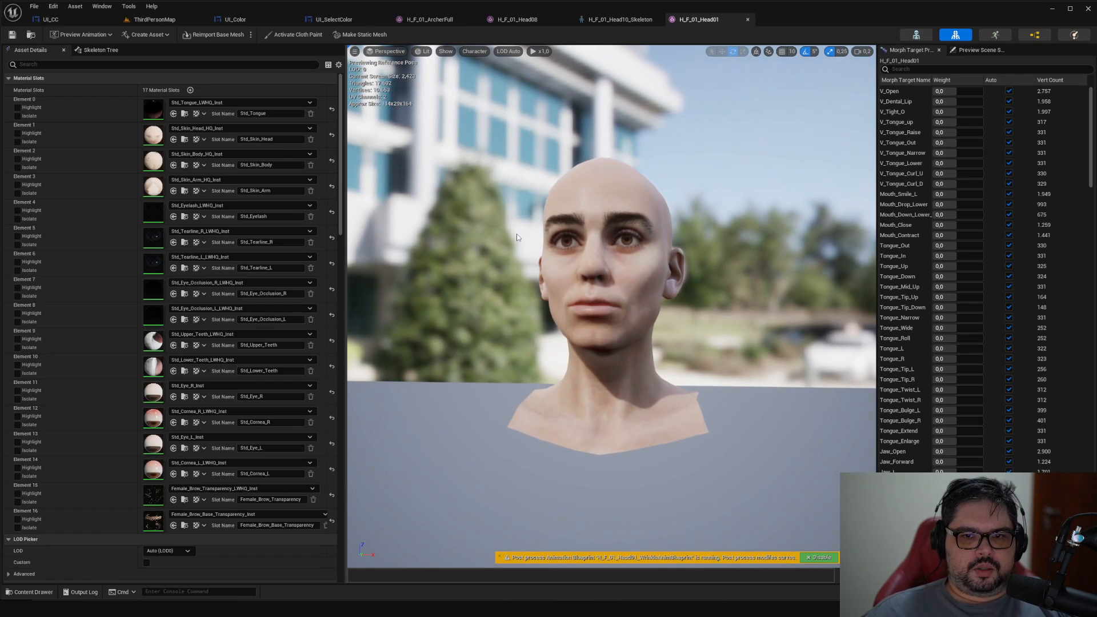
pyautogui.moveTo(951, 194)
pyautogui.mouseDown()
pyautogui.moveTo(941, 193)
pyautogui.moveTo(977, 193)
pyautogui.moveTo(952, 194)
pyautogui.mouseUp()
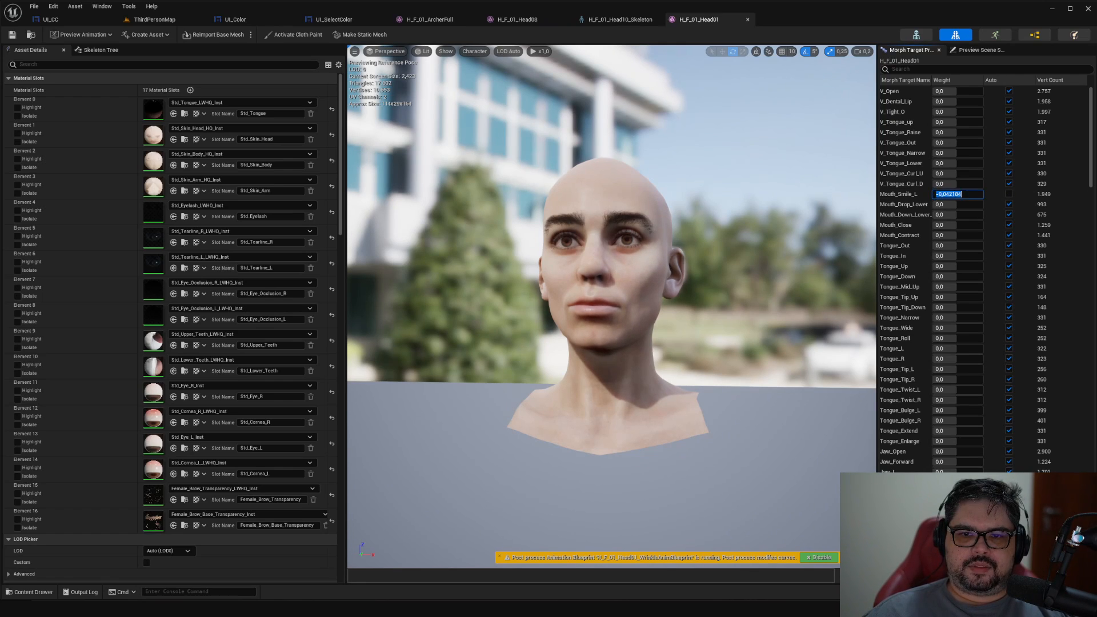
pyautogui.moveTo(949, 214); pyautogui.dragTo(937, 246)
pyautogui.write('09099')
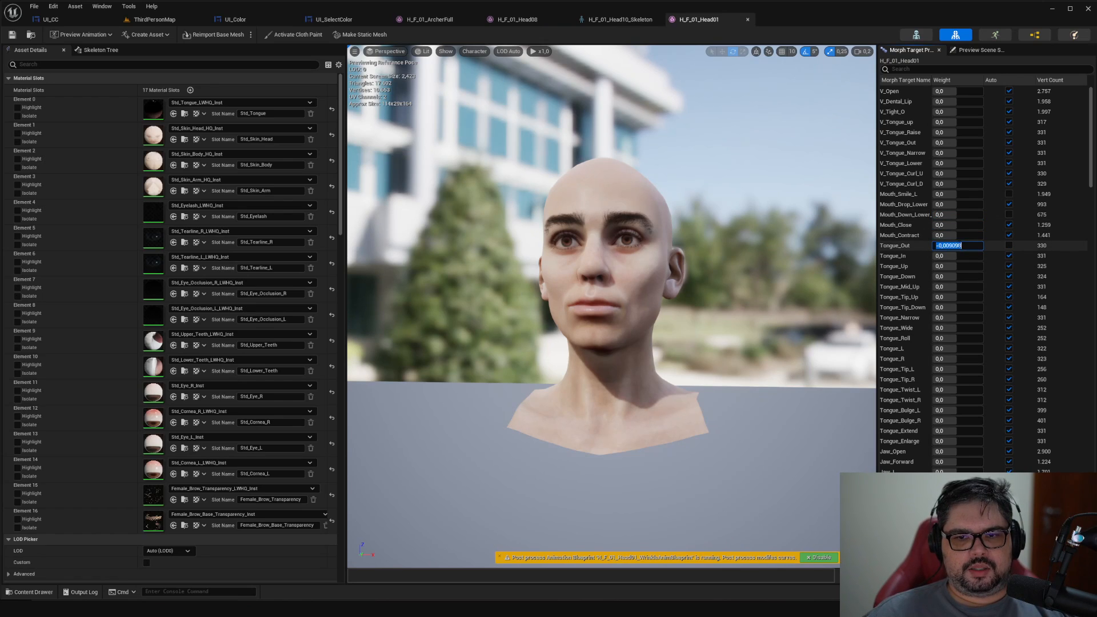
pyautogui.write('2,00')
pyautogui.press('Return')
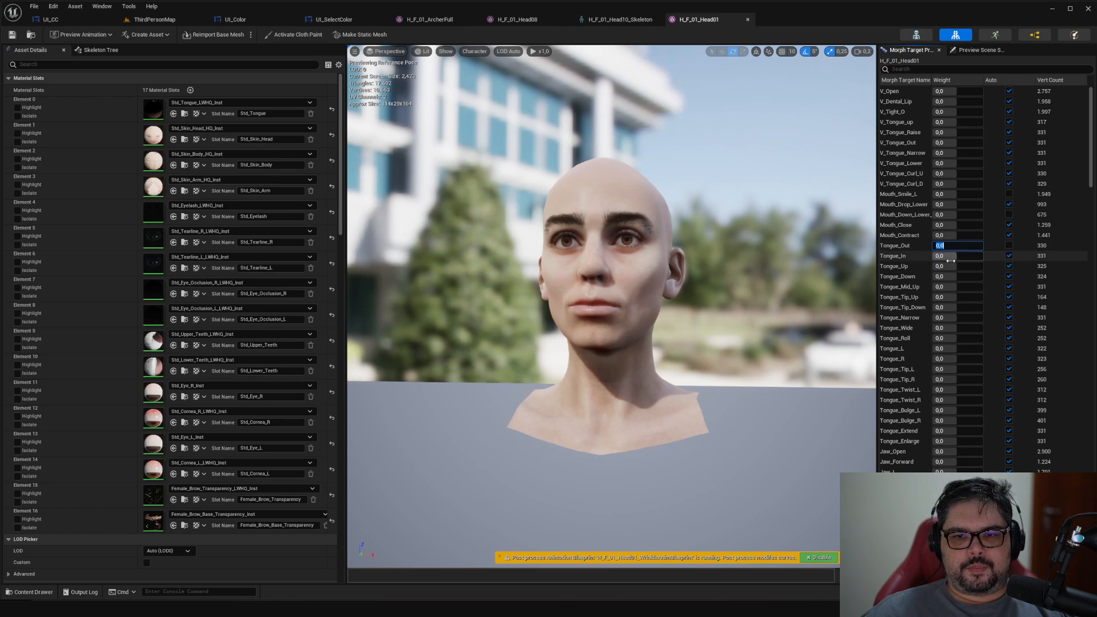
# Find the ear morph targets in the list and set the Ear_Up_L weight to about 0.47.
pyautogui.scroll(-15, 965, 331)
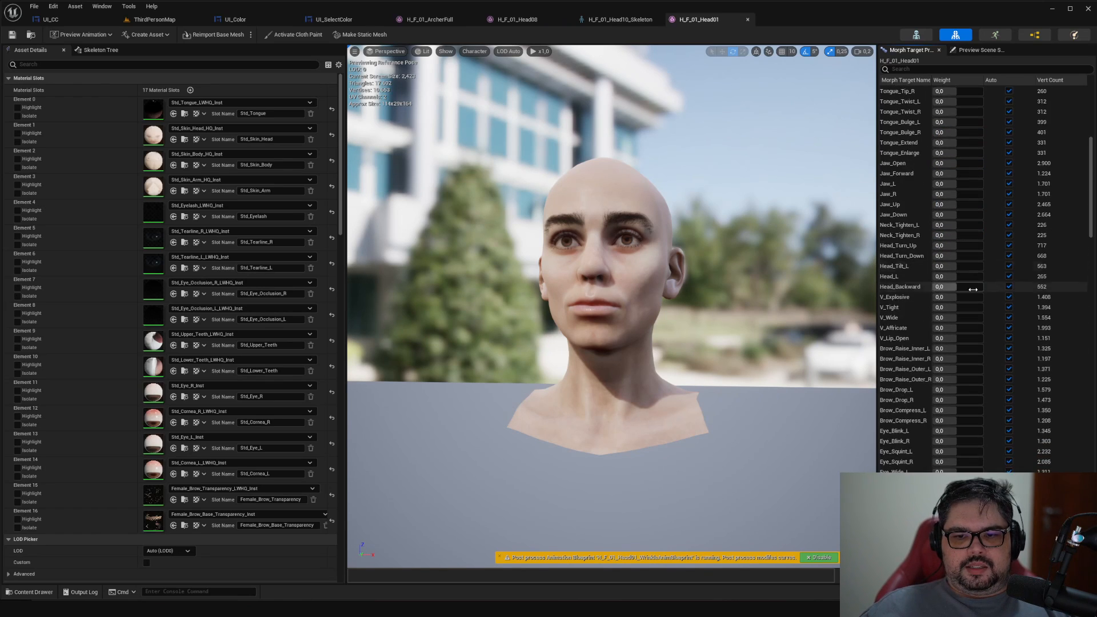
pyautogui.scroll(4, 970, 303)
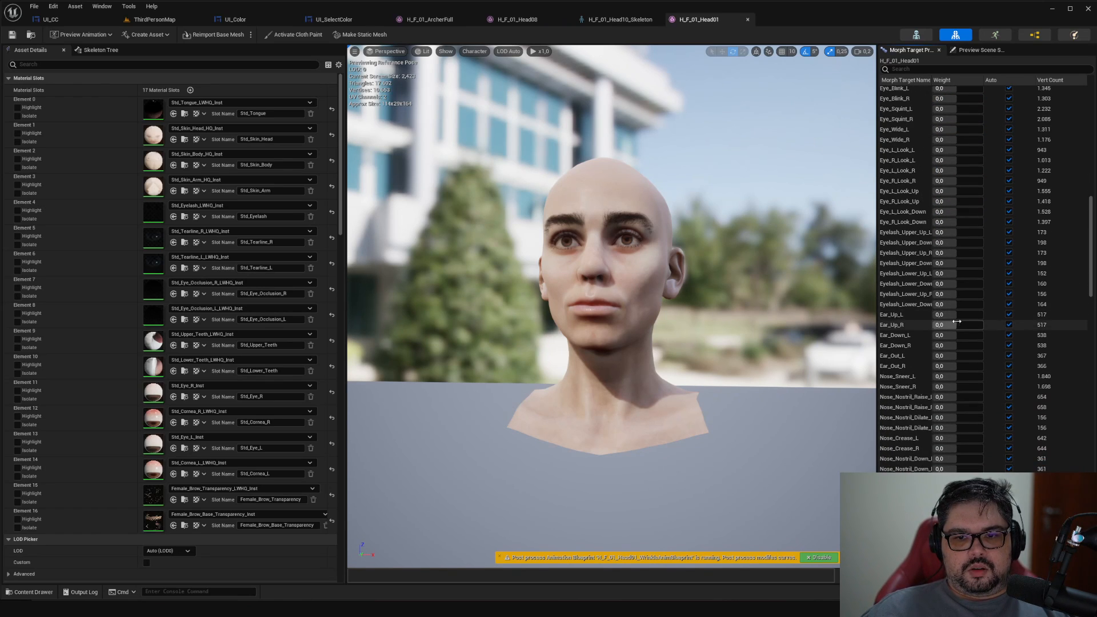
pyautogui.moveTo(957, 314)
pyautogui.mouseDown()
pyautogui.moveTo(984, 315)
pyautogui.moveTo(941, 315)
pyautogui.mouseUp()
pyautogui.write('06')
pyautogui.press('Return')
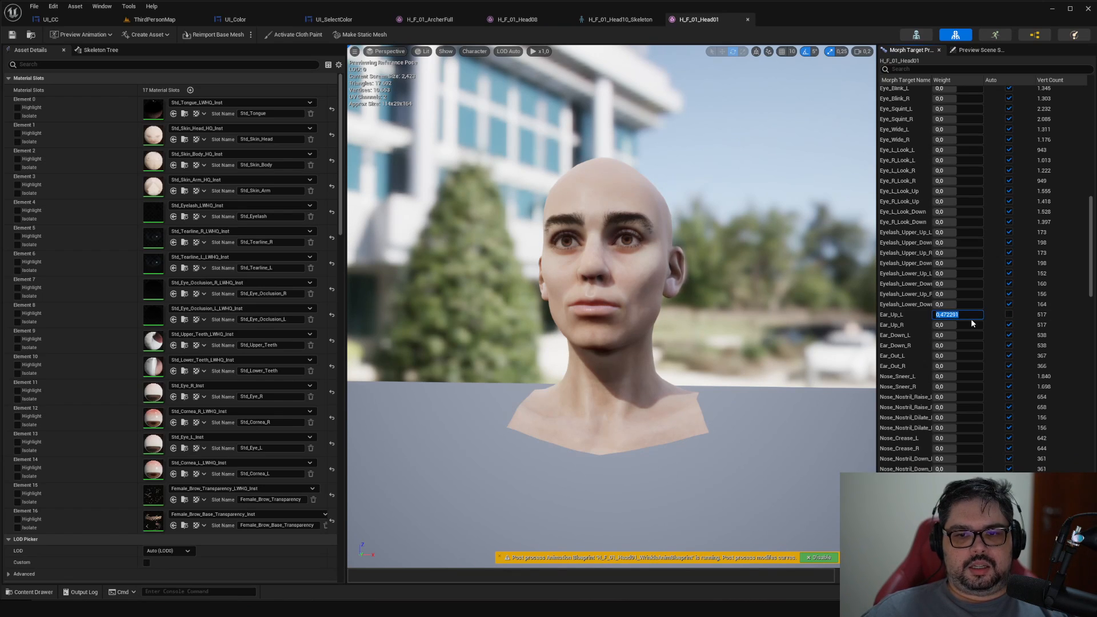
# Try the Nose_Sneer_L morph target on the head and return the Ear_Up_L and Nose_Sneer_L weights to 0.
pyautogui.moveTo(963, 376); pyautogui.dragTo(931, 377)
pyautogui.write('0')
pyautogui.press('Return')
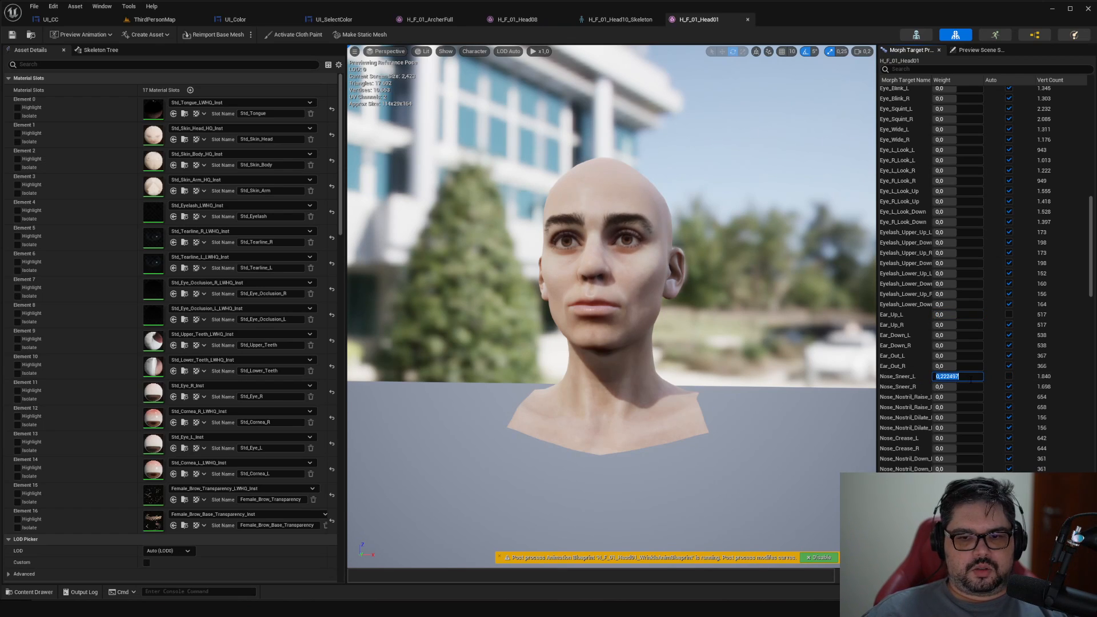
# Examine the full morph target list of H_F_01_Head01, from the mouth and tongue targets to the EO eye targets.
pyautogui.scroll(-6, 971, 380)
pyautogui.scroll(-10, 1011, 228)
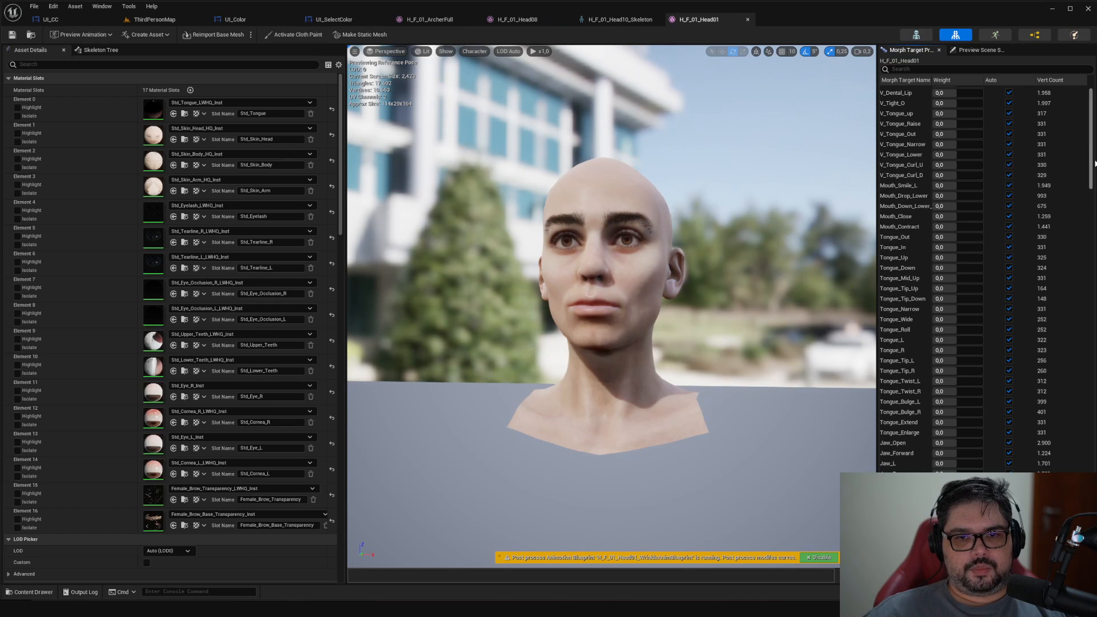
pyautogui.scroll(-10, 1028, 166)
pyautogui.scroll(-6, 1011, 285)
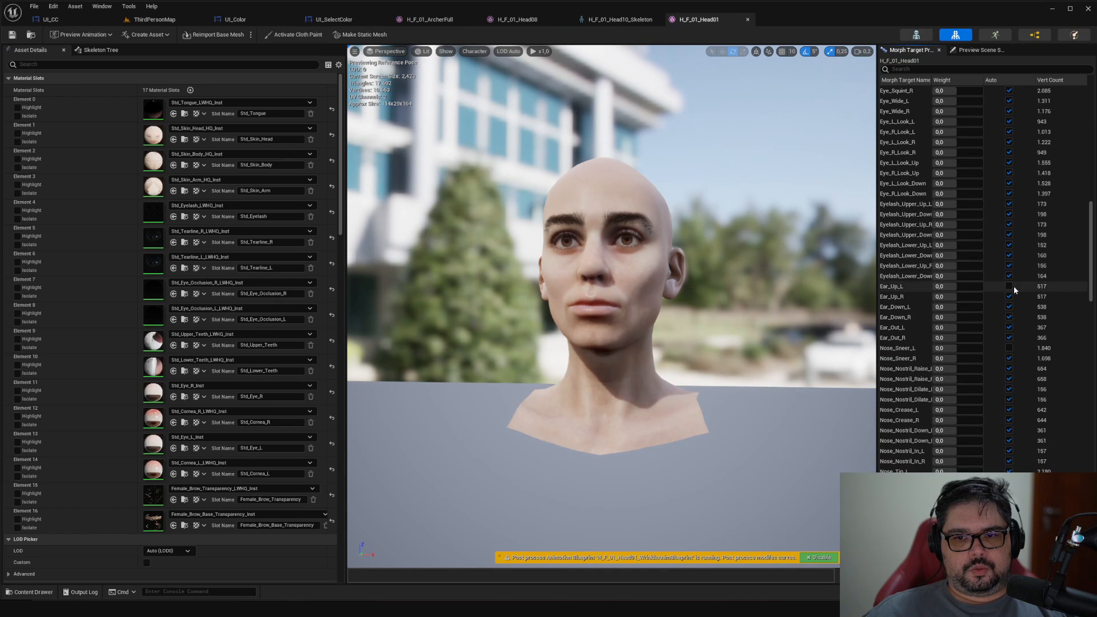
pyautogui.moveTo(1090, 252); pyautogui.dragTo(1090, 421)
pyautogui.moveTo(1090, 474); pyautogui.dragTo(1090, 496)
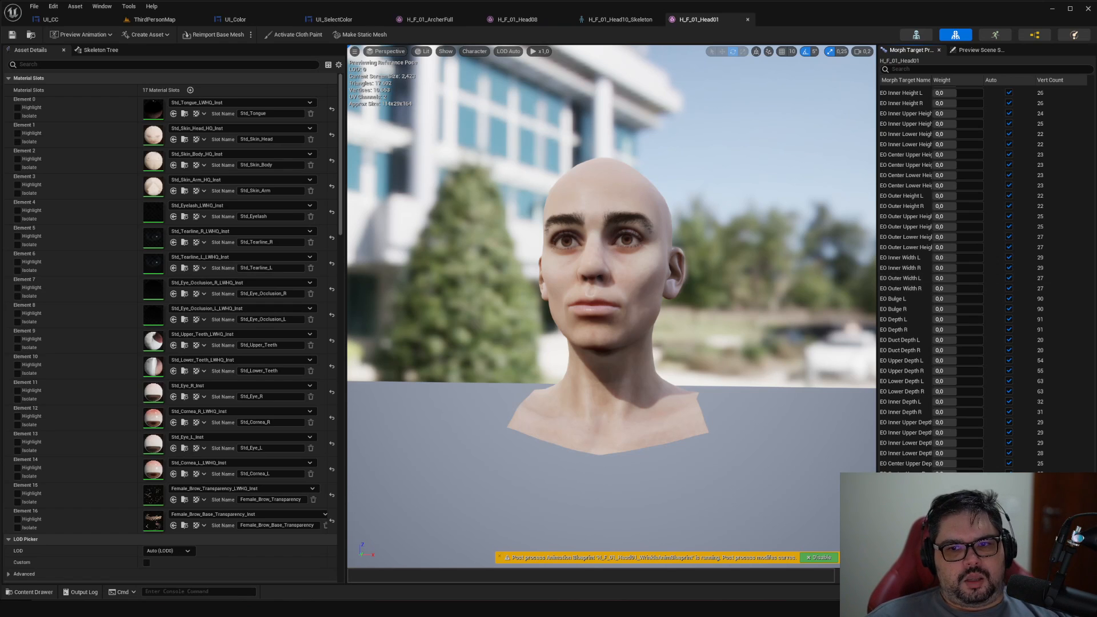
pyautogui.scroll(-15, 1055, 137)
pyautogui.scroll(-6, 1056, 137)
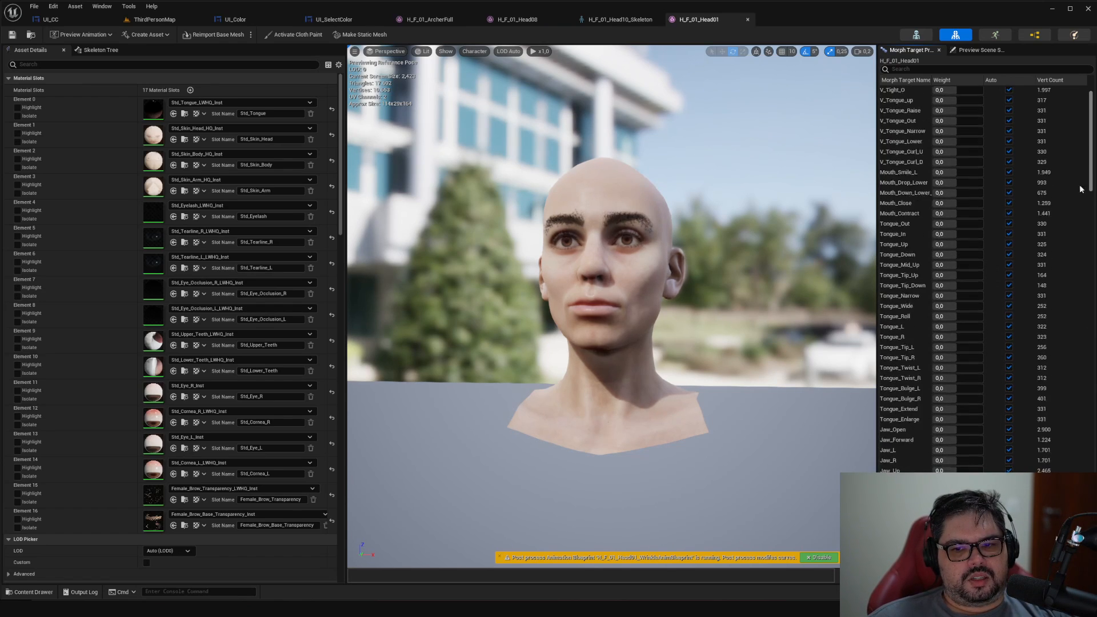
pyautogui.scroll(12, 979, 266)
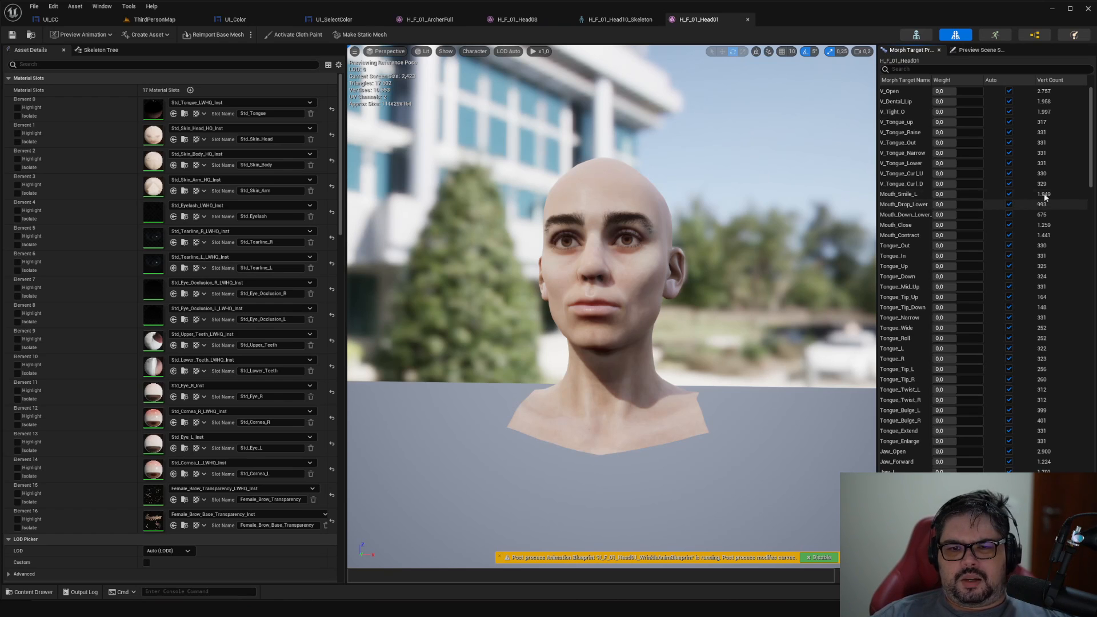
pyautogui.moveTo(1092, 166); pyautogui.dragTo(1092, 189)
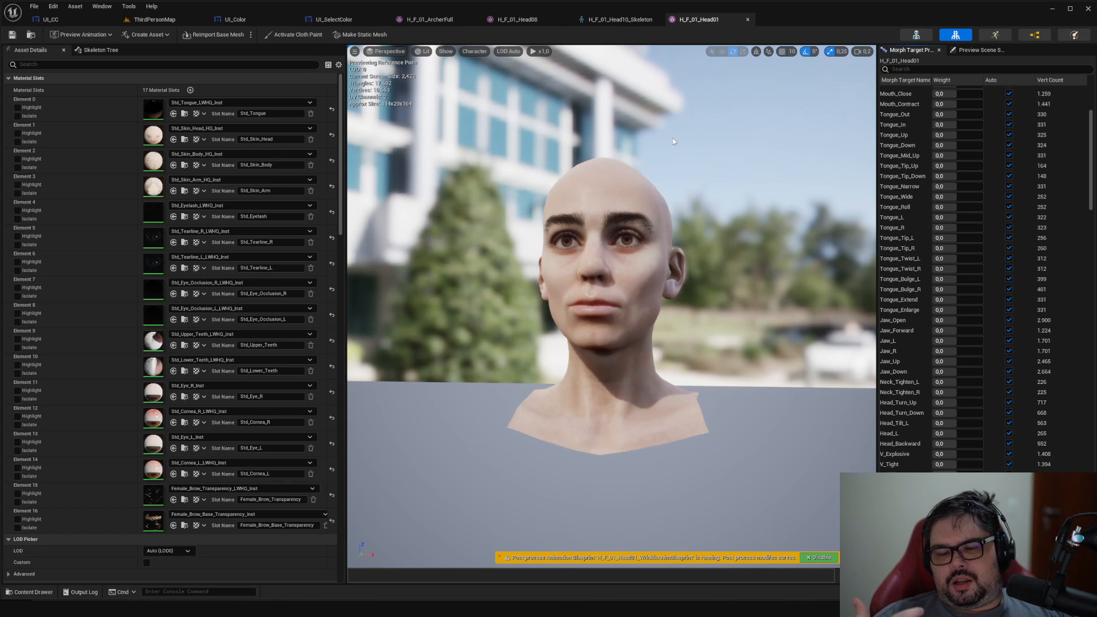
# Close the H_F_01_Head08 mesh editor and return to the H_F_01_Head01 mesh.
pyautogui.click(531, 20)
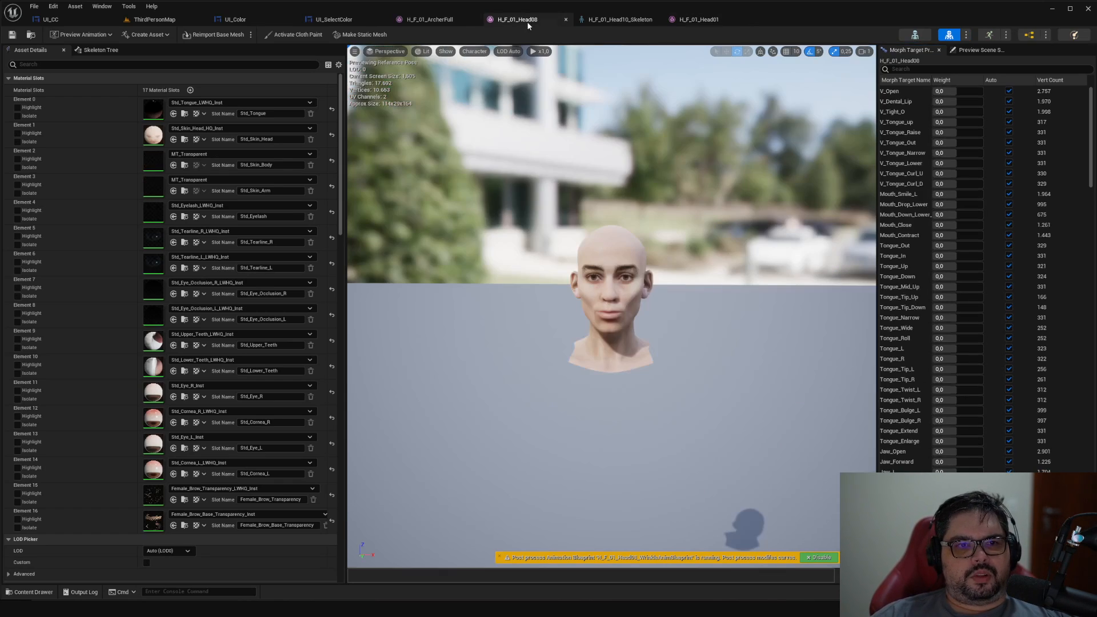
pyautogui.click(565, 21)
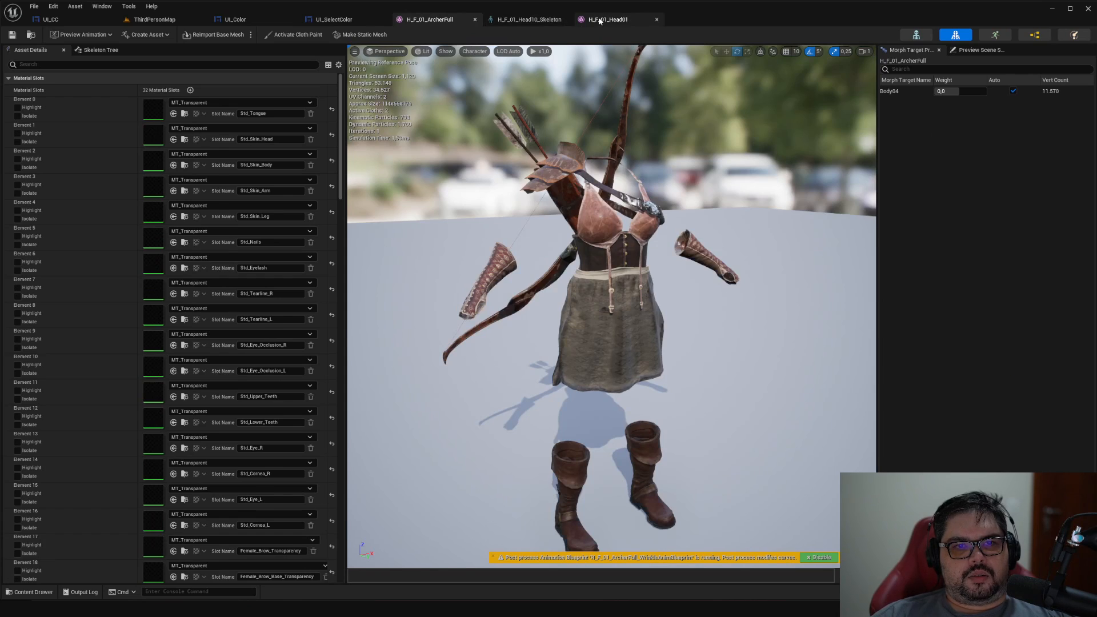
pyautogui.click(599, 22)
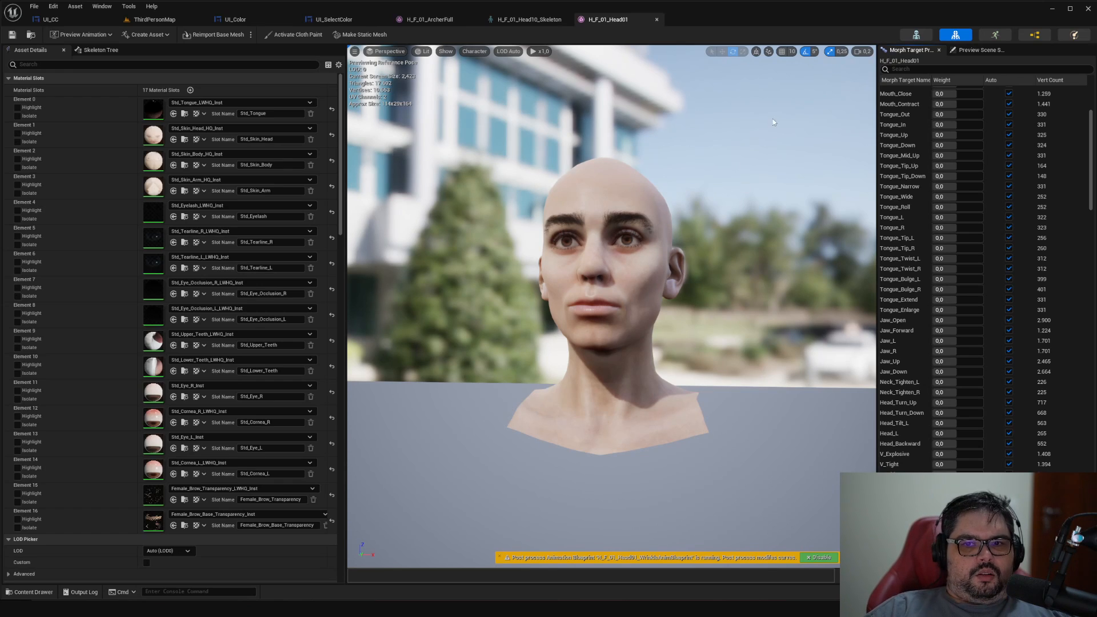
# Open the H_F_01_Chest_Skeleton asset from the H_F_01 meshes folder.
pyautogui.hotkey('ctrl', 'space')
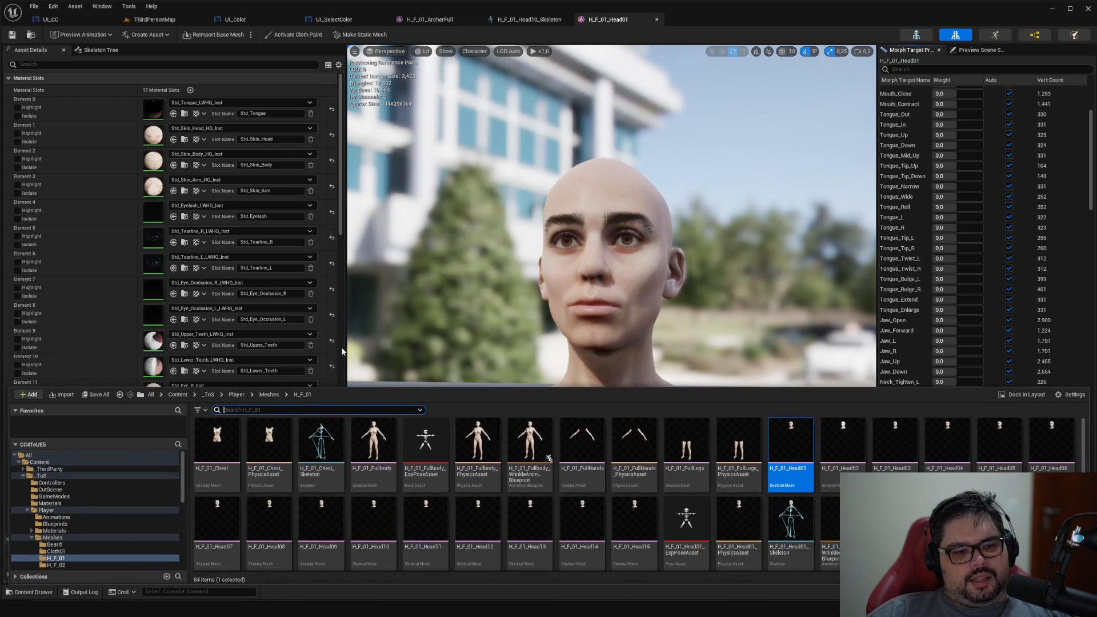
pyautogui.click(320, 451)
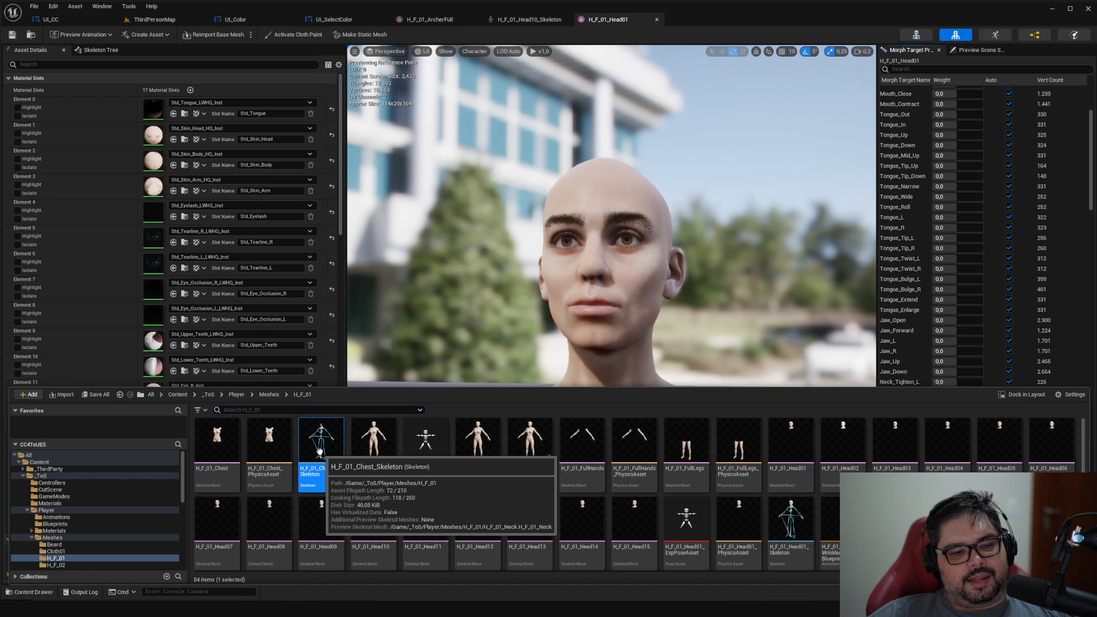
pyautogui.doubleClick(331, 437)
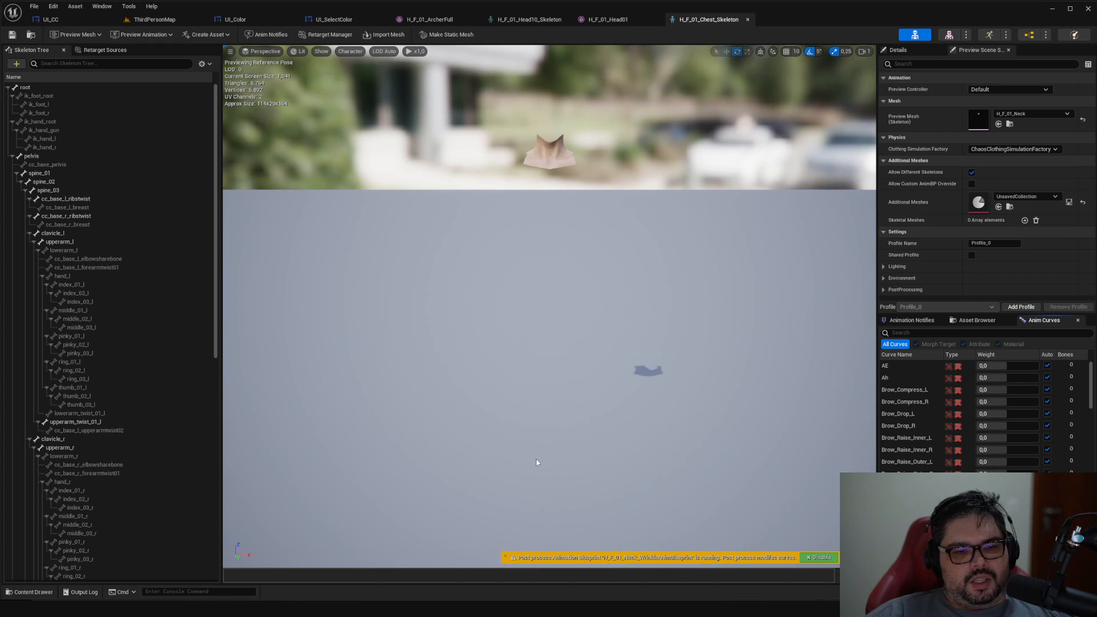
# Look through the assets in the H_M_01 meshes folder and select the H_M_Chest skeletal mesh.
pyautogui.hotkey('ctrl', 'space')
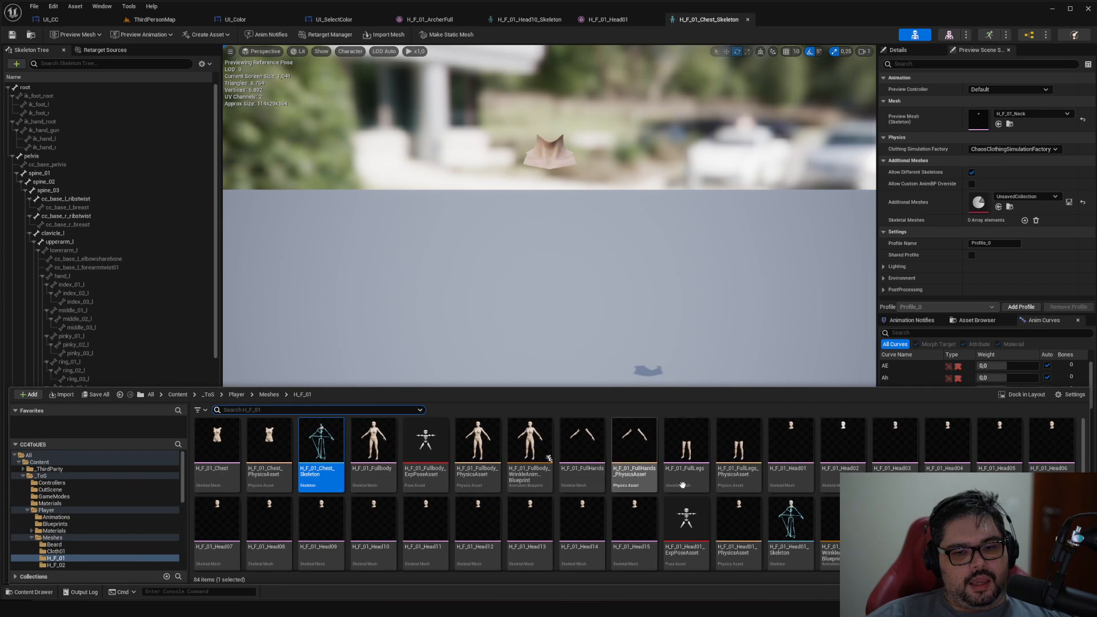
pyautogui.scroll(-2, 661, 484)
pyautogui.scroll(-2, 77, 534)
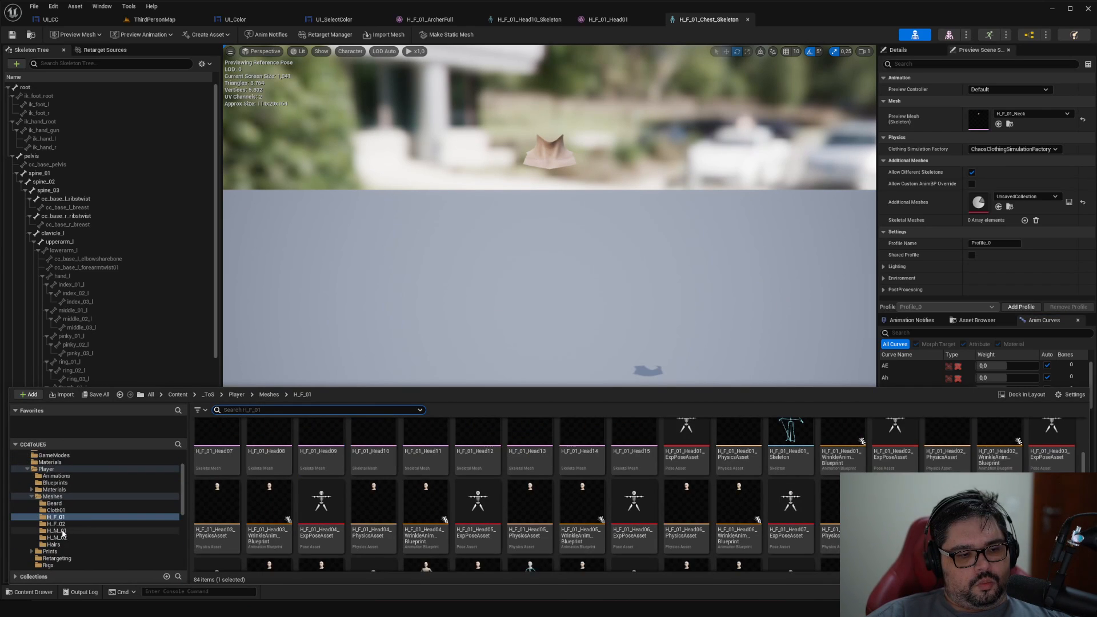
pyautogui.click(59, 531)
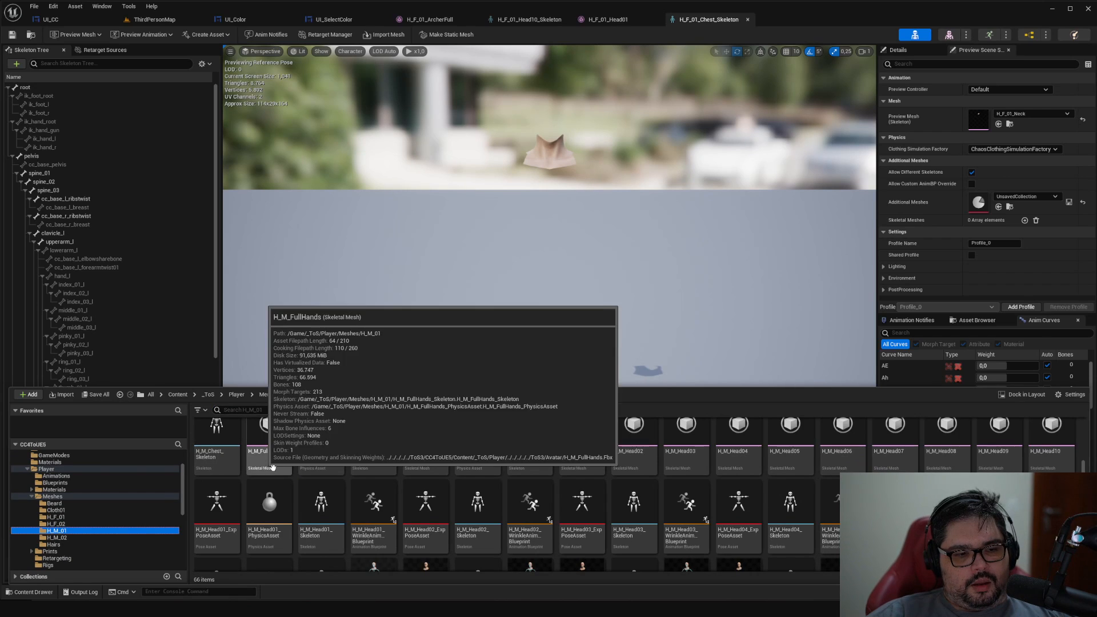
pyautogui.scroll(1, 272, 467)
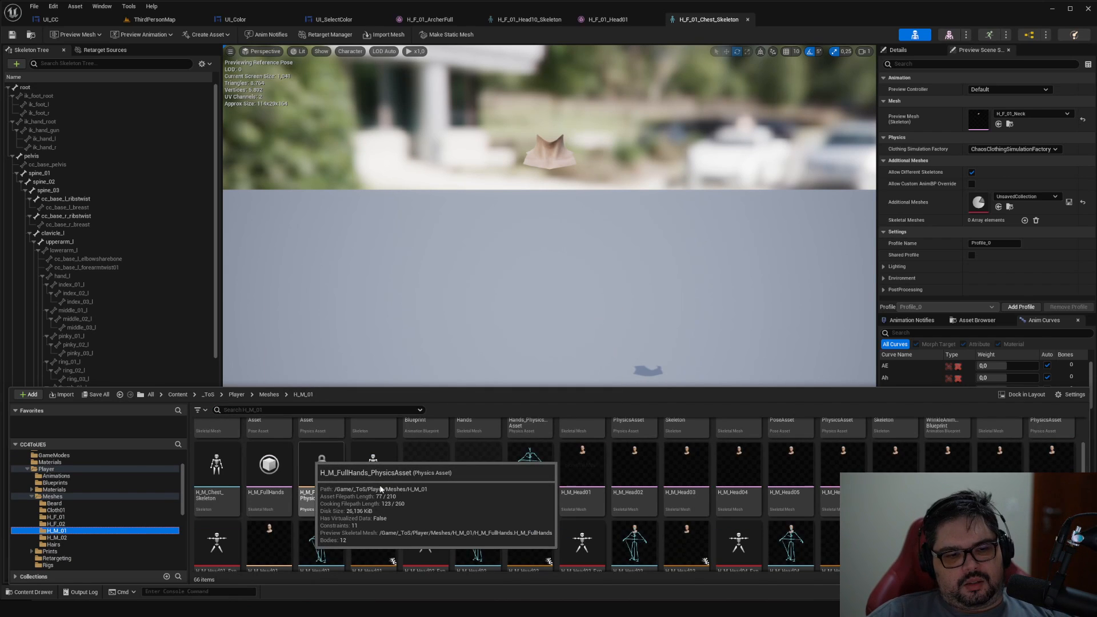
pyautogui.scroll(1, 381, 489)
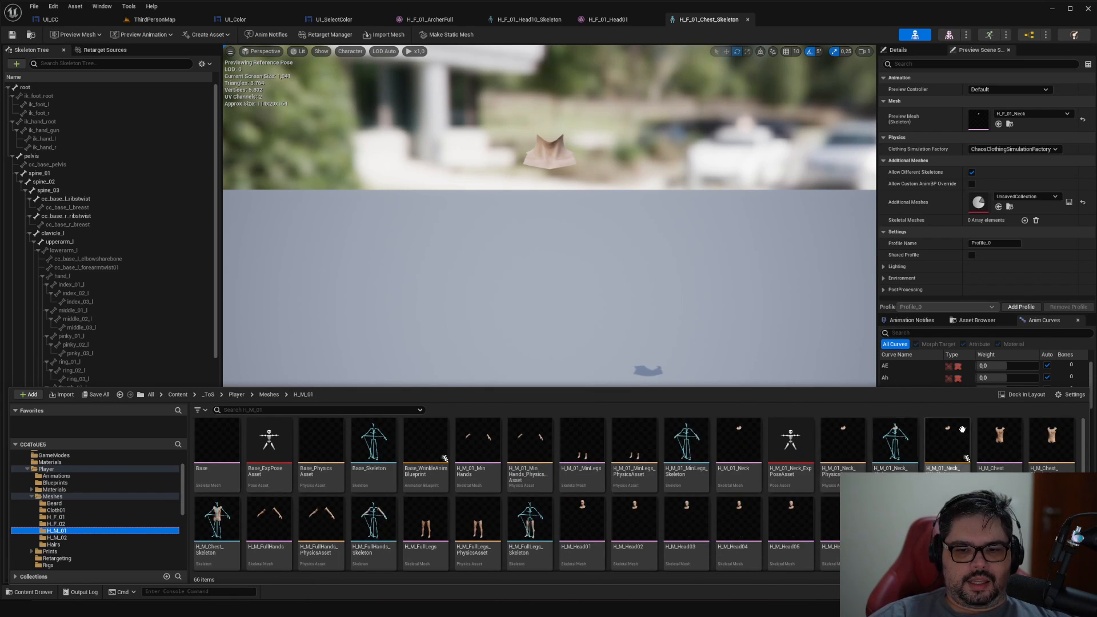
pyautogui.click(999, 437)
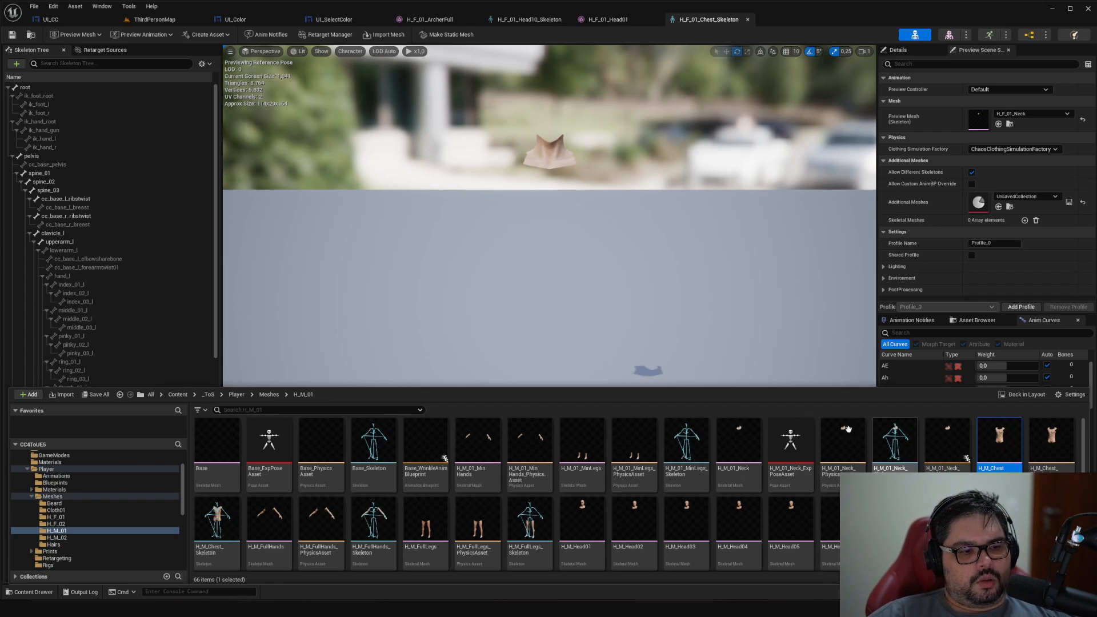
# Look through the Player project's Blueprints and Retargeting folders, collapsing the Meshes folder in the folder tree.
pyautogui.click(55, 483)
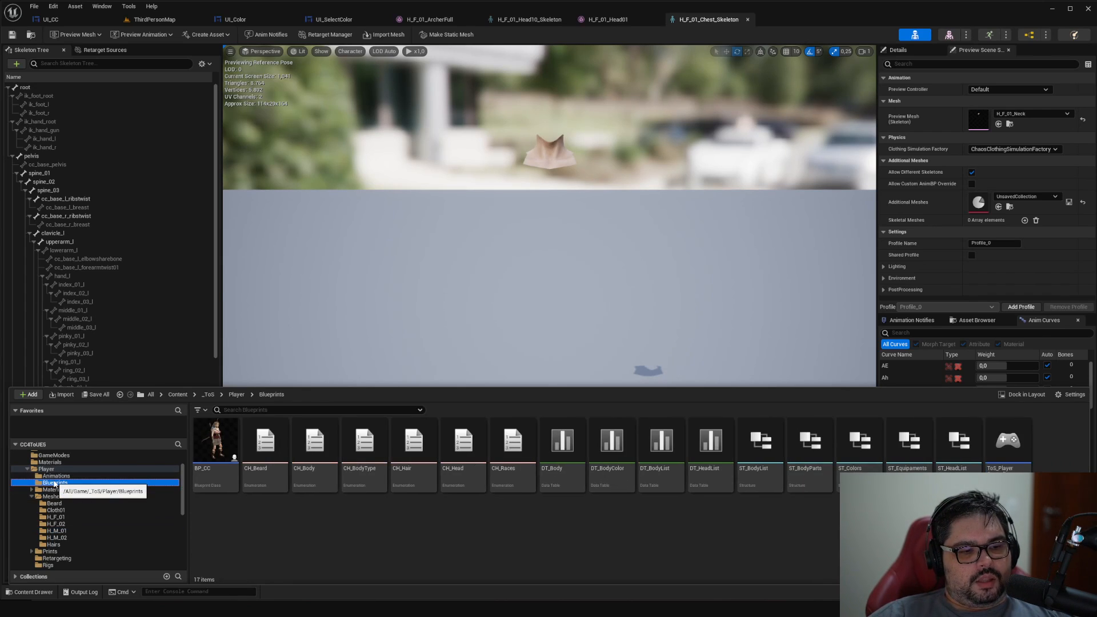
pyautogui.click(56, 477)
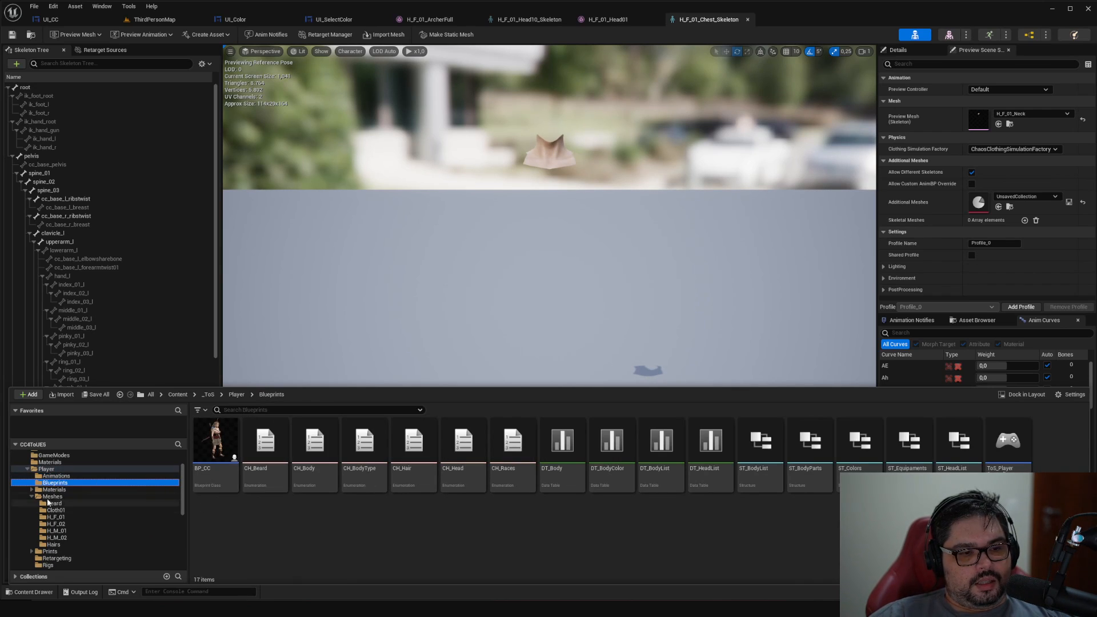
pyautogui.click(33, 496)
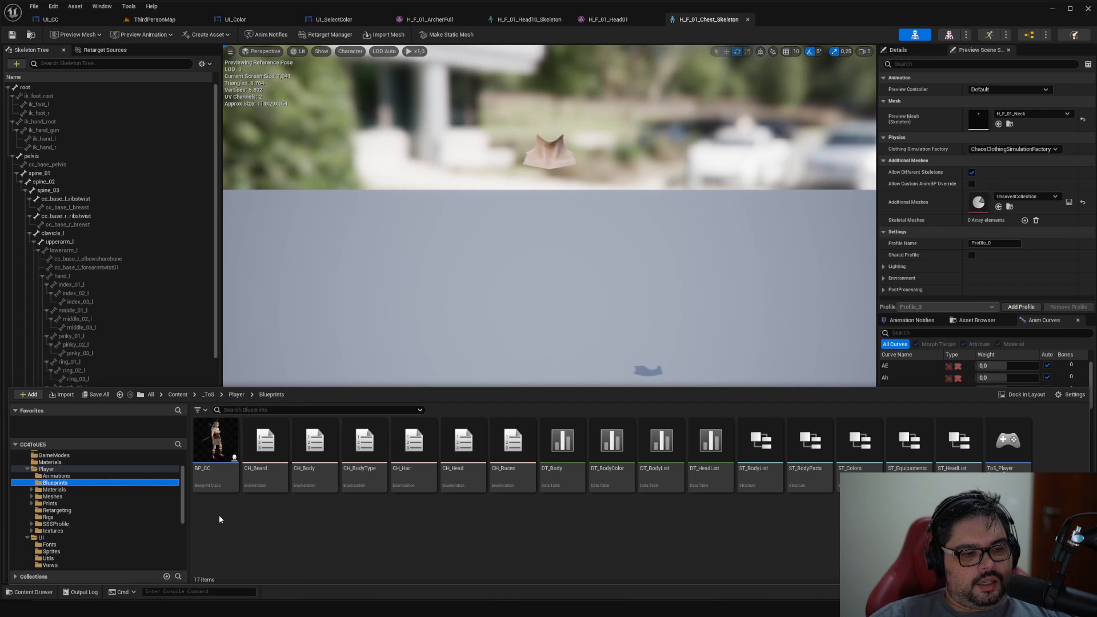
pyautogui.click(60, 511)
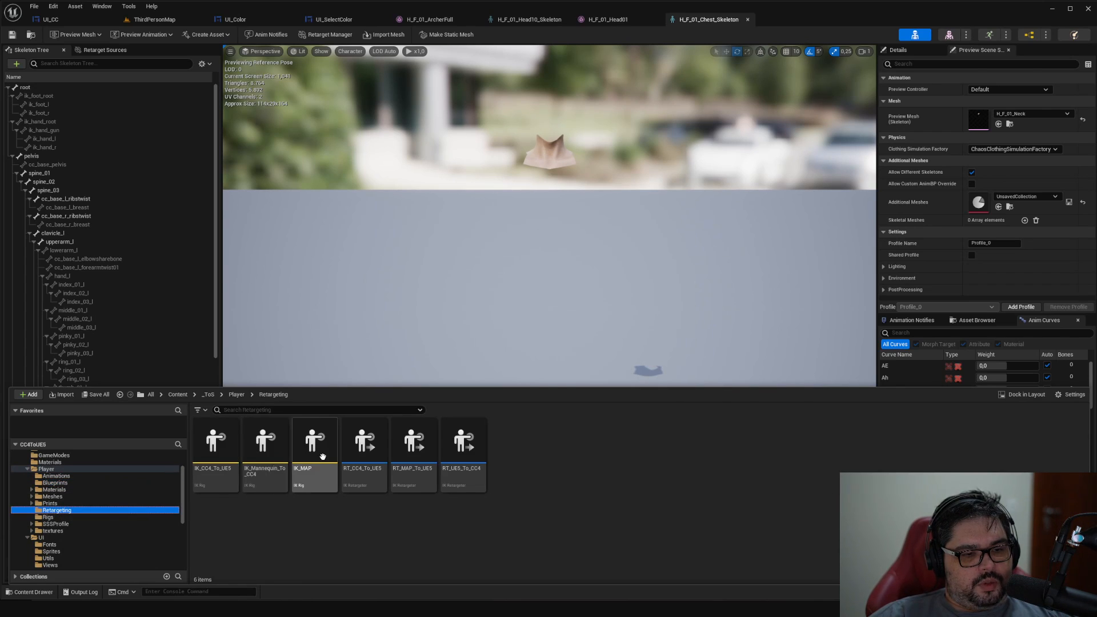
# Open the ABP_Base animation blueprint from the Player Rigs folder.
pyautogui.click(51, 517)
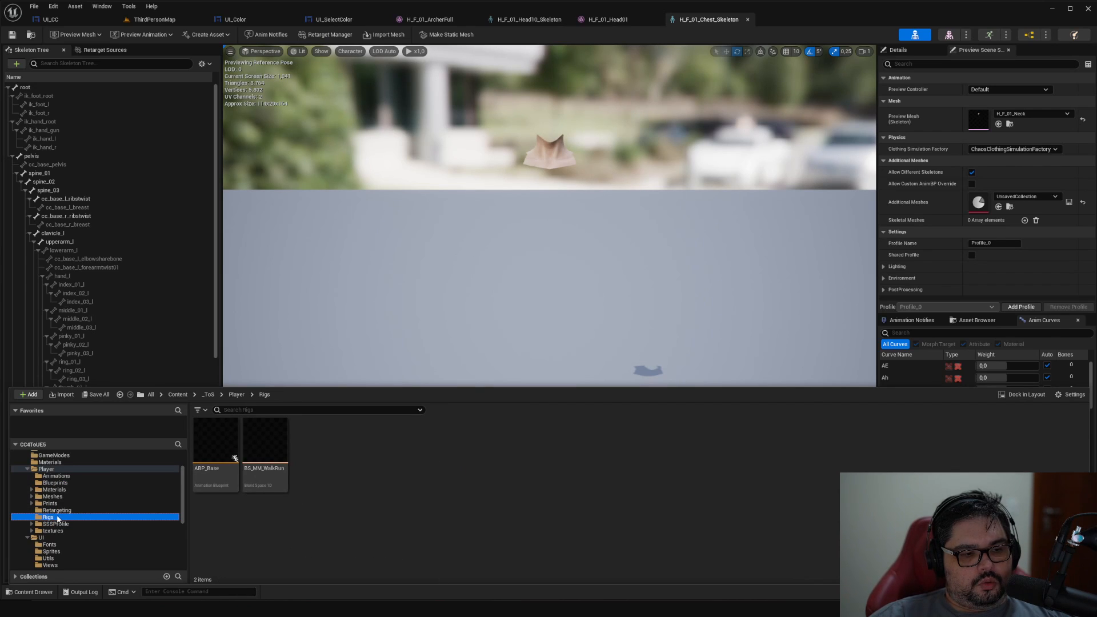
pyautogui.scroll(-3, 187, 523)
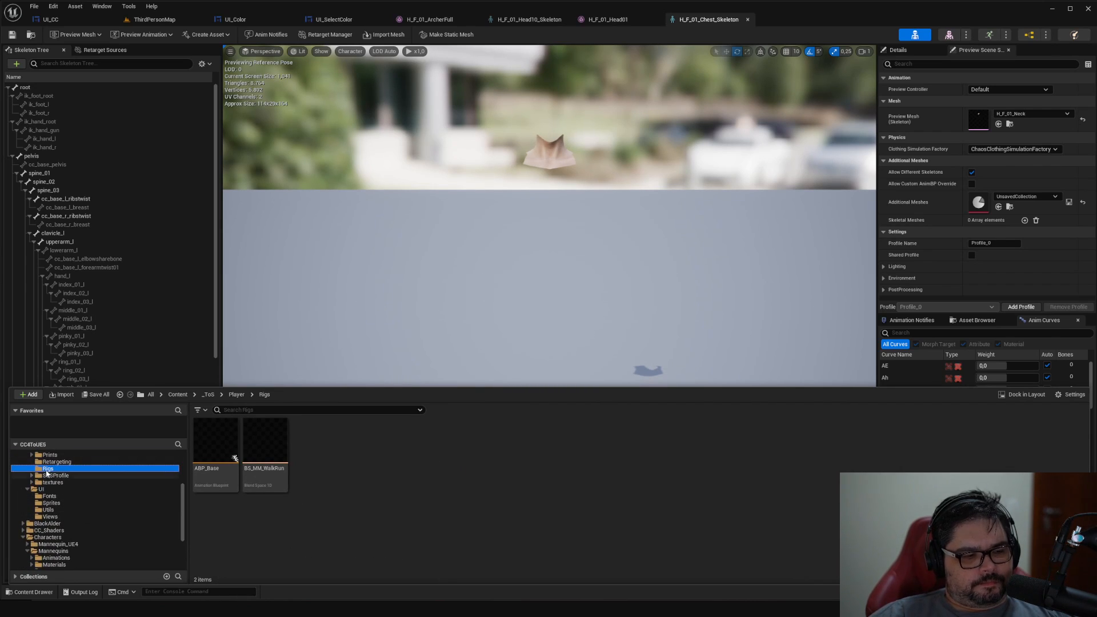
pyautogui.click(200, 461)
pyautogui.doubleClick(201, 460)
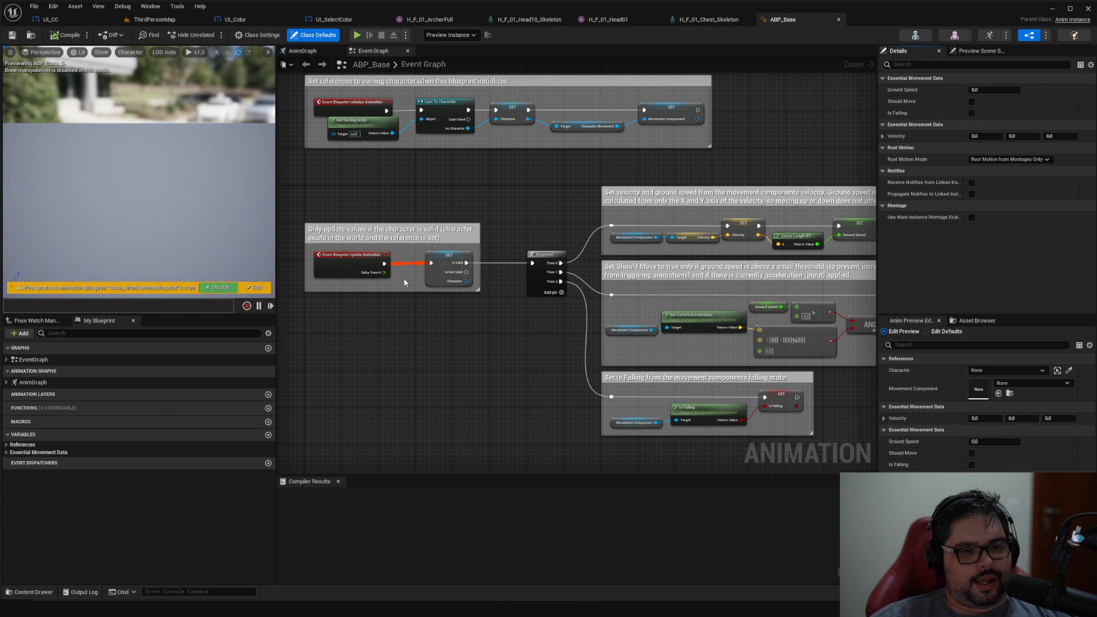
# Review the ABP_Base event graph and expand AnimGraph and Main States to list the states and transition rules.
pyautogui.moveTo(362, 190); pyautogui.dragTo(347, 207, button='right')
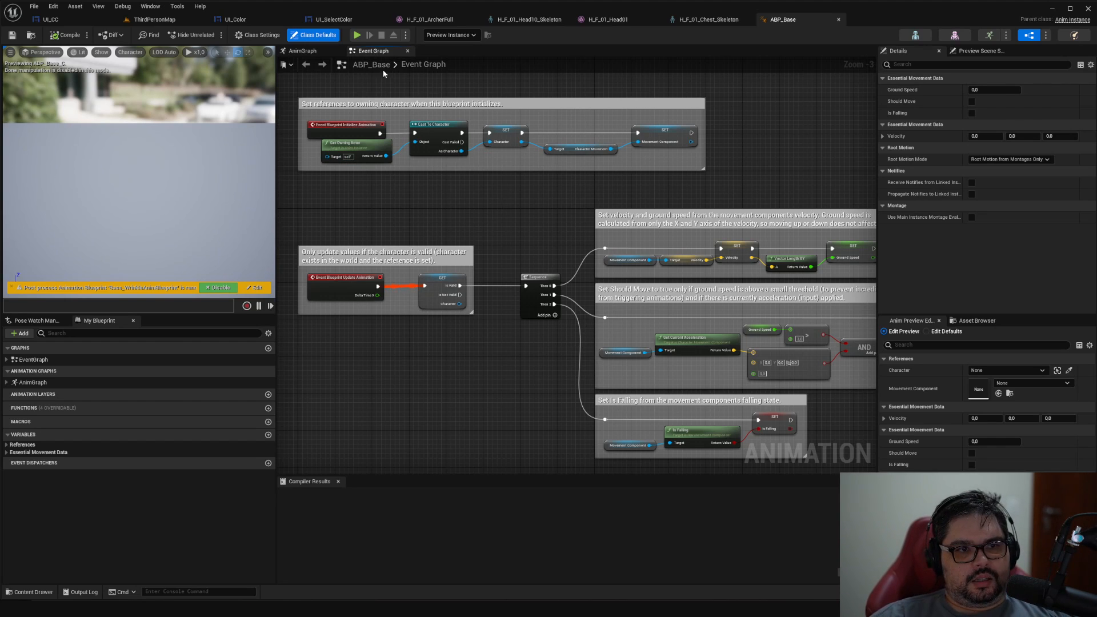
pyautogui.click(7, 383)
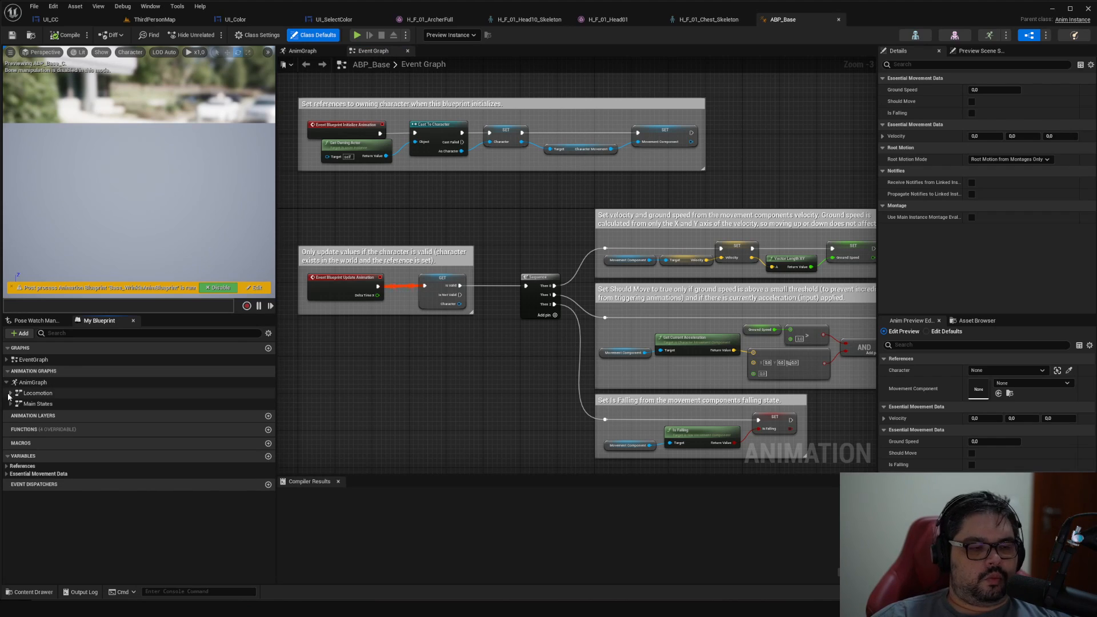
pyautogui.click(10, 393)
pyautogui.click(10, 394)
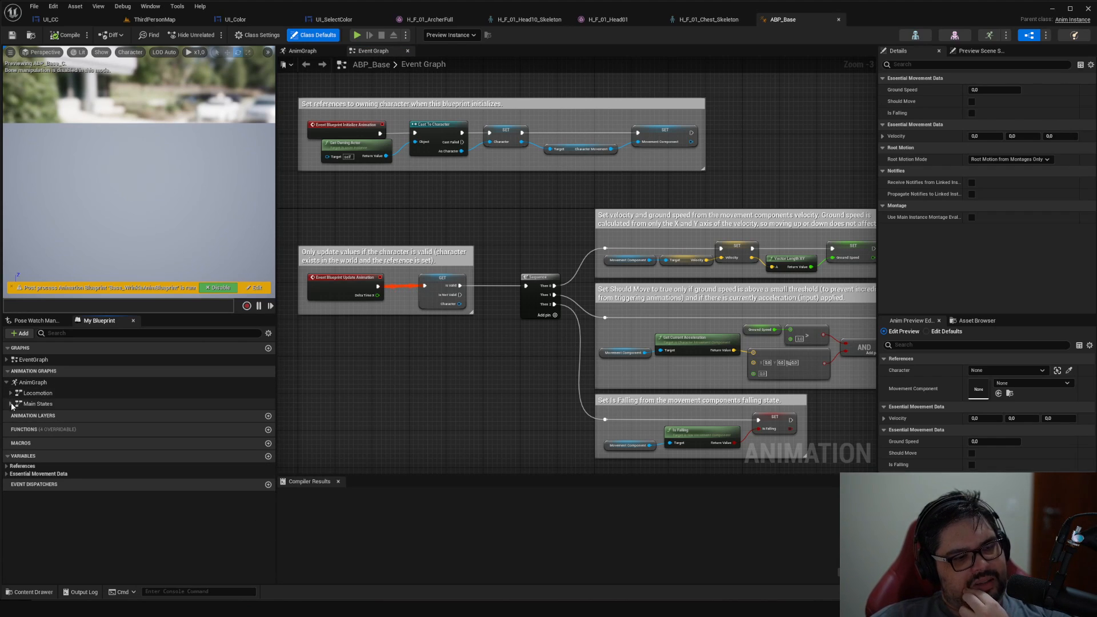
pyautogui.click(11, 404)
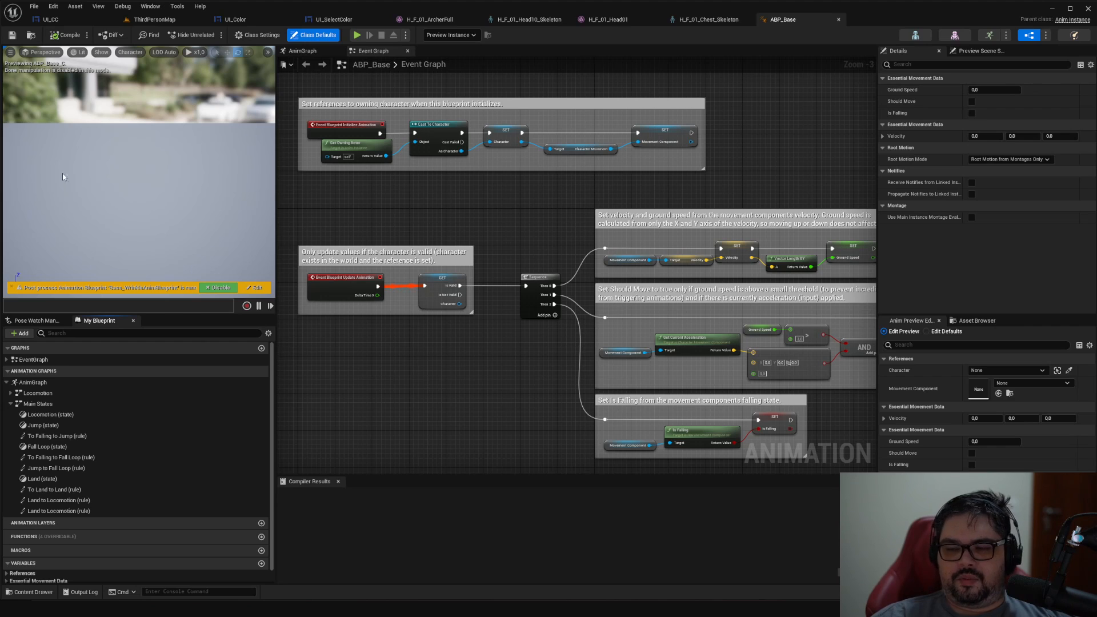
pyautogui.hotkey('alt', 'Tab')
pyautogui.hotkey('alt', 'Tab')
pyautogui.hotkey('alt', 'Tab')
pyautogui.press('Escape')
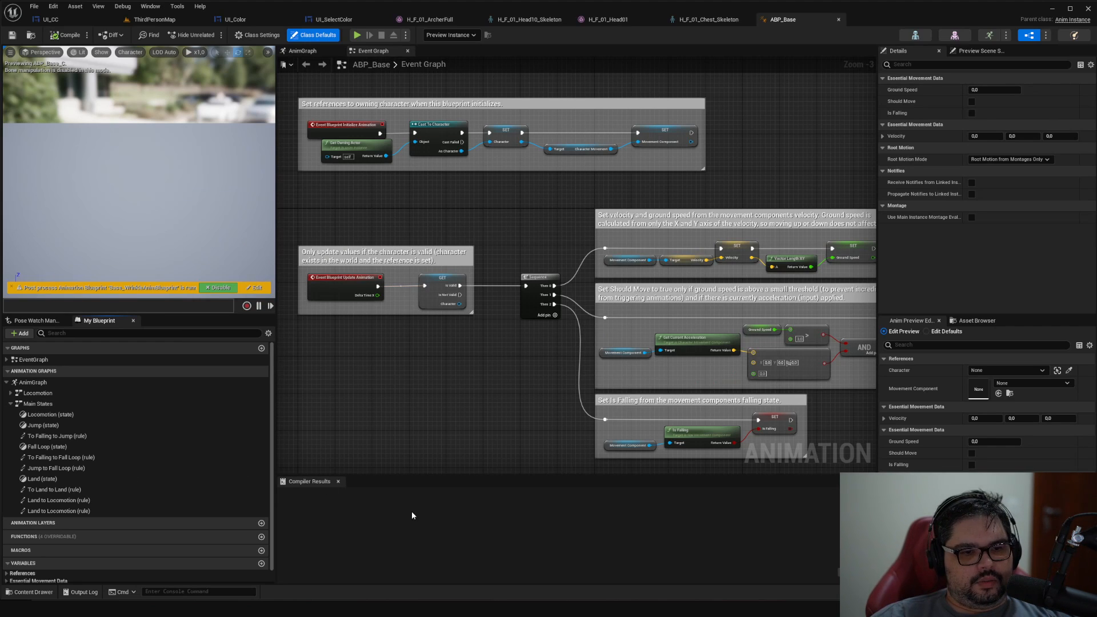
# Open the Base skeletal mesh from the Player project's H_M_01 meshes folder.
pyautogui.hotkey('ctrl', 'space')
pyautogui.scroll(2, 55, 514)
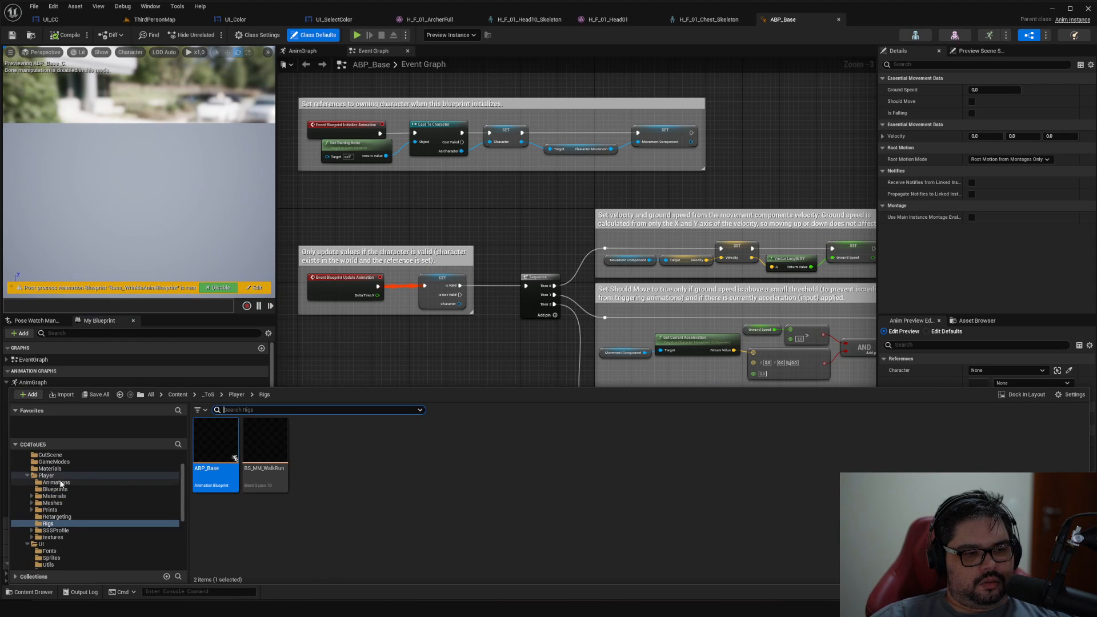
pyautogui.scroll(2, 58, 501)
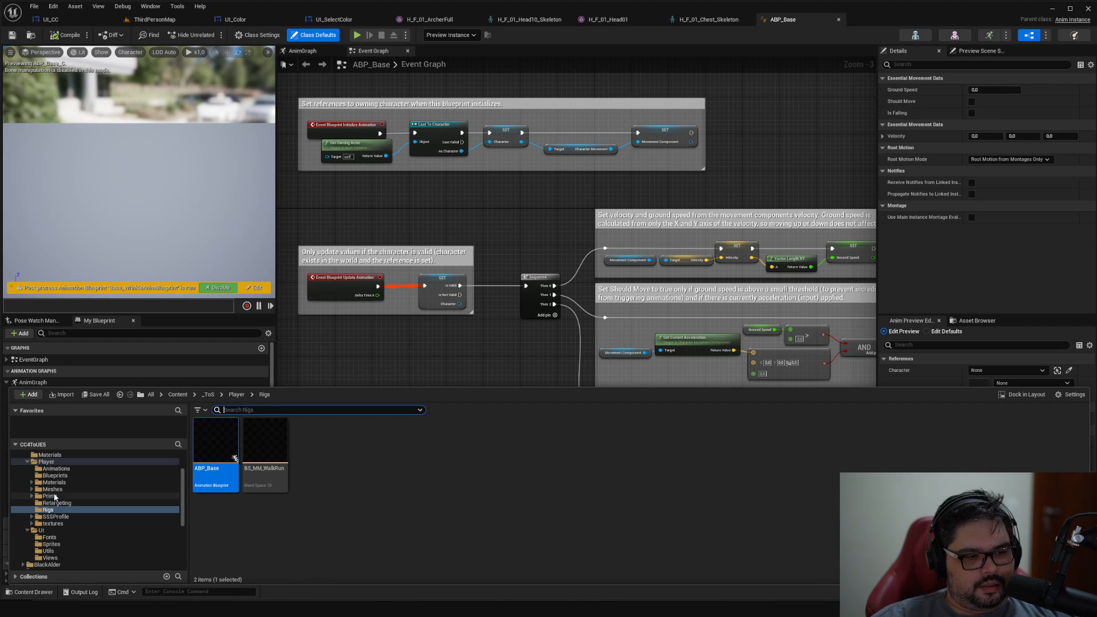
pyautogui.doubleClick(52, 490)
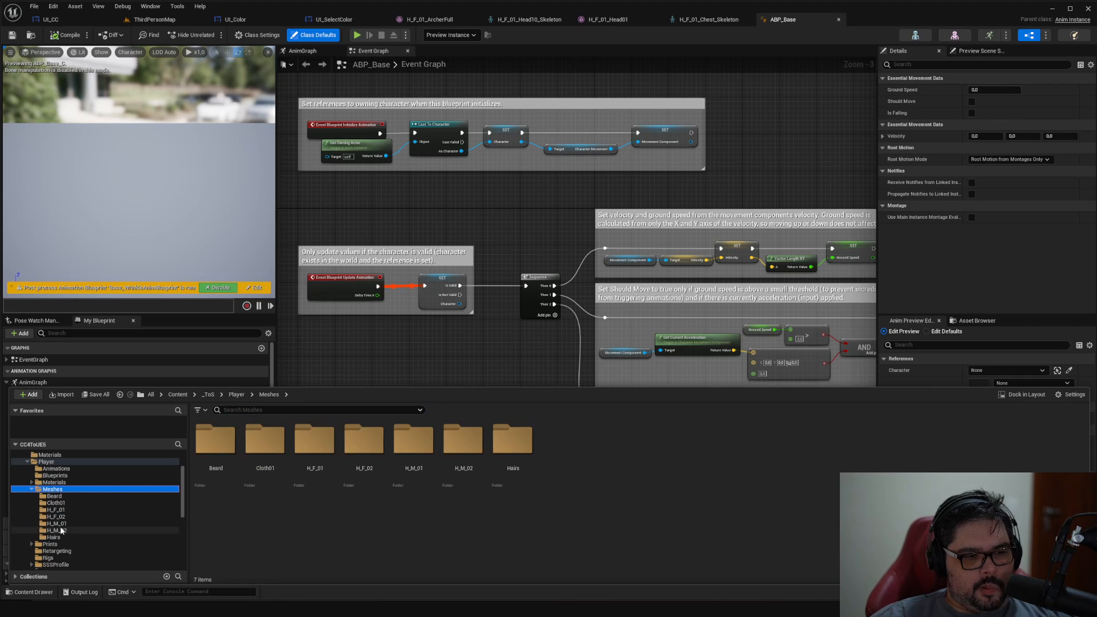
pyautogui.click(56, 524)
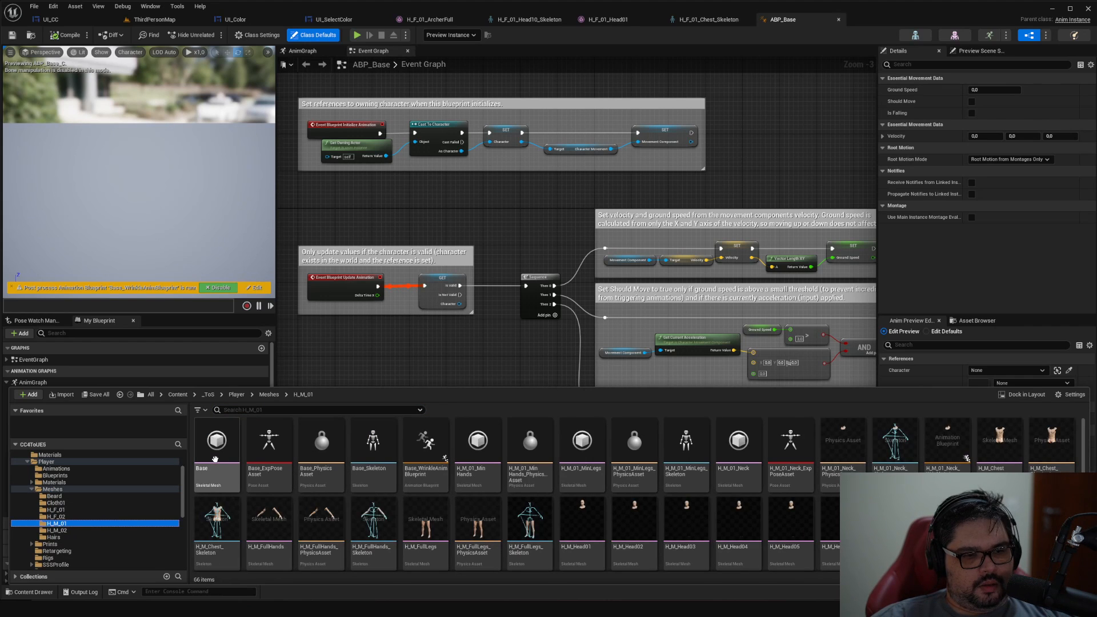
pyautogui.doubleClick(216, 452)
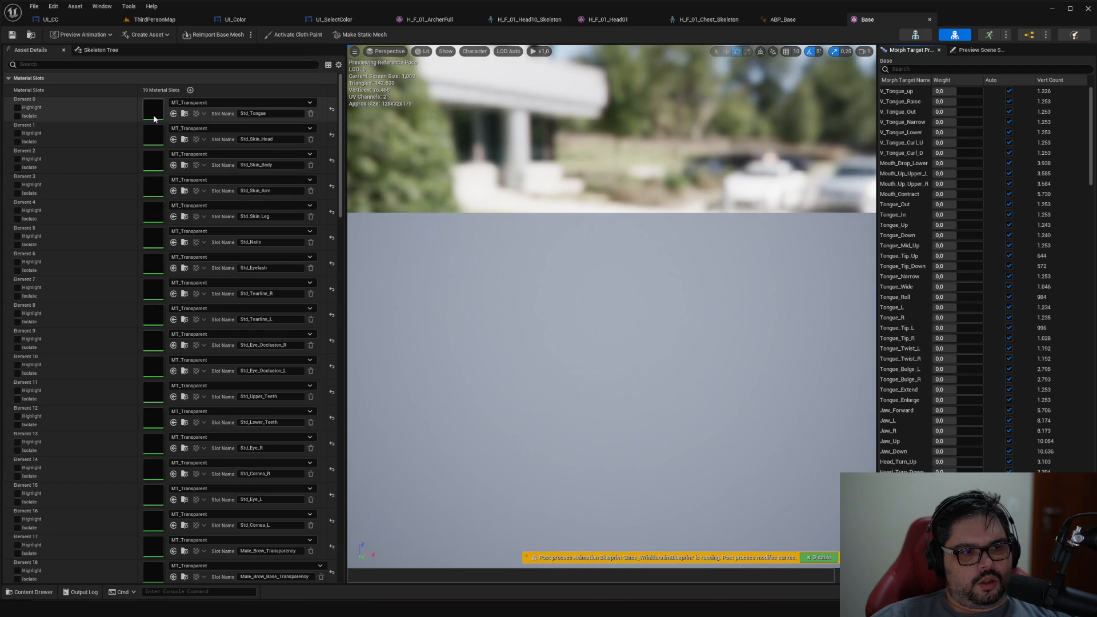
# Examine the Base mesh's material slots and morph target list, and close its editor.
pyautogui.moveTo(339, 174)
pyautogui.mouseDown()
pyautogui.moveTo(333, 296)
pyautogui.moveTo(343, 171)
pyautogui.mouseUp()
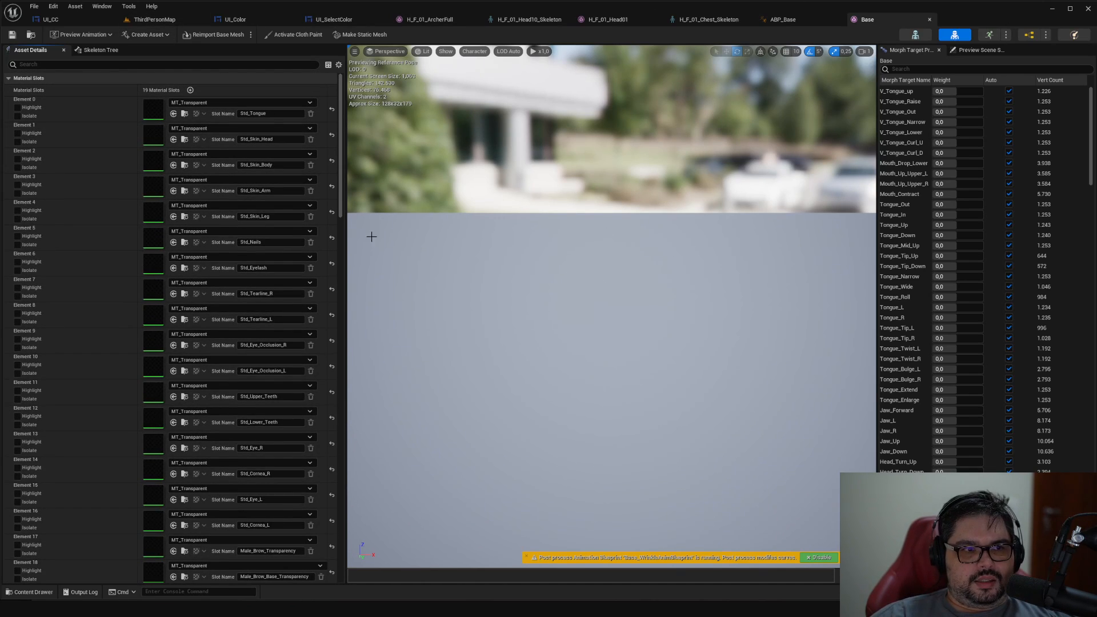
pyautogui.moveTo(1090, 153); pyautogui.dragTo(1090, 258)
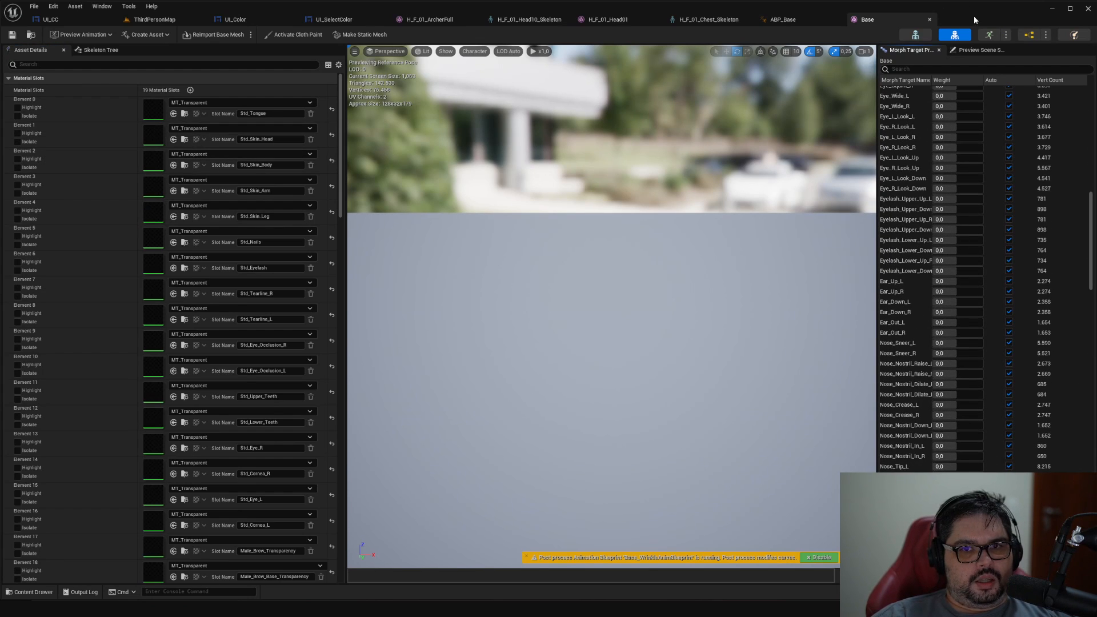
pyautogui.click(929, 20)
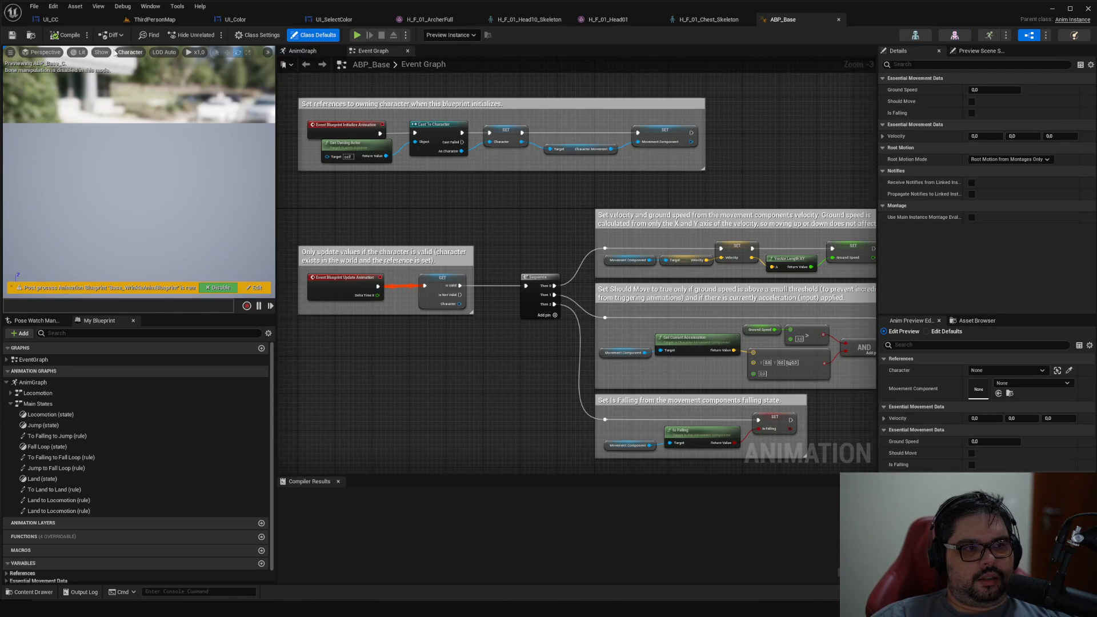
# Look through the animation sequences in the Player Animations folder and collapse the Meshes folder in the folder tree.
pyautogui.hotkey('ctrl', 'space')
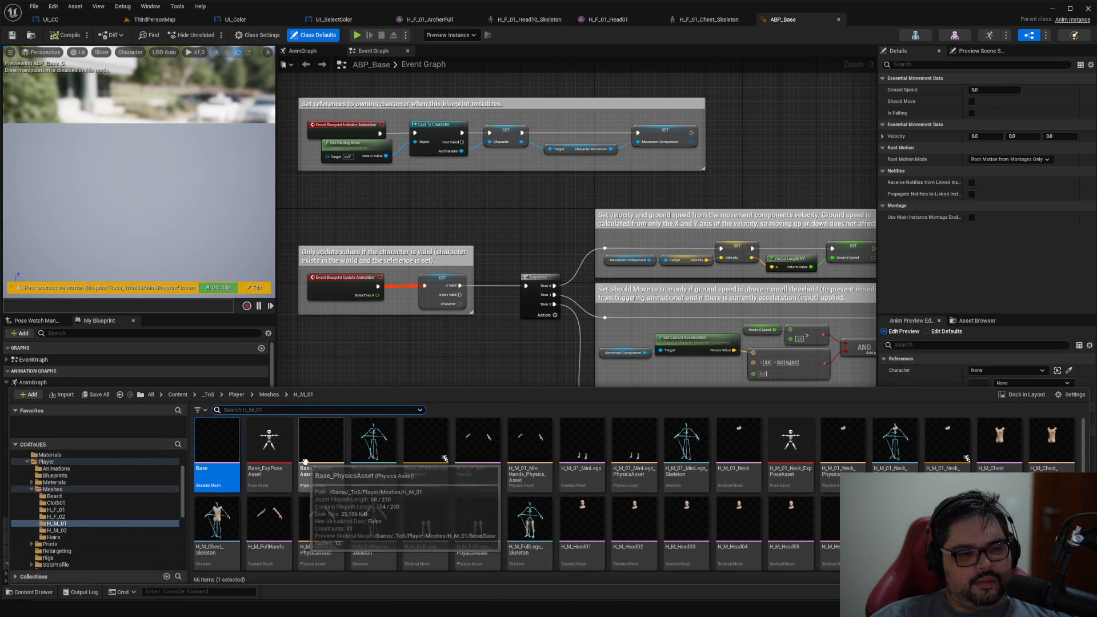
pyautogui.click(51, 468)
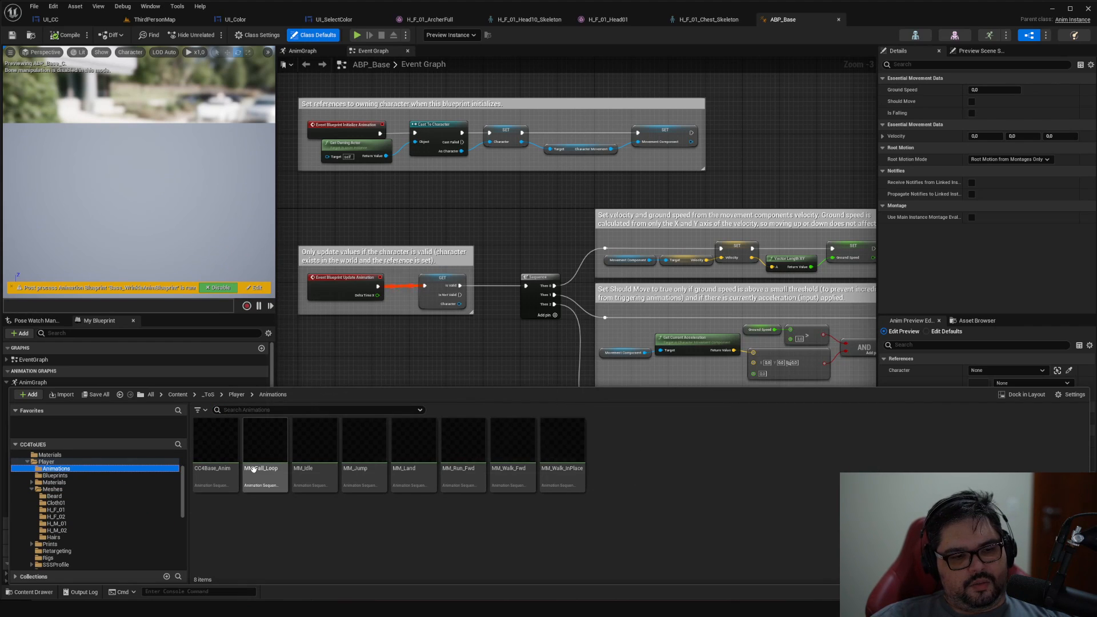
pyautogui.moveTo(556, 476)
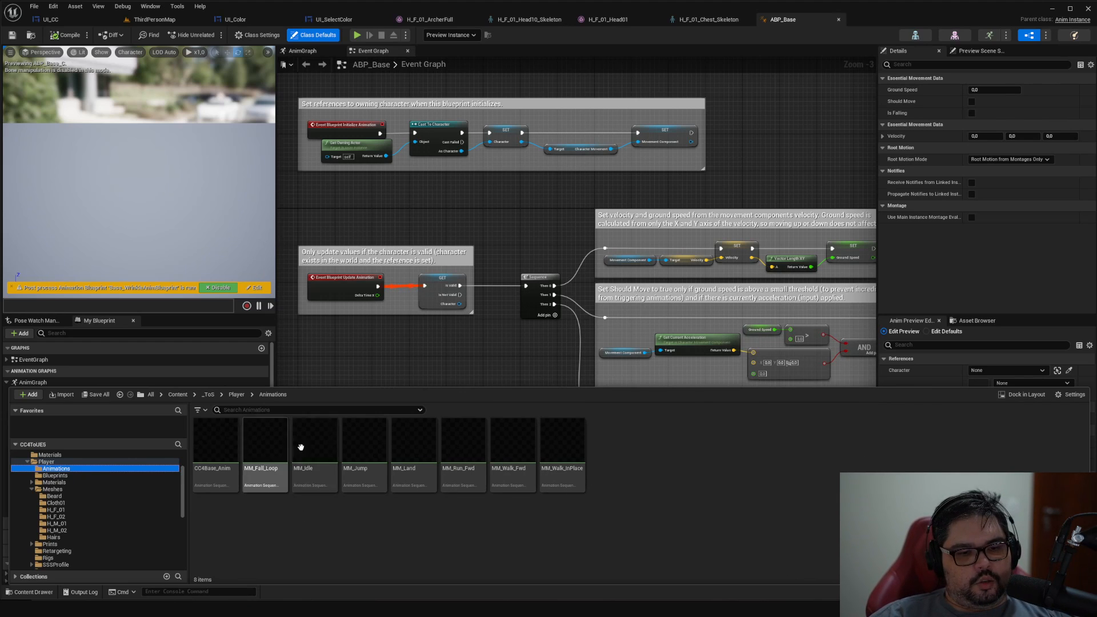
pyautogui.click(32, 489)
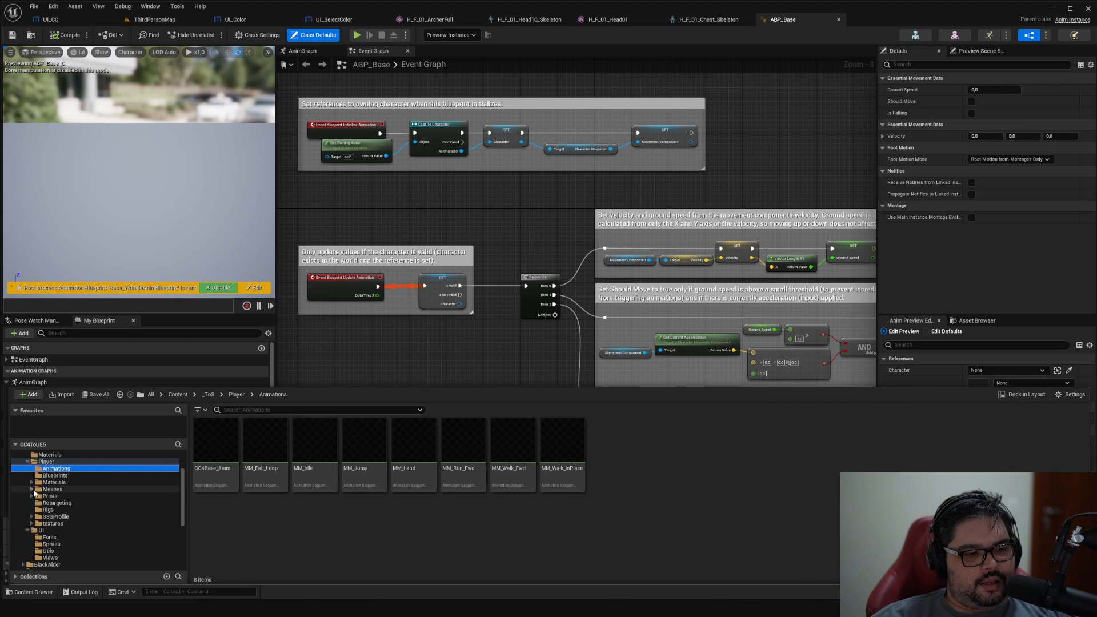
# Open the IK_CC4_To_UE5 rig from the Retargeting folder and examine its bone hierarchy and retarget chains.
pyautogui.click(57, 503)
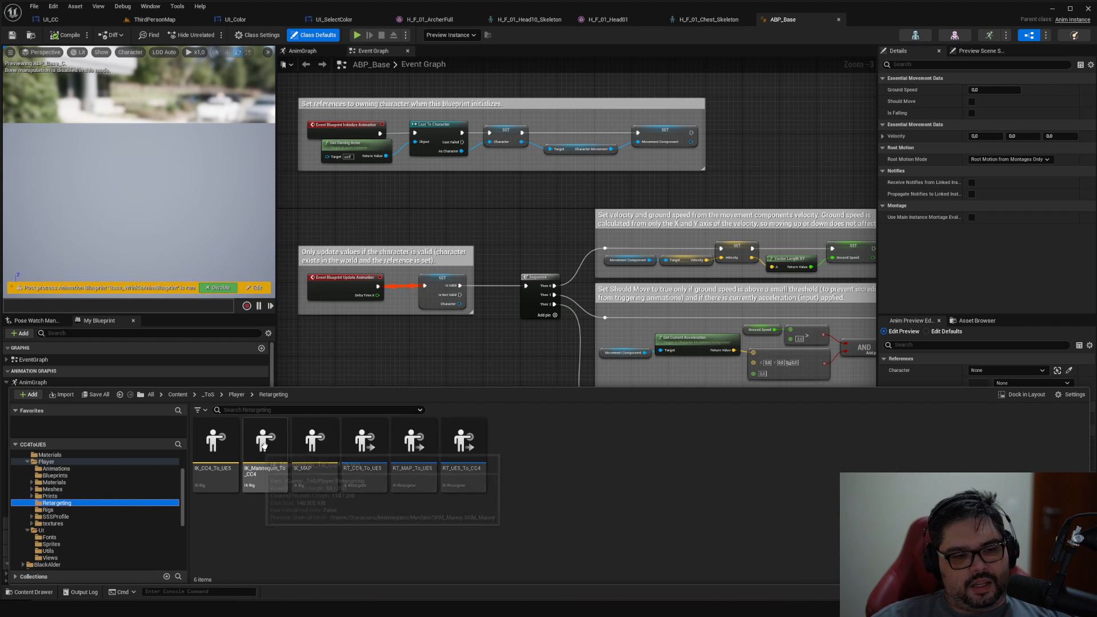
pyautogui.click(216, 457)
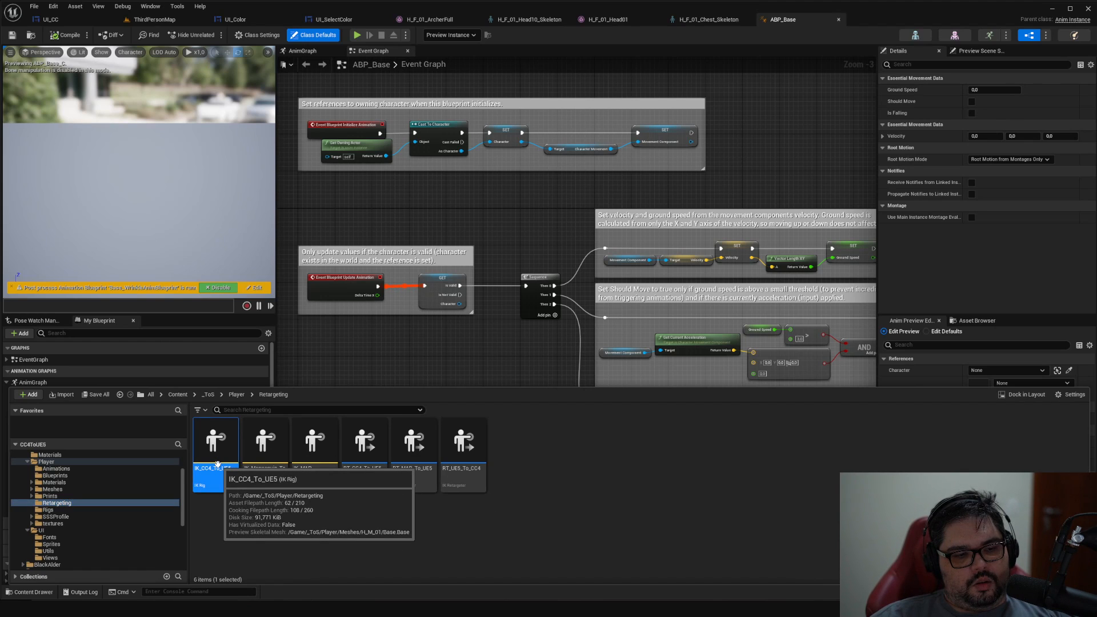
pyautogui.doubleClick(217, 464)
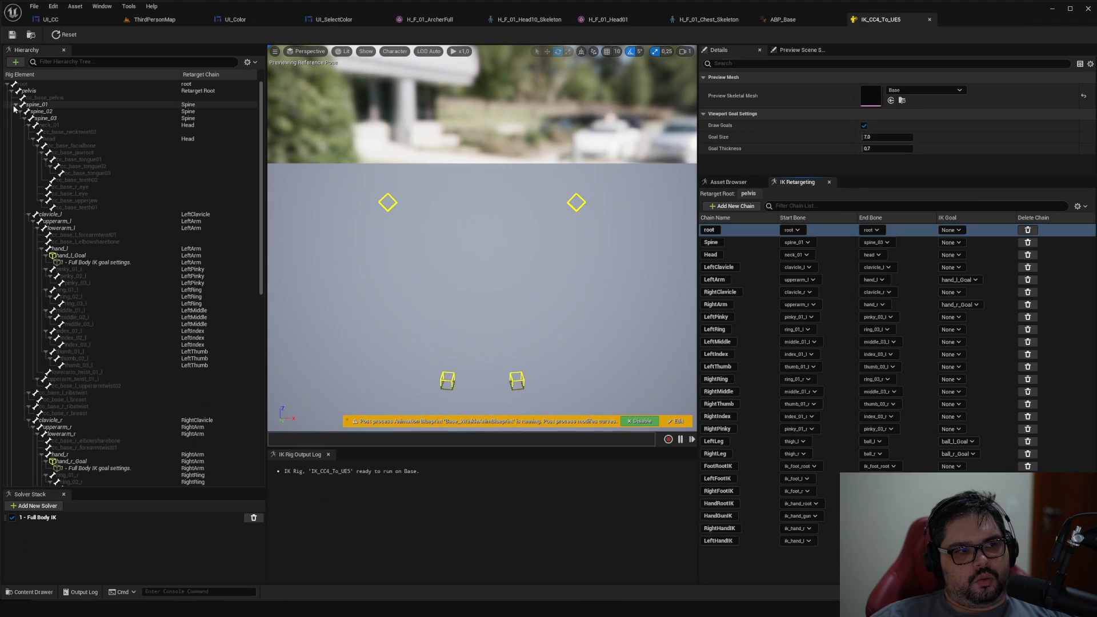
pyautogui.moveTo(261, 122); pyautogui.dragTo(281, 89)
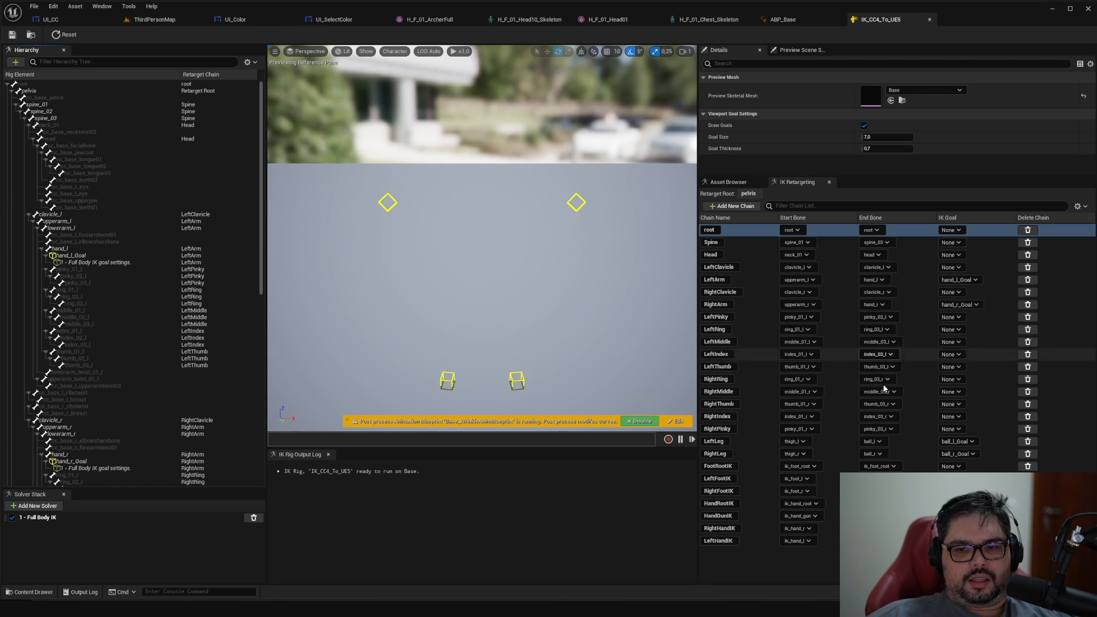
# Close the IK_CC4_To_UE5, ABP_Base and H_F_01_Chest_Skeleton editors and return to the ThirdPersonMap level.
pyautogui.click(931, 21)
pyautogui.click(839, 20)
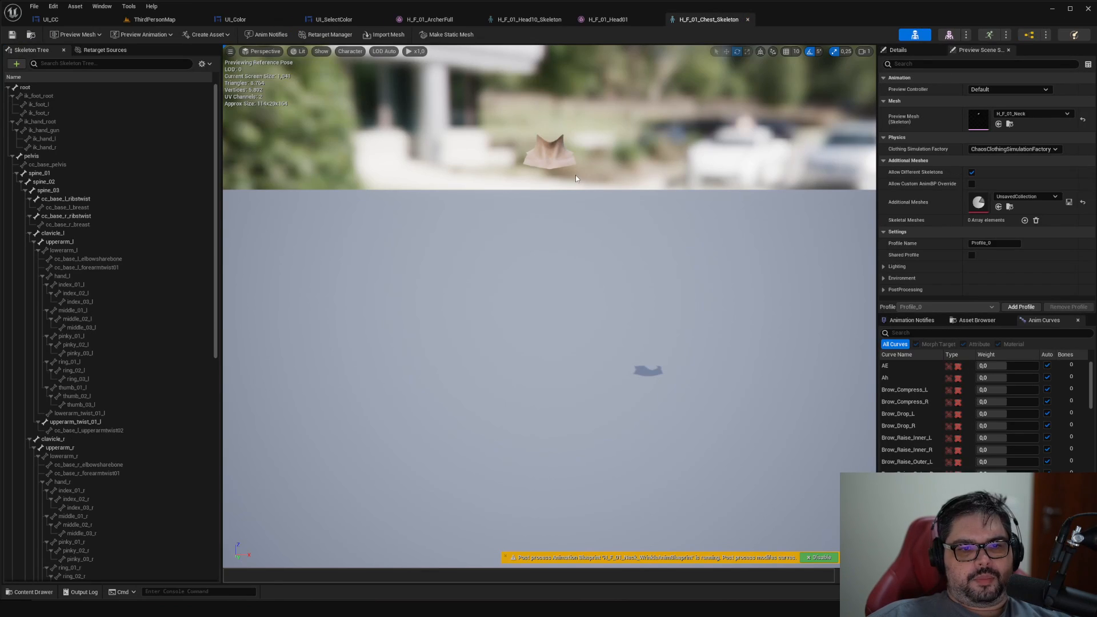
pyautogui.hotkey('alt', 'Tab')
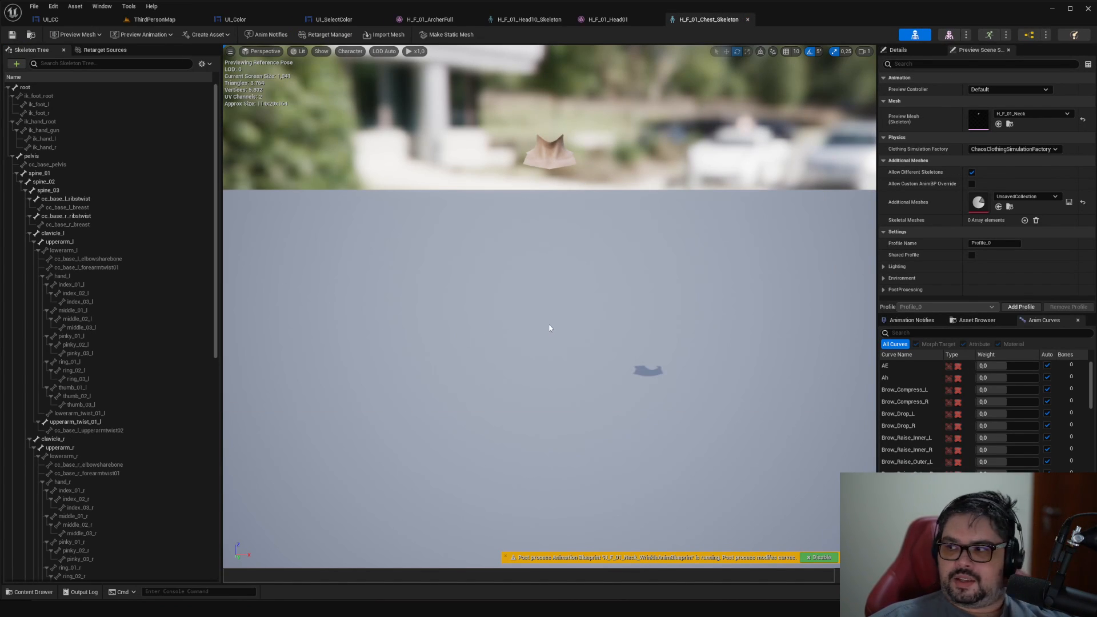
pyautogui.click(747, 19)
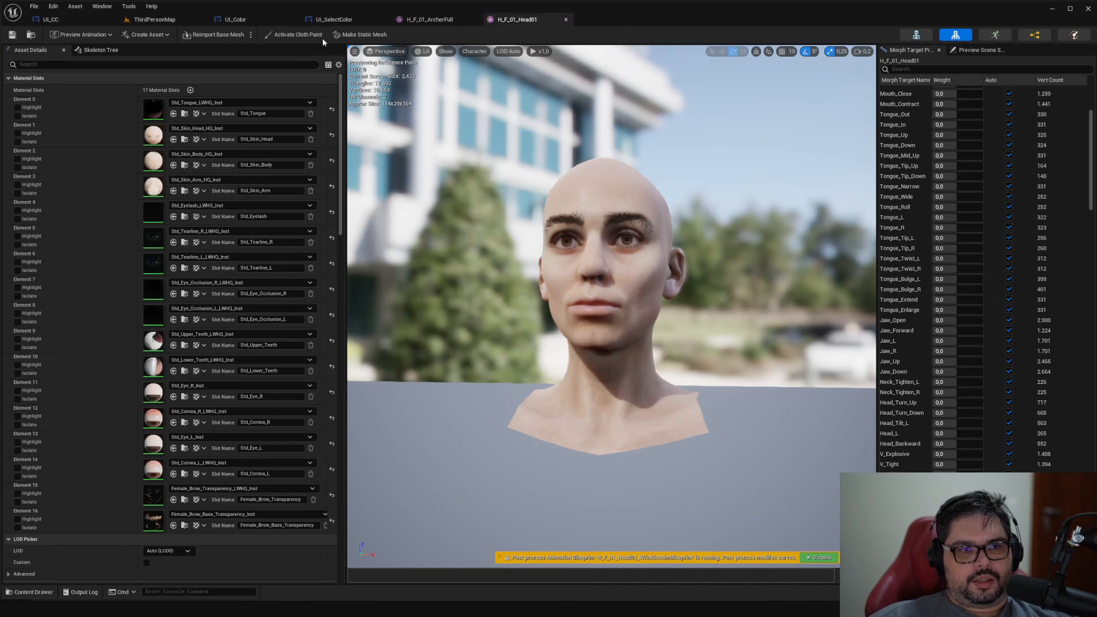
pyautogui.click(140, 24)
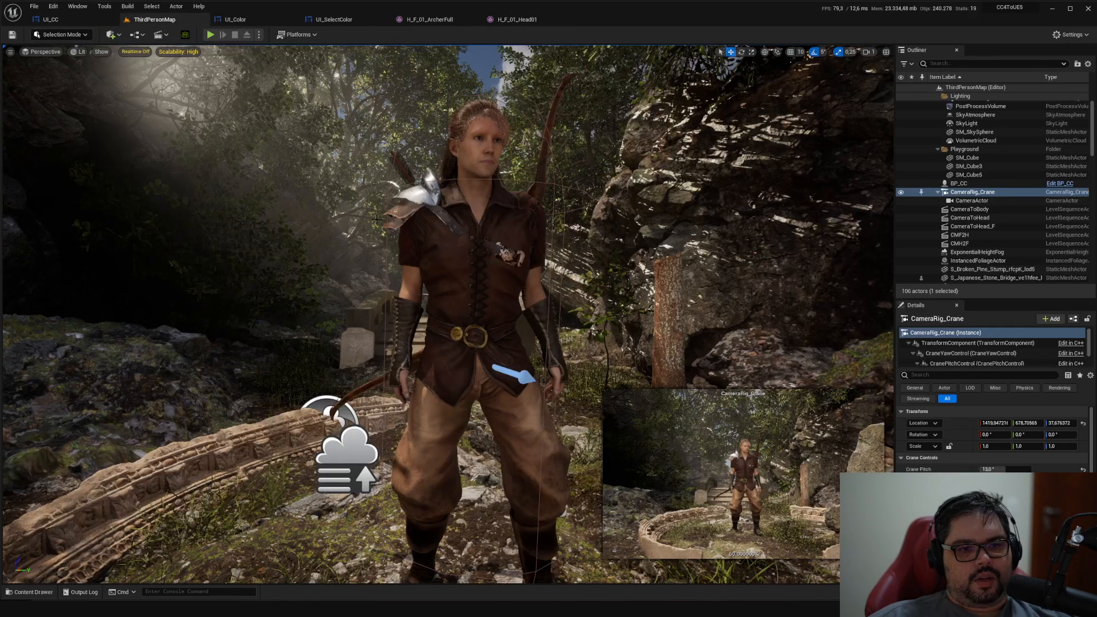
# Open the BP_CC blueprint from the Player Blueprints folder.
pyautogui.hotkey('ctrl', 'space')
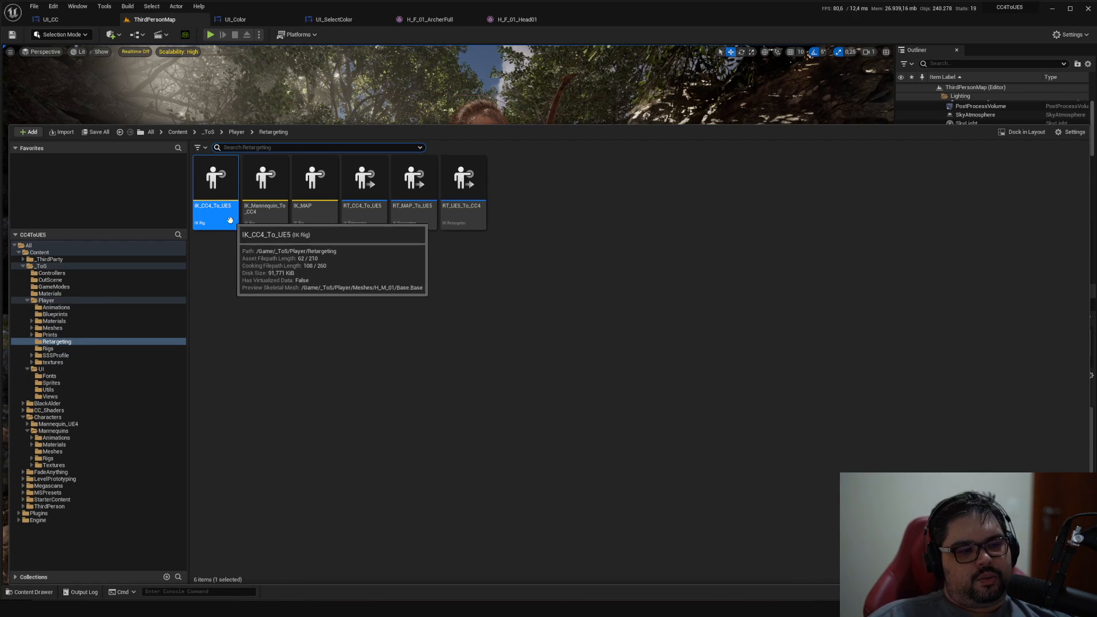
pyautogui.click(45, 314)
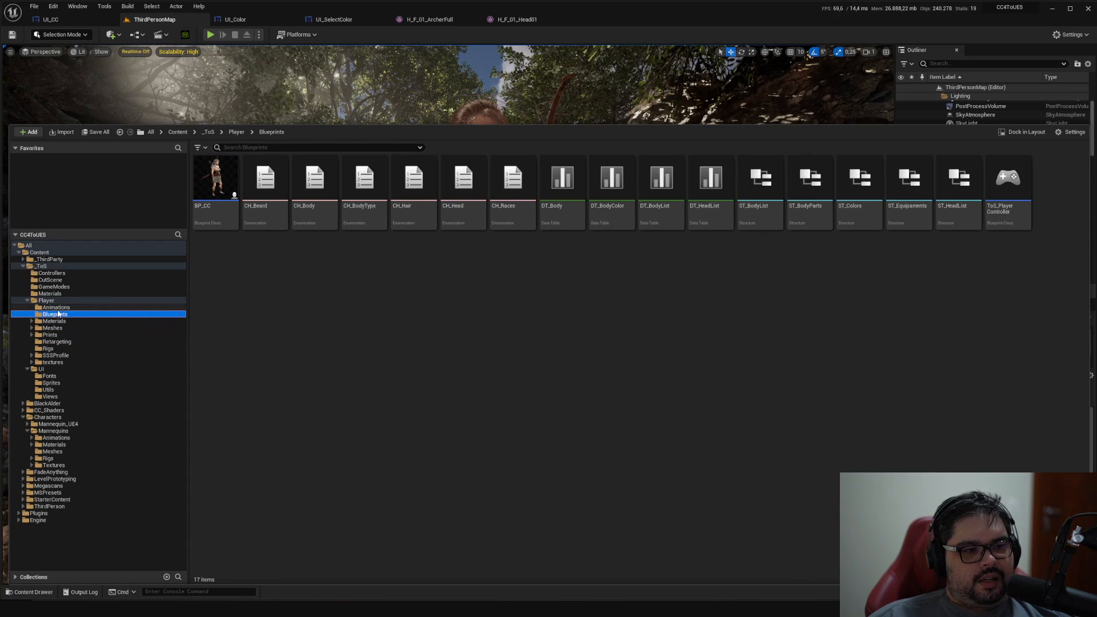
pyautogui.click(200, 209)
pyautogui.doubleClick(200, 209)
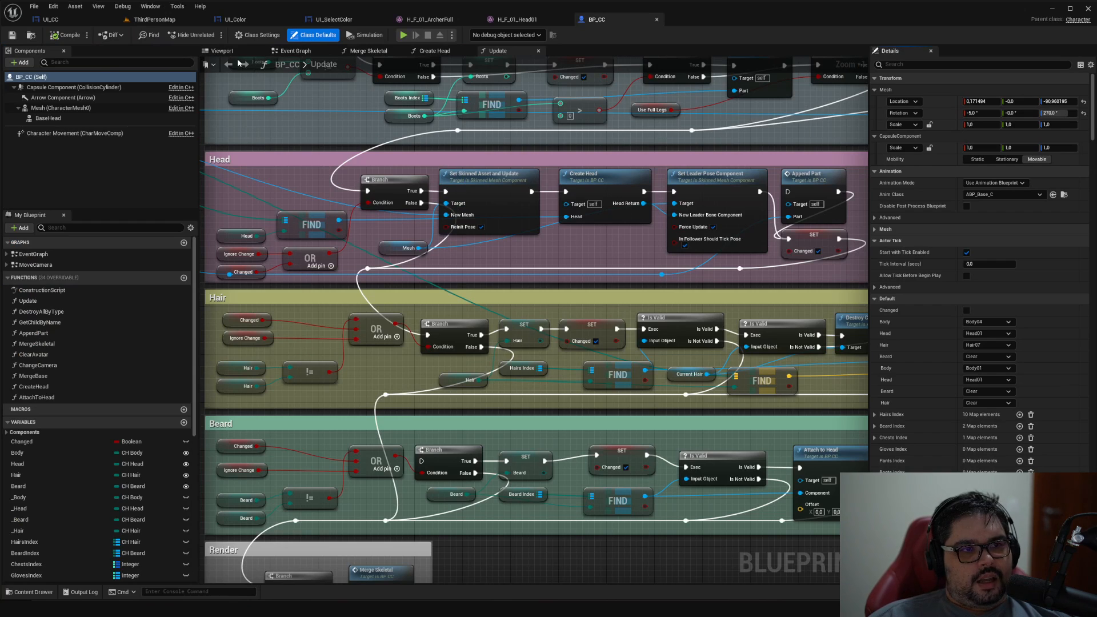
# Inspect BP_CC's Mesh and BaseHead components with the character framed in the blueprint viewport, and compile the blueprint.
pyautogui.click(233, 53)
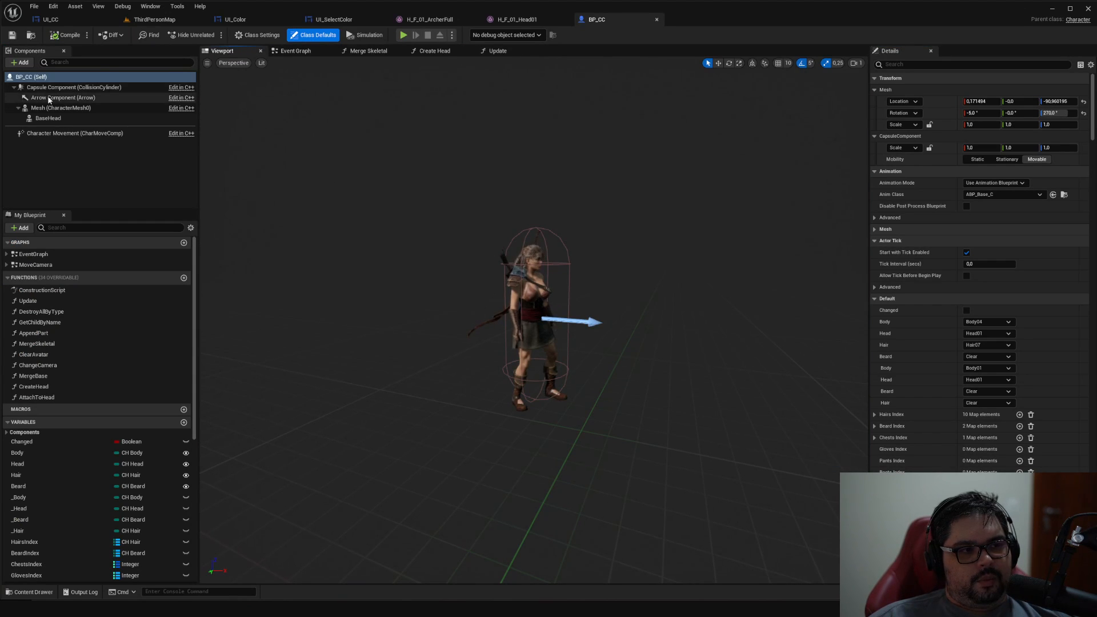
pyautogui.click(70, 108)
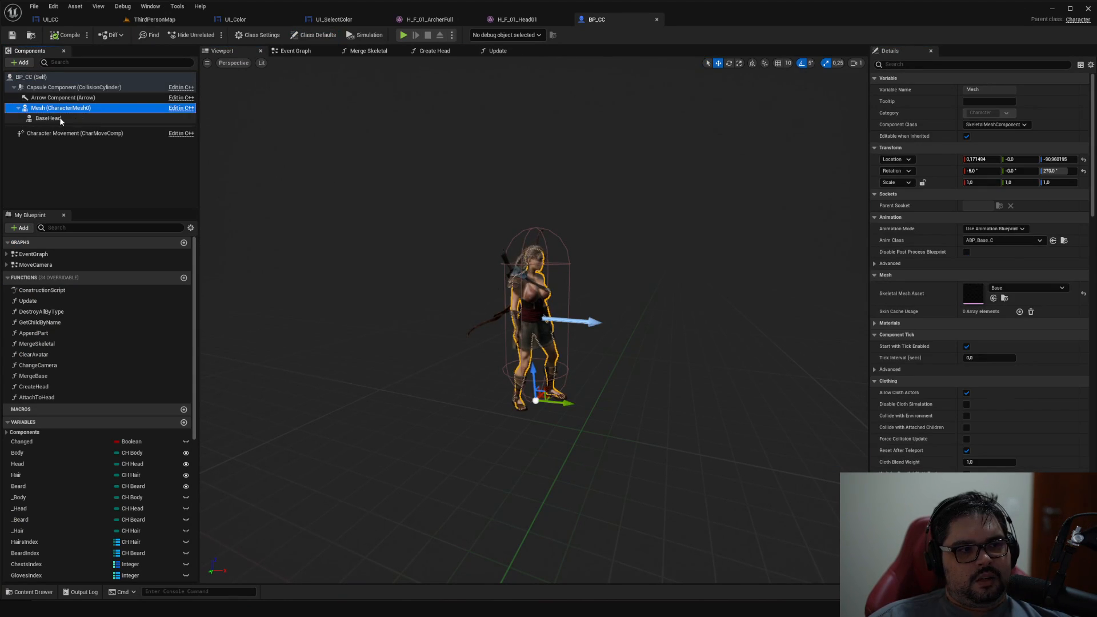
pyautogui.press('f')
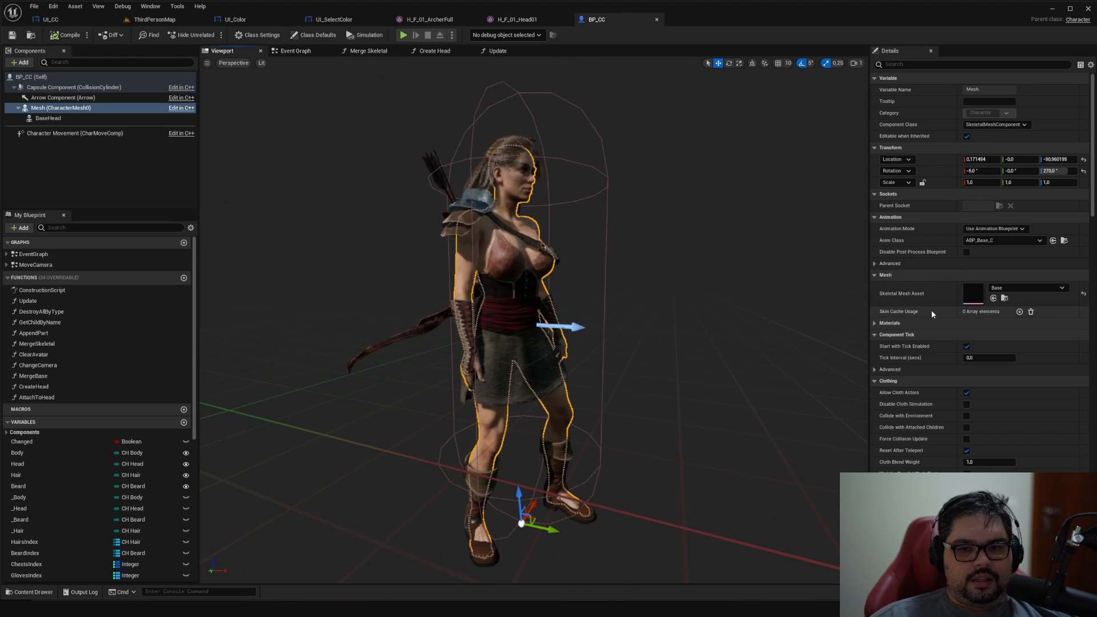
pyautogui.click(60, 108)
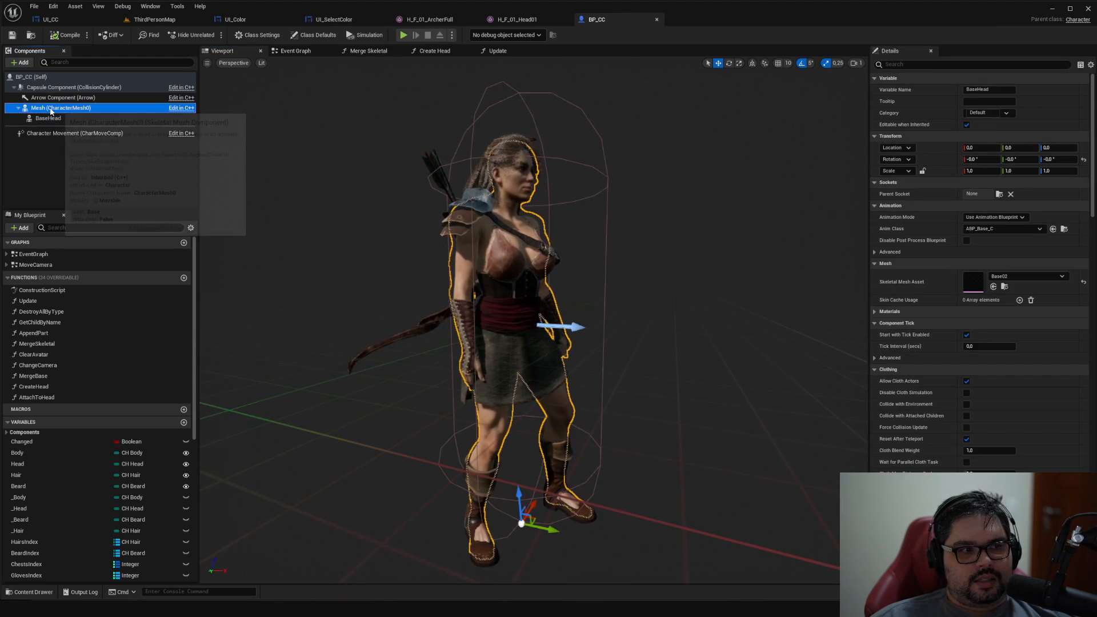
pyautogui.click(68, 35)
# Play-test ThirdPersonMap, switching the character between the four body types in the General panel, and stop the session.
pyautogui.click(154, 19)
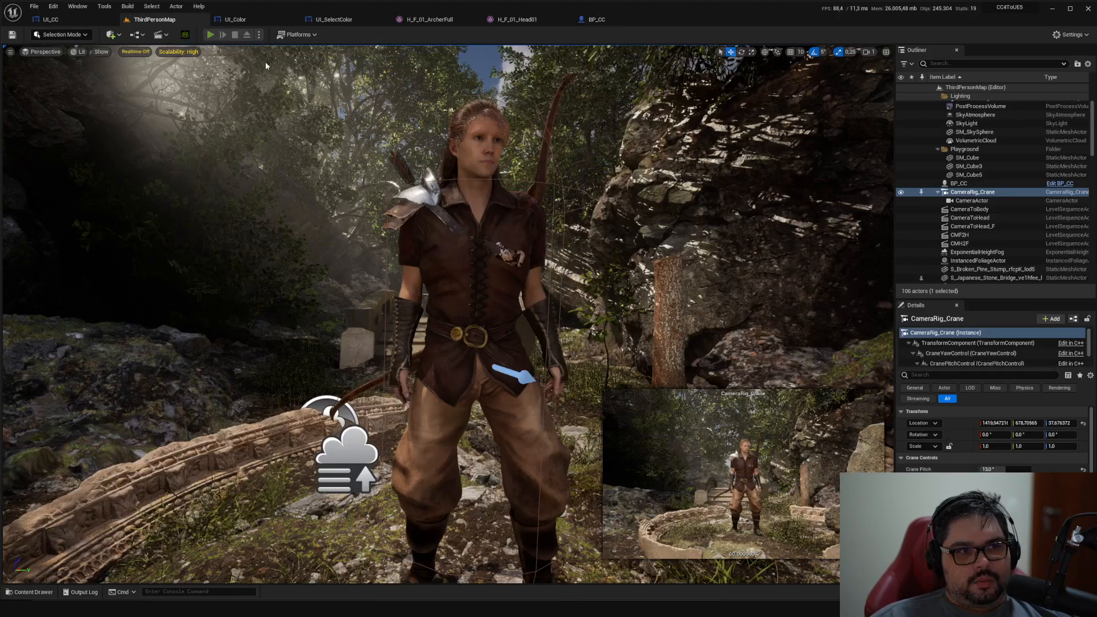
pyautogui.hotkey('alt', 'p')
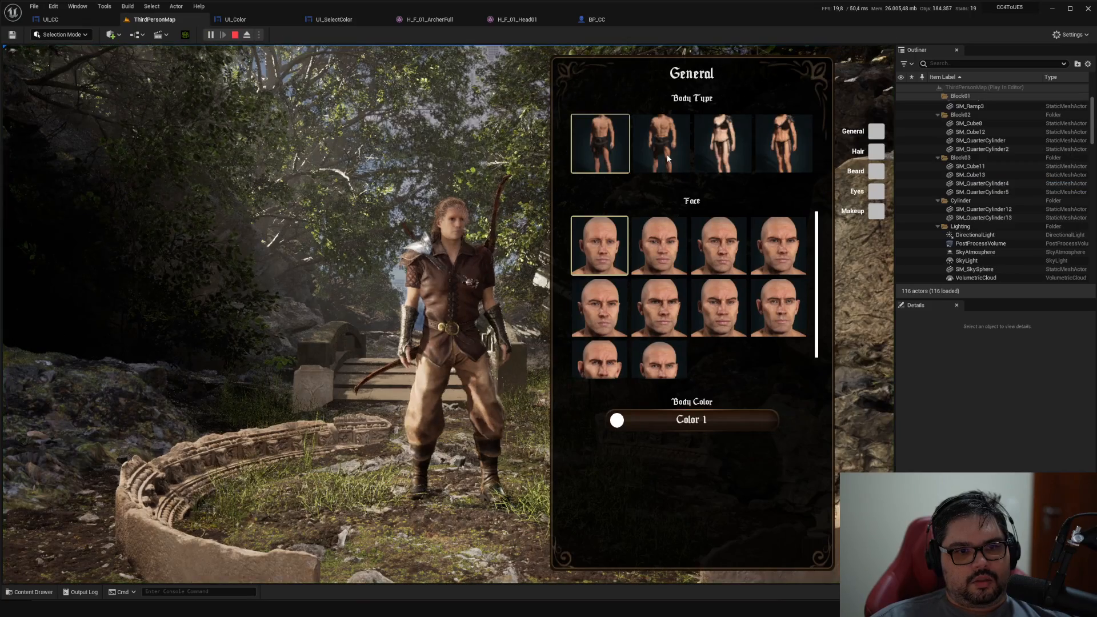
pyautogui.click(636, 163)
pyautogui.click(600, 150)
pyautogui.click(722, 150)
pyautogui.click(653, 149)
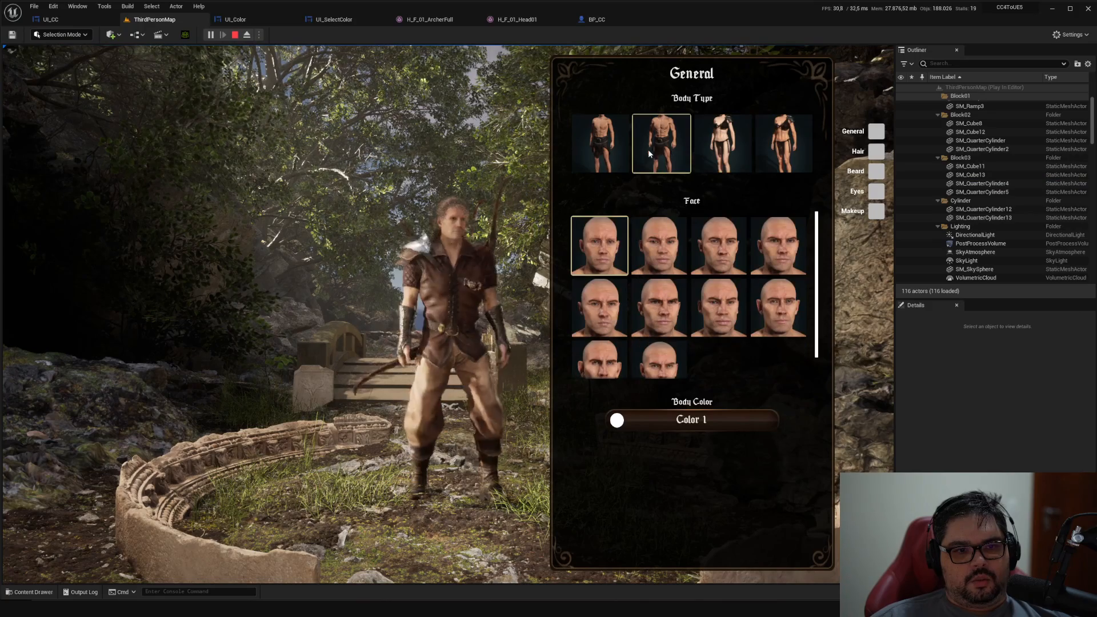
pyautogui.click(620, 143)
pyautogui.click(647, 142)
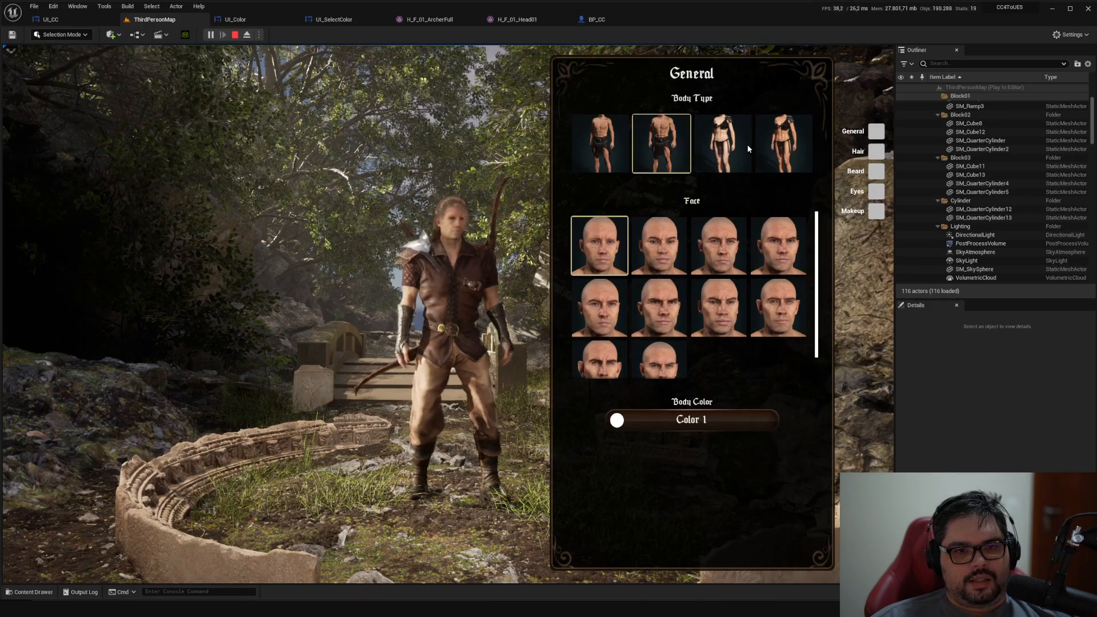
pyautogui.click(768, 150)
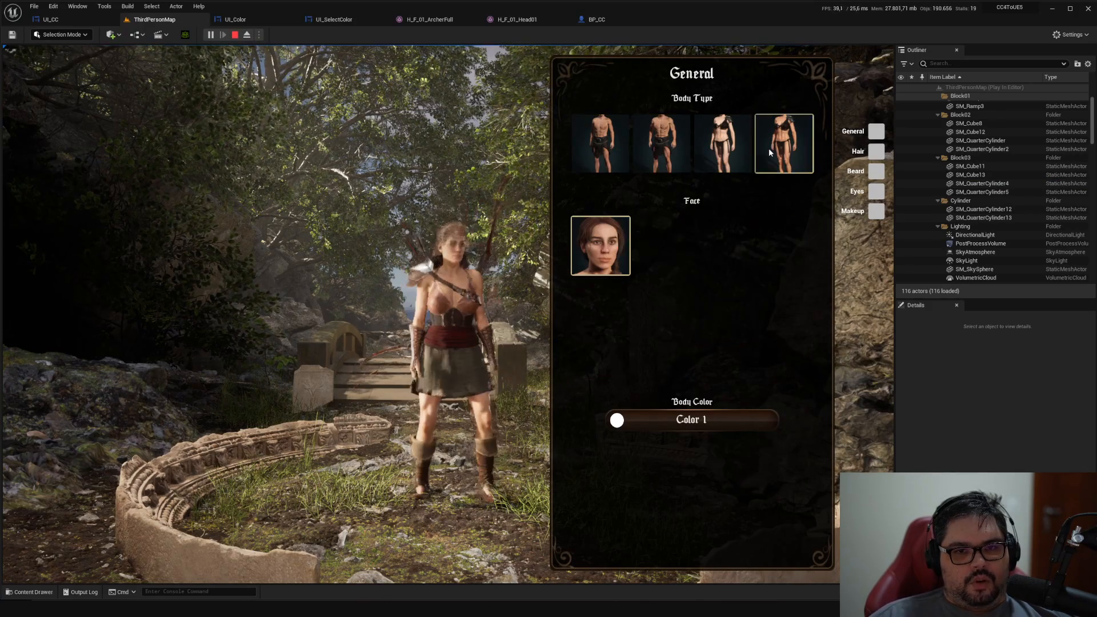
pyautogui.click(715, 150)
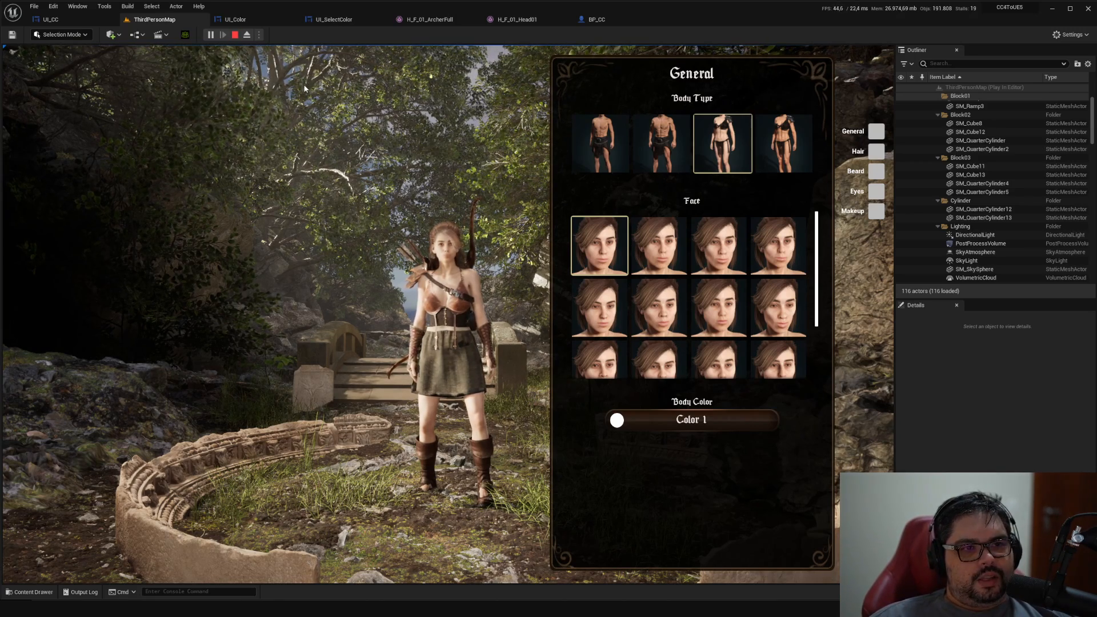
pyautogui.click(234, 35)
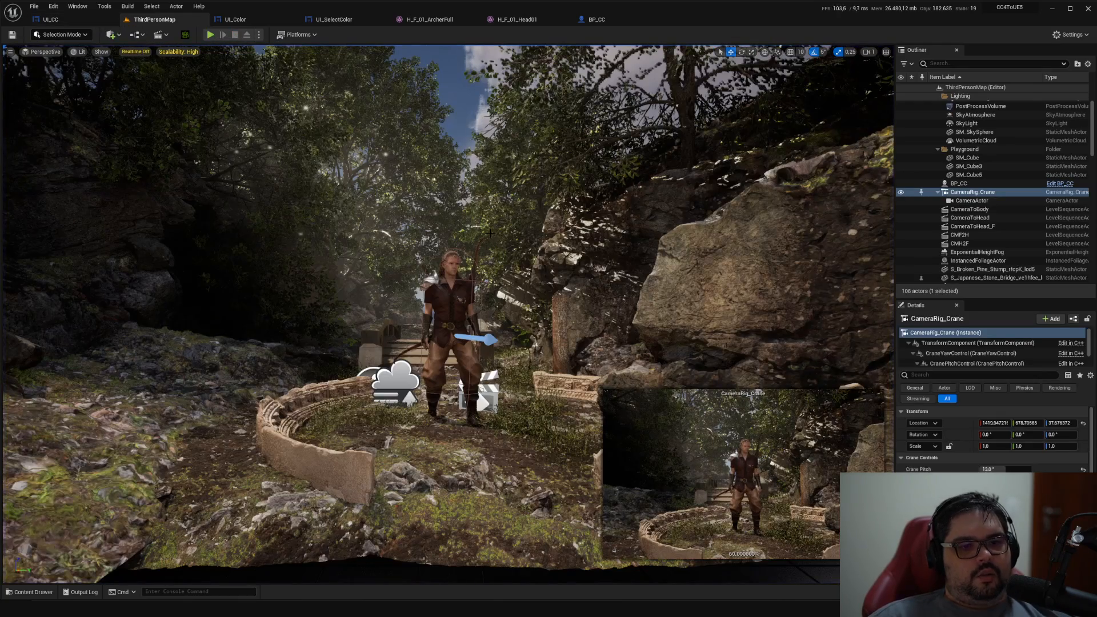
# Reduce the content drawer's height and bring up the event graph of the UI_CC widget blueprint.
pyautogui.hotkey('ctrl', 'space')
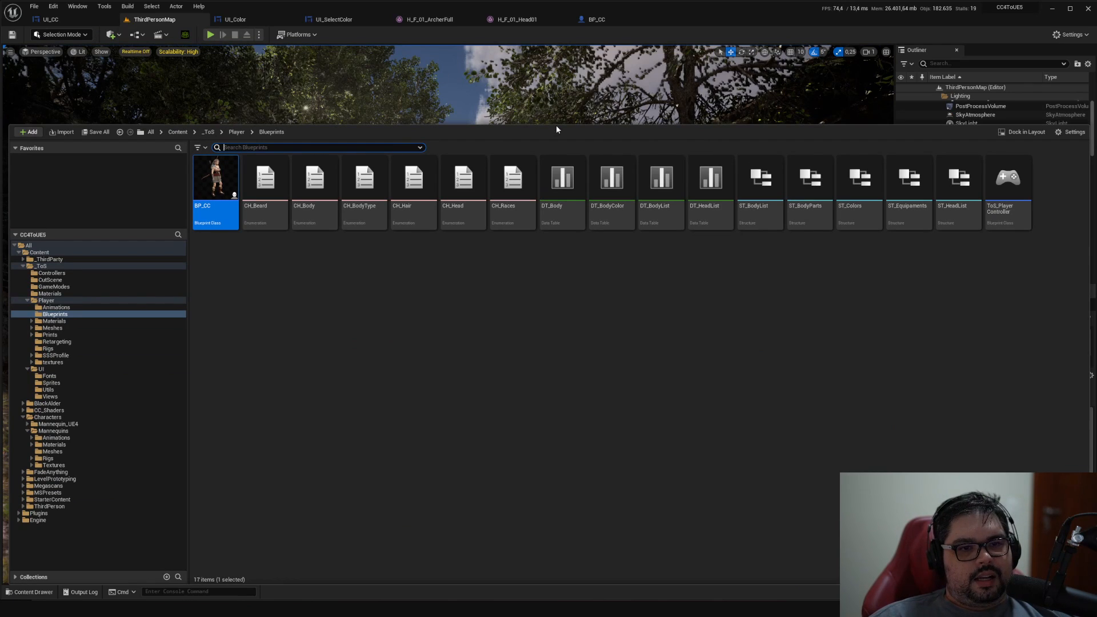
pyautogui.moveTo(557, 125); pyautogui.dragTo(557, 364)
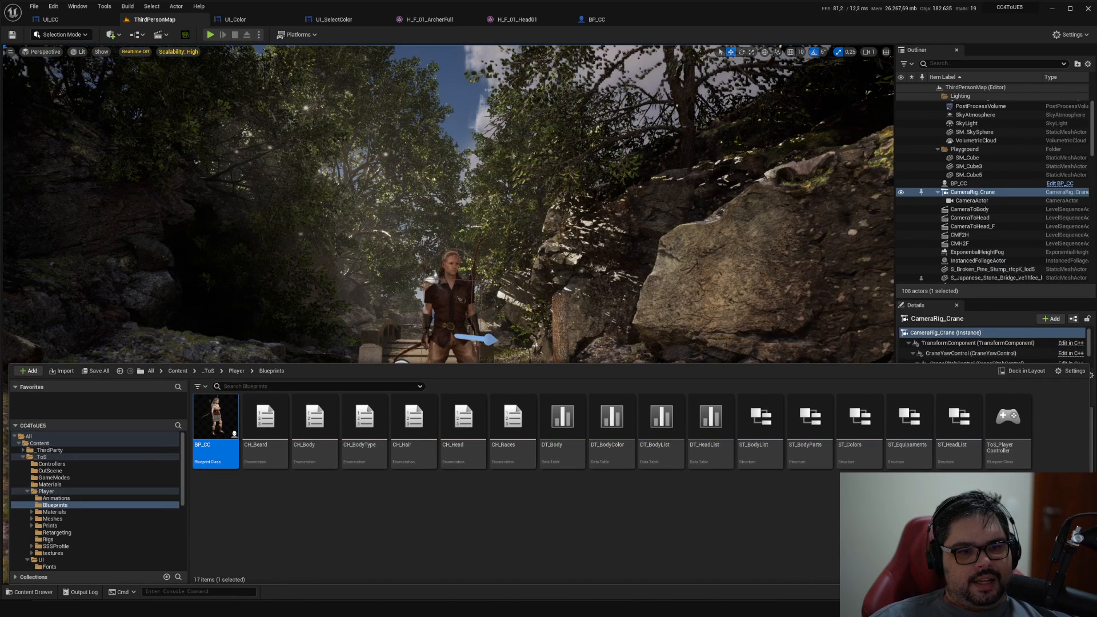
pyautogui.click(80, 21)
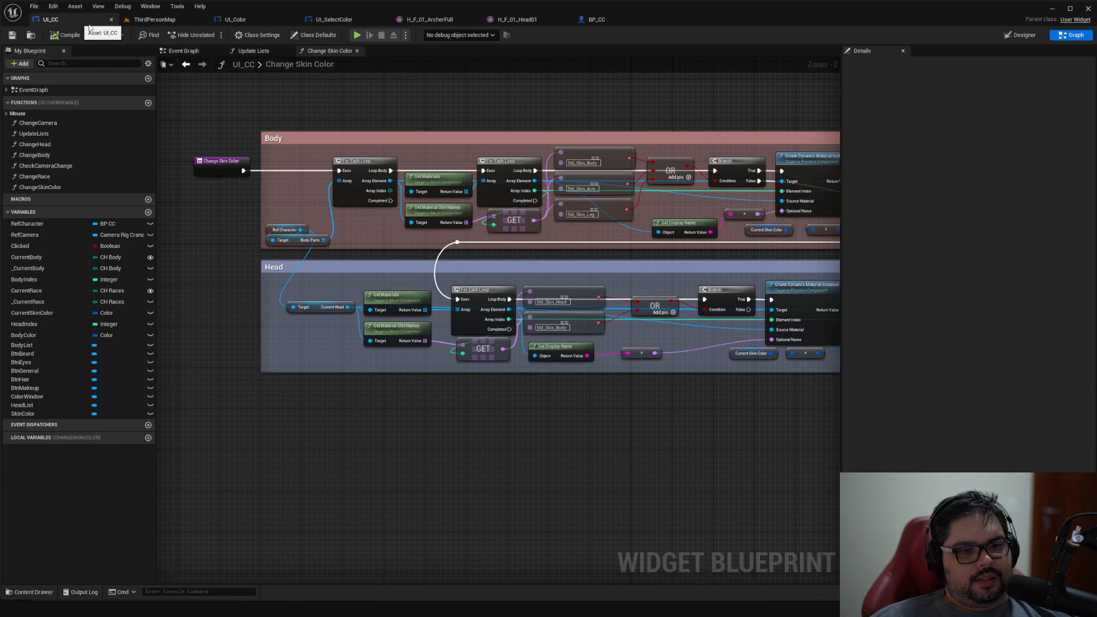
pyautogui.click(183, 51)
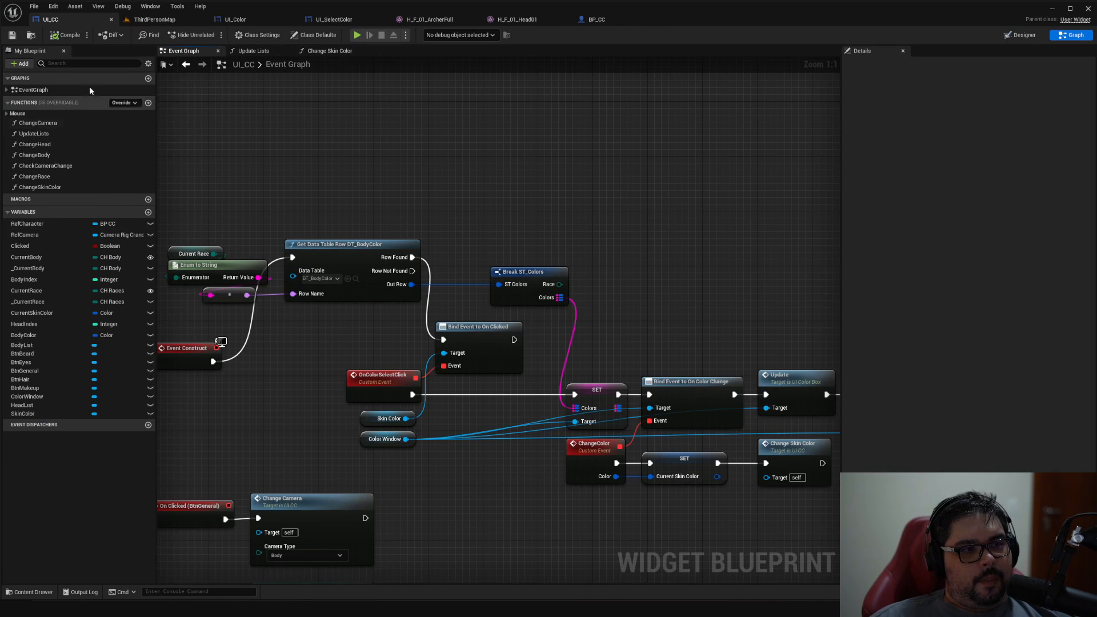
# View BP_CC's event graph and bring up its Update function graph with the Head, Hair and Beard sections.
pyautogui.click(595, 19)
pyautogui.click(296, 51)
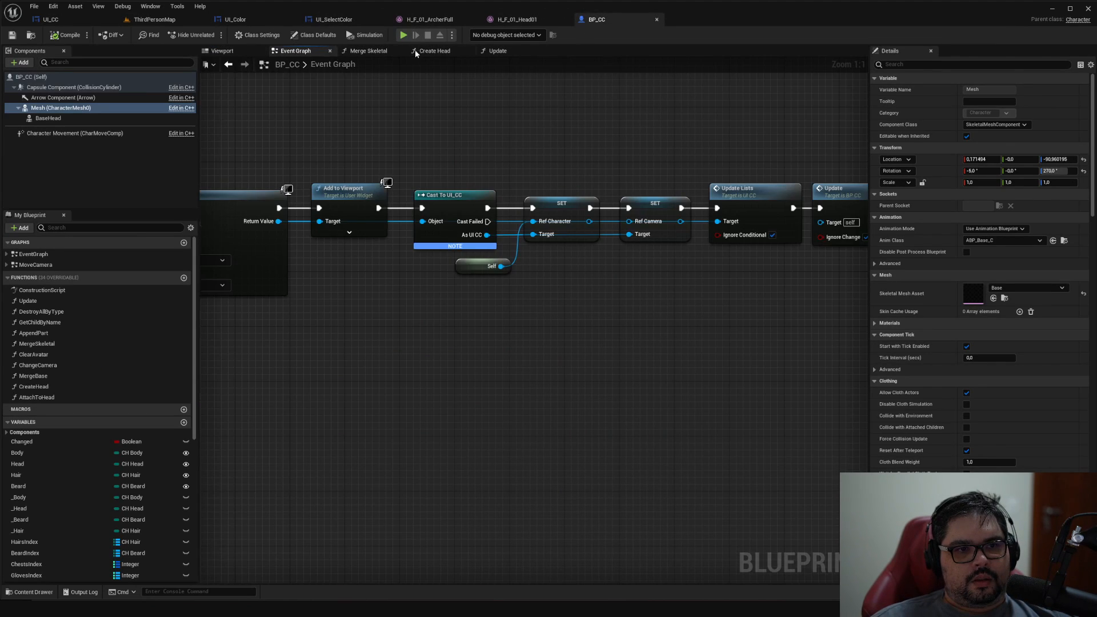
pyautogui.click(508, 52)
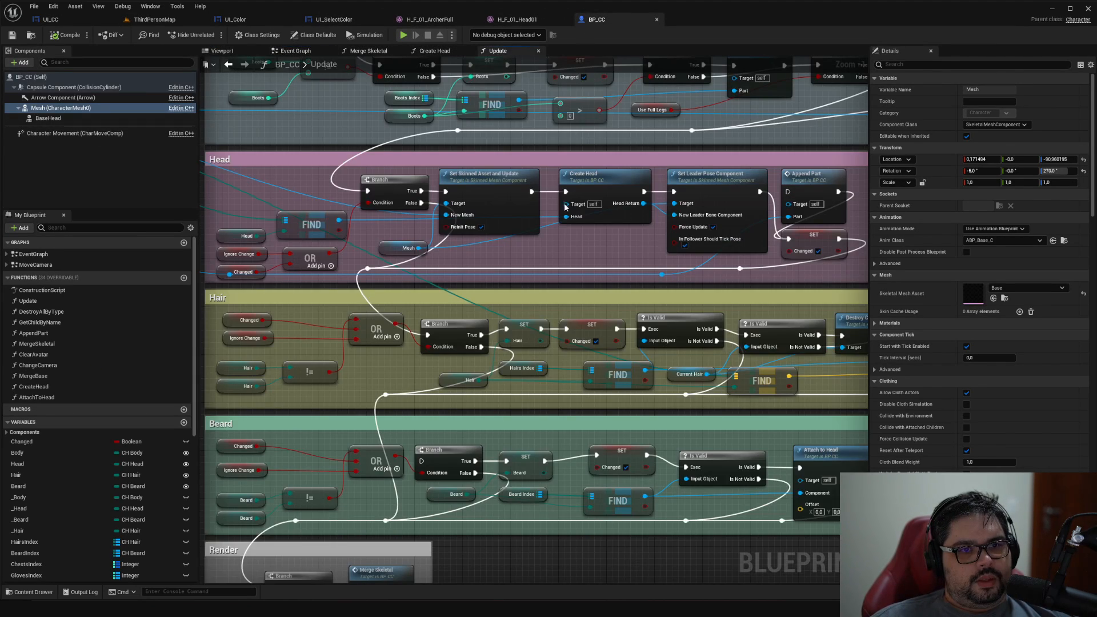
# Review the Head, Hair, Beard and Render sections of the Update graph and open the Merge Skeletal function called in Render.
pyautogui.moveTo(556, 178); pyautogui.dragTo(502, 457, button='right')
pyautogui.scroll(2, 467, 297)
pyautogui.moveTo(525, 417); pyautogui.dragTo(474, 390, button='right')
pyautogui.moveTo(736, 346); pyautogui.dragTo(709, 93, button='right')
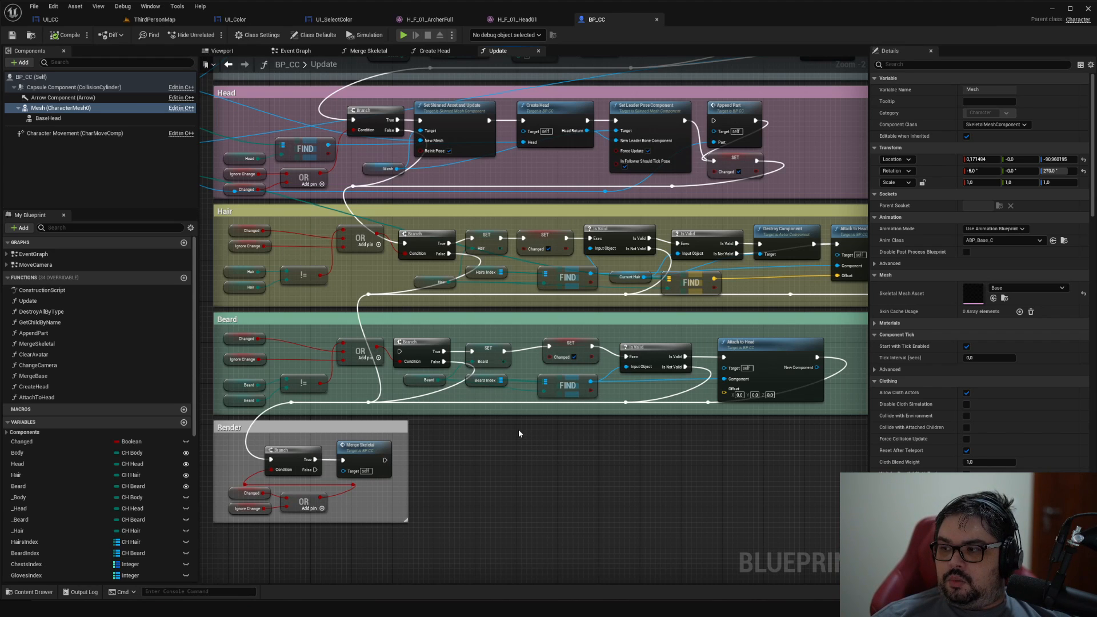
pyautogui.moveTo(515, 422); pyautogui.dragTo(542, 474, button='right')
pyautogui.click(404, 505)
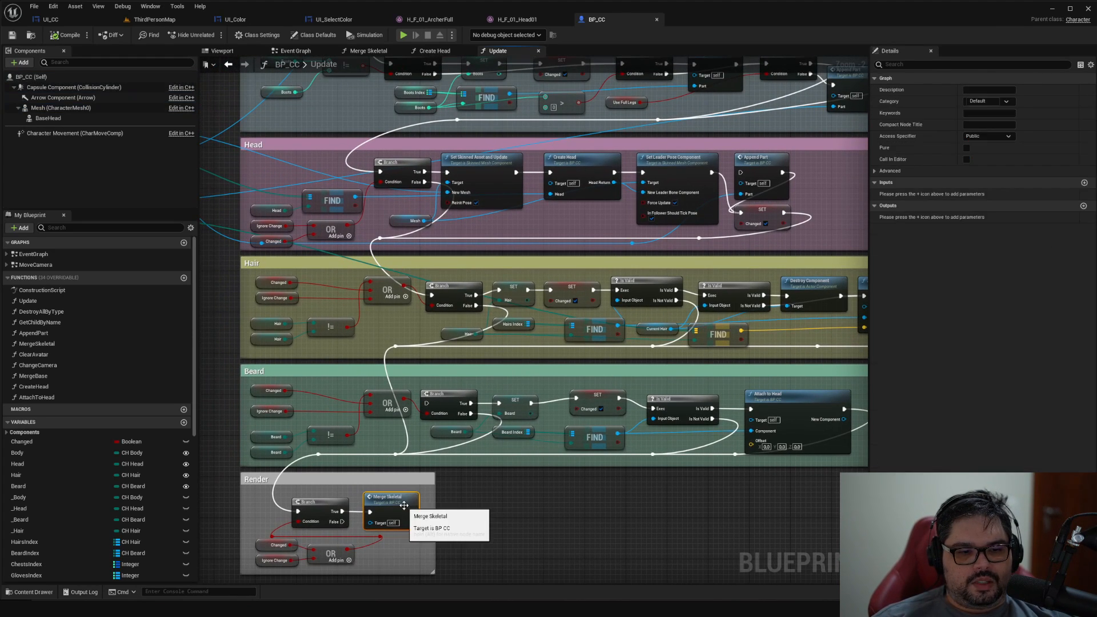
pyautogui.doubleClick(404, 505)
# Examine the Mesh and Mesh Merge node chains of the Merge Skeletal function from its entry node to Set Leader Pose Component.
pyautogui.moveTo(722, 354); pyautogui.dragTo(640, 345, button='right')
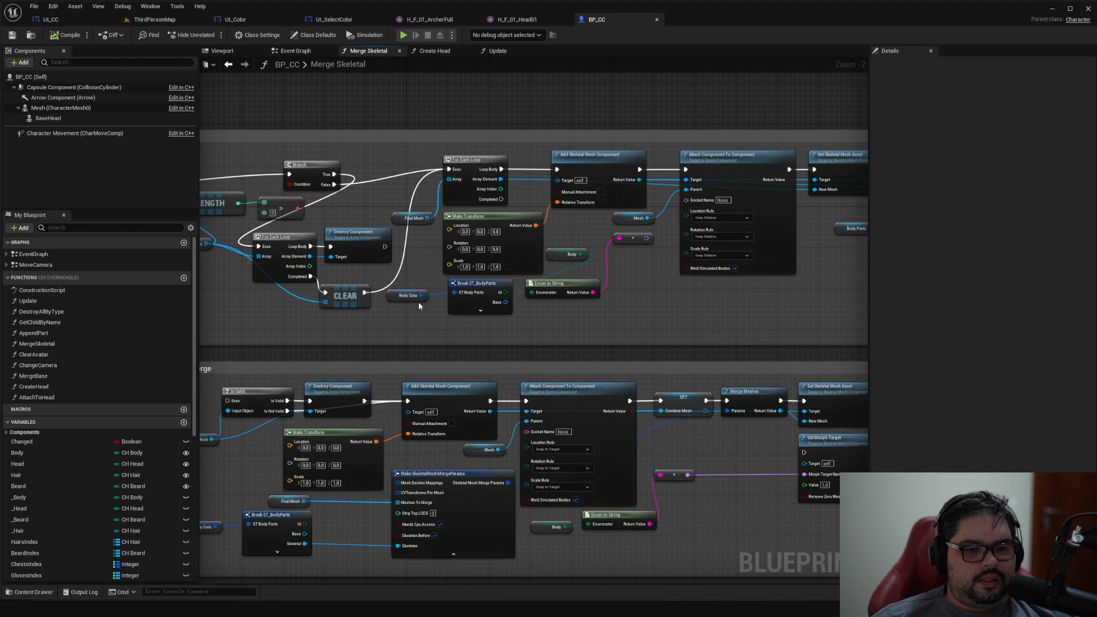
pyautogui.moveTo(450, 105); pyautogui.dragTo(551, 86, button='right')
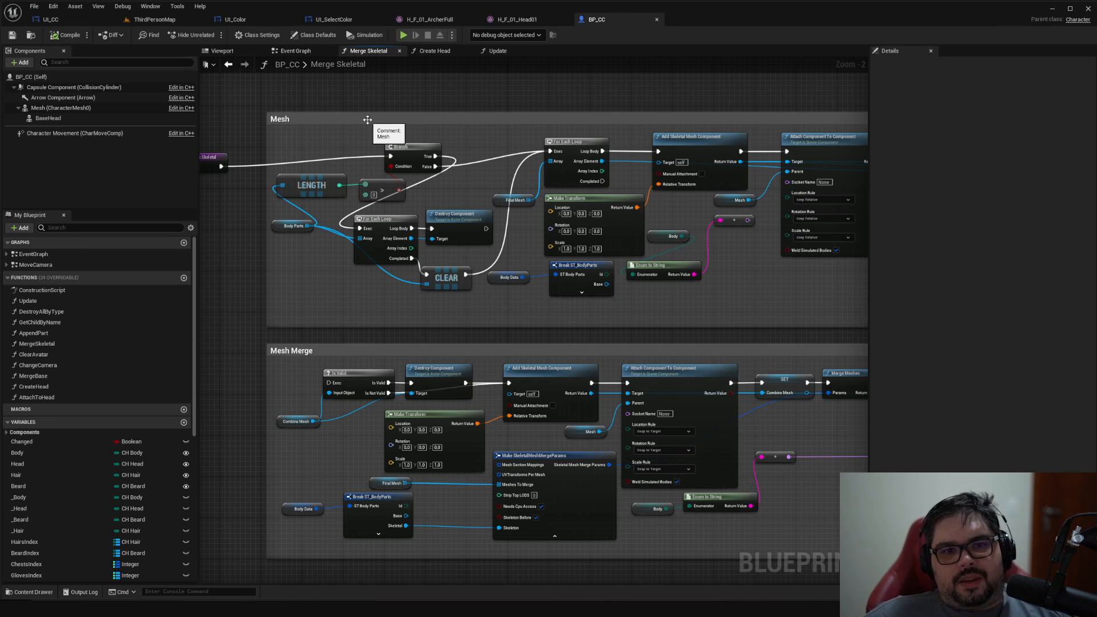
pyautogui.moveTo(342, 97); pyautogui.dragTo(396, 144, button='right')
pyautogui.click(266, 164)
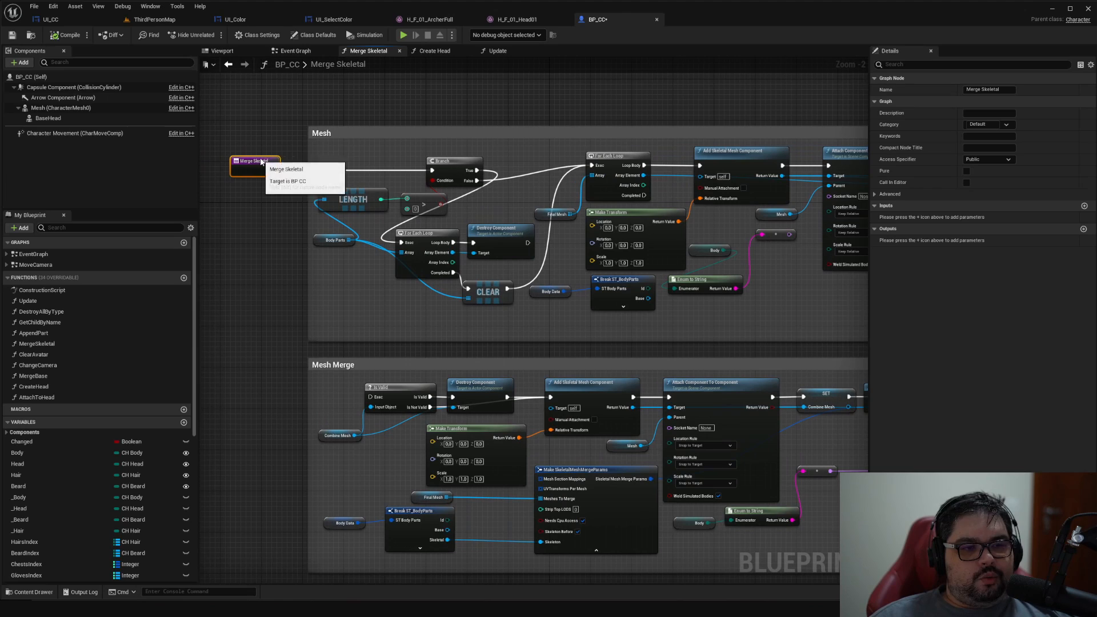
pyautogui.moveTo(771, 219); pyautogui.dragTo(700, 196, button='right')
pyautogui.moveTo(743, 240); pyautogui.dragTo(422, 319, button='right')
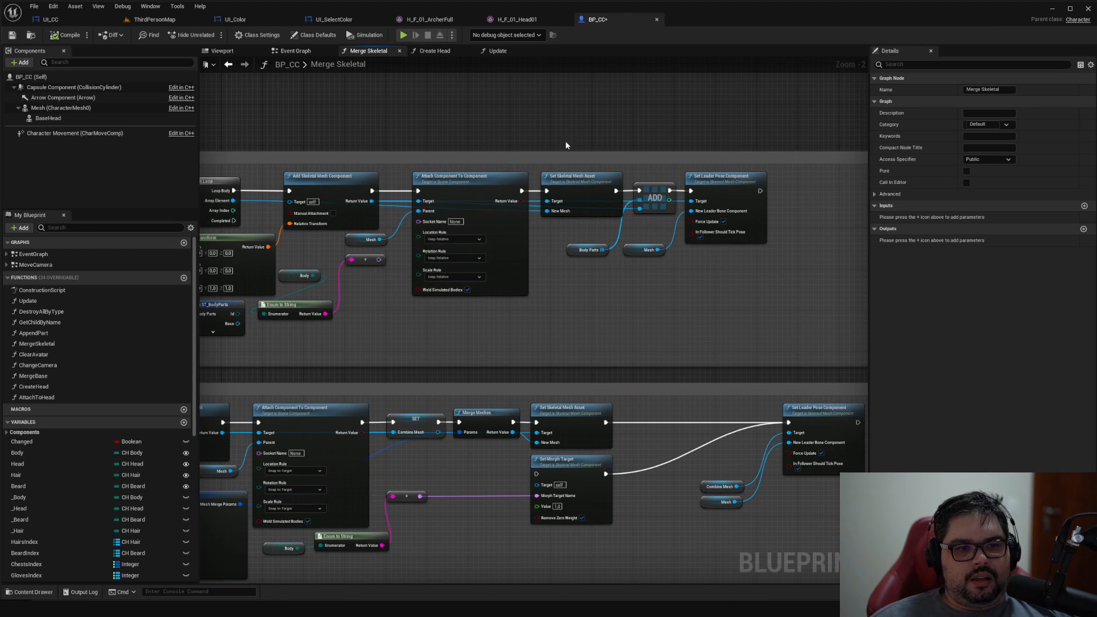
pyautogui.moveTo(443, 137); pyautogui.dragTo(526, 127, button='right')
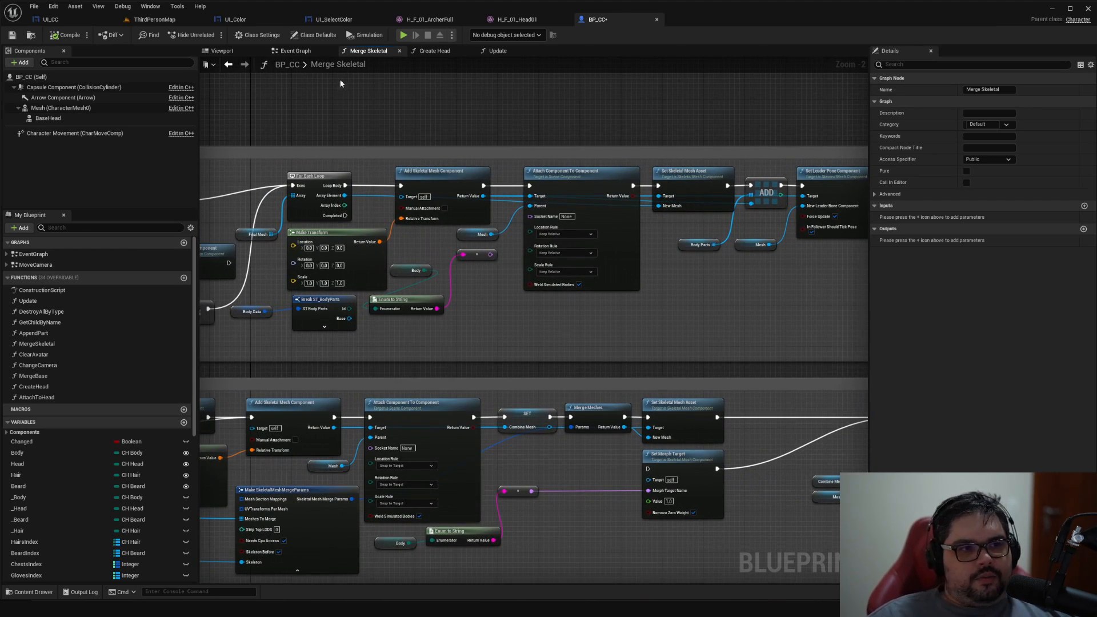
# Show the BP_CC character in the 3D preview and frame its head and upper body.
pyautogui.click(222, 51)
pyautogui.keyDown('alt'); pyautogui.moveTo(549, 167); pyautogui.dragTo(503, 297); pyautogui.keyUp('alt')
pyautogui.moveTo(503, 297); pyautogui.dragTo(520, 274, button='right')
pyautogui.scroll(-2, 463, 291)
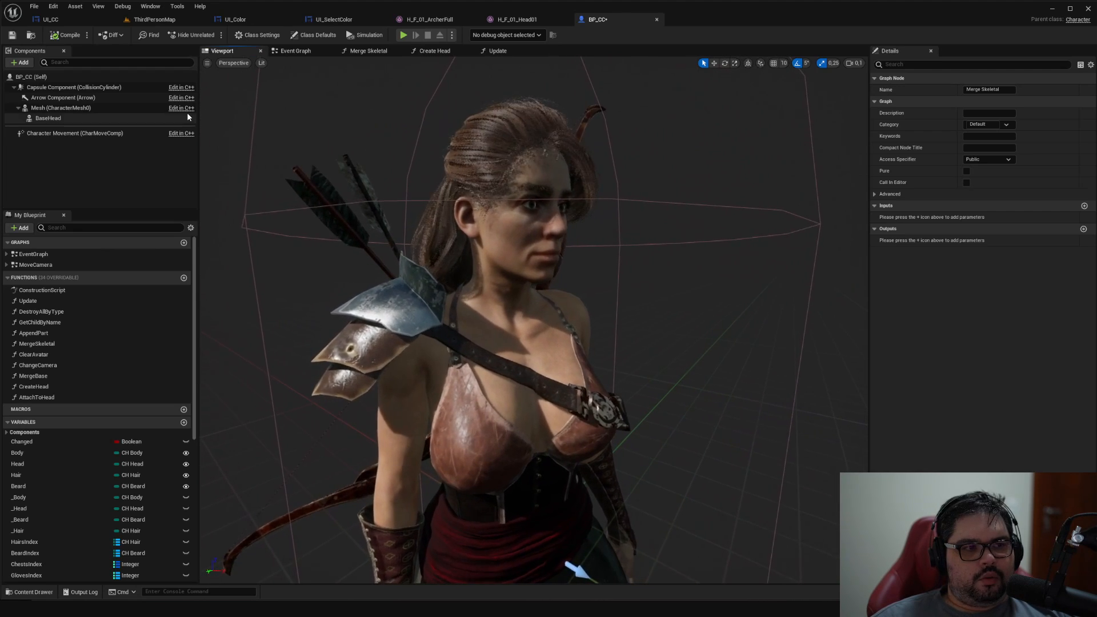
# Compare the BaseHead and Mesh components of the character by alternately selecting them and checking their outlines and properties.
pyautogui.click(57, 119)
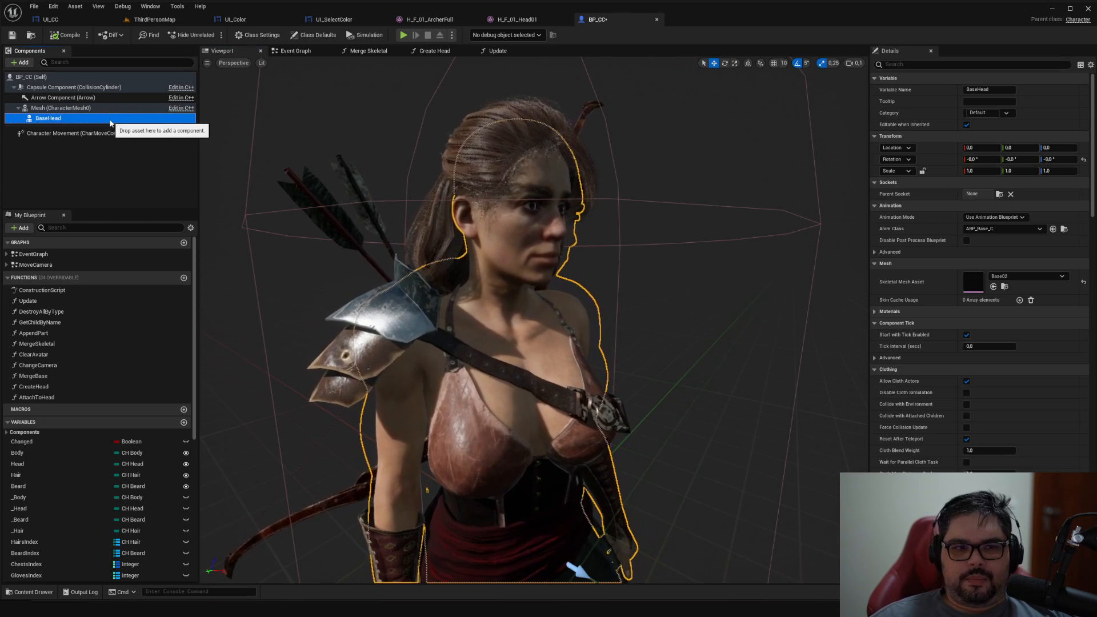
pyautogui.moveTo(406, 216)
pyautogui.mouseDown(button='right')
pyautogui.moveTo(523, 216)
pyautogui.moveTo(406, 197)
pyautogui.mouseUp(button='right')
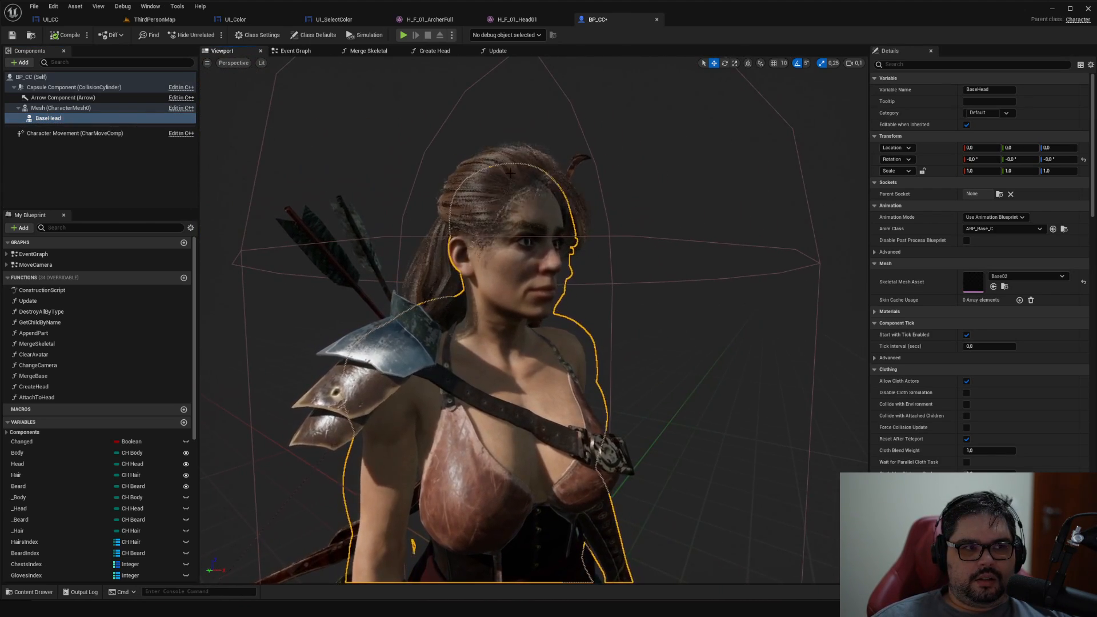
pyautogui.click(60, 109)
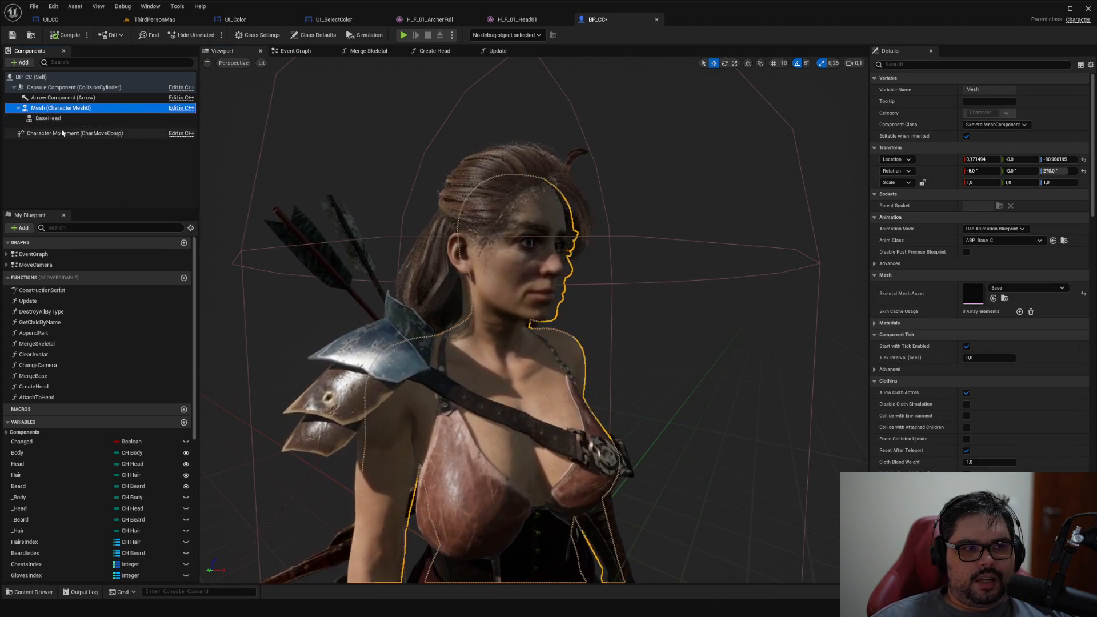
pyautogui.click(60, 117)
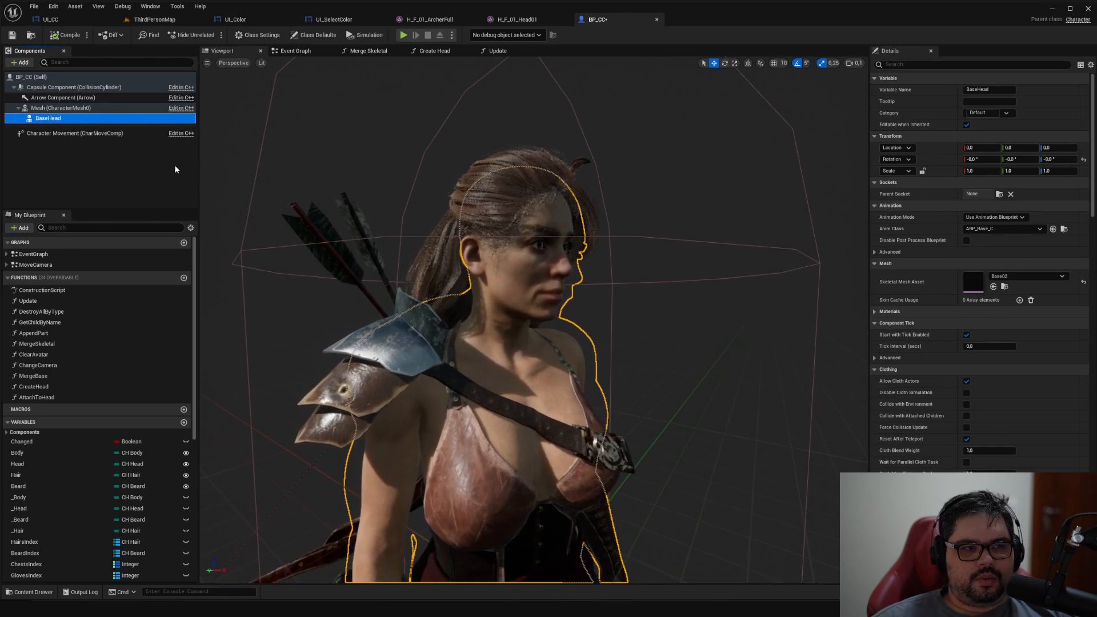
pyautogui.click(58, 108)
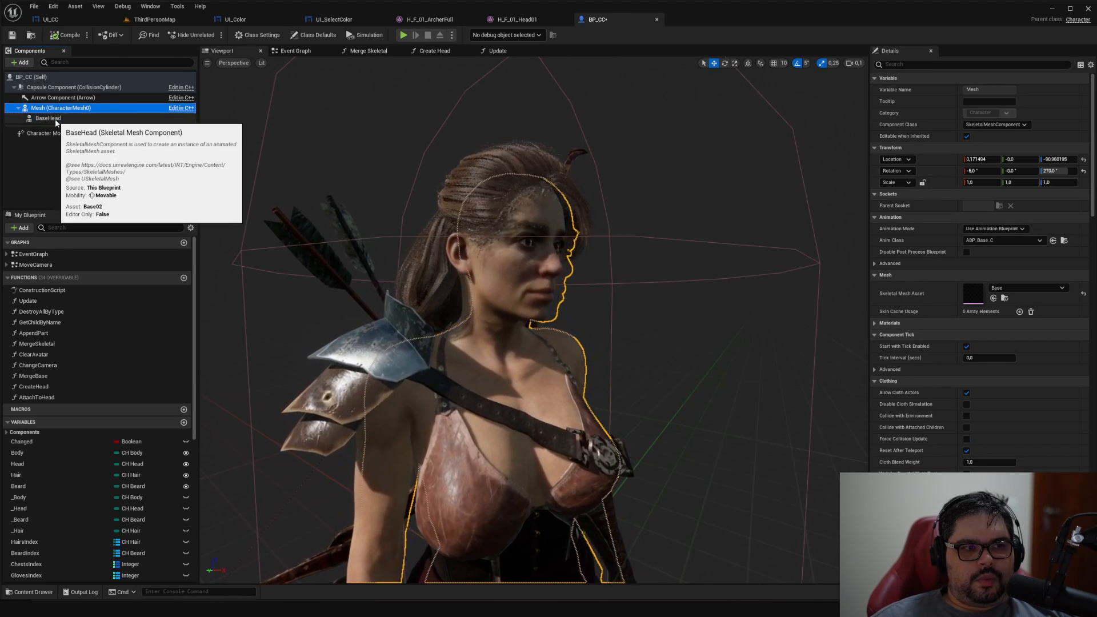
pyautogui.click(47, 118)
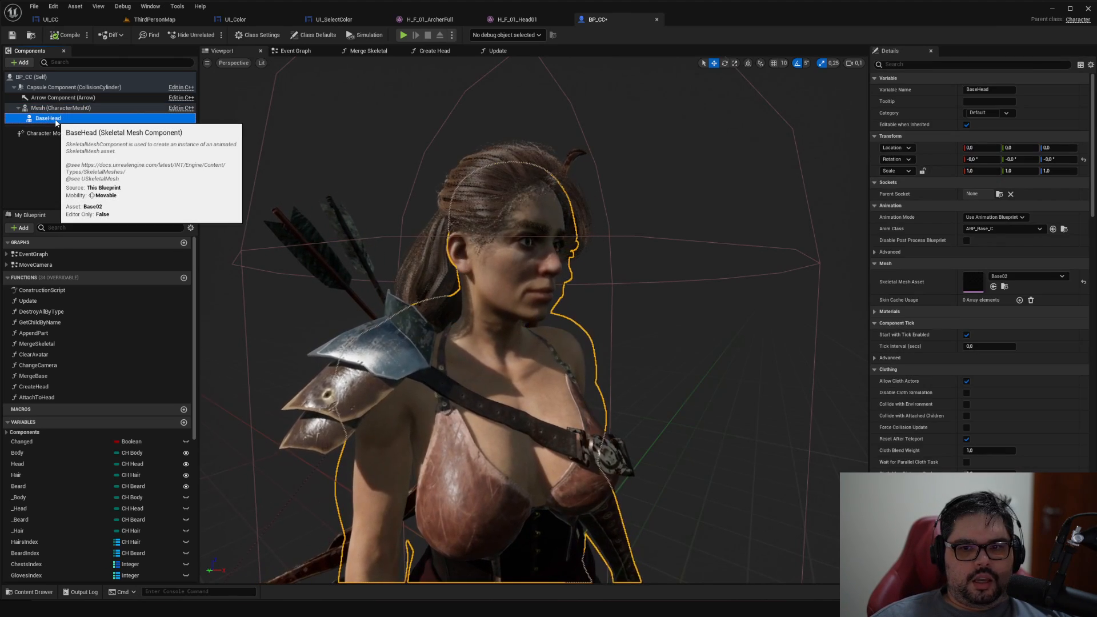
pyautogui.click(91, 107)
pyautogui.click(87, 116)
pyautogui.click(86, 108)
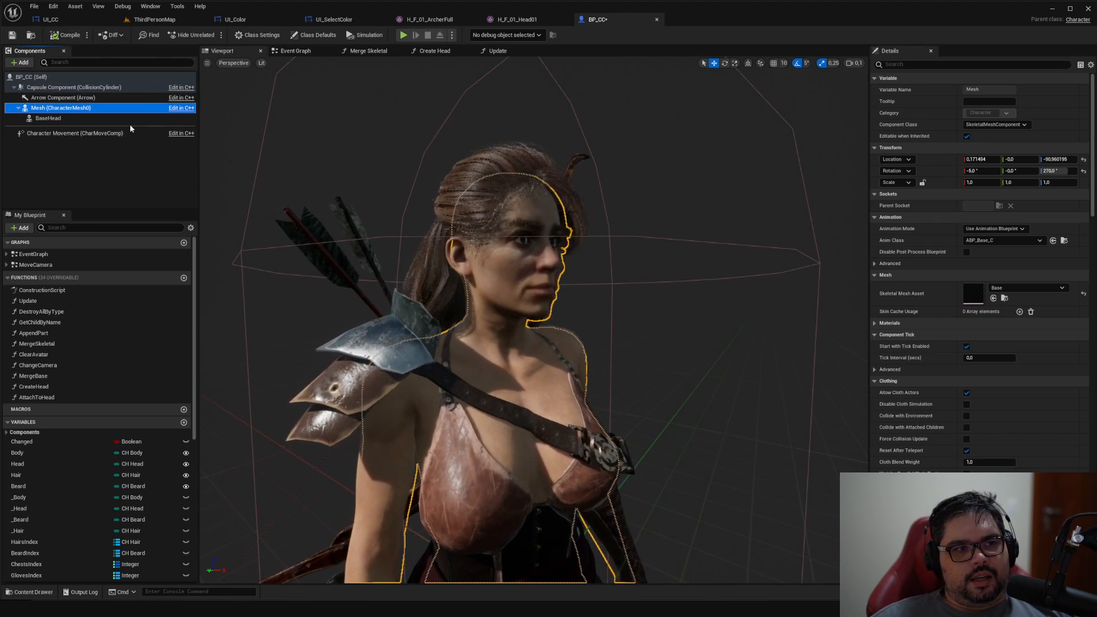
pyautogui.click(989, 298)
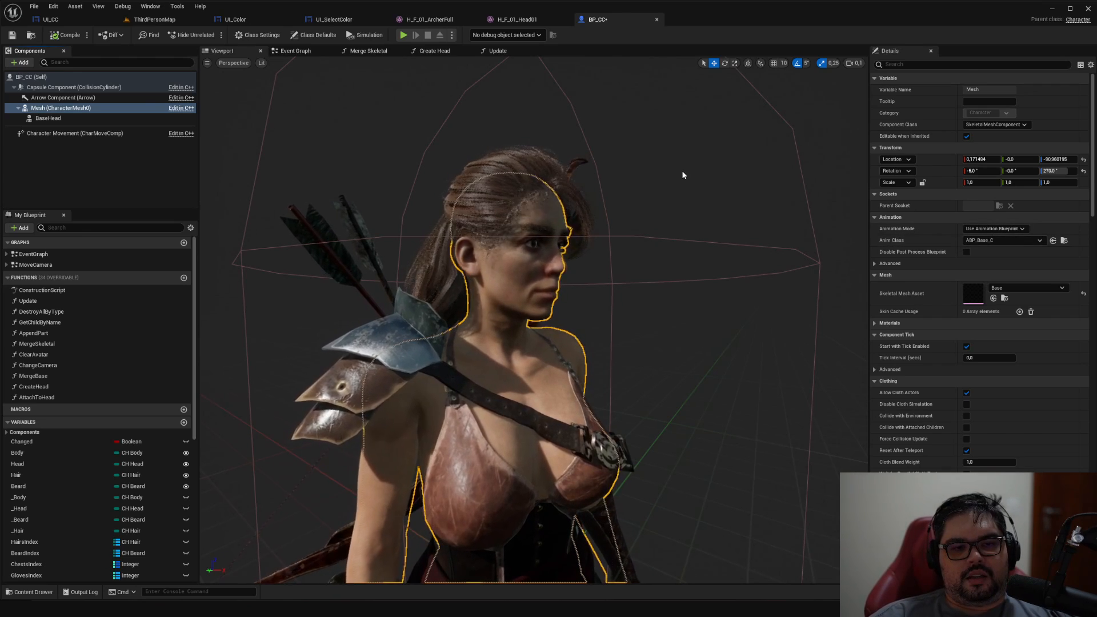
pyautogui.click(282, 52)
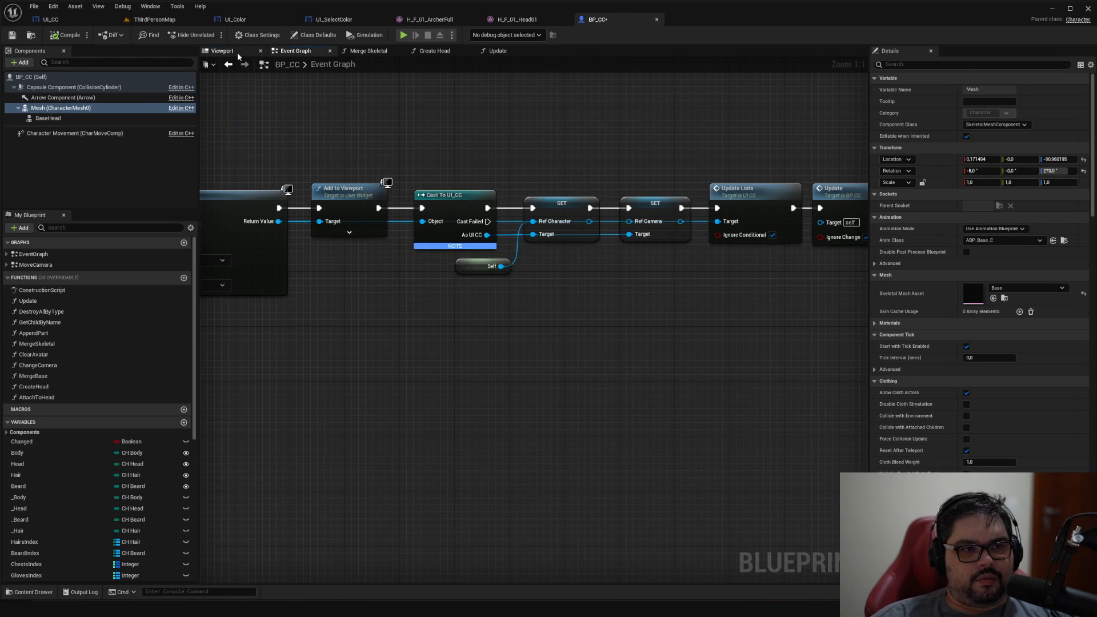
pyautogui.click(233, 52)
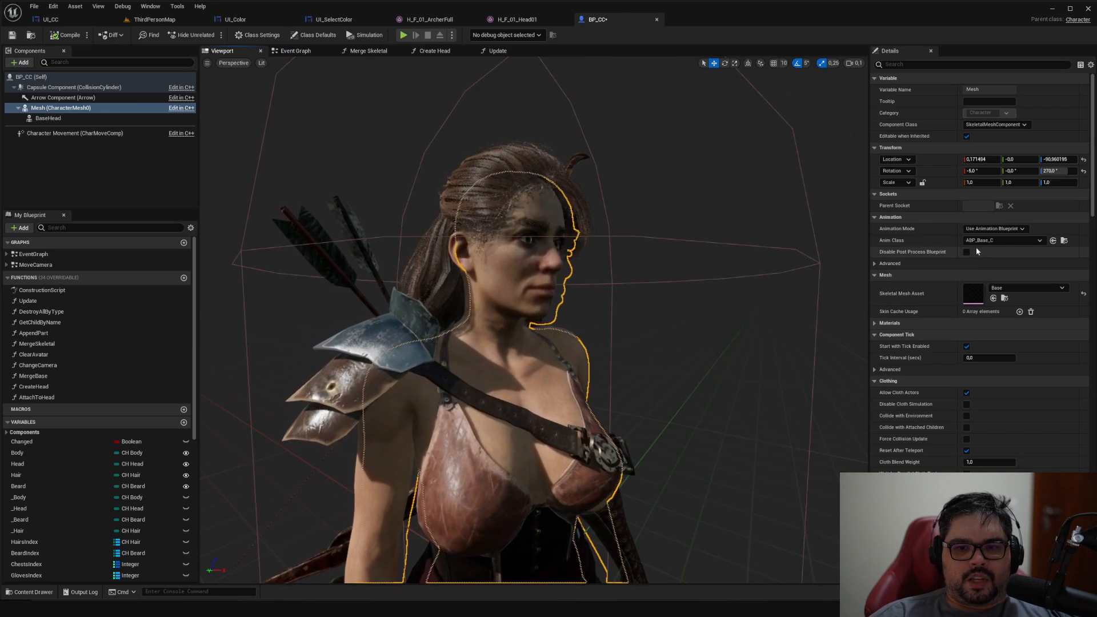
# Browse the project content to the Player/Rigs folder and open the ABP_Base animation blueprint.
pyautogui.hotkey('ctrl', 'space')
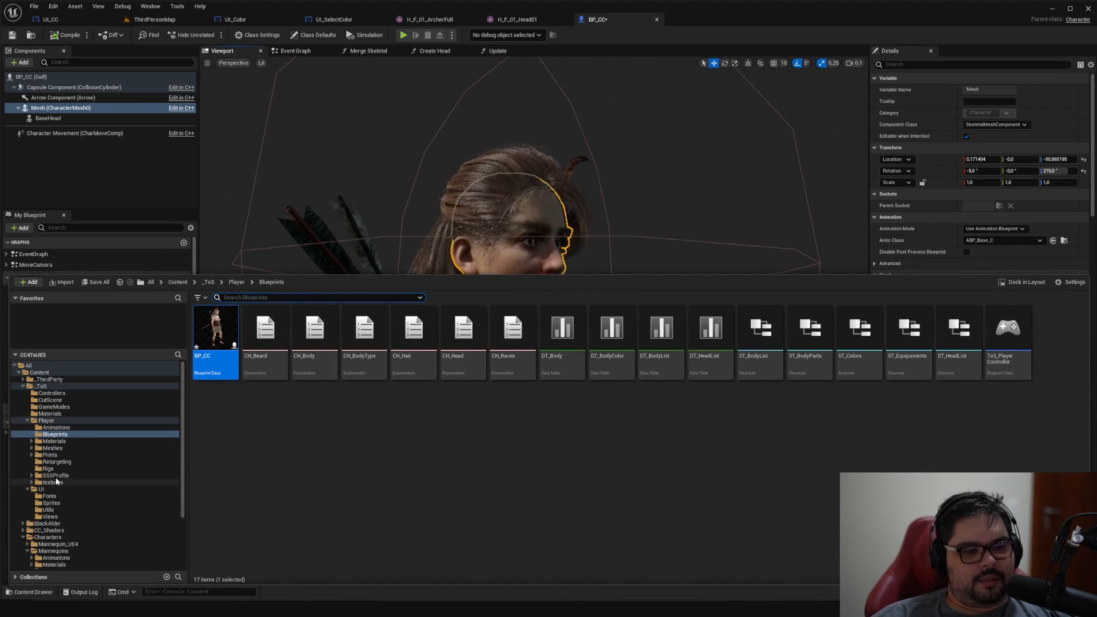
pyautogui.click(50, 428)
pyautogui.click(51, 434)
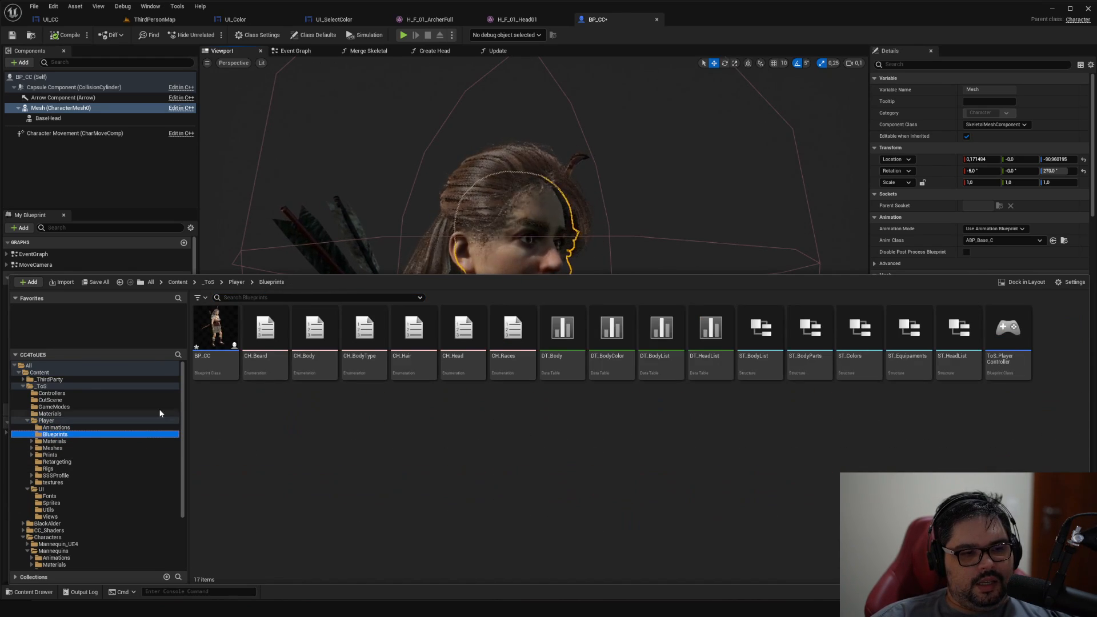
pyautogui.click(52, 447)
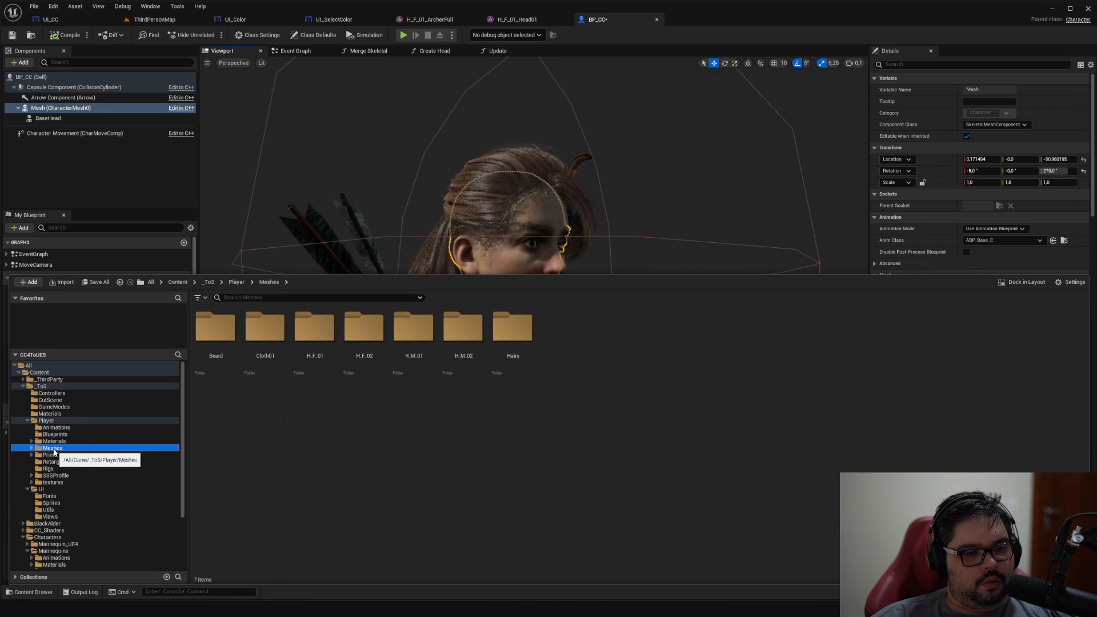
pyautogui.click(52, 461)
pyautogui.click(49, 469)
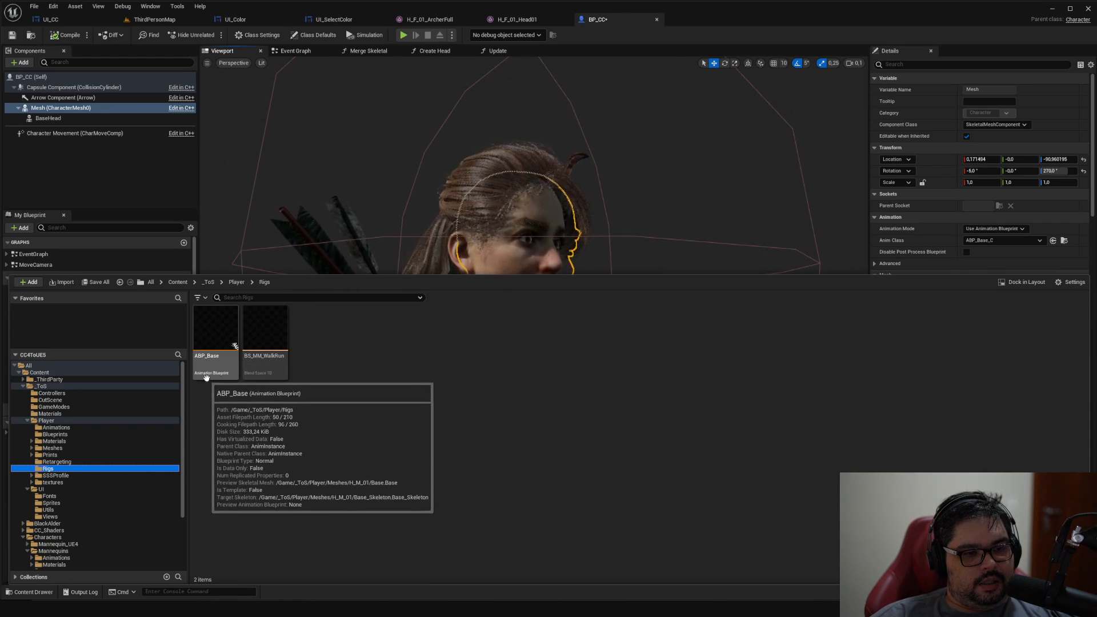
pyautogui.click(227, 377)
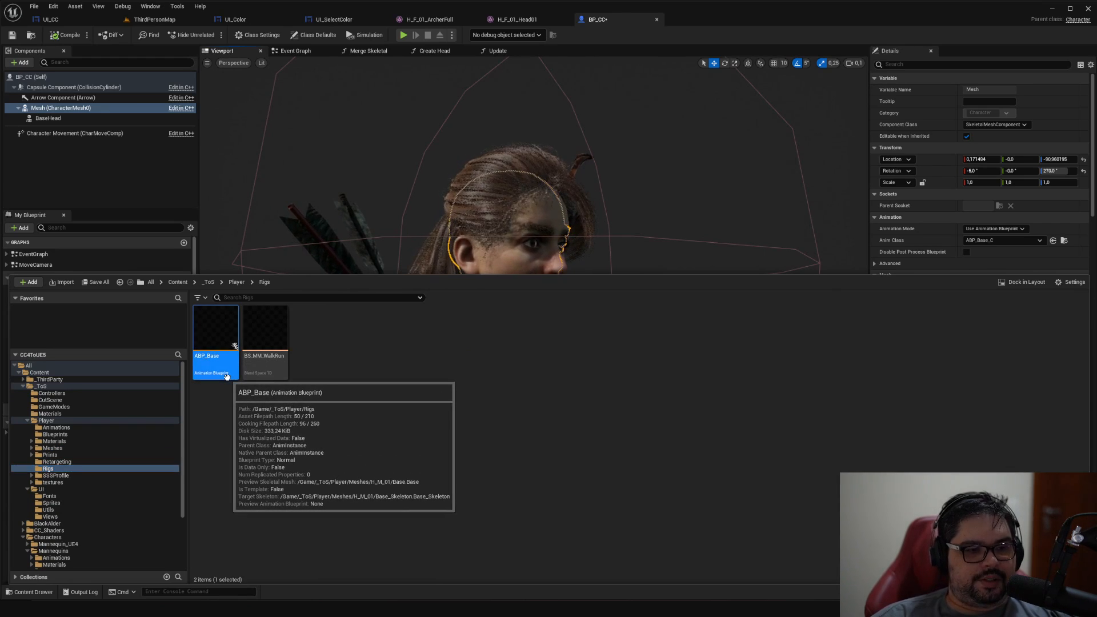
pyautogui.doubleClick(227, 377)
# Examine the ABP_Base event graph, covering the character reference setup, the update check and the velocity, movement and falling sections.
pyautogui.moveTo(444, 402); pyautogui.dragTo(381, 308, button='right')
pyautogui.moveTo(453, 399); pyautogui.dragTo(489, 434, button='right')
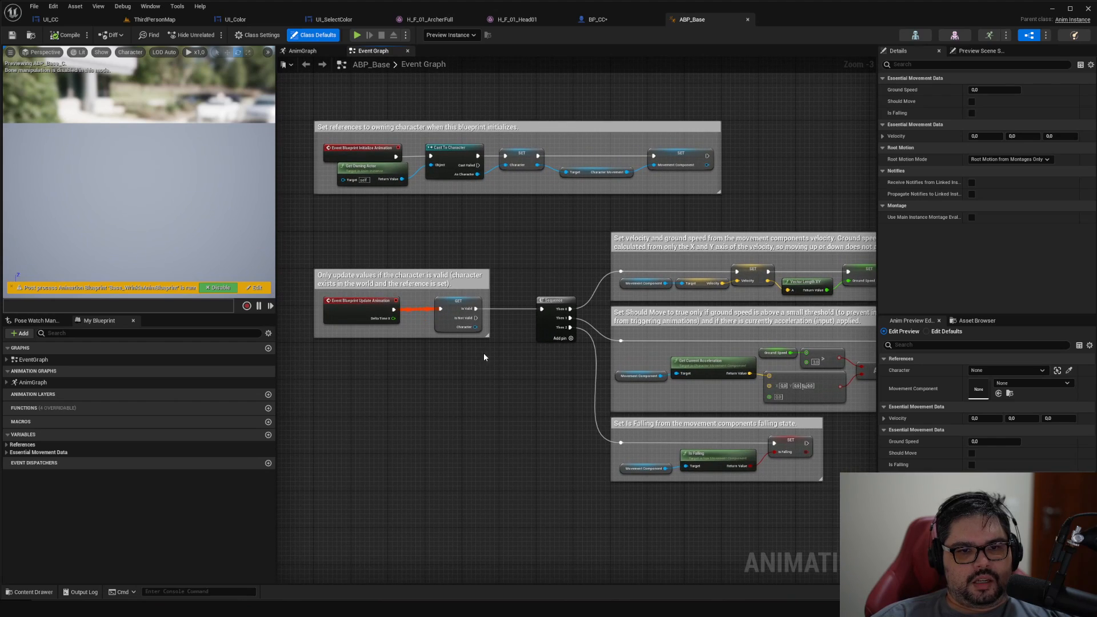
pyautogui.scroll(3, 483, 352)
pyautogui.moveTo(458, 349); pyautogui.dragTo(507, 417, button='right')
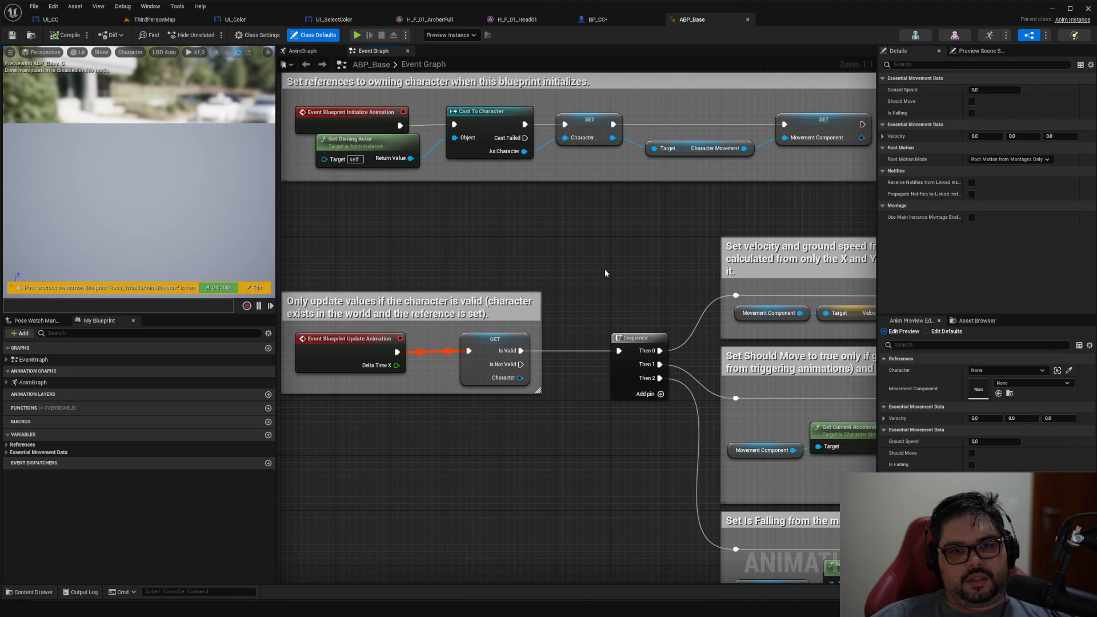
pyautogui.moveTo(478, 193); pyautogui.dragTo(448, 73, button='right')
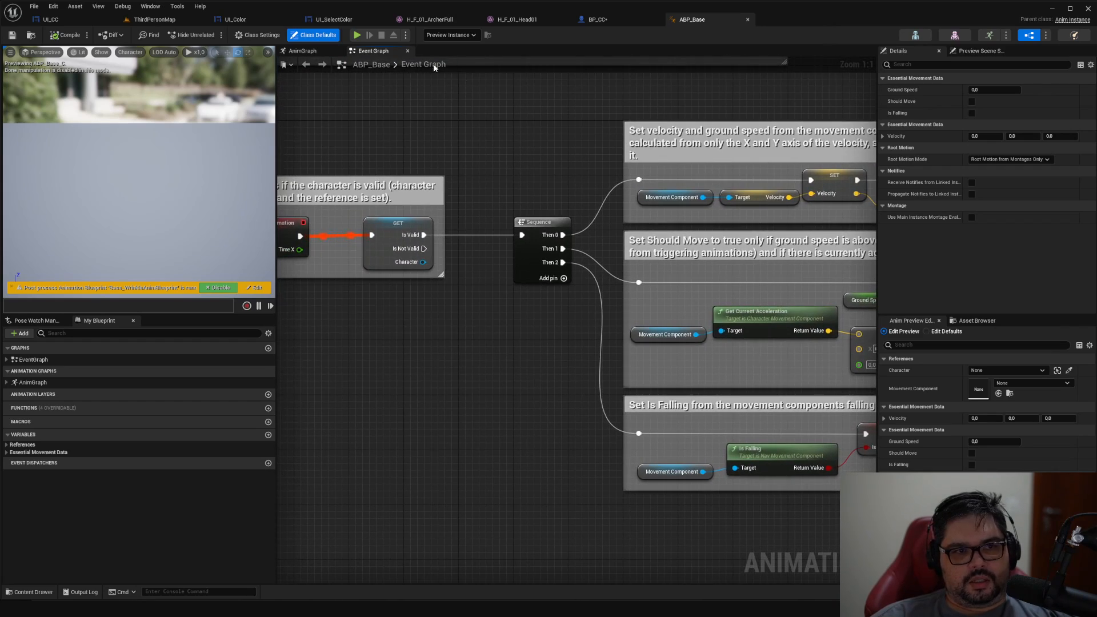
pyautogui.moveTo(611, 170); pyautogui.dragTo(739, 244, button='right')
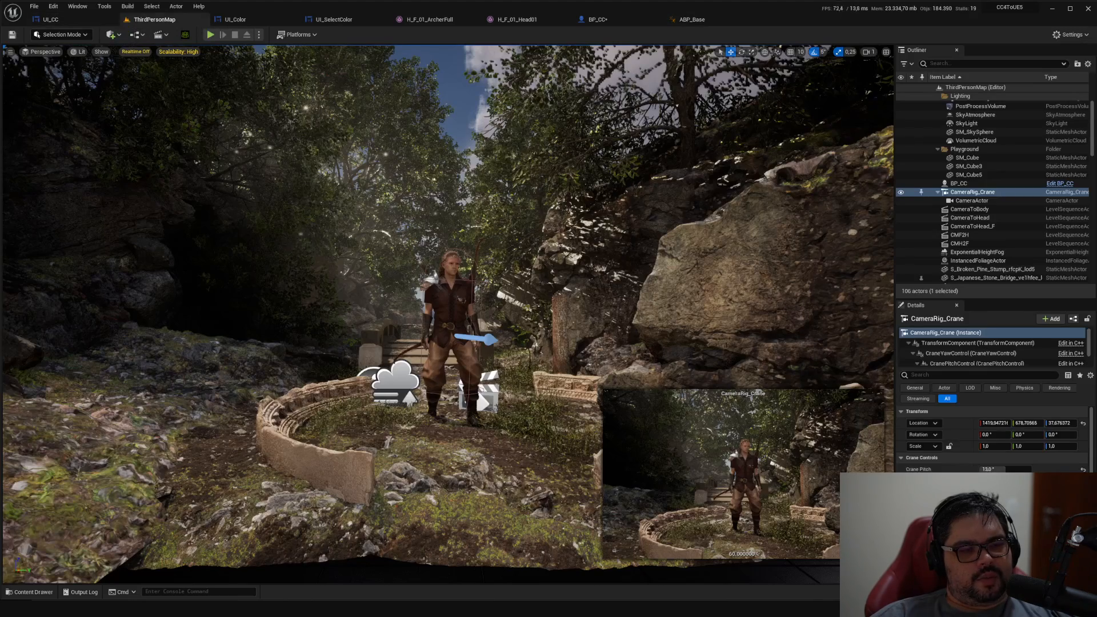
# Place a Player Start actor on the open grid floor in front of the camera crane in ThirdPersonMap.
pyautogui.moveTo(440, 280)
pyautogui.mouseDown(button='right')
pyautogui.moveTo(468, 320)
pyautogui.moveTo(663, 331)
pyautogui.moveTo(583, 297)
pyautogui.moveTo(657, 302)
pyautogui.moveTo(514, 297)
pyautogui.moveTo(441, 273)
pyautogui.mouseUp(button='right')
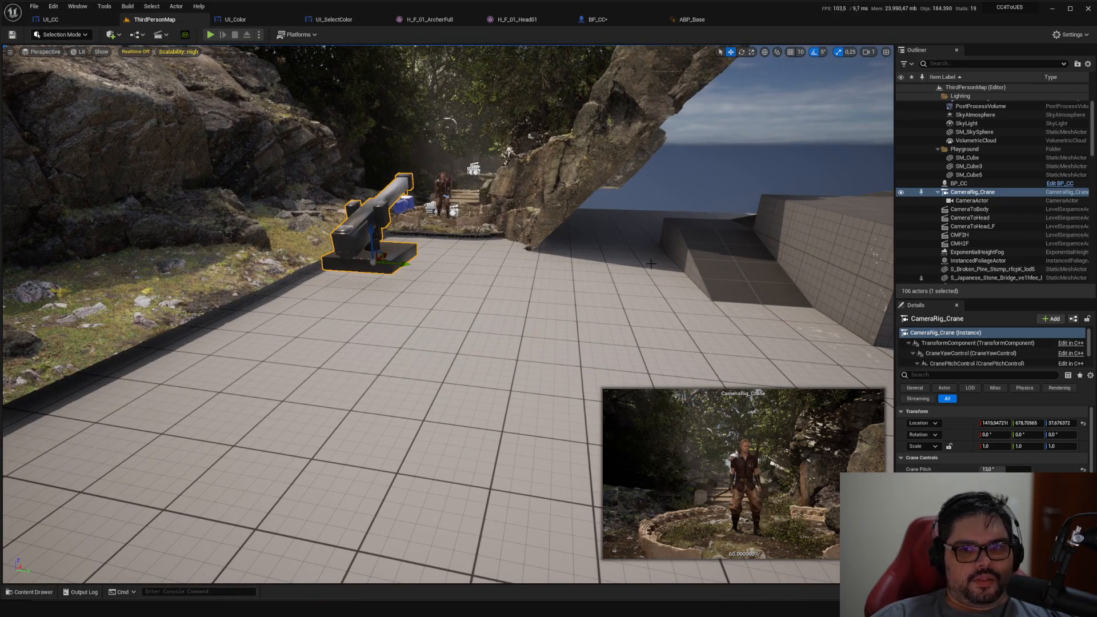
pyautogui.hotkey('ctrl', 'space')
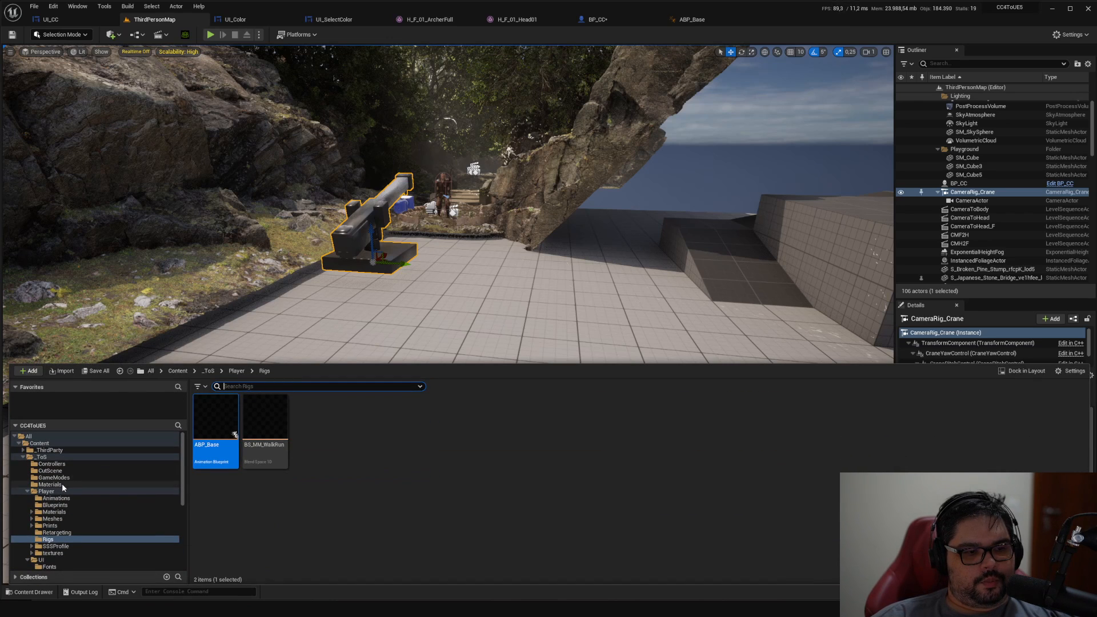
pyautogui.moveTo(384, 288); pyautogui.dragTo(399, 315, button='right')
pyautogui.click(111, 34)
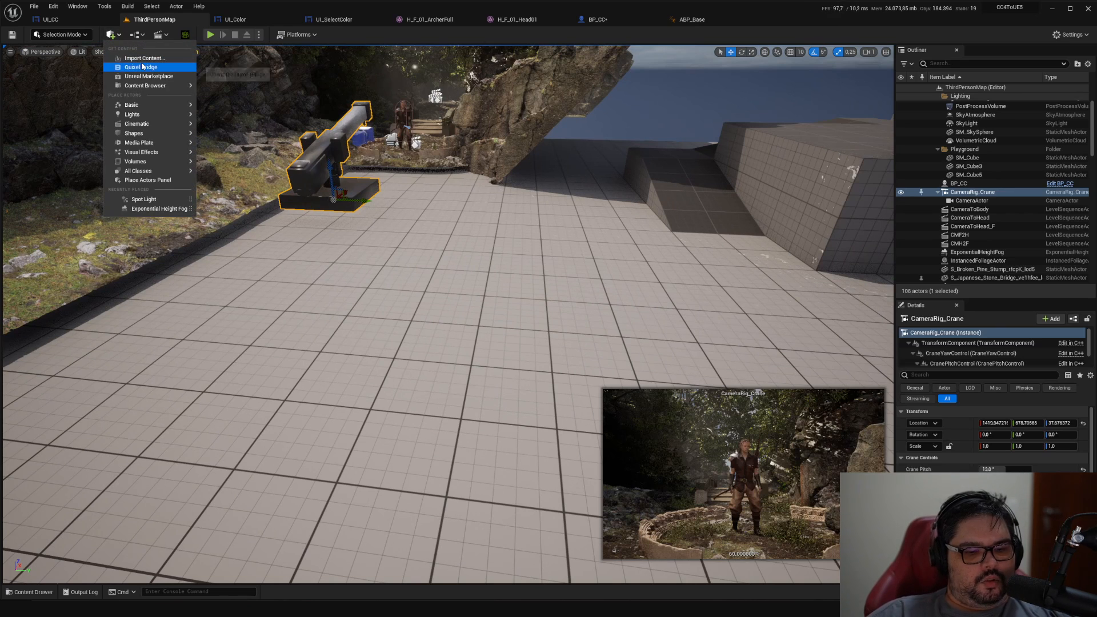
pyautogui.write('player')
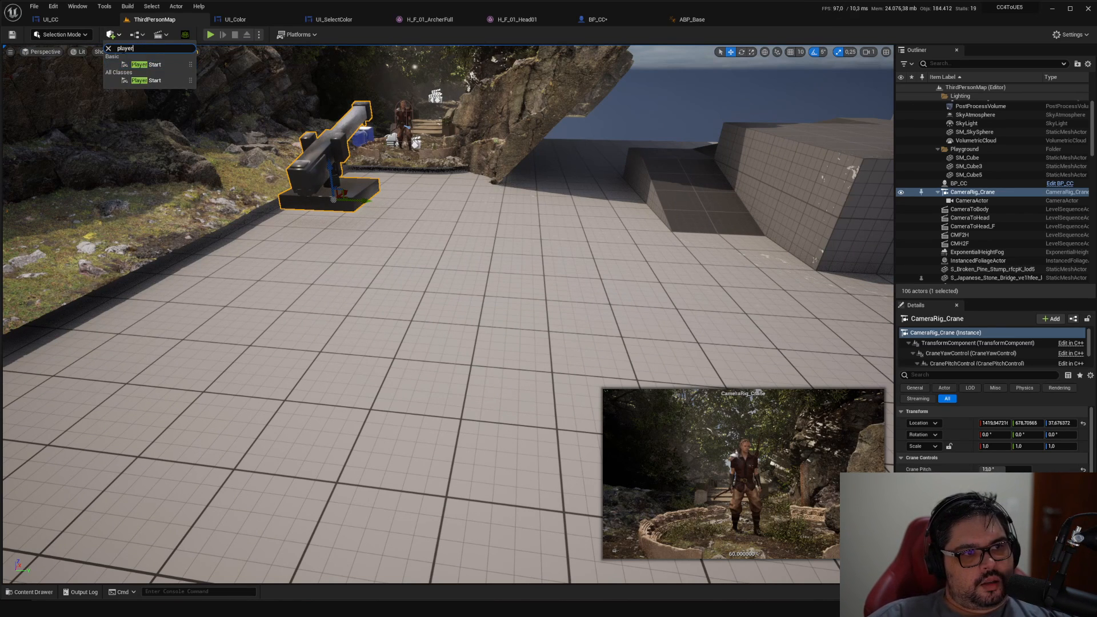
pyautogui.moveTo(131, 64); pyautogui.dragTo(379, 363)
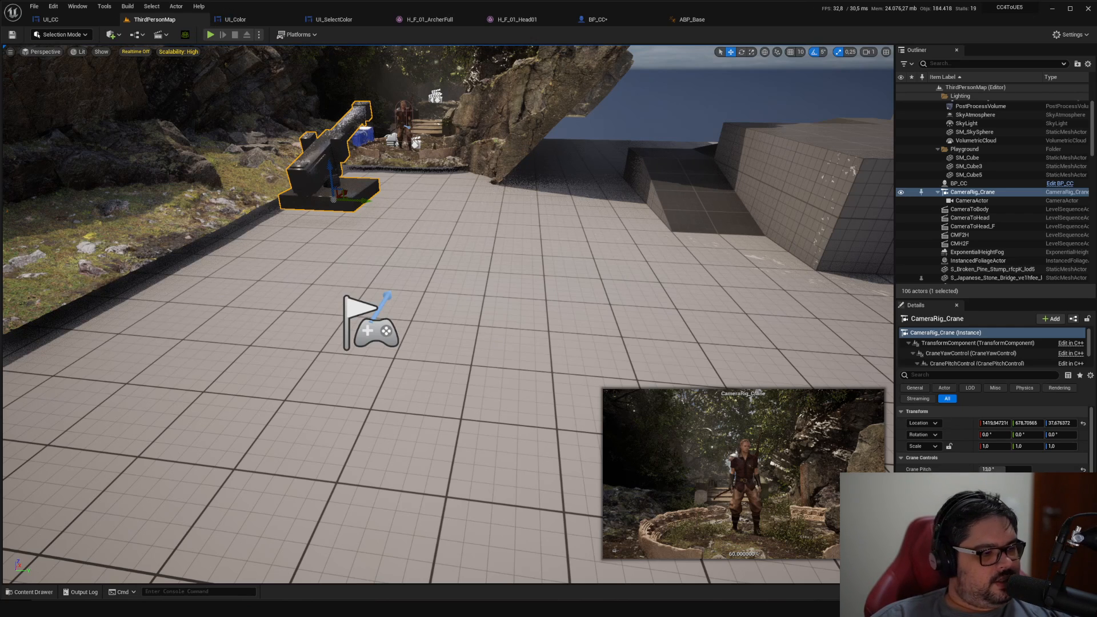
# Switch away from the level editor to close Blender and Character Creator.
pyautogui.hotkey('alt', 'Tab')
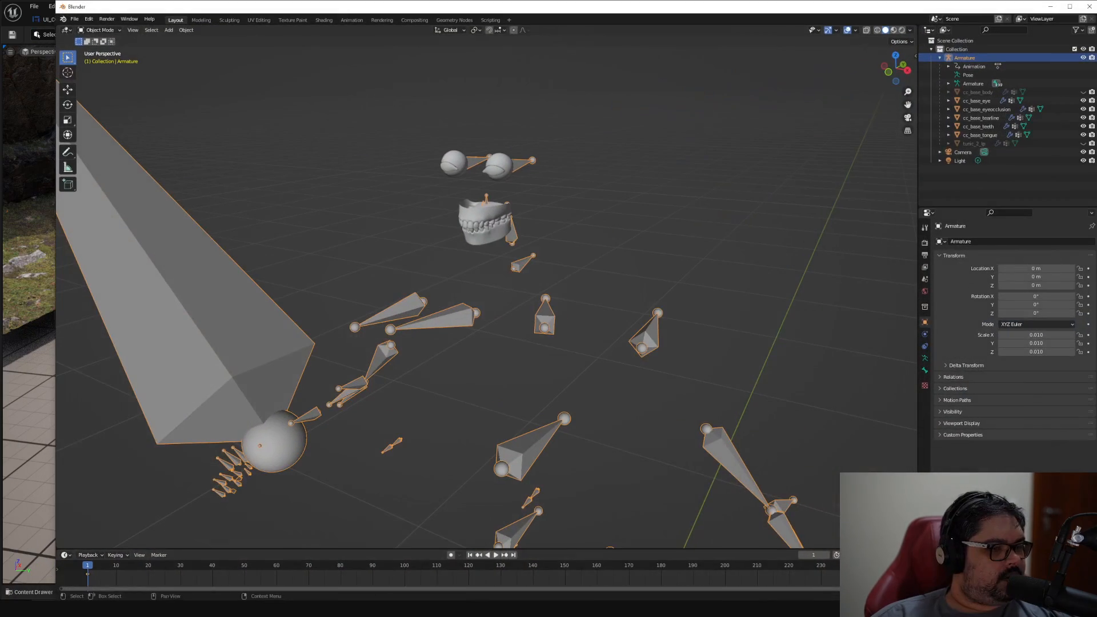
pyautogui.click(1088, 7)
pyautogui.click(594, 323)
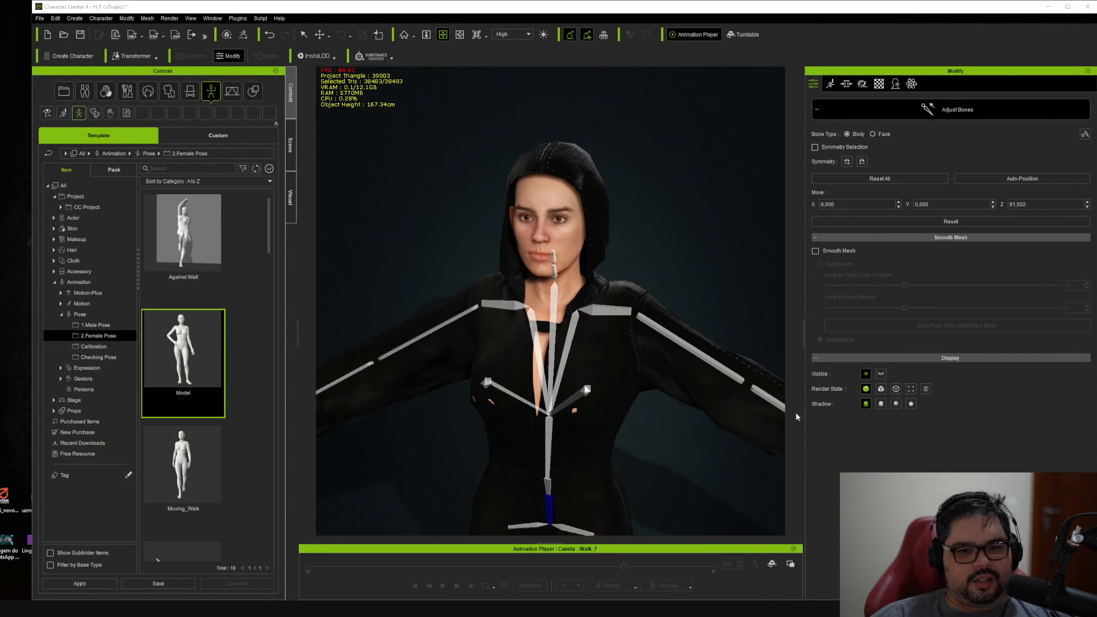
pyautogui.click(634, 419)
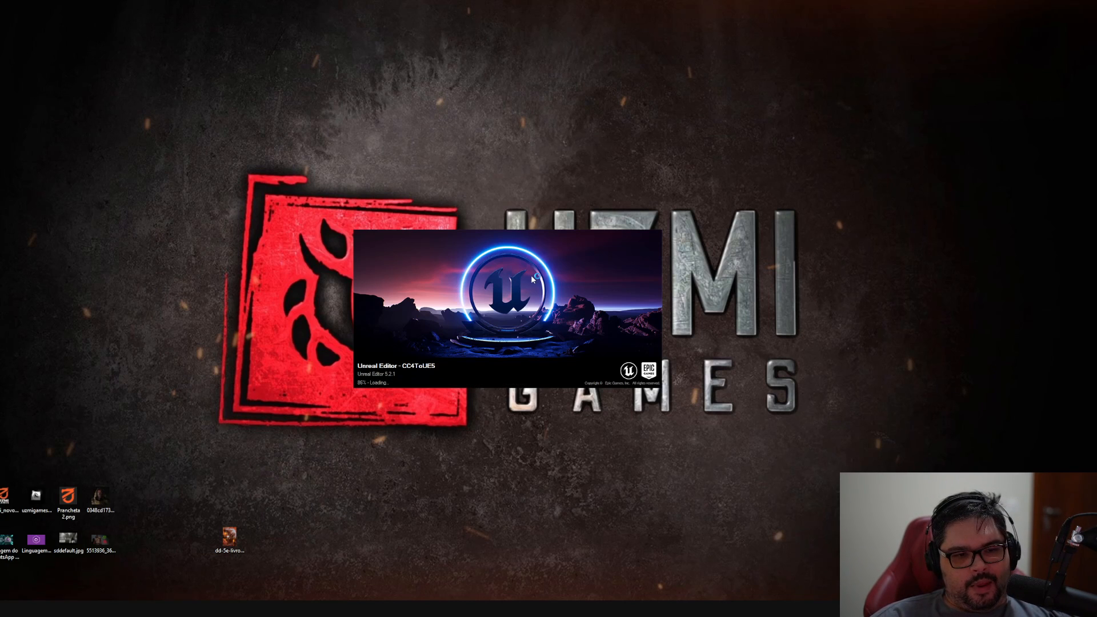
# Restore the auto-saved BP_CC package as the editor starts and dismiss the revision control notice.
pyautogui.click(304, 245)
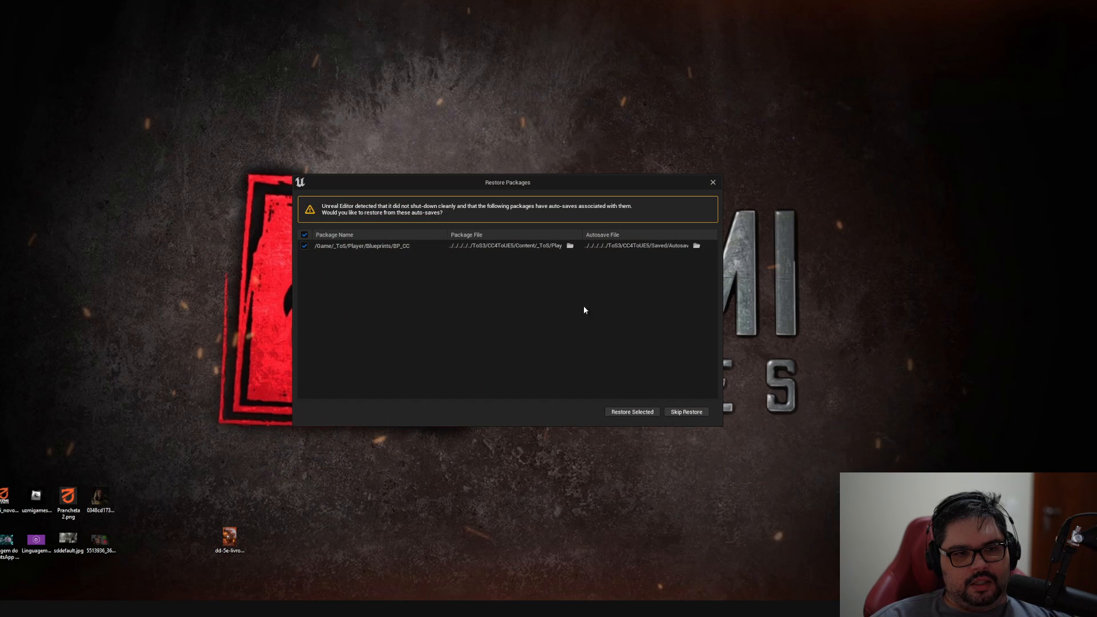
pyautogui.click(634, 412)
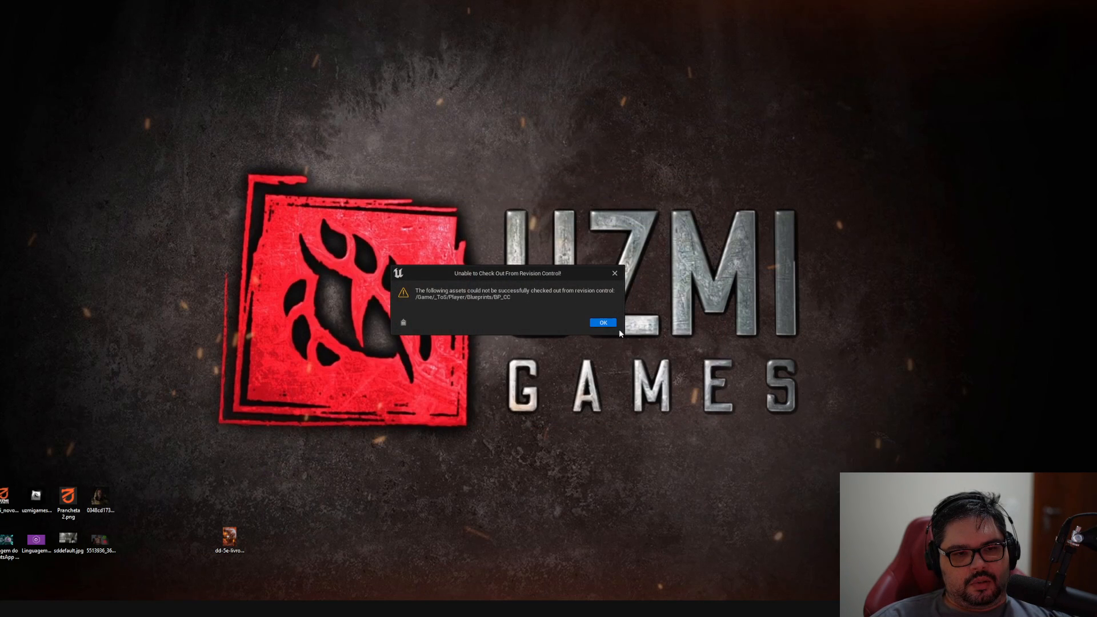
pyautogui.click(603, 322)
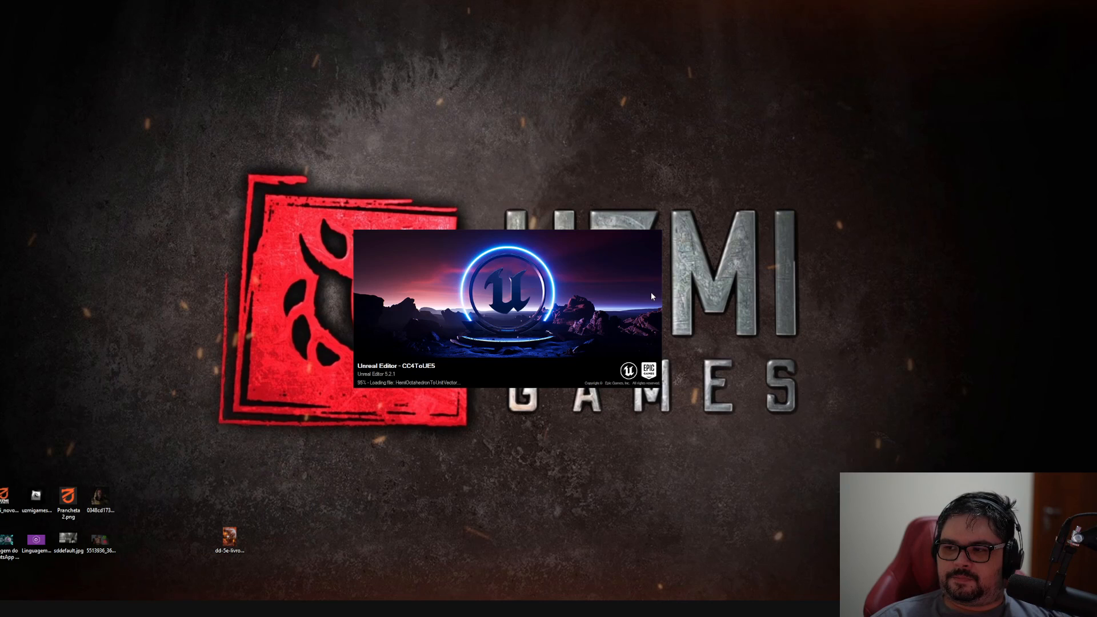
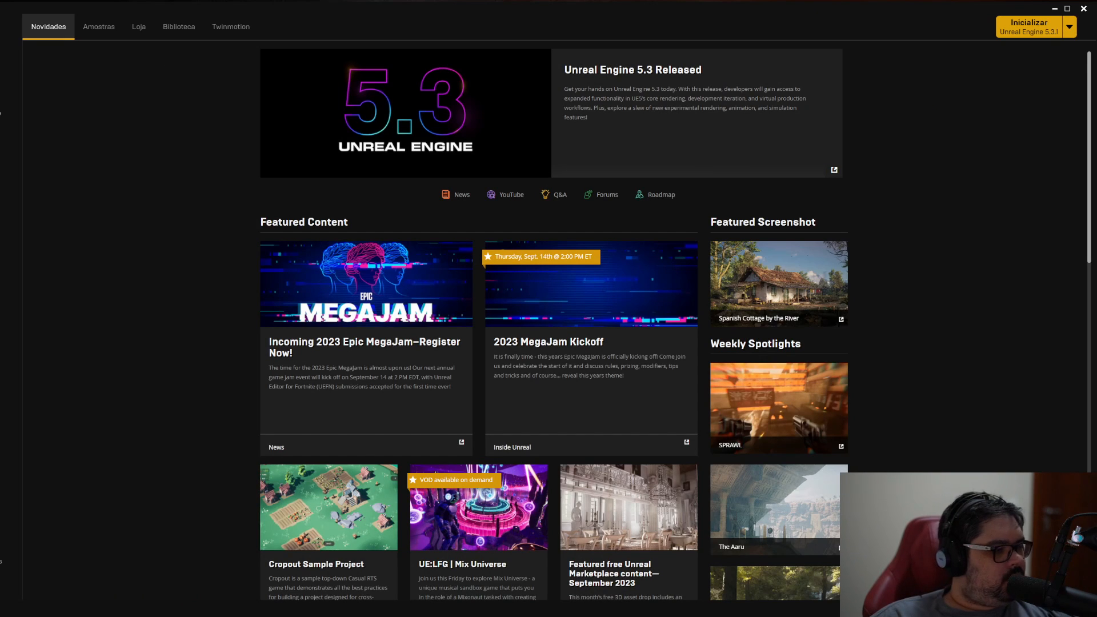
# Switch back to Unreal Editor and place a Player Start actor on the open grid floor in front of the camera crane.
pyautogui.hotkey('alt', 'Tab')
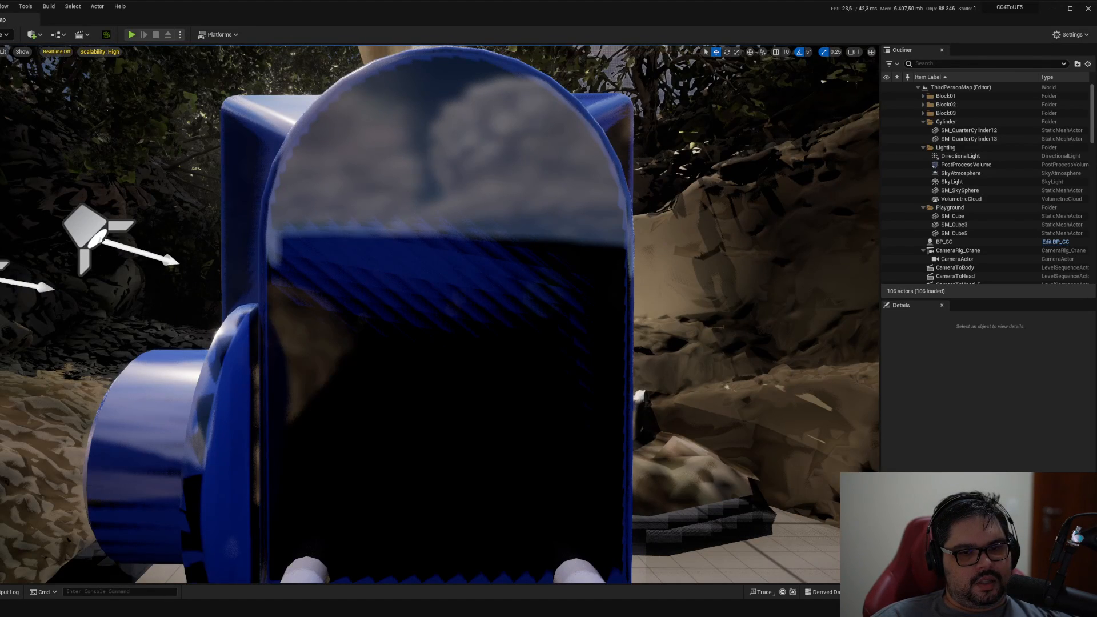
pyautogui.press('s')
pyautogui.moveTo(439, 314); pyautogui.dragTo(674, 262, button='right')
pyautogui.press('s')
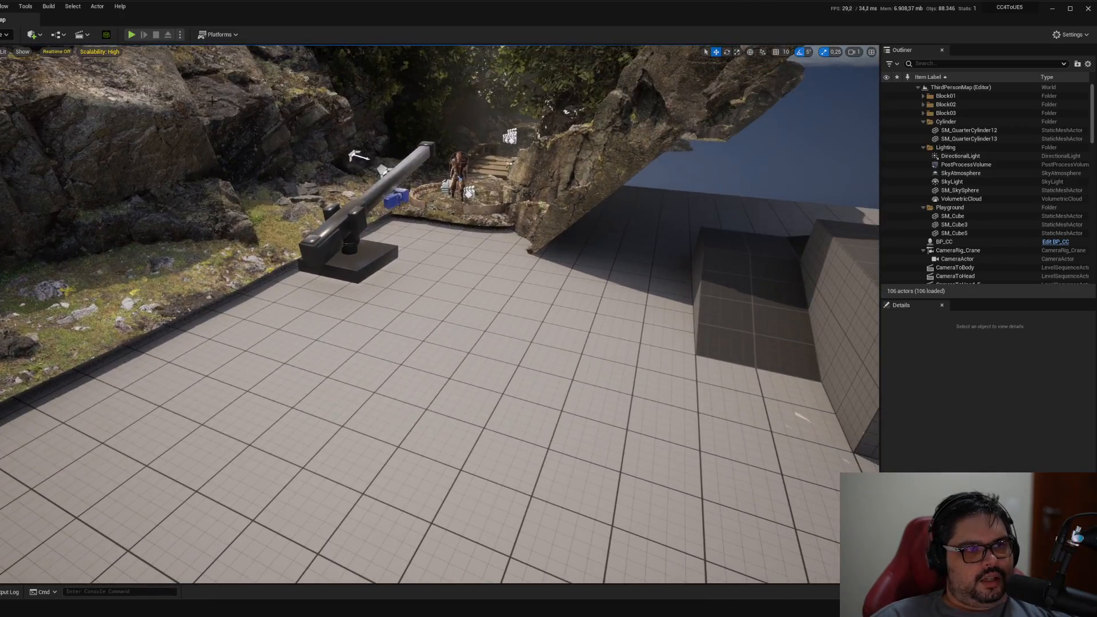
pyautogui.click(32, 34)
pyautogui.write('player')
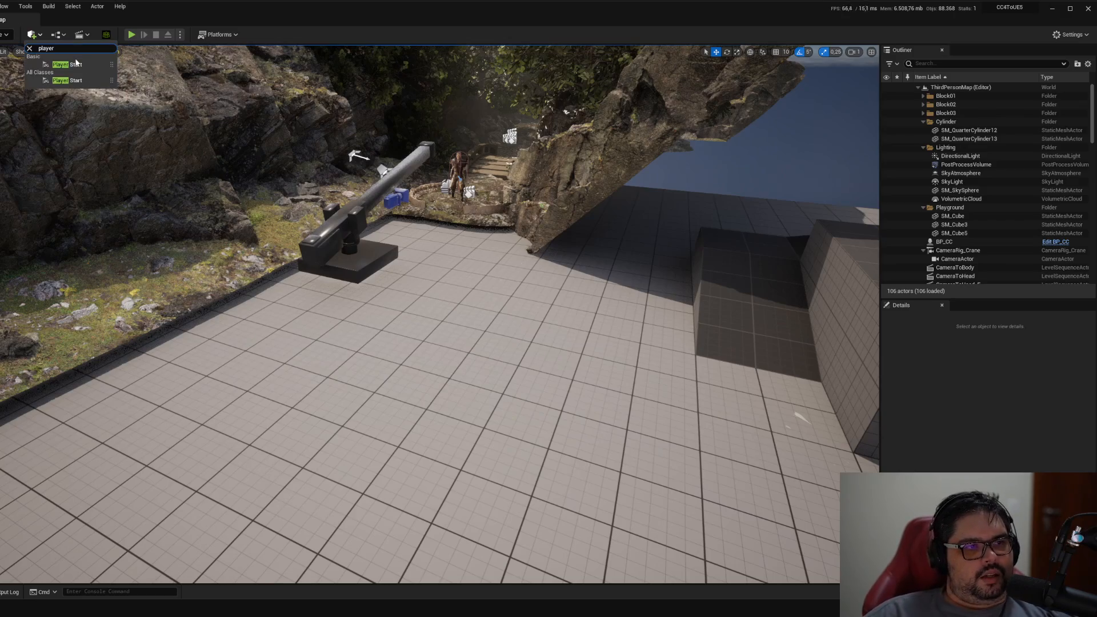
pyautogui.moveTo(71, 64); pyautogui.dragTo(319, 466)
pyautogui.moveTo(319, 466); pyautogui.dragTo(388, 542, button='right')
pyautogui.press('w')
pyautogui.moveTo(405, 339); pyautogui.dragTo(427, 269, button='right')
pyautogui.press('s')
pyautogui.press('w')
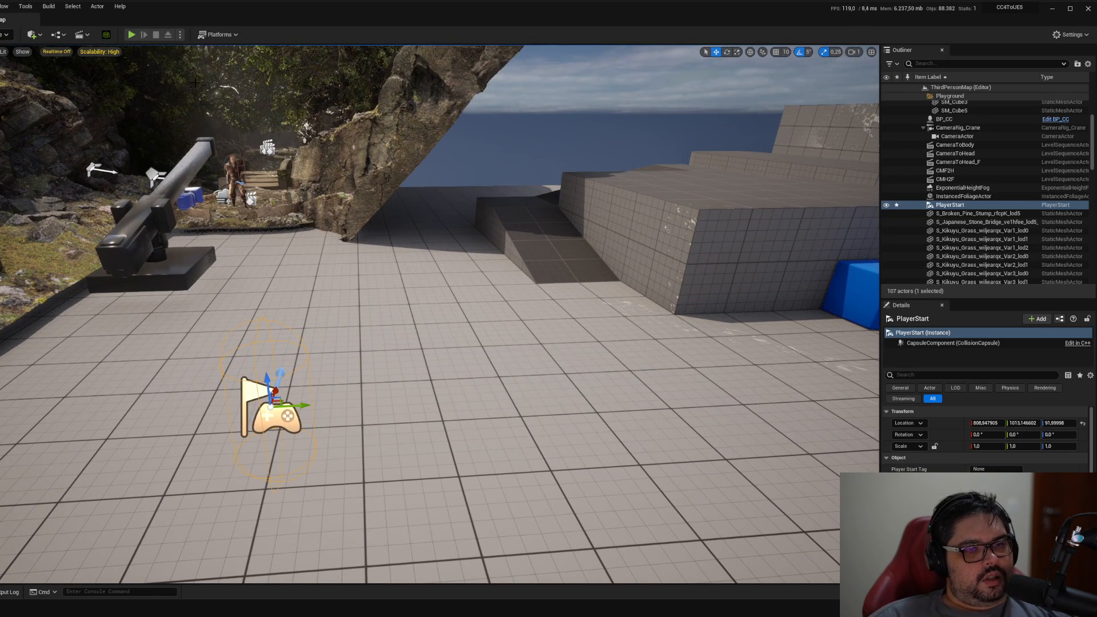
# Open the ToS_CharacterCreator game mode from the GameModes folder and set its default pawn class to BP_CC.
pyautogui.hotkey('ctrl', 'space')
pyautogui.click(57, 426)
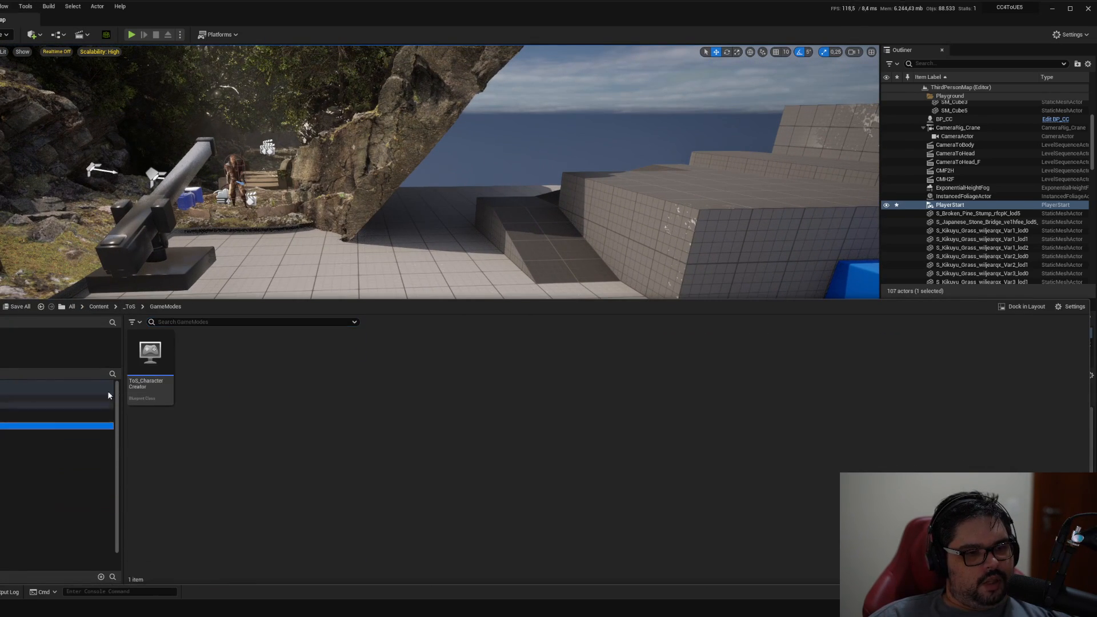
pyautogui.click(128, 380)
pyautogui.doubleClick(164, 372)
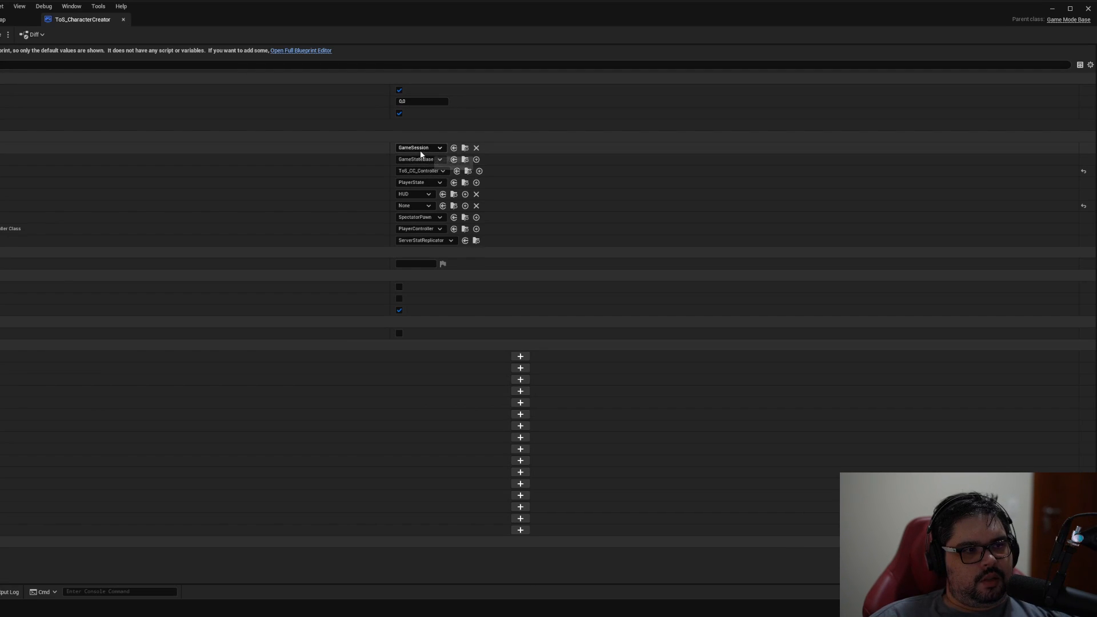
pyautogui.click(427, 207)
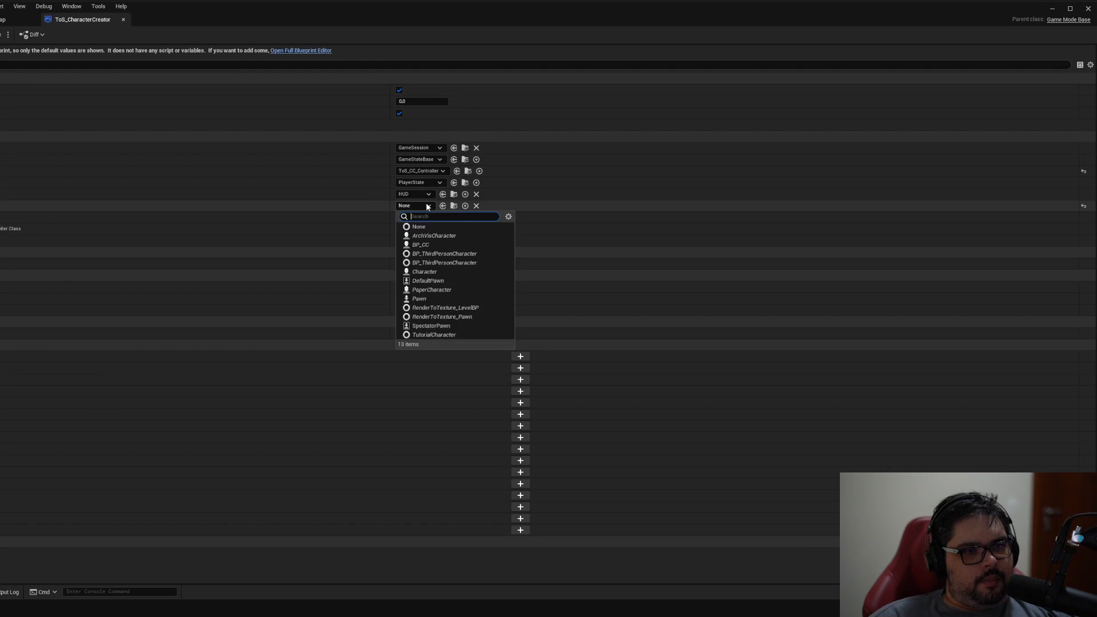
pyautogui.click(446, 245)
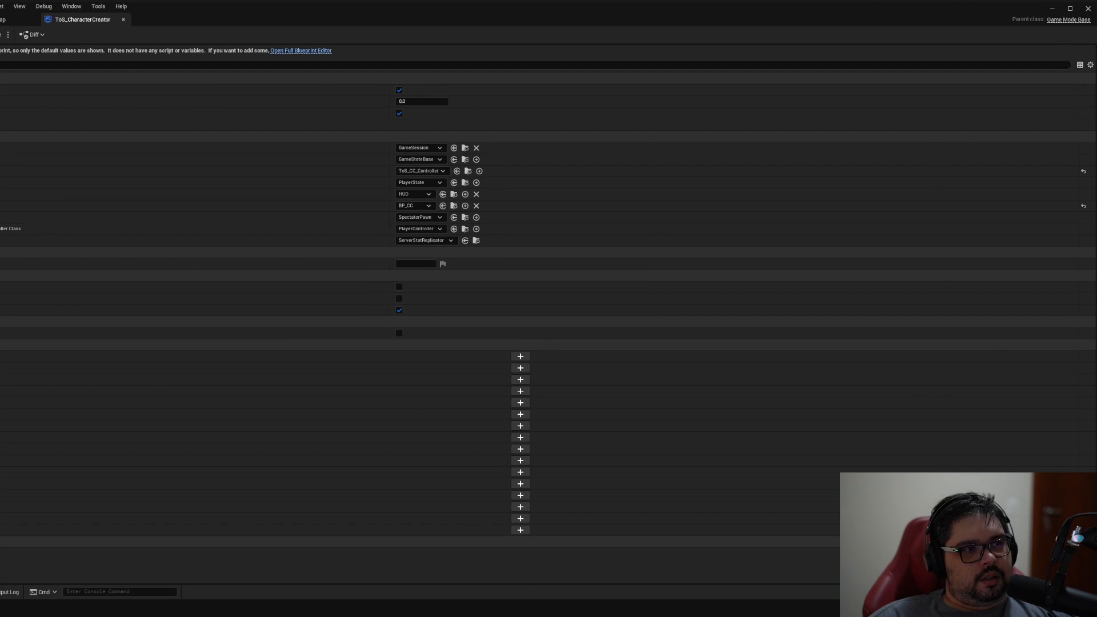
# Play ThirdPersonMap in the editor to test the BP_CC default pawn, and stop the session.
pyautogui.click(3, 19)
pyautogui.click(134, 34)
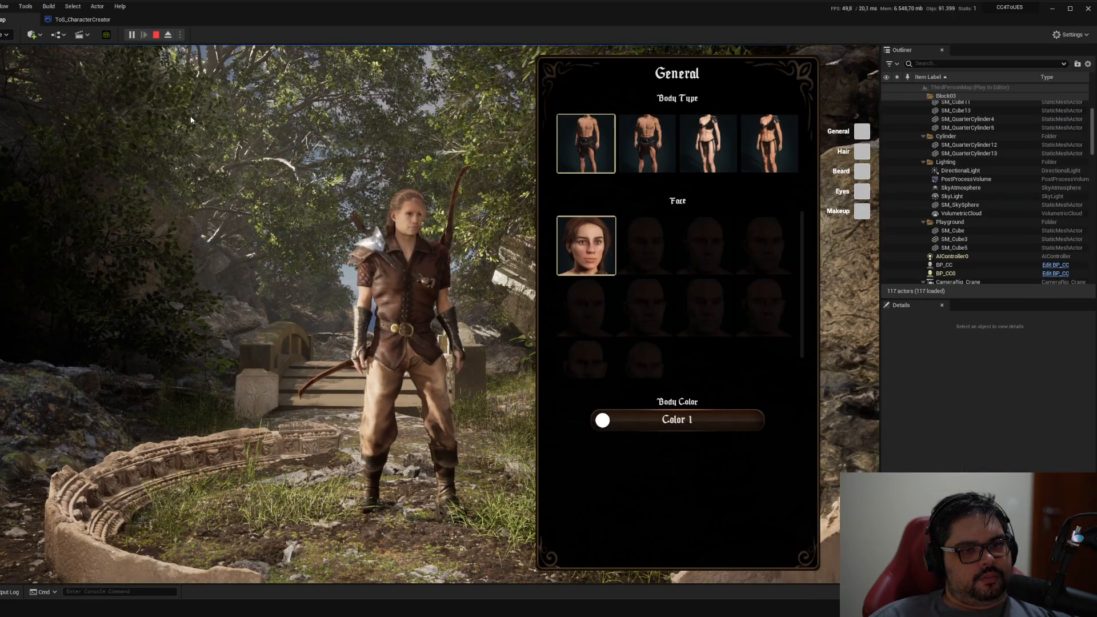
pyautogui.click(155, 35)
# Recheck the class settings of the ToS_CharacterCreator game mode against the level and close its editor.
pyautogui.click(80, 20)
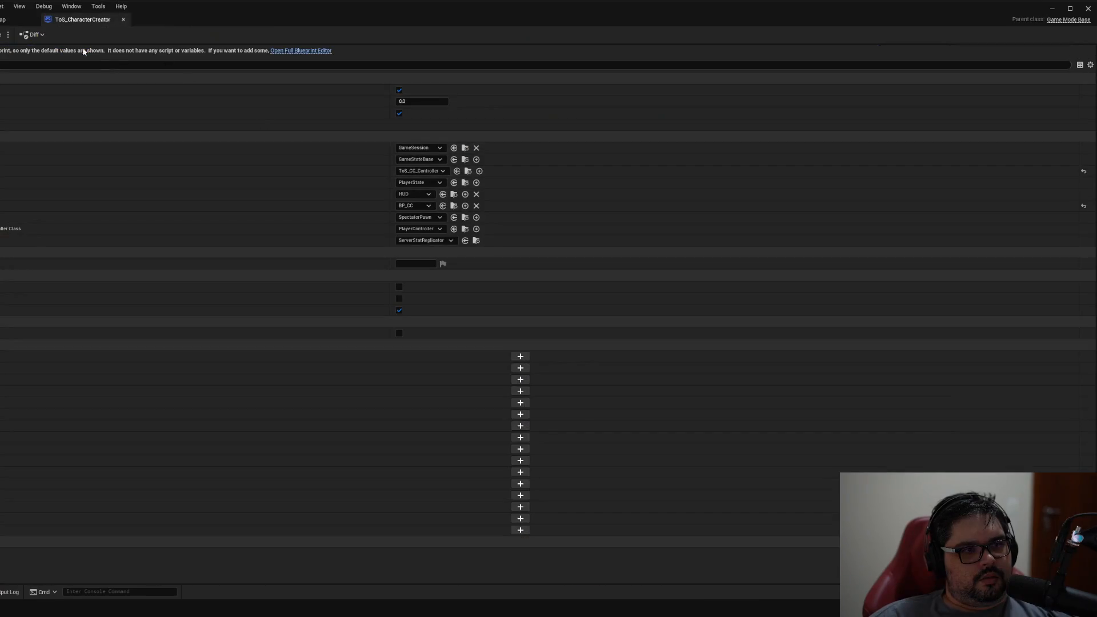
pyautogui.click(5, 22)
pyautogui.moveTo(439, 314); pyautogui.dragTo(337, 330, button='right')
pyautogui.click(82, 20)
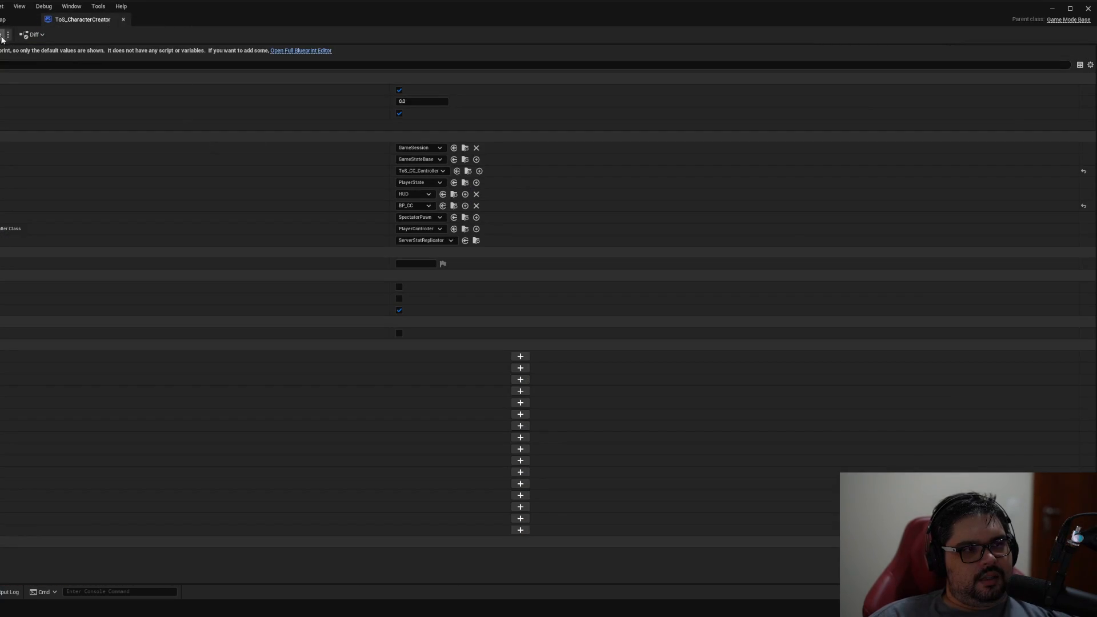
pyautogui.click(123, 20)
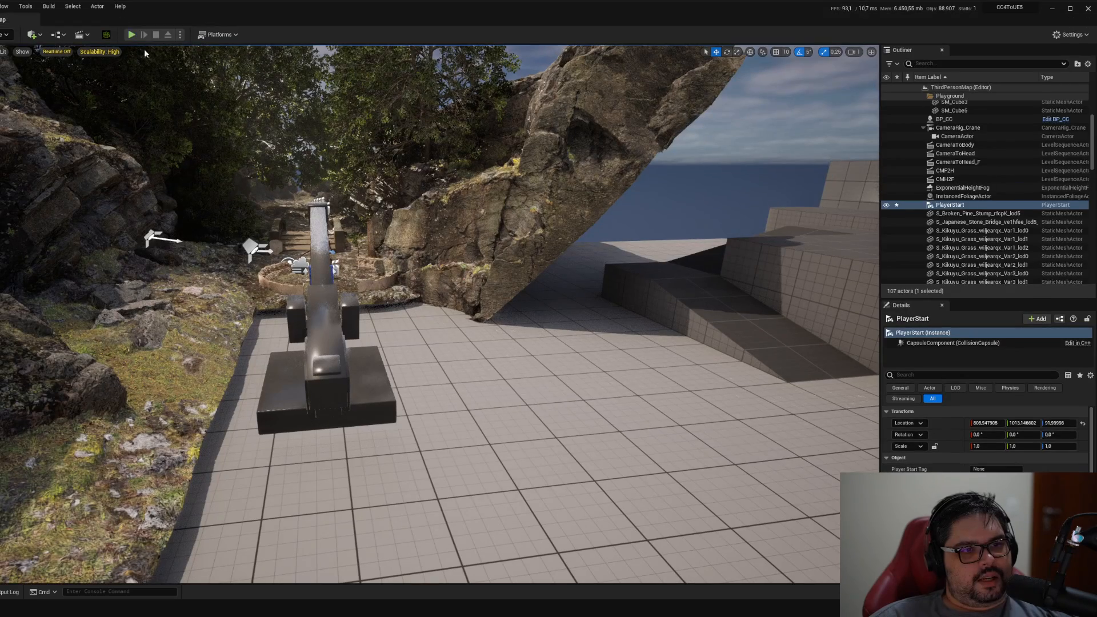
# Duplicate the BP_CC blueprint in the Player/Blueprints folder and name the copy BP_Player.
pyautogui.hotkey('ctrl', 'space')
pyautogui.click(53, 452)
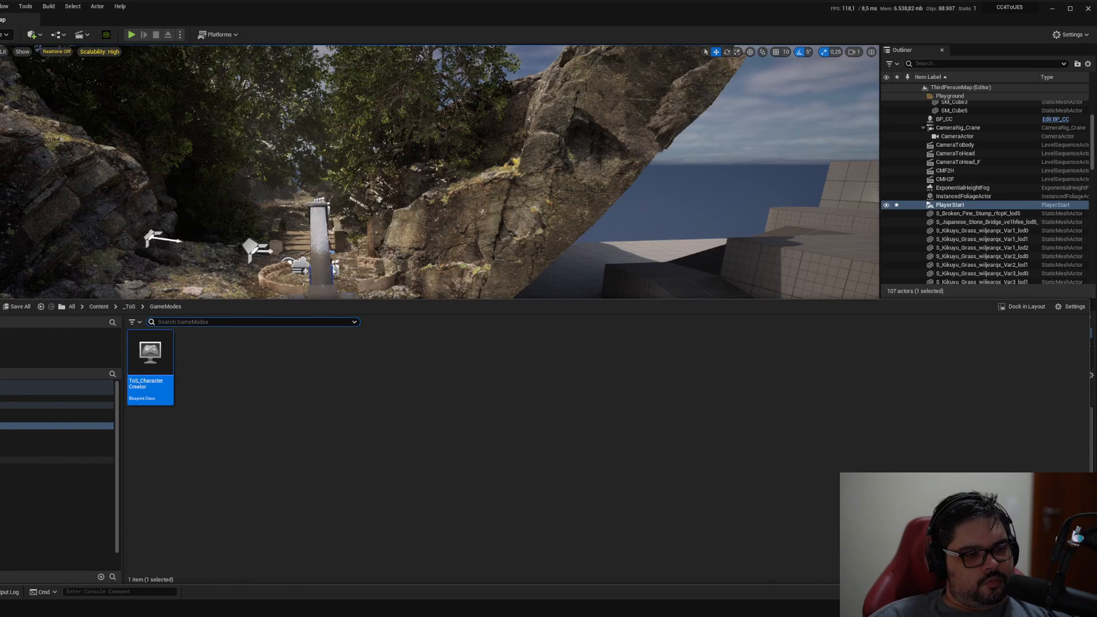
pyautogui.click(151, 366)
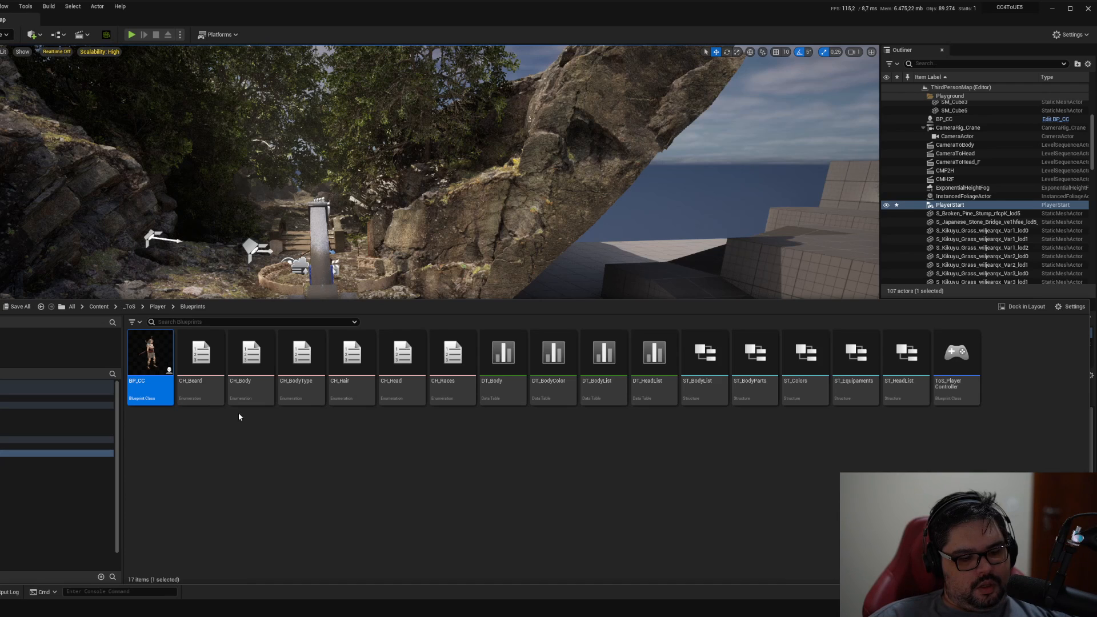
pyautogui.hotkey('ctrl', 'd')
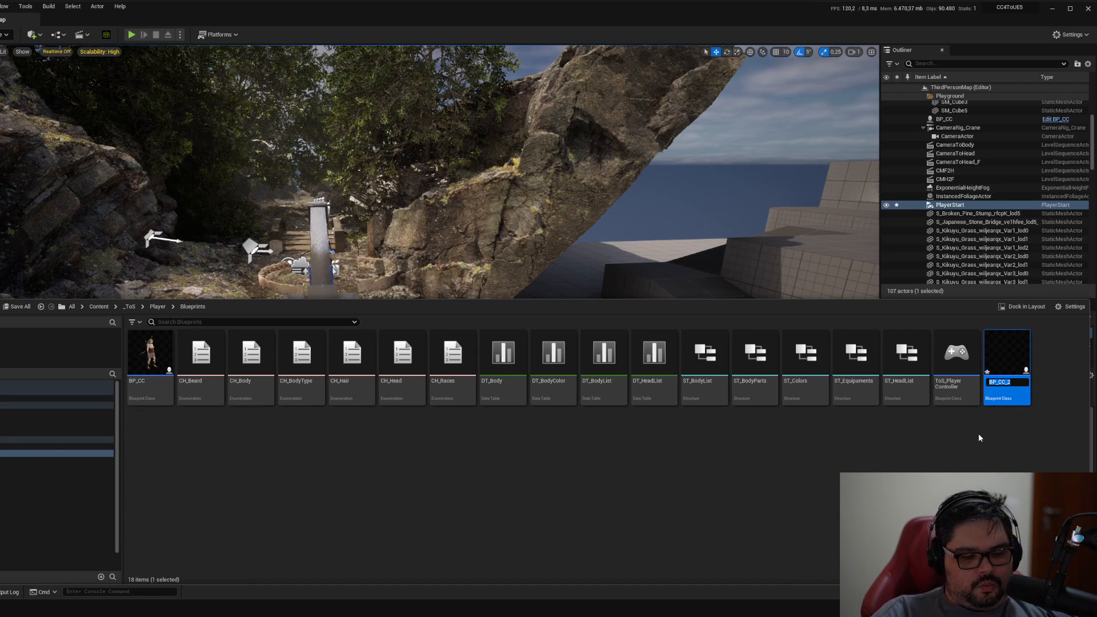
pyautogui.press('BackSpace')
pyautogui.write('BP_Player')
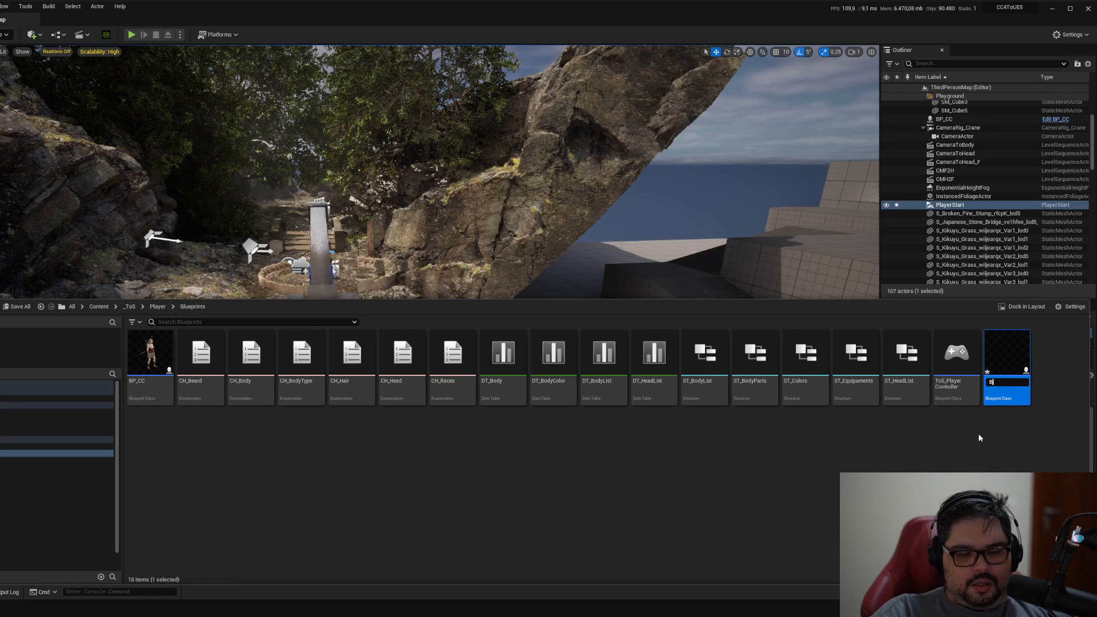
pyautogui.press('Return')
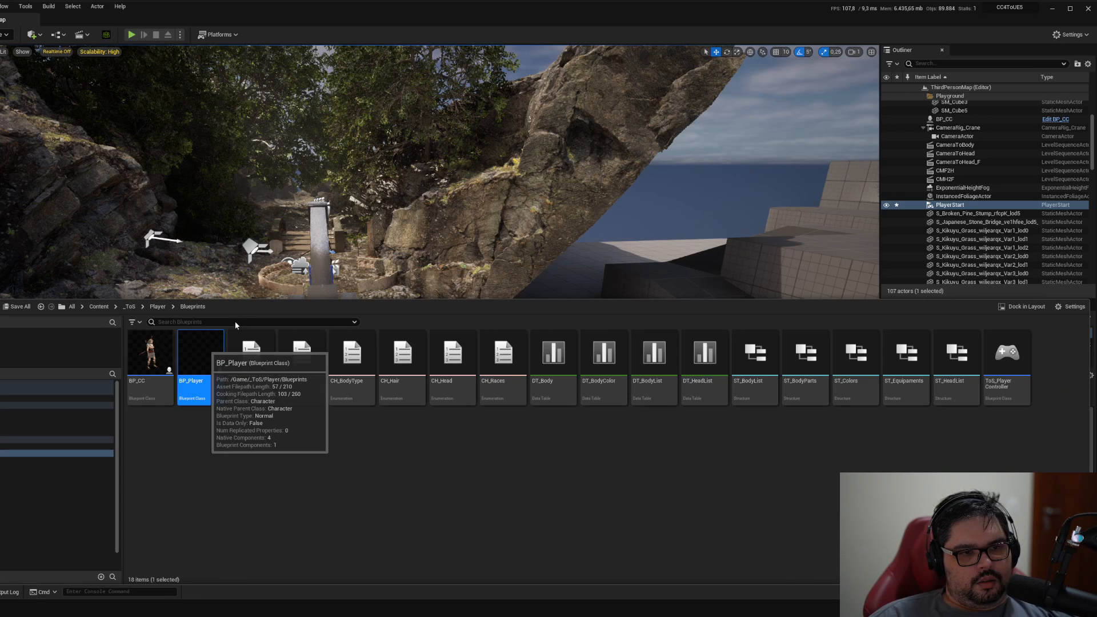
# Open and compile BP_Player, and locate the Ref Character compiler error in its event graph.
pyautogui.doubleClick(200, 359)
pyautogui.click(409, 103)
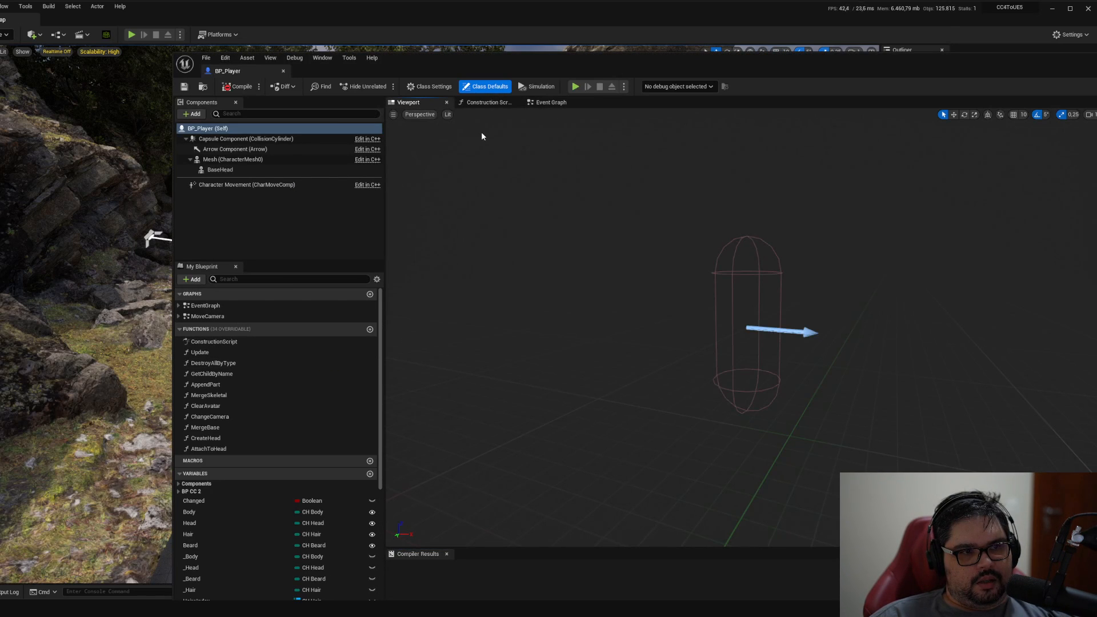
pyautogui.doubleClick(483, 79)
pyautogui.click(111, 63)
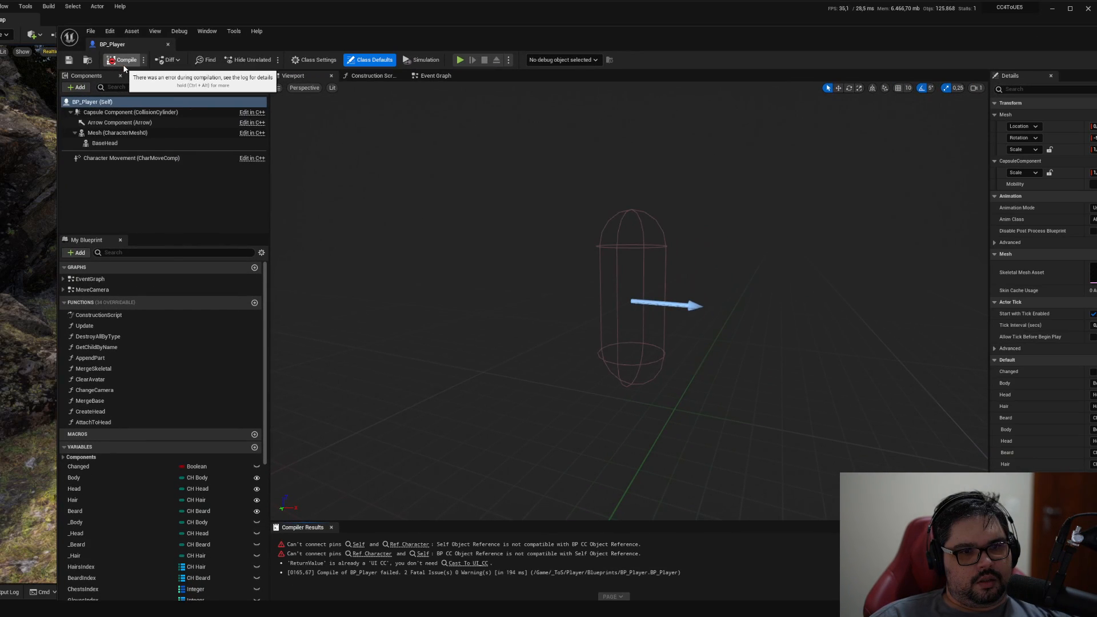
pyautogui.click(368, 553)
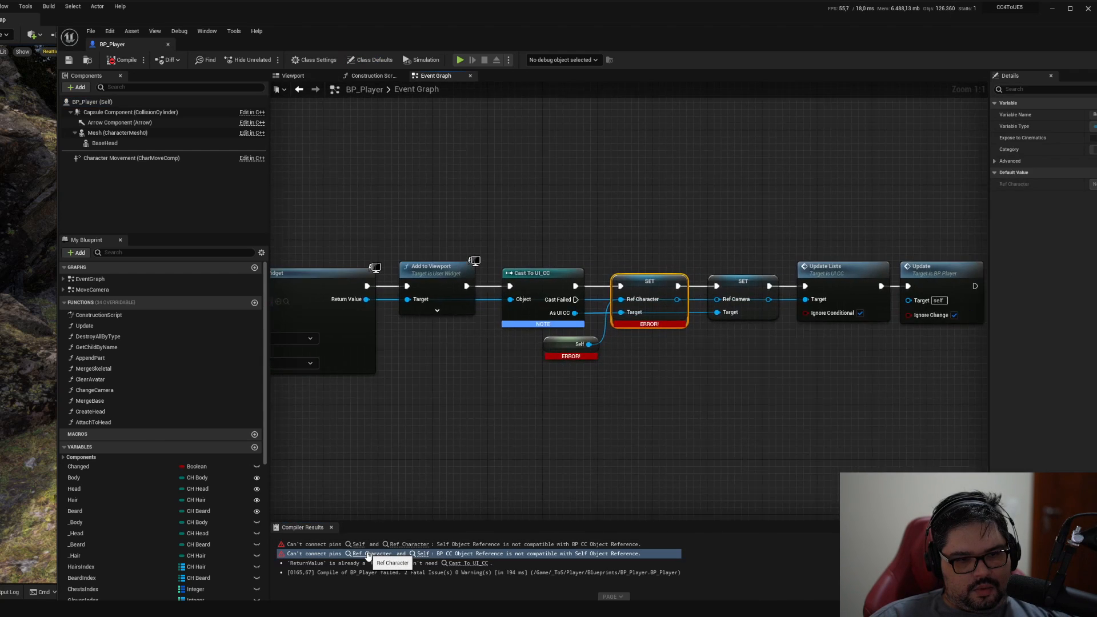
pyautogui.moveTo(594, 423); pyautogui.dragTo(750, 377, button='right')
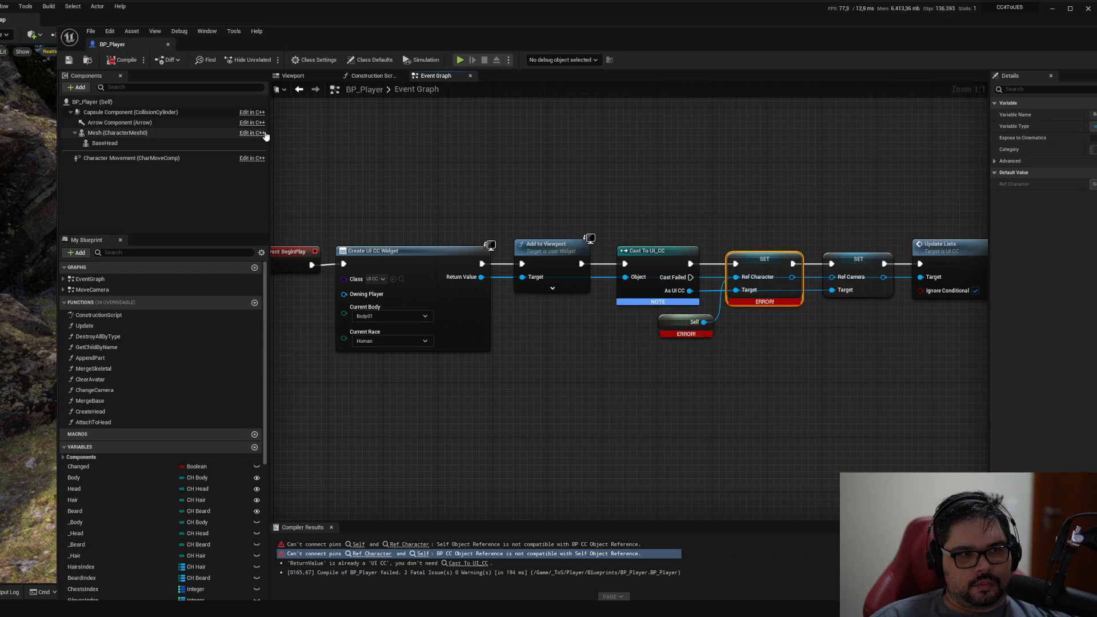
# Recompile the BP_Player blueprint, save it and close its editor.
pyautogui.click(123, 59)
pyautogui.click(70, 59)
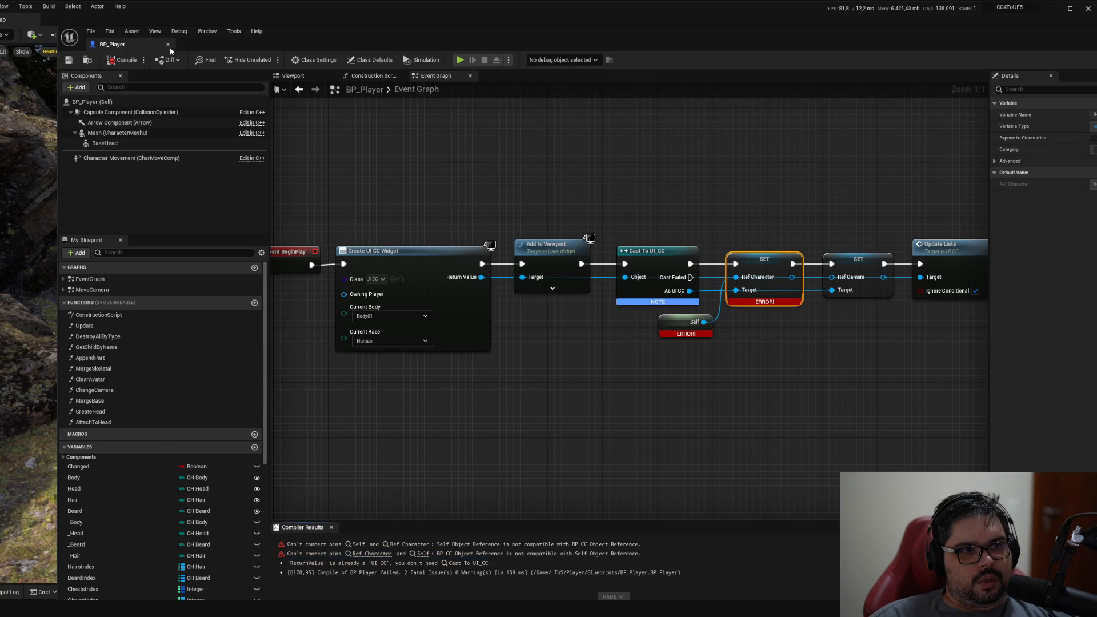
pyautogui.click(168, 44)
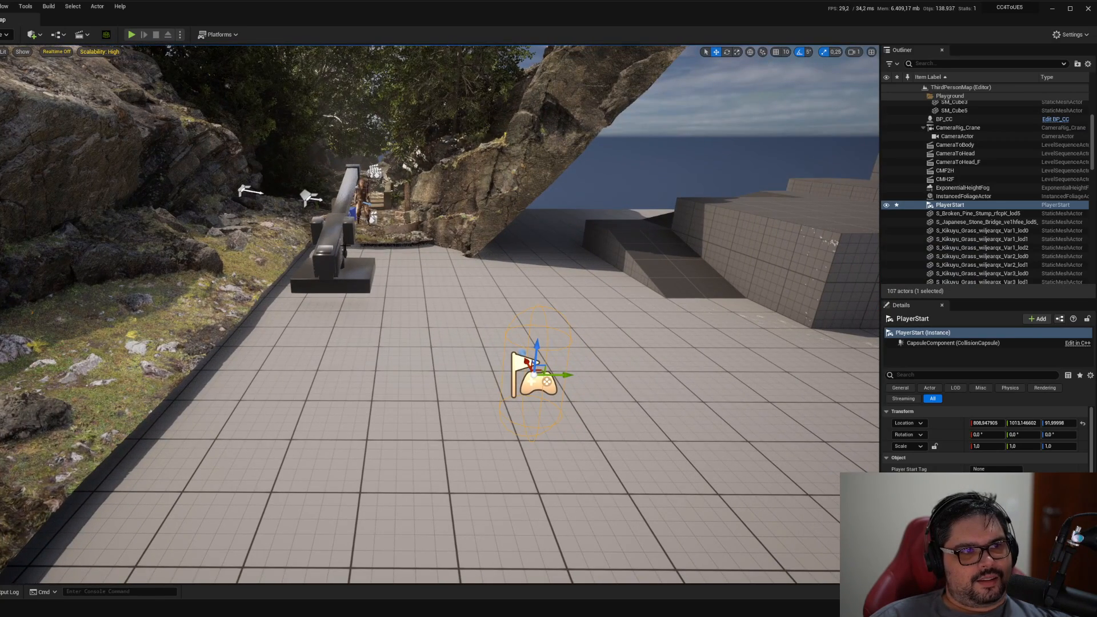
# Open BP_CC to examine the original character in its viewport, and close it again.
pyautogui.hotkey('ctrl', 'space')
pyautogui.doubleClick(169, 351)
pyautogui.click(154, 52)
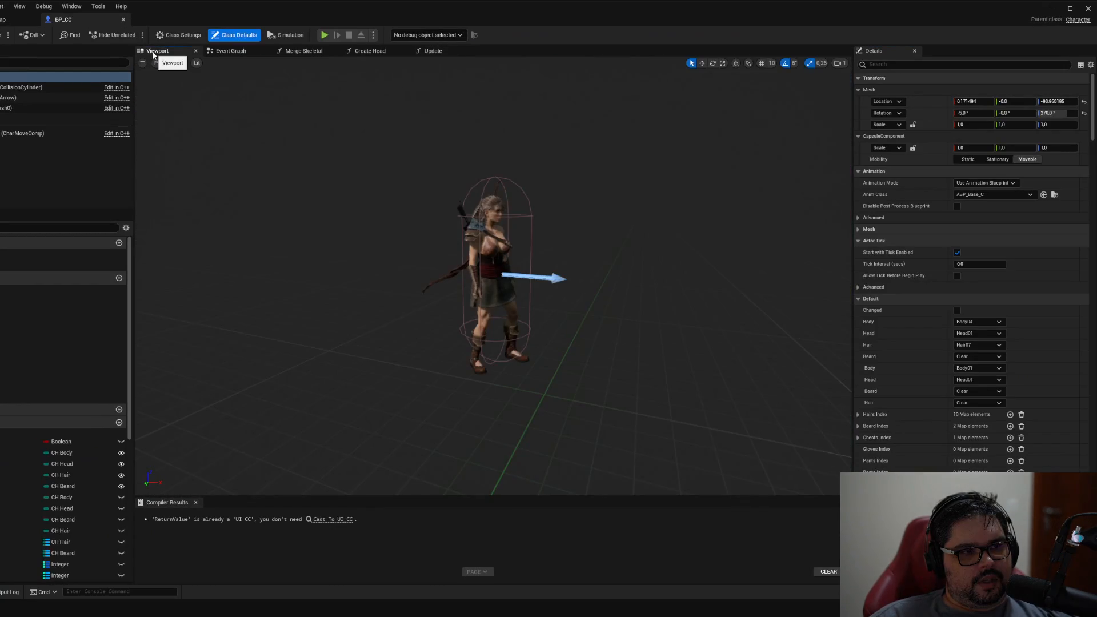
pyautogui.click(123, 19)
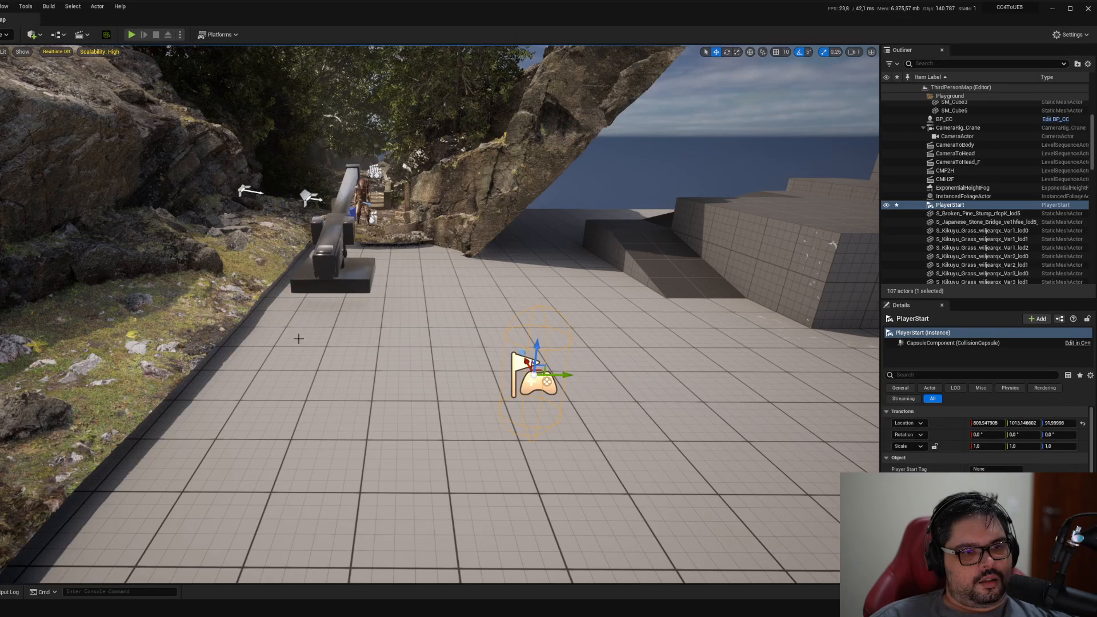
# Reopen BP_Player and delete the Self node feeding the SET Ref Character node in the event graph.
pyautogui.hotkey('ctrl', 'space')
pyautogui.doubleClick(200, 368)
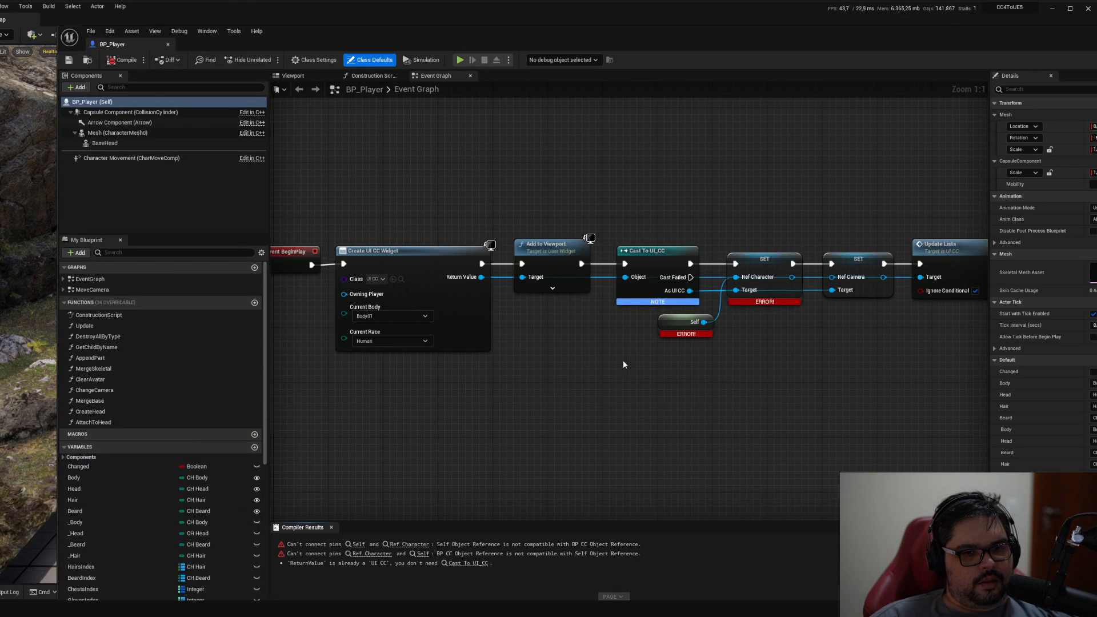
pyautogui.moveTo(759, 304)
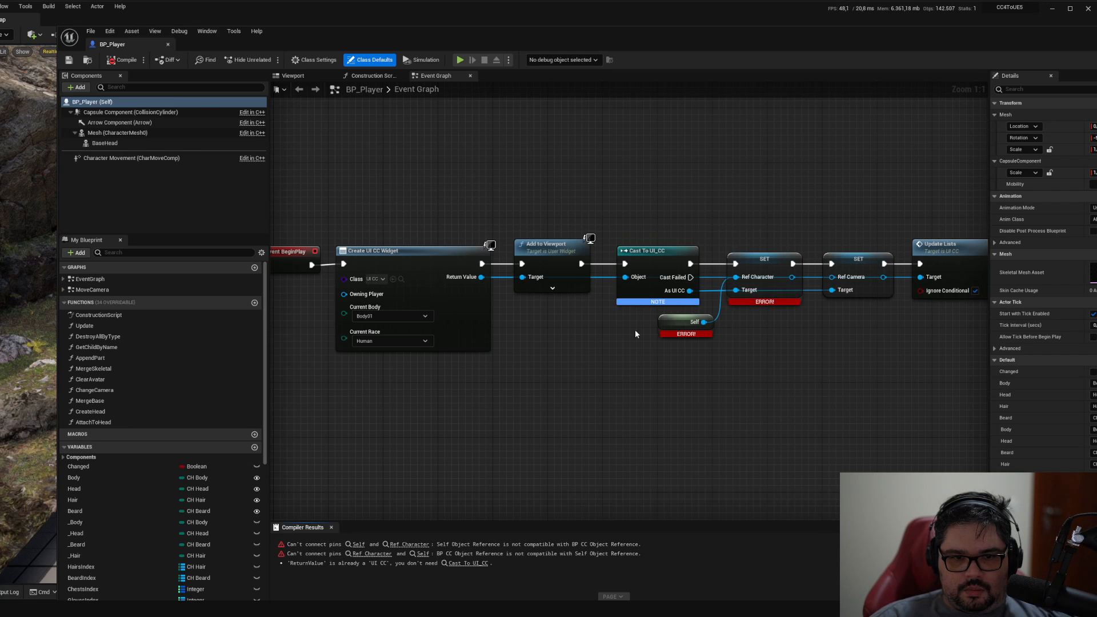
pyautogui.moveTo(637, 331); pyautogui.dragTo(718, 337)
pyautogui.press('Delete')
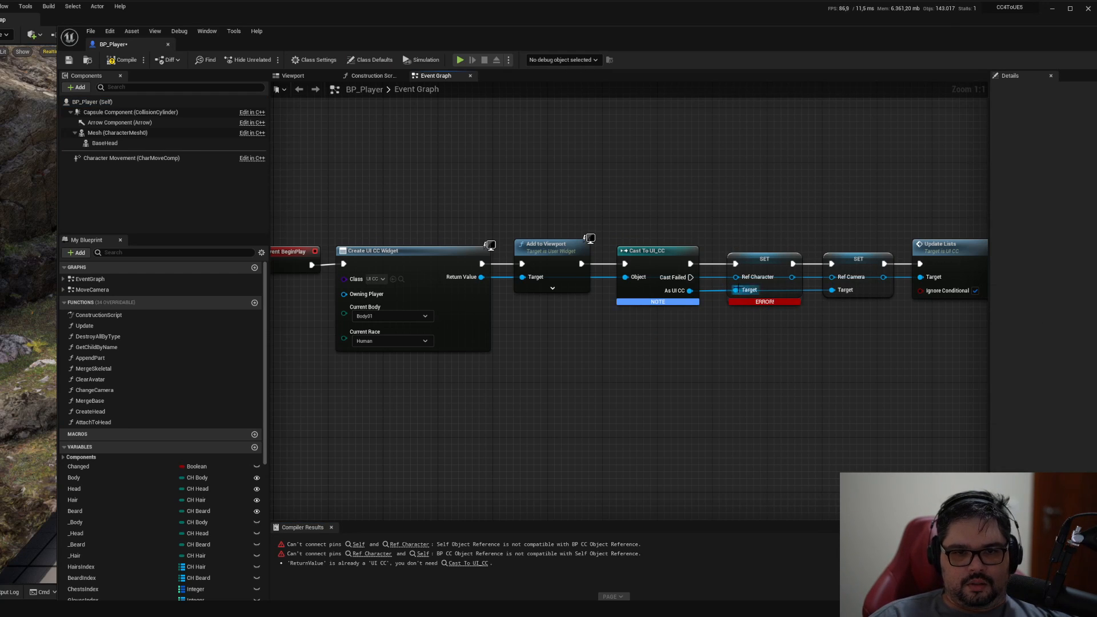
pyautogui.moveTo(736, 276); pyautogui.dragTo(692, 319)
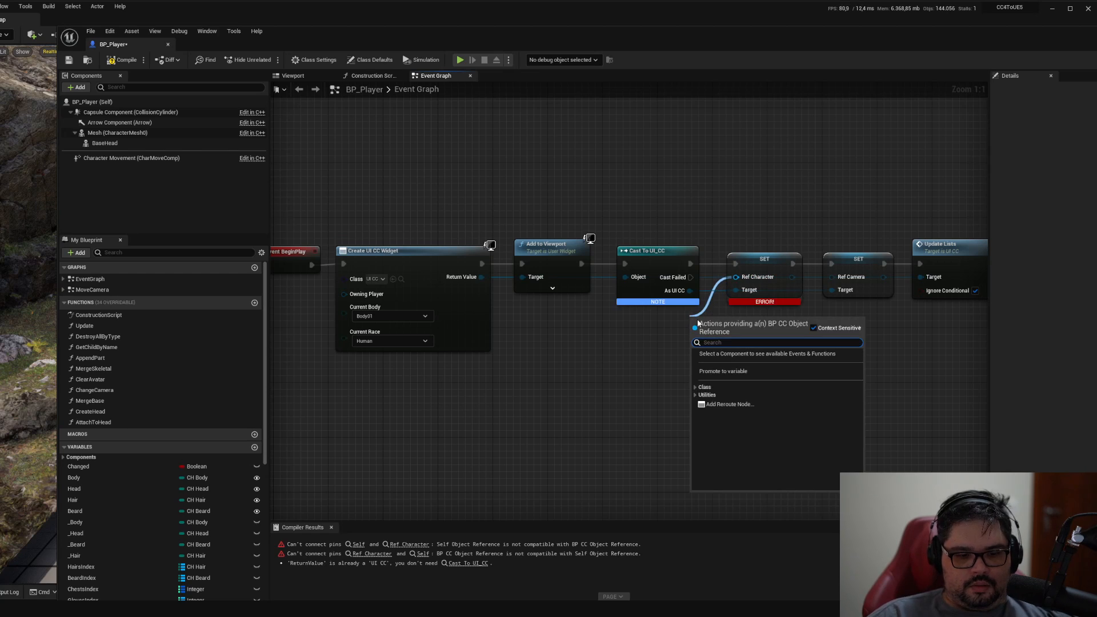
pyautogui.write('select')
pyautogui.press('Return')
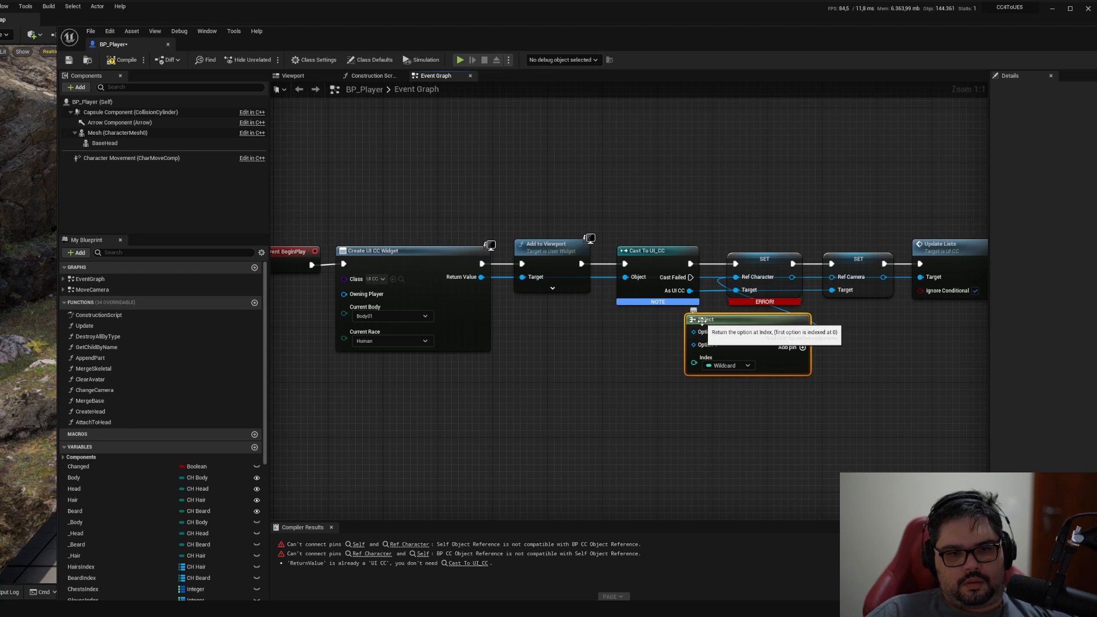
pyautogui.press('Delete')
pyautogui.moveTo(736, 277); pyautogui.dragTo(663, 325)
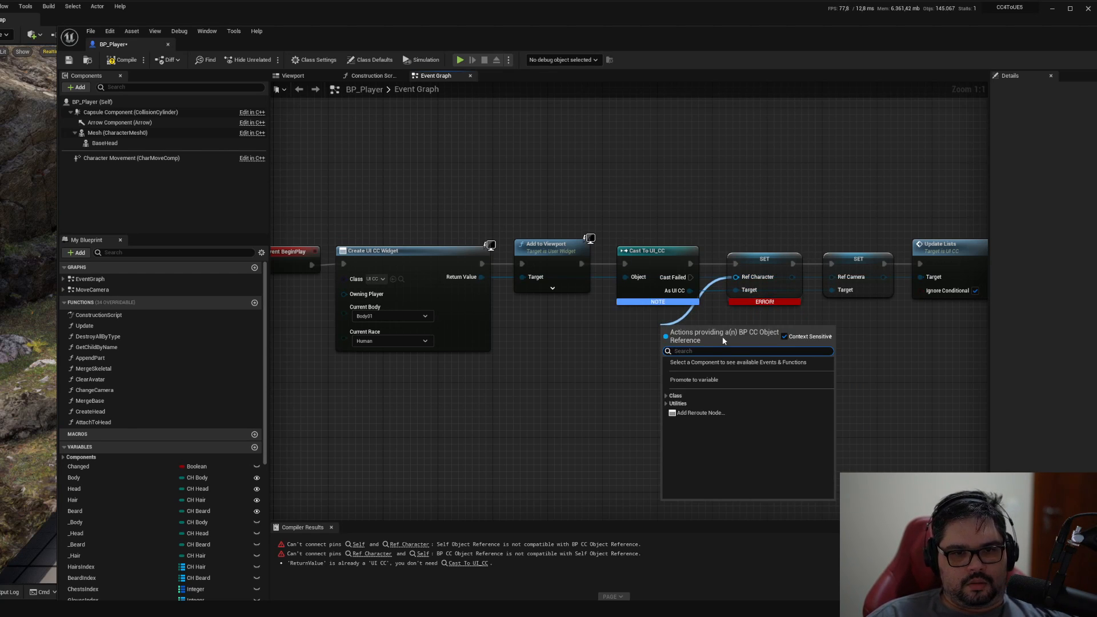
pyautogui.write('se')
pyautogui.click(604, 355)
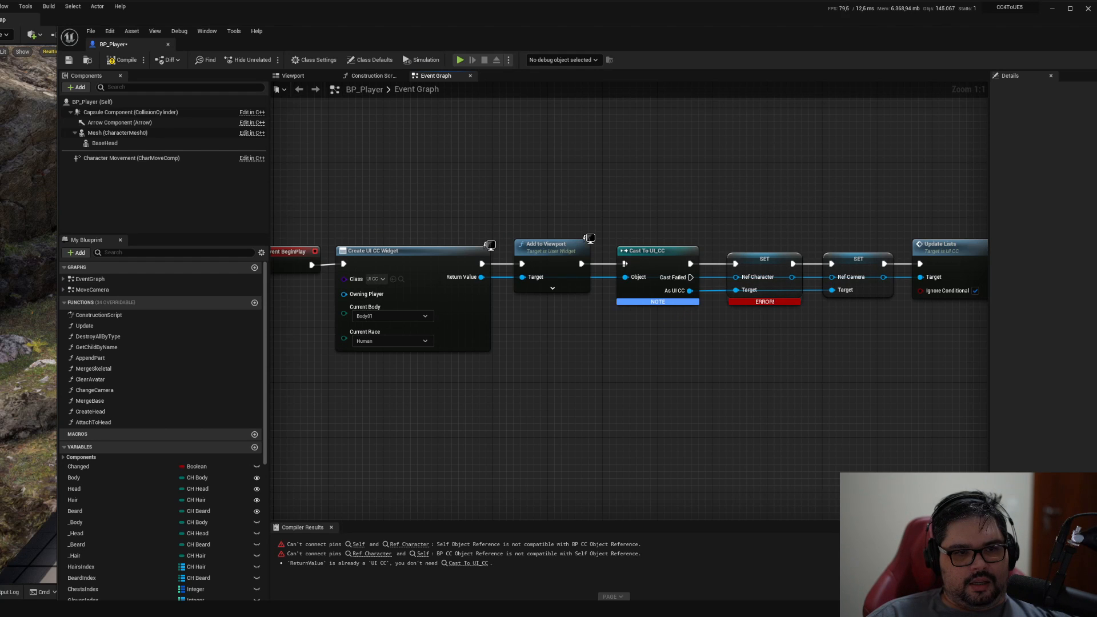
# Delete all nodes after Event BeginPlay in BP_Player's event graph, and save and recompile the blueprint.
pyautogui.moveTo(642, 350); pyautogui.dragTo(438, 328, button='right')
pyautogui.moveTo(911, 187); pyautogui.dragTo(379, 358)
pyautogui.press('Delete')
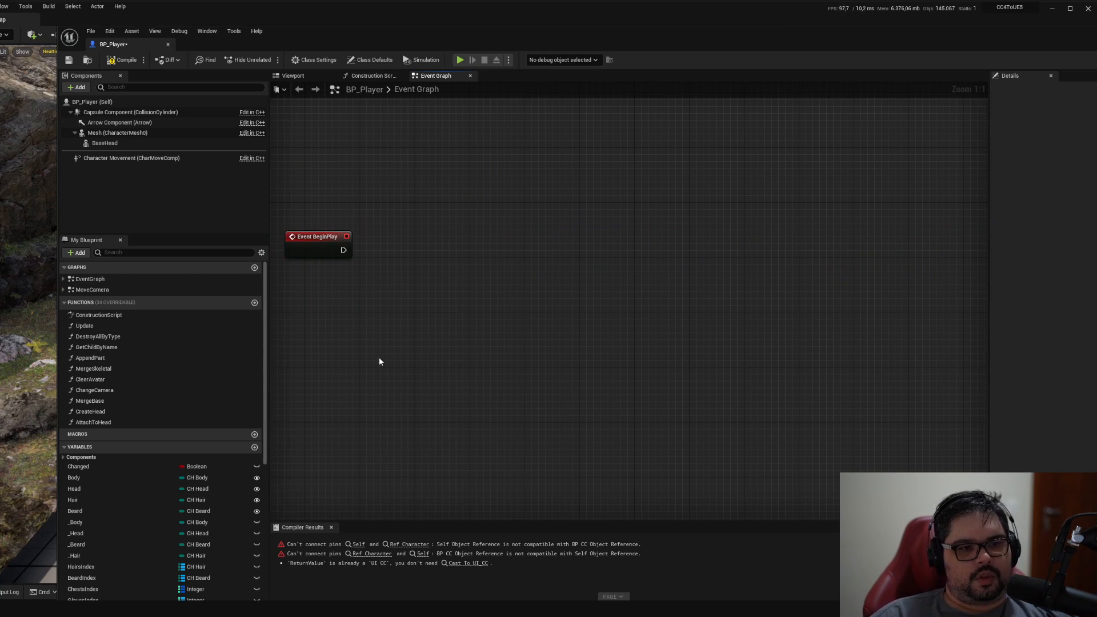
pyautogui.click(109, 60)
pyautogui.hotkey('ctrl', 'z')
pyautogui.moveTo(698, 245); pyautogui.dragTo(651, 175, button='right')
pyautogui.moveTo(970, 160); pyautogui.dragTo(533, 328)
pyautogui.press('Delete')
pyautogui.hotkey('ctrl', 's')
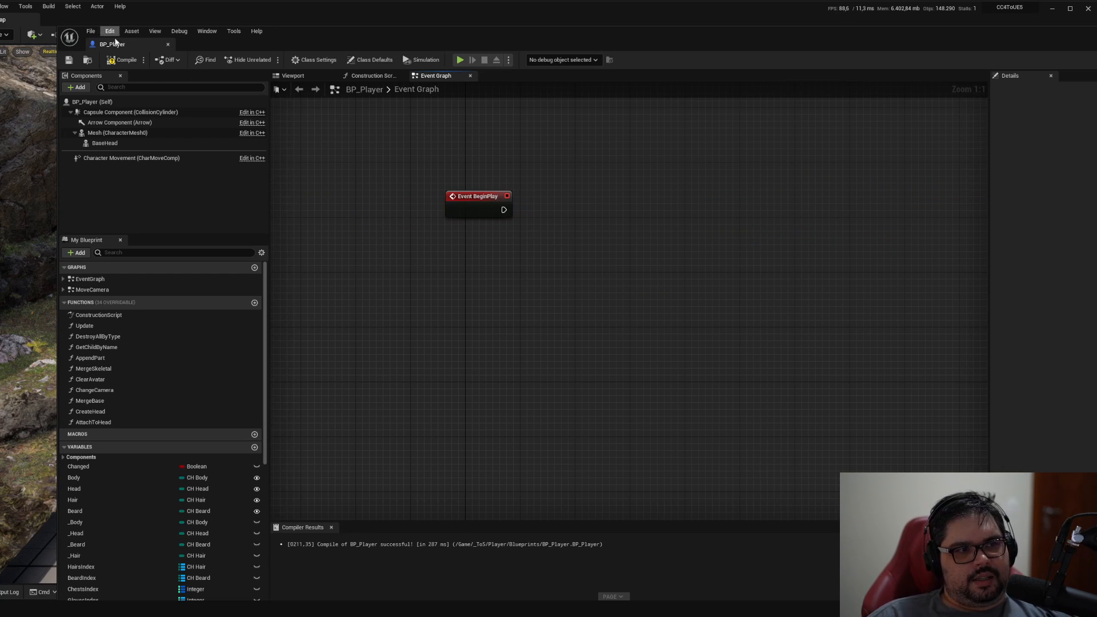
pyautogui.click(125, 60)
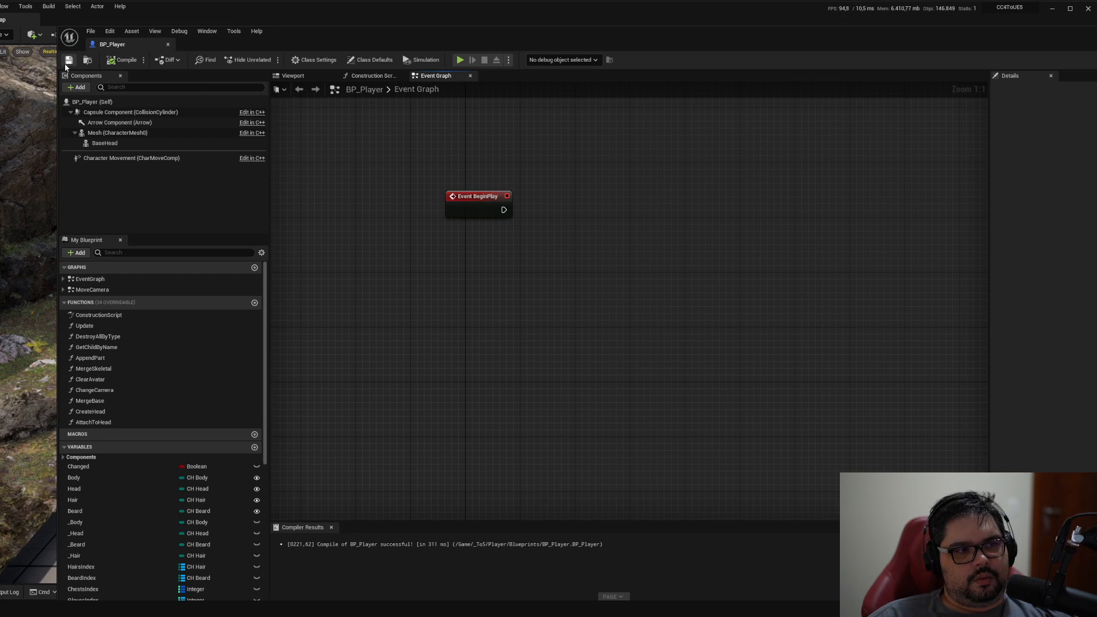
# Add a Camera component to BP_Player, place it behind and slightly above the character in the viewport, and save the blueprint.
pyautogui.click(291, 77)
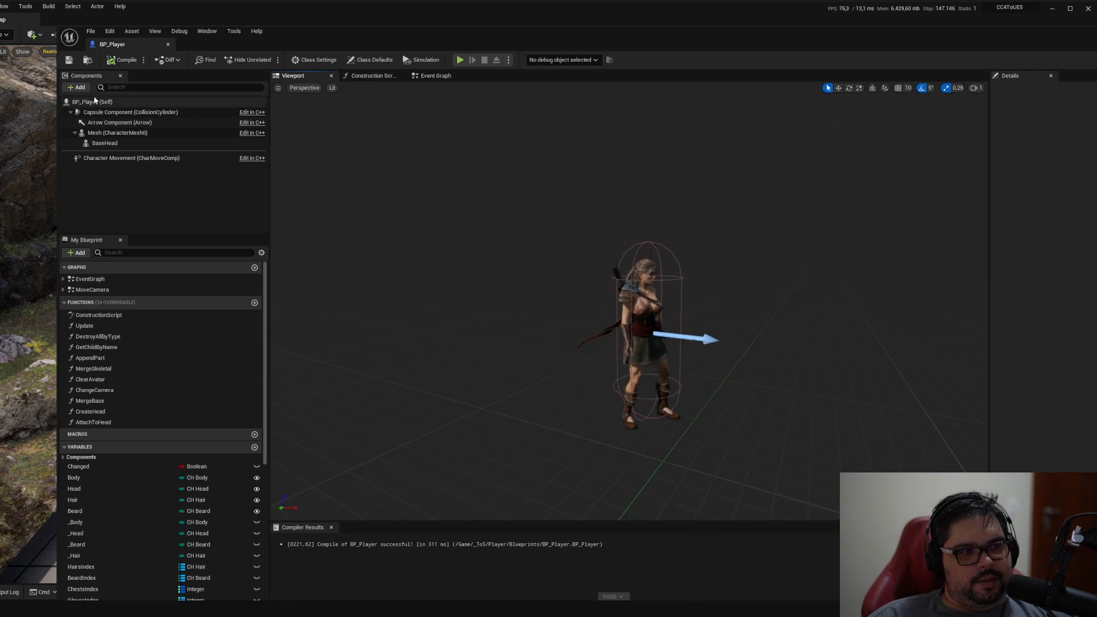
pyautogui.click(79, 88)
pyautogui.write('cam')
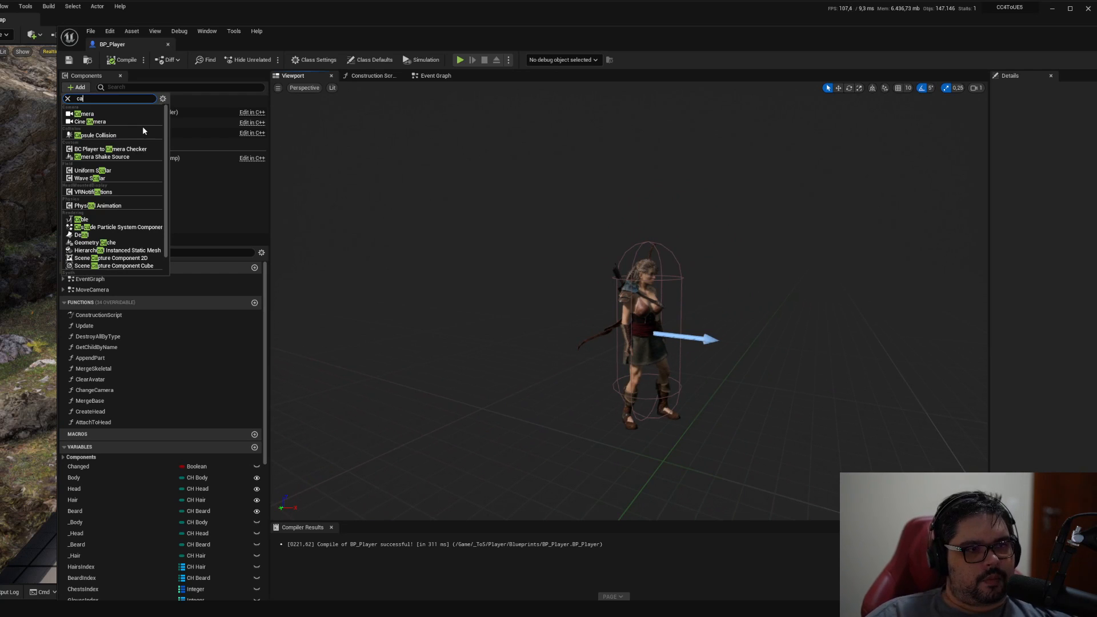
pyautogui.click(103, 114)
pyautogui.moveTo(672, 336); pyautogui.dragTo(491, 314)
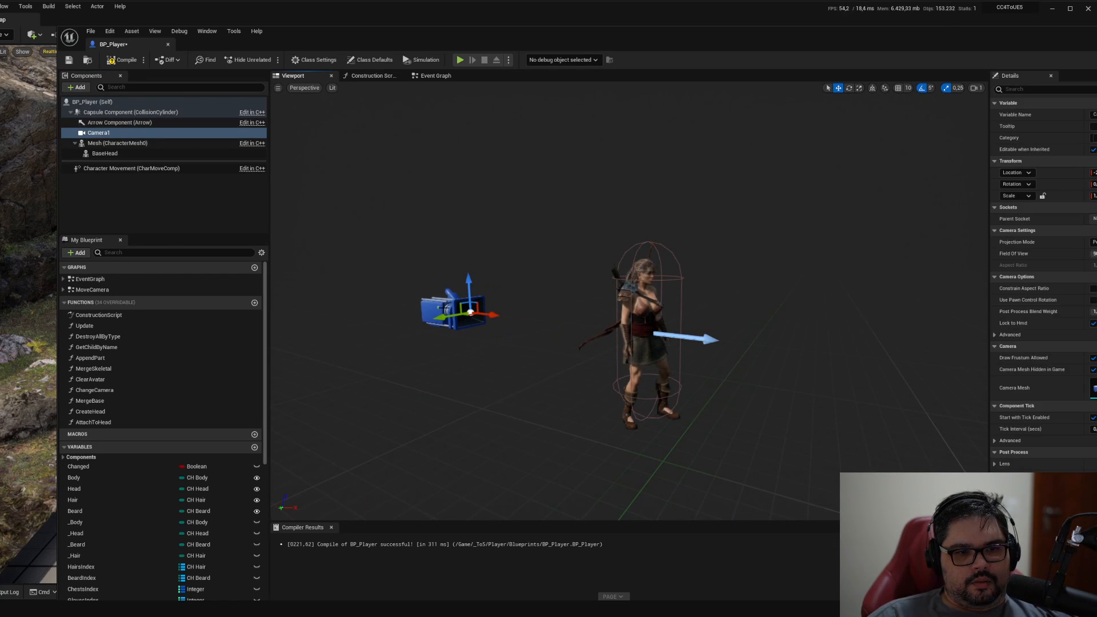
pyautogui.click(331, 527)
pyautogui.moveTo(467, 330); pyautogui.dragTo(467, 305)
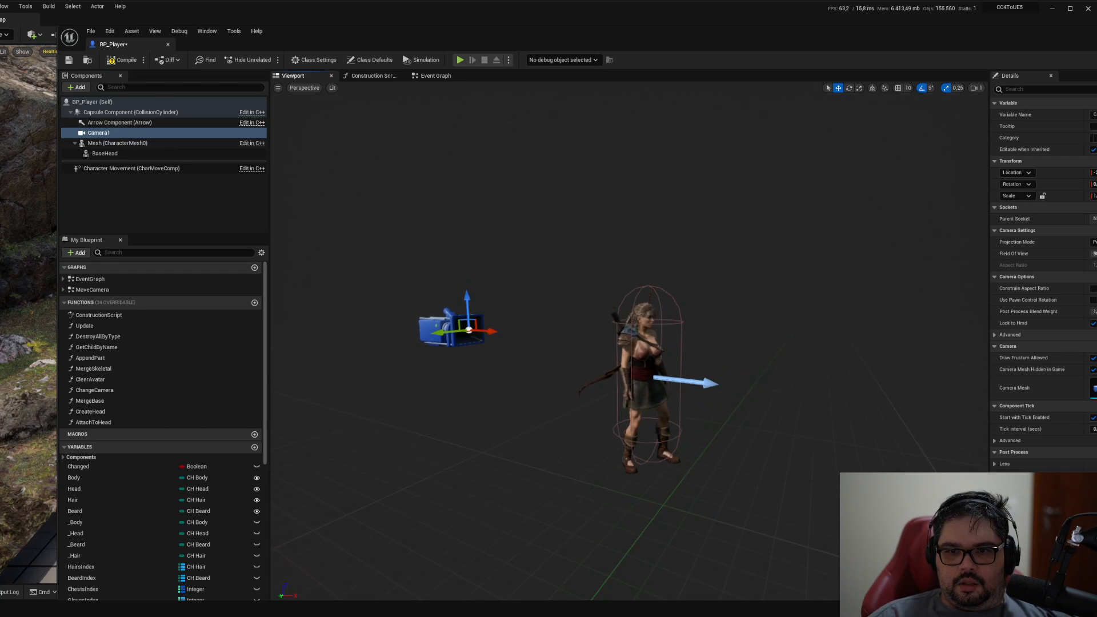
pyautogui.scroll(-2, 1040, 331)
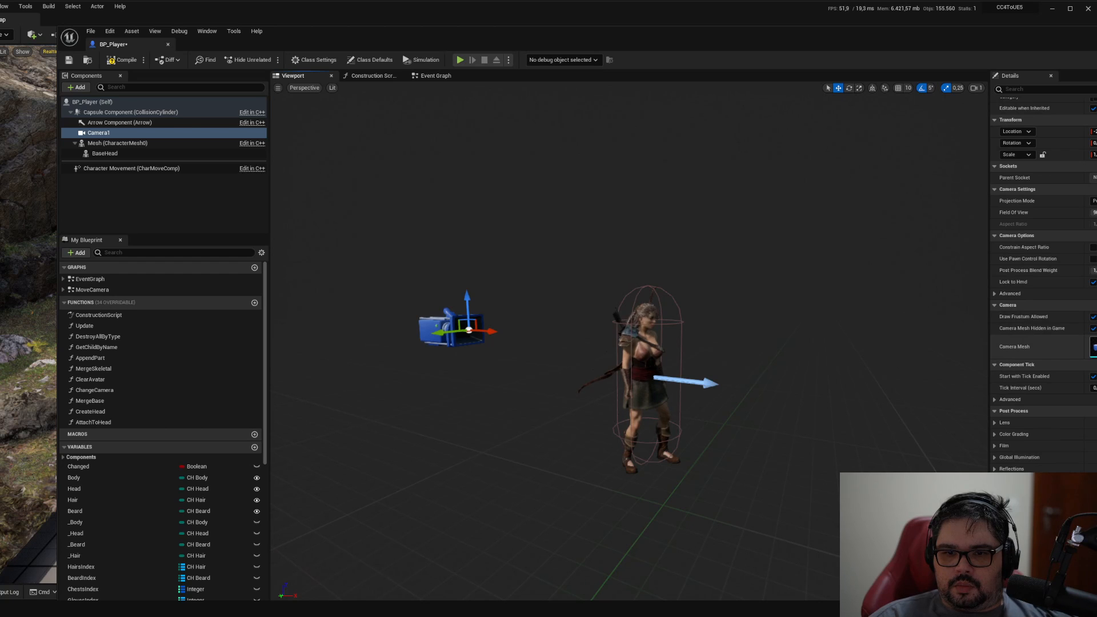
pyautogui.click(69, 60)
# Open the ToS_CharacterCreator game mode, set its default pawn class to BP_Player, and save it.
pyautogui.click(87, 59)
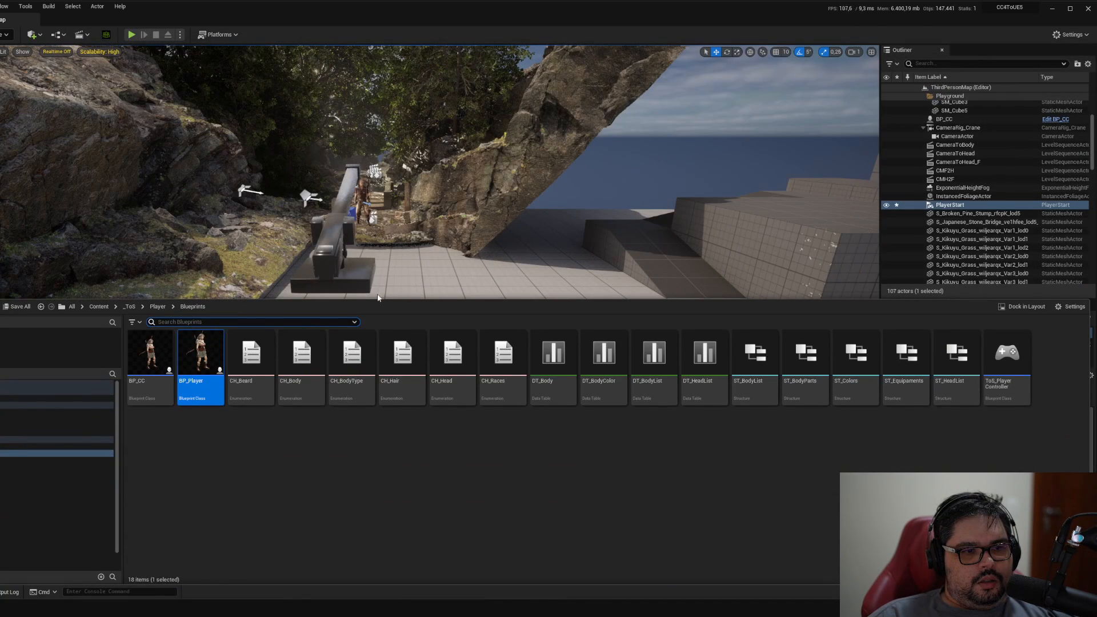
pyautogui.click(46, 425)
pyautogui.doubleClick(170, 378)
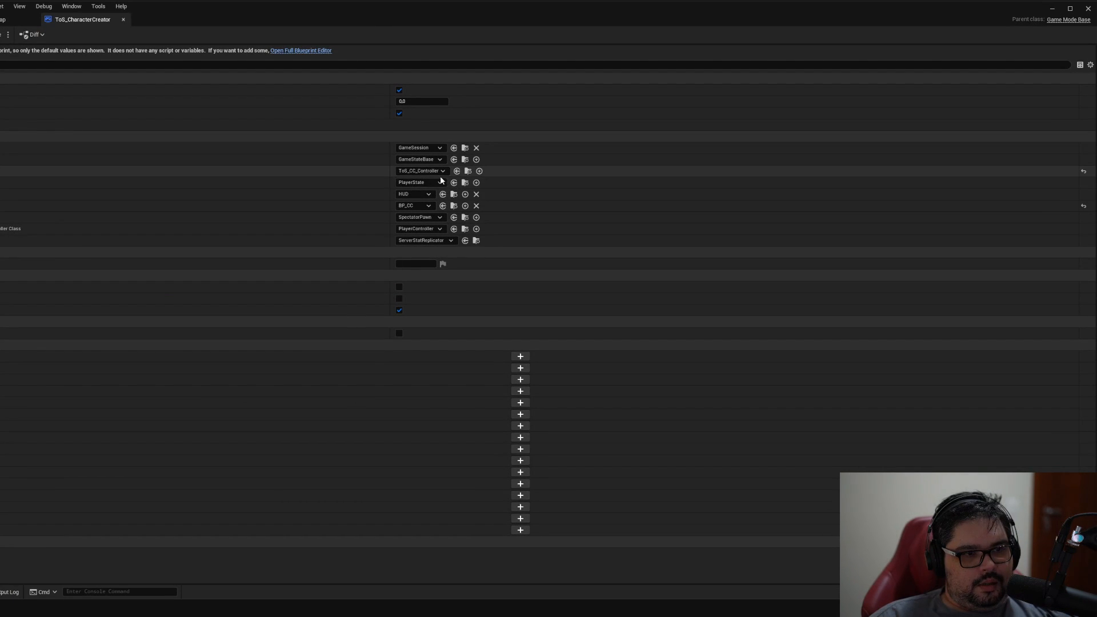
pyautogui.click(429, 204)
pyautogui.click(437, 254)
pyautogui.click(437, 254)
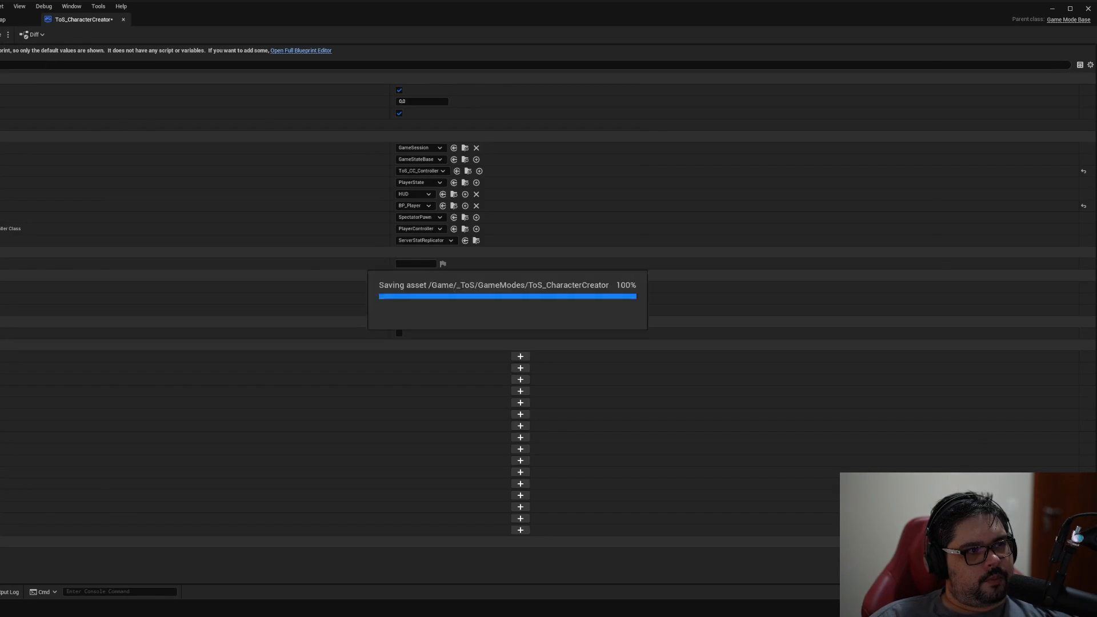
pyautogui.hotkey('ctrl', 's')
# Return to the level and play it briefly to check which camera view is used with BP_Player.
pyautogui.click(17, 19)
pyautogui.click(132, 34)
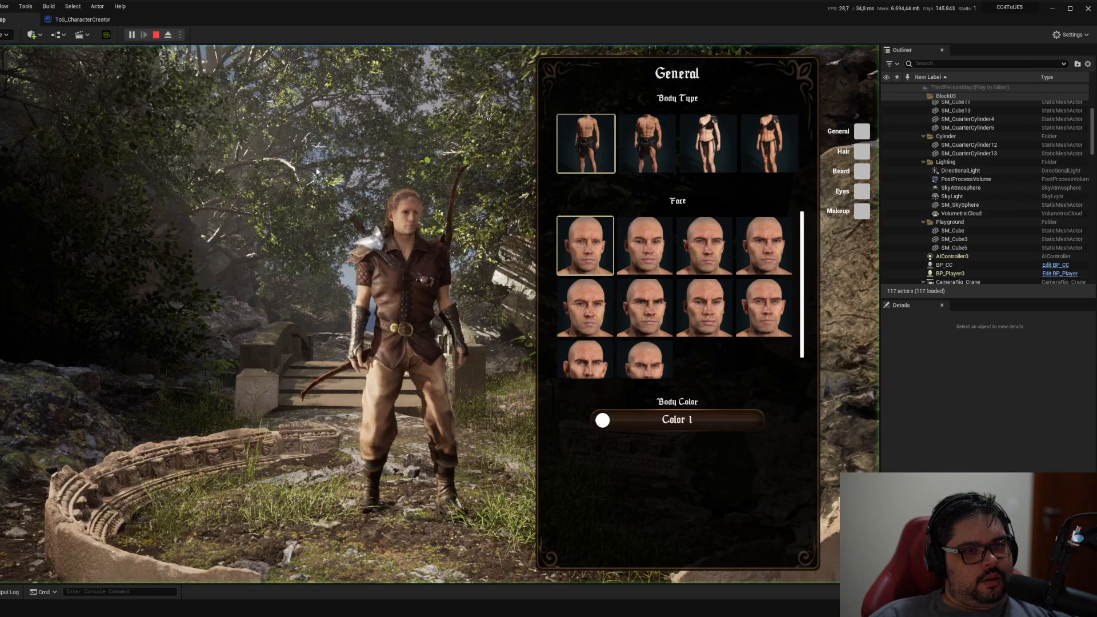
pyautogui.press('Escape')
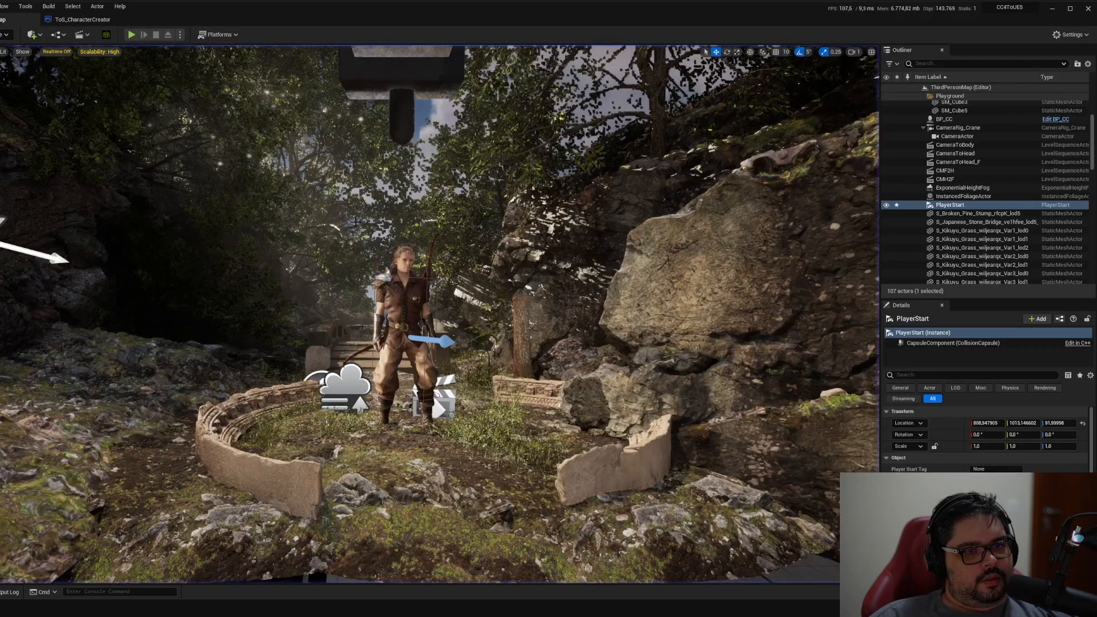
# Change the Auto Player Activation setting of the CameraActor on the crane, and play the level to test the camera view.
pyautogui.doubleClick(957, 136)
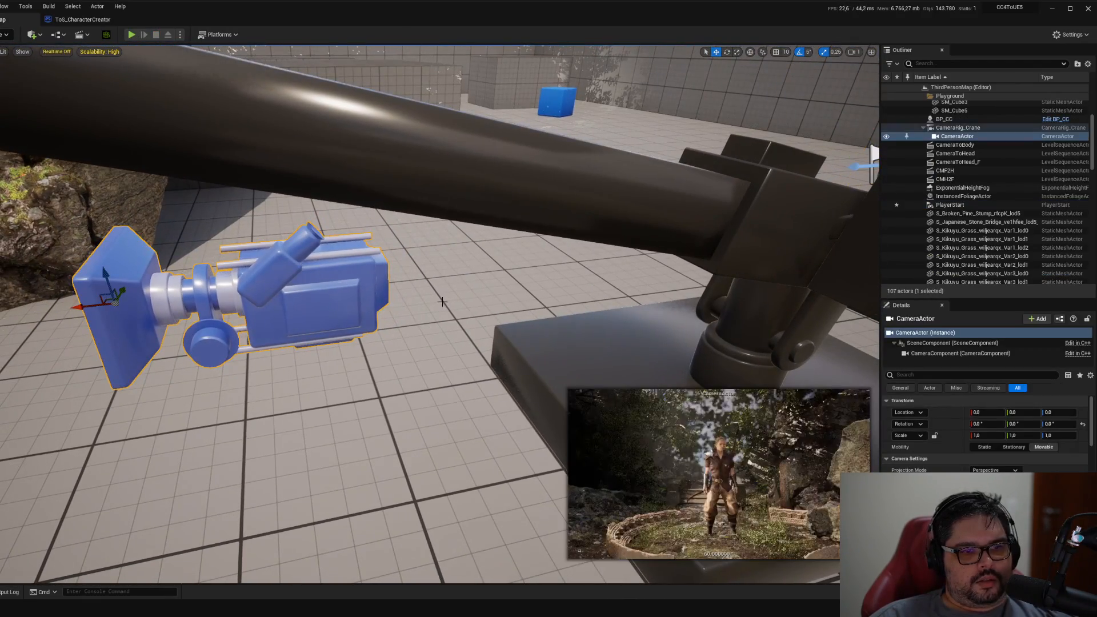
pyautogui.scroll(-5, 986, 434)
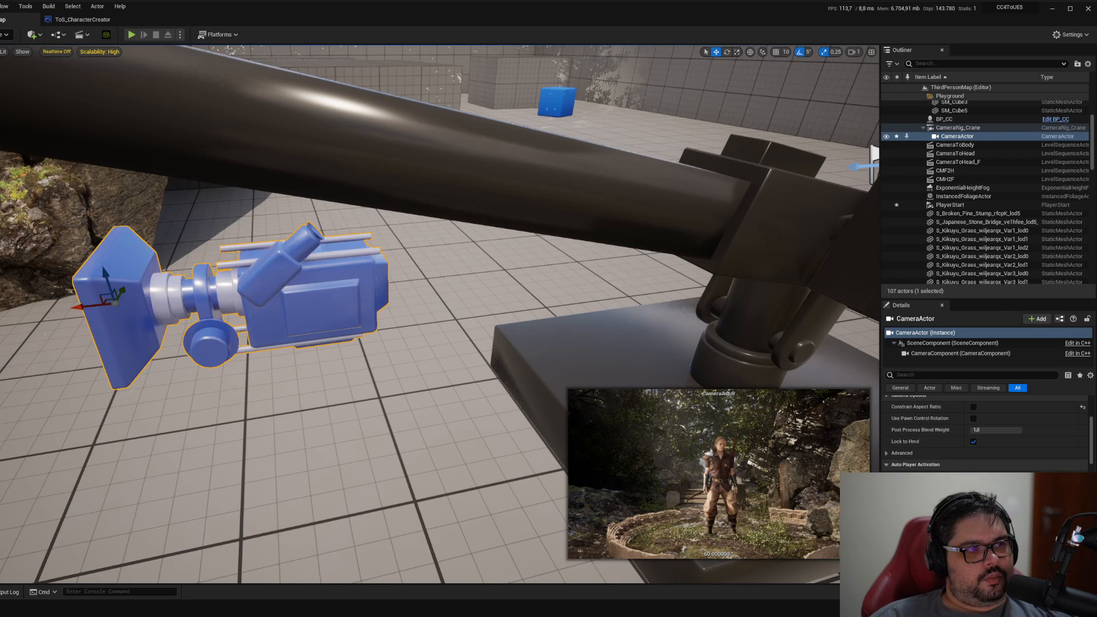
pyautogui.click(131, 34)
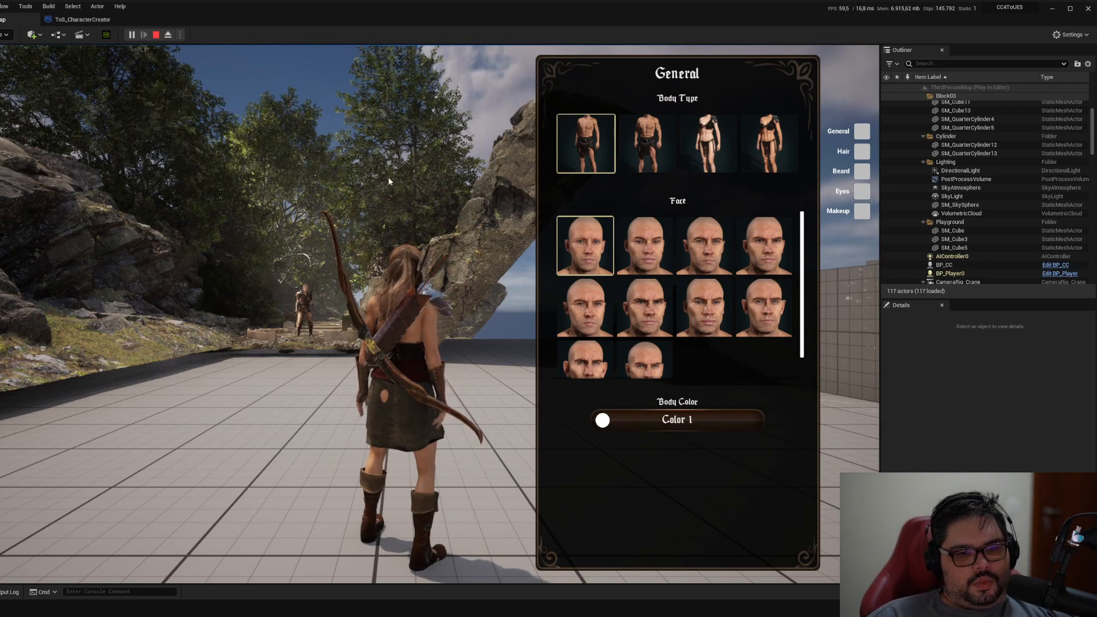
pyautogui.click(155, 35)
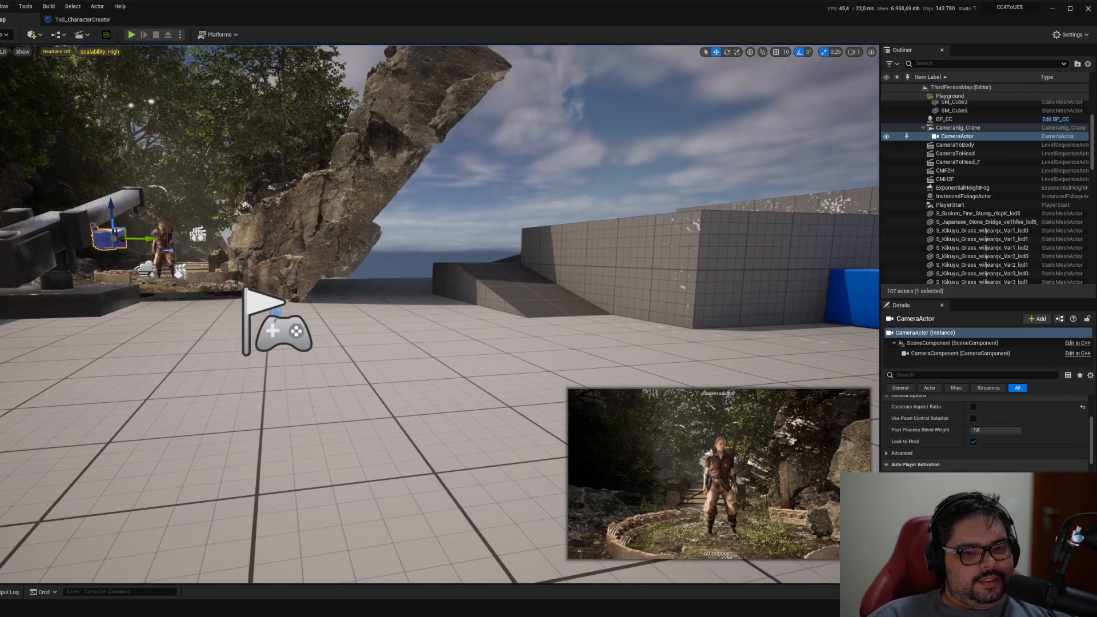
# Play the level two more times to examine the BP_Player camera view, and inspect CameraRig_Crane in the level between runs.
pyautogui.click(132, 35)
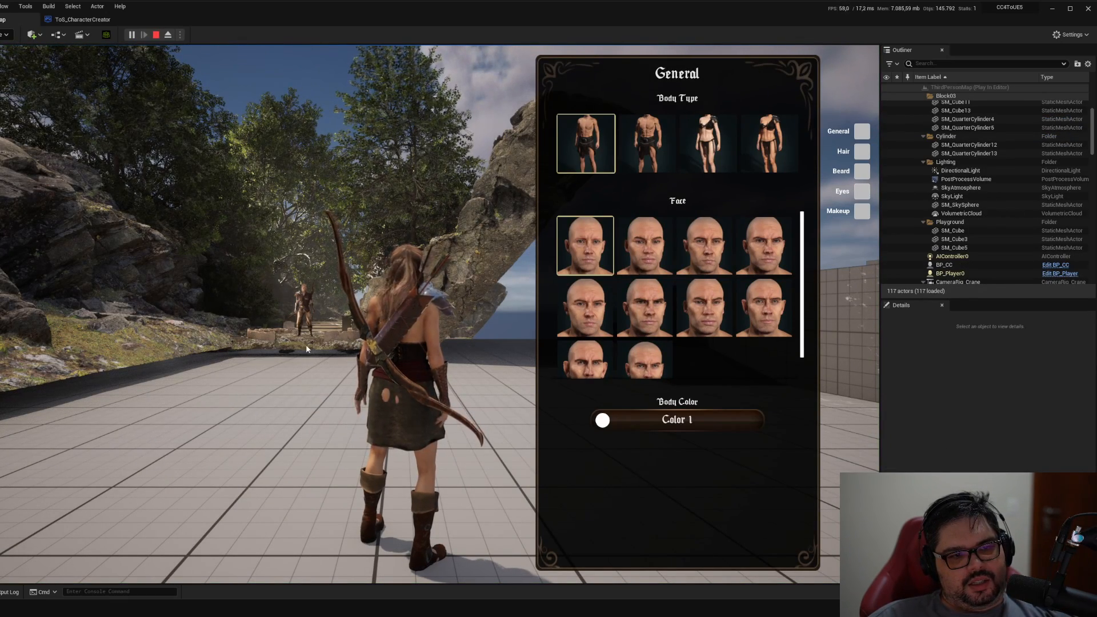
pyautogui.click(155, 34)
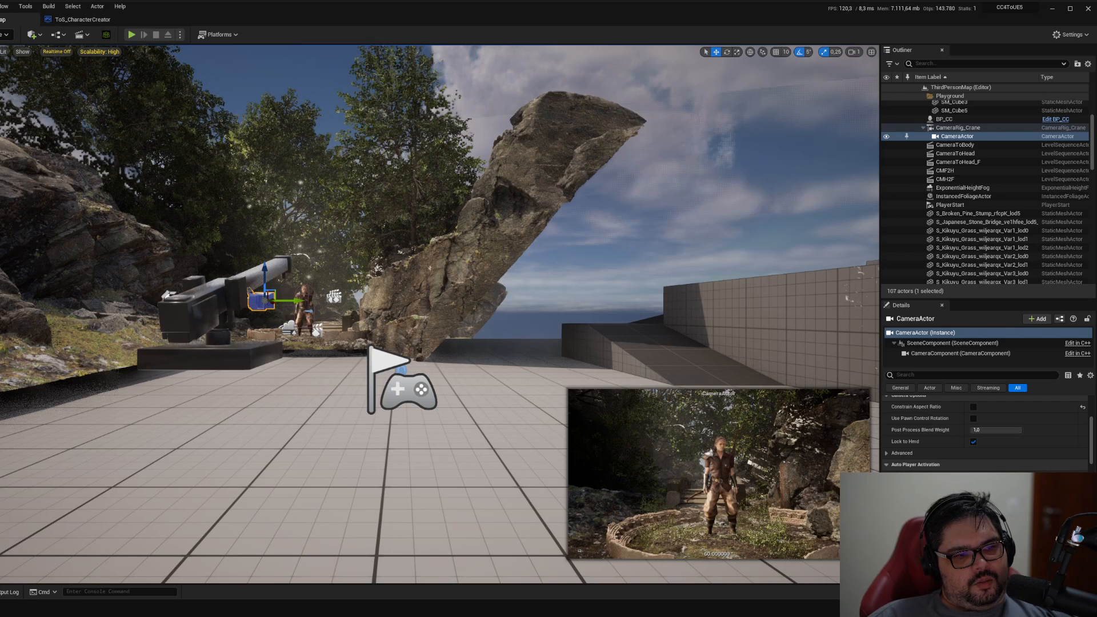
pyautogui.click(266, 304)
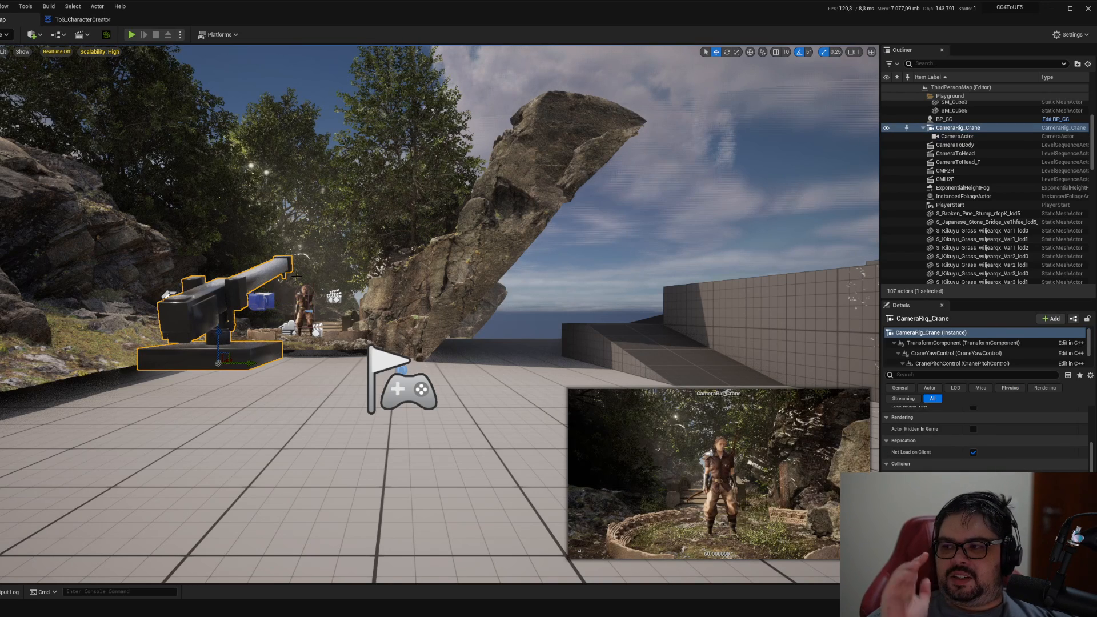
pyautogui.moveTo(416, 333); pyautogui.dragTo(372, 314, button='right')
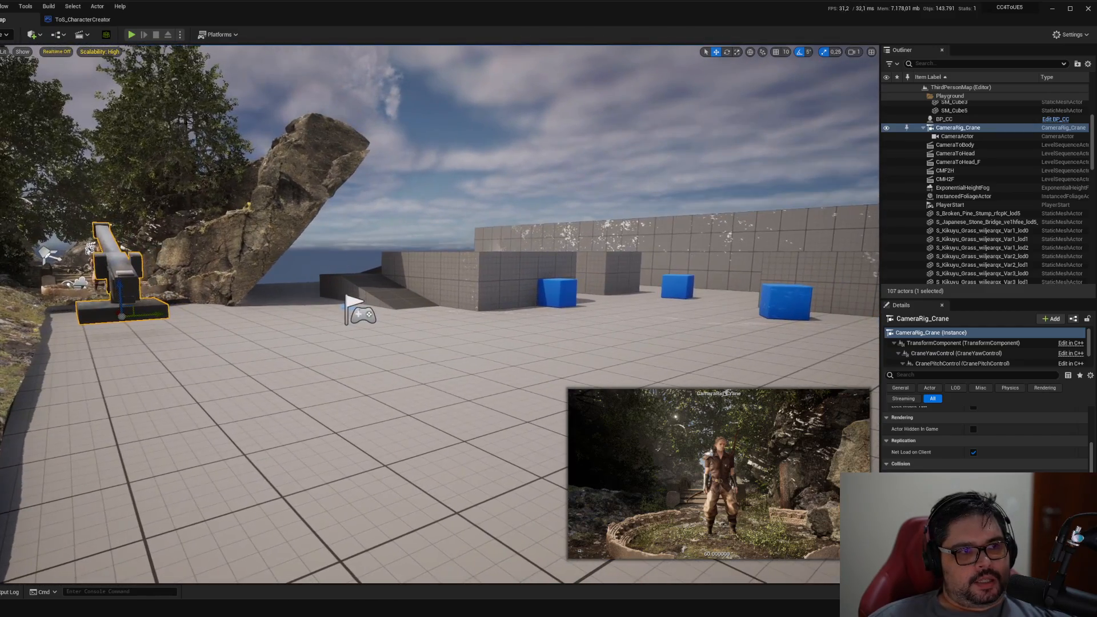
pyautogui.hotkey('alt', 'p')
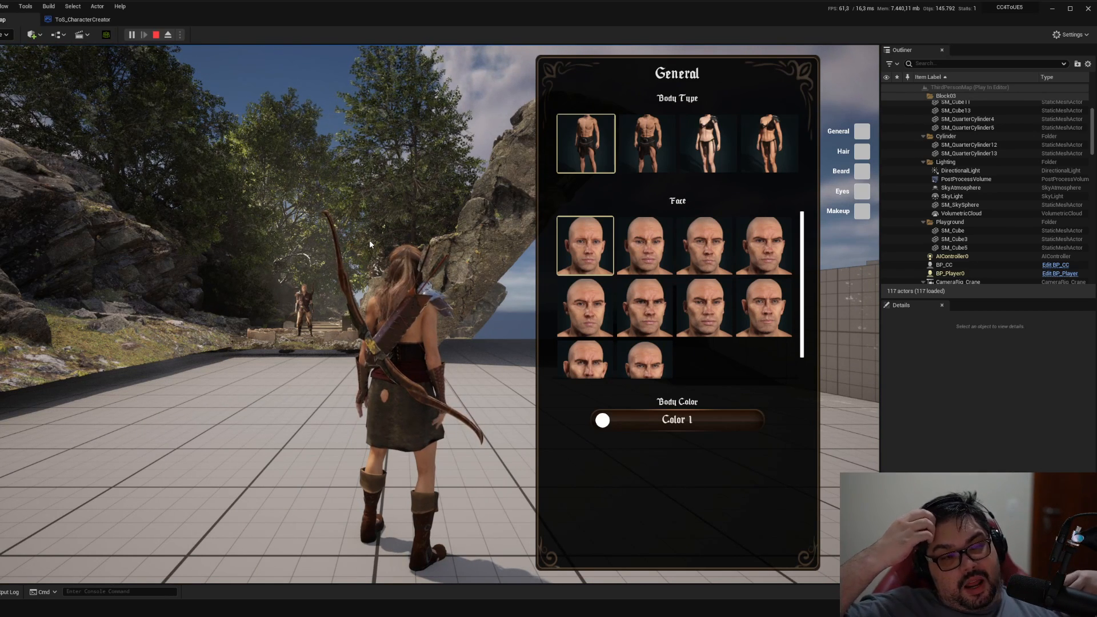
pyautogui.press('Escape')
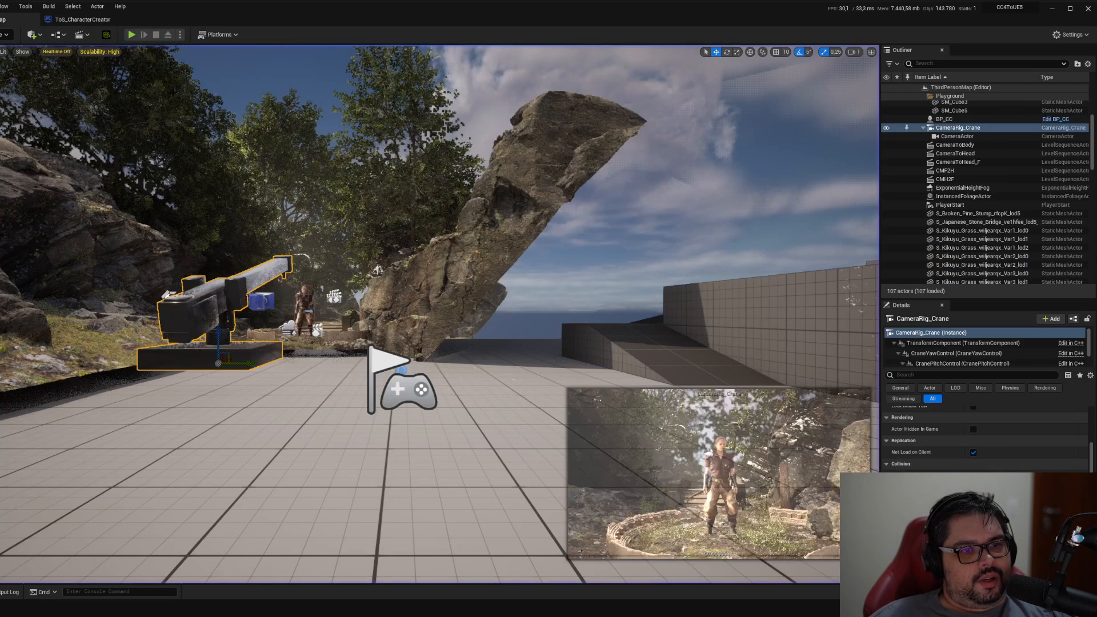
# Reopen the ToS_CharacterCreator game mode, set its default pawn class to BP_ThirdPersonCharacter, and save it.
pyautogui.click(0, 6)
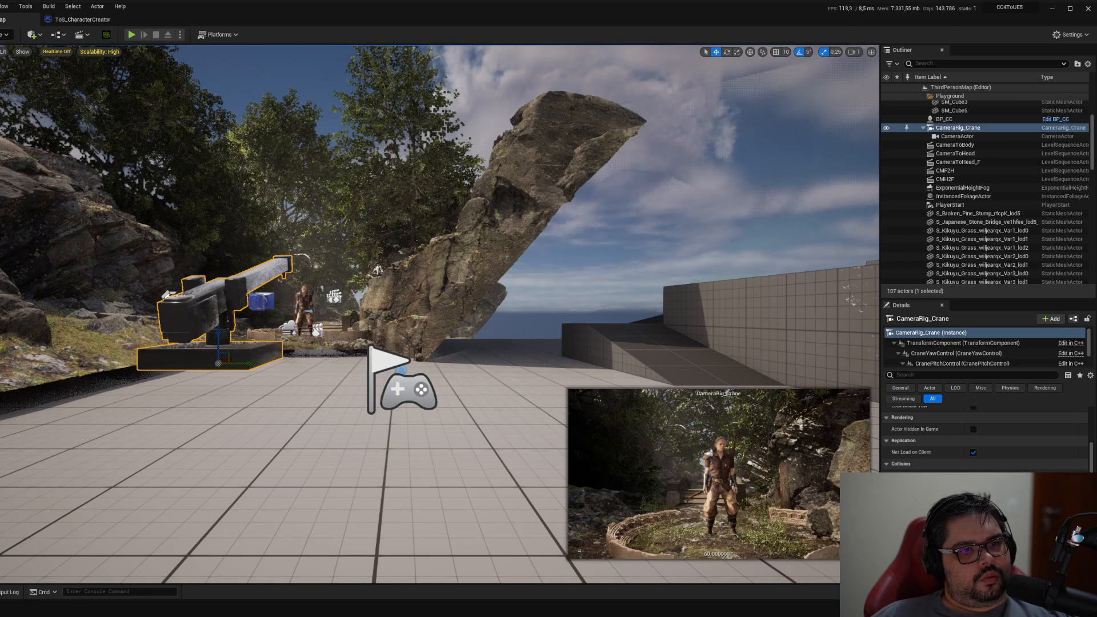
pyautogui.click(259, 36)
pyautogui.hotkey('ctrl', 'space')
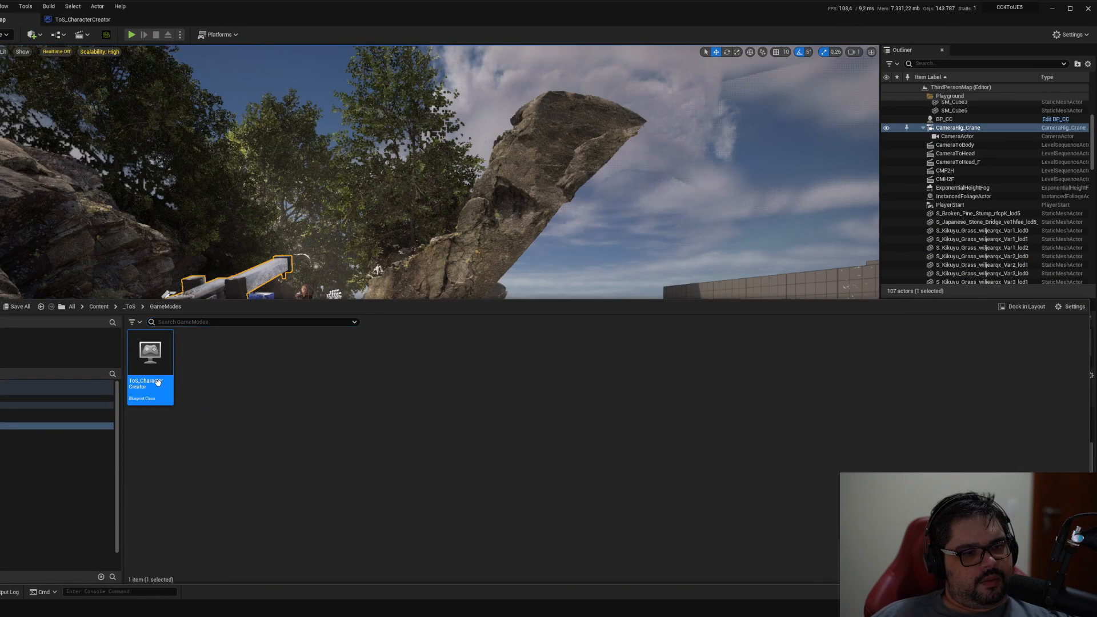
pyautogui.doubleClick(156, 381)
pyautogui.click(428, 206)
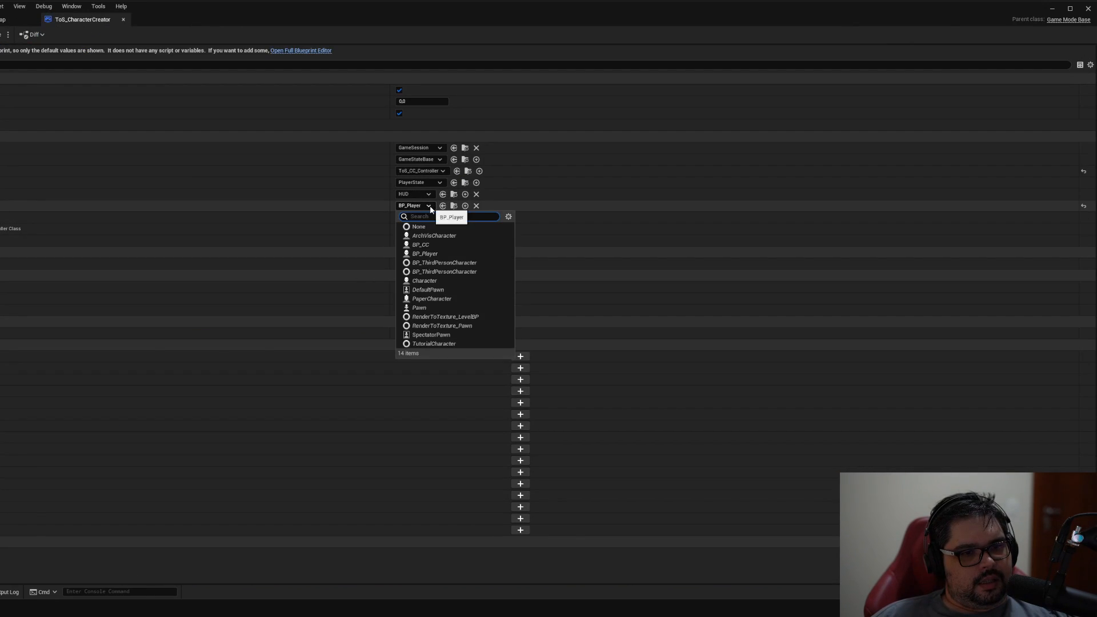
pyautogui.click(449, 263)
pyautogui.click(2, 34)
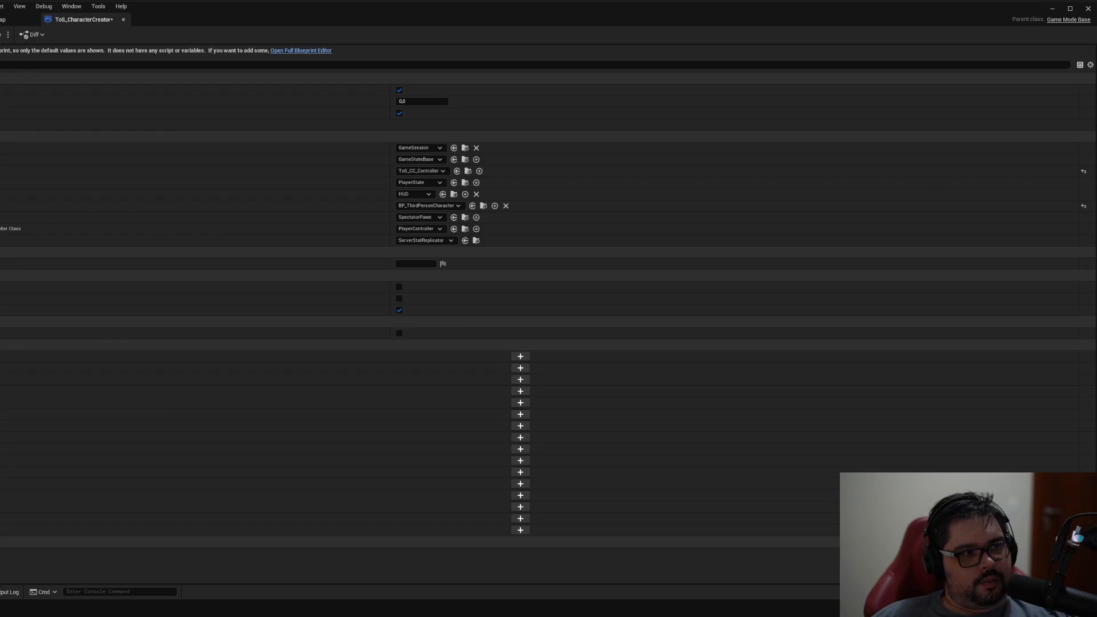
# Play the level and make the third-person mannequin run and jump to test its controls, and stop the session.
pyautogui.click(17, 19)
pyautogui.click(132, 35)
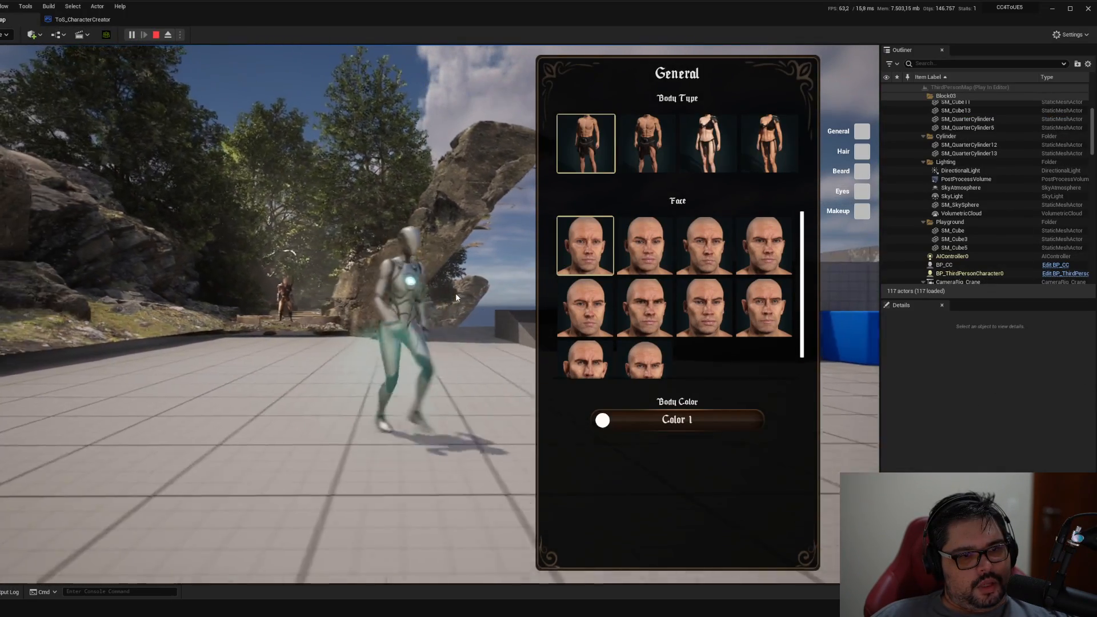
pyautogui.press('w')
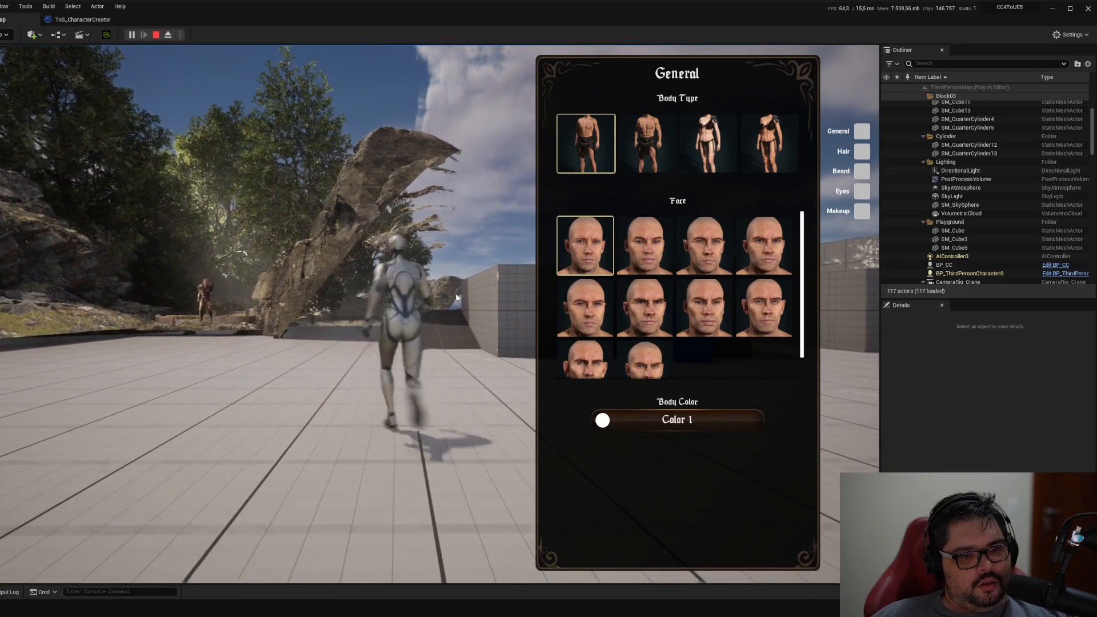
pyautogui.press('s')
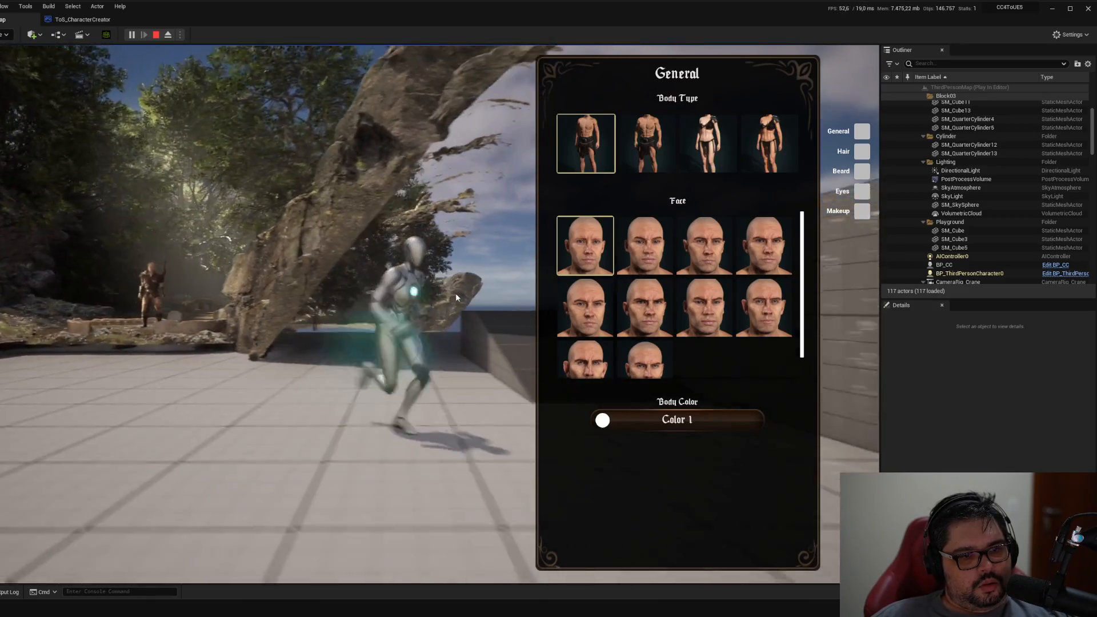
pyautogui.press('space')
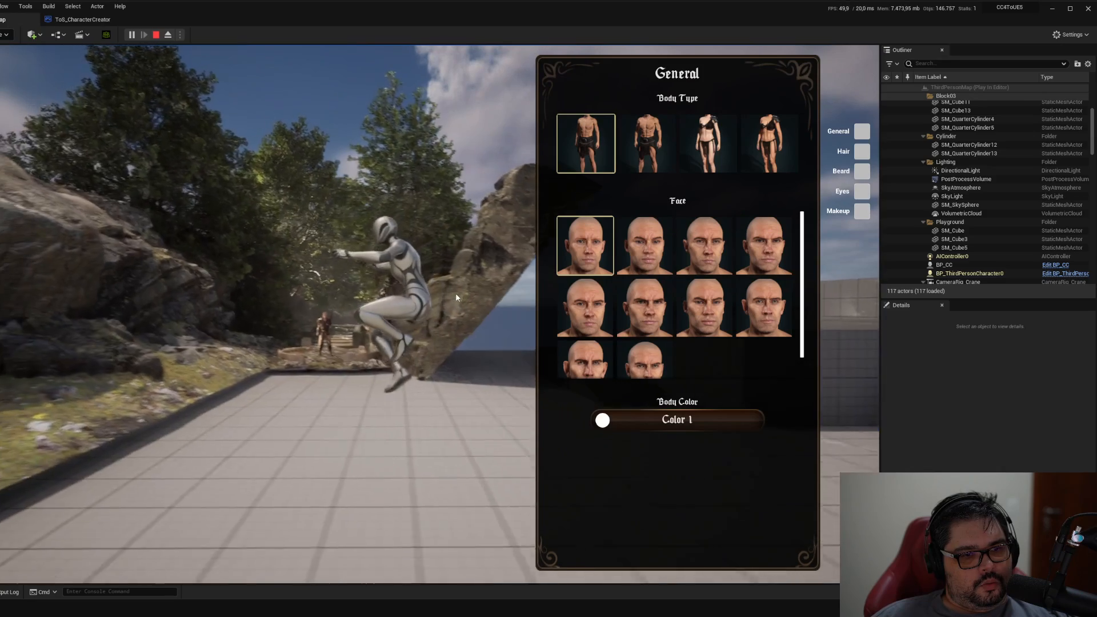
pyautogui.press('w')
pyautogui.press('d')
pyautogui.press('space')
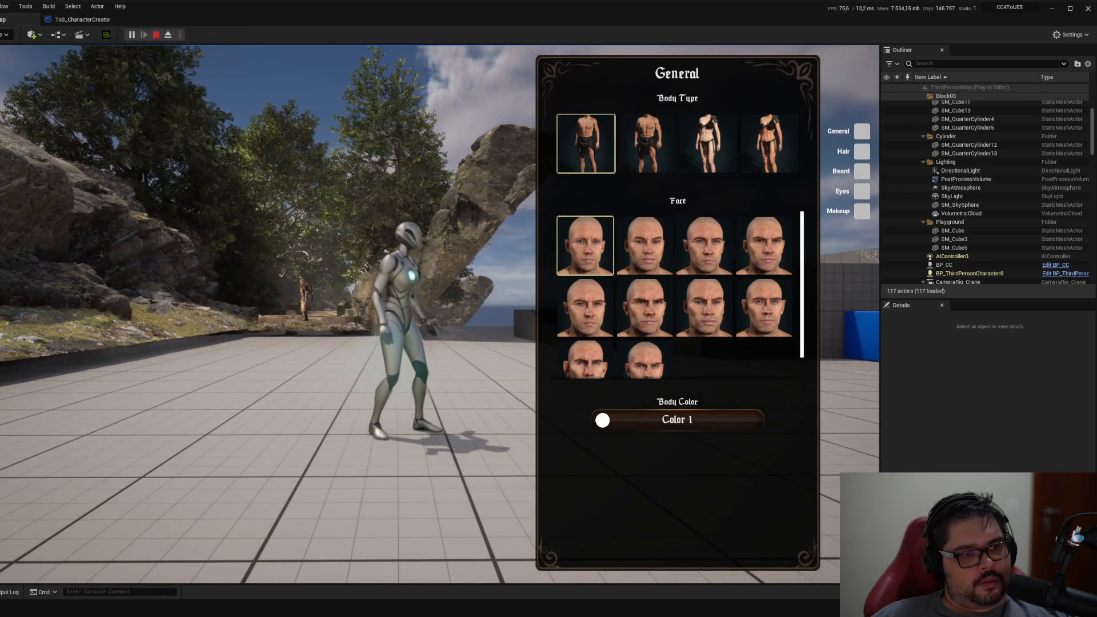
pyautogui.click(154, 35)
pyautogui.hotkey('ctrl', 'space')
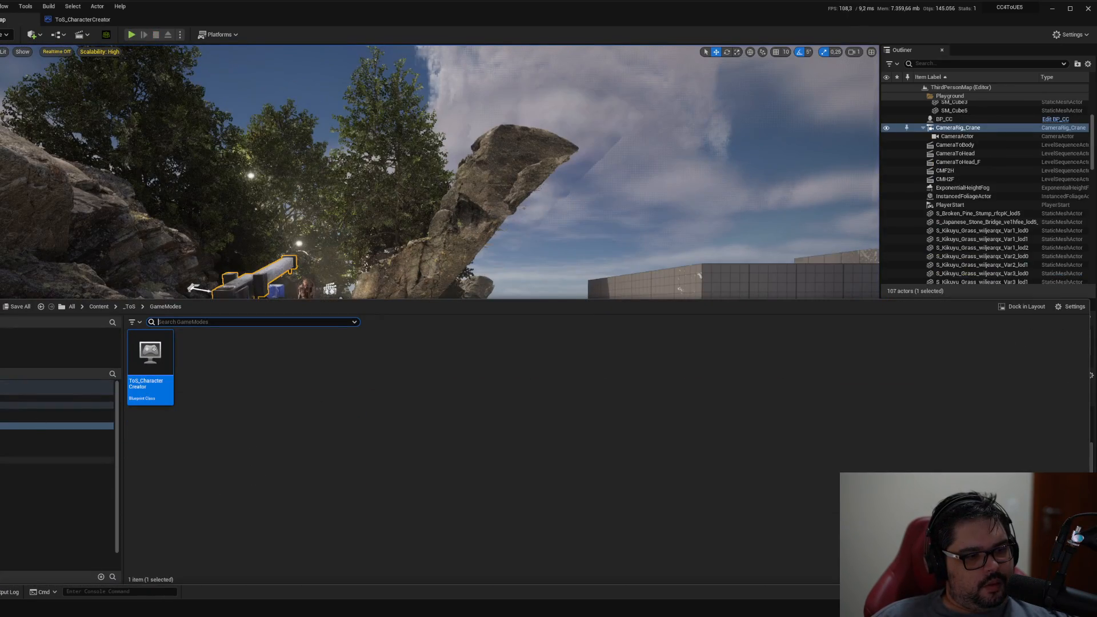
# Browse the Mannequins Animations and Meshes folders, and open and close ABP_Quinn while looking for the third-person character's assets.
pyautogui.click(3, 528)
pyautogui.scroll(-1, 3, 528)
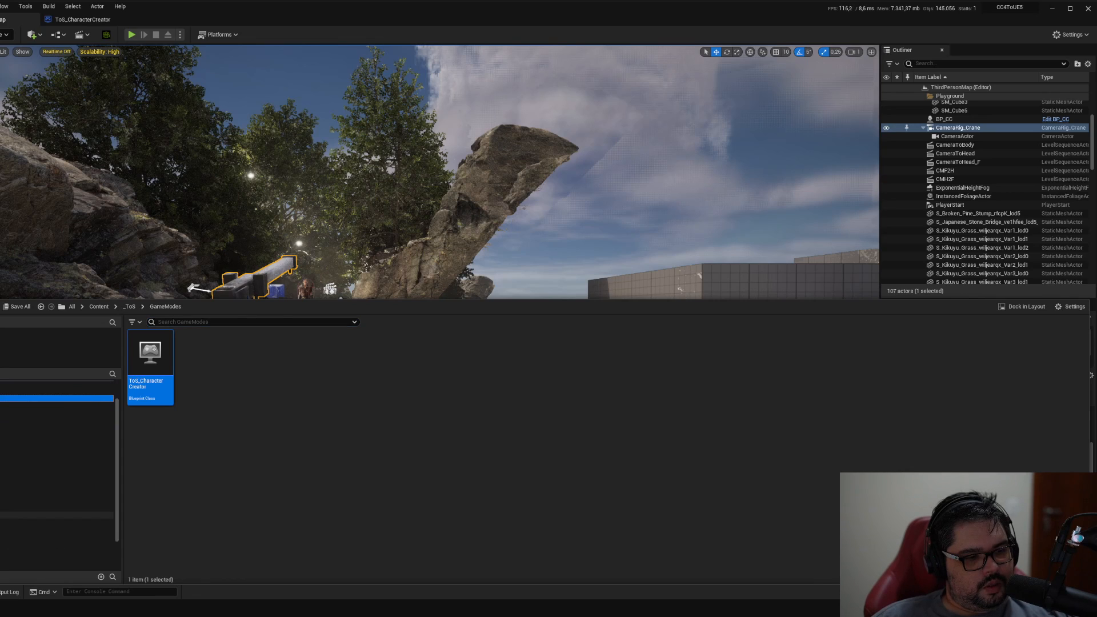
pyautogui.click(3, 514)
pyautogui.click(2, 528)
pyautogui.click(3, 521)
pyautogui.click(301, 370)
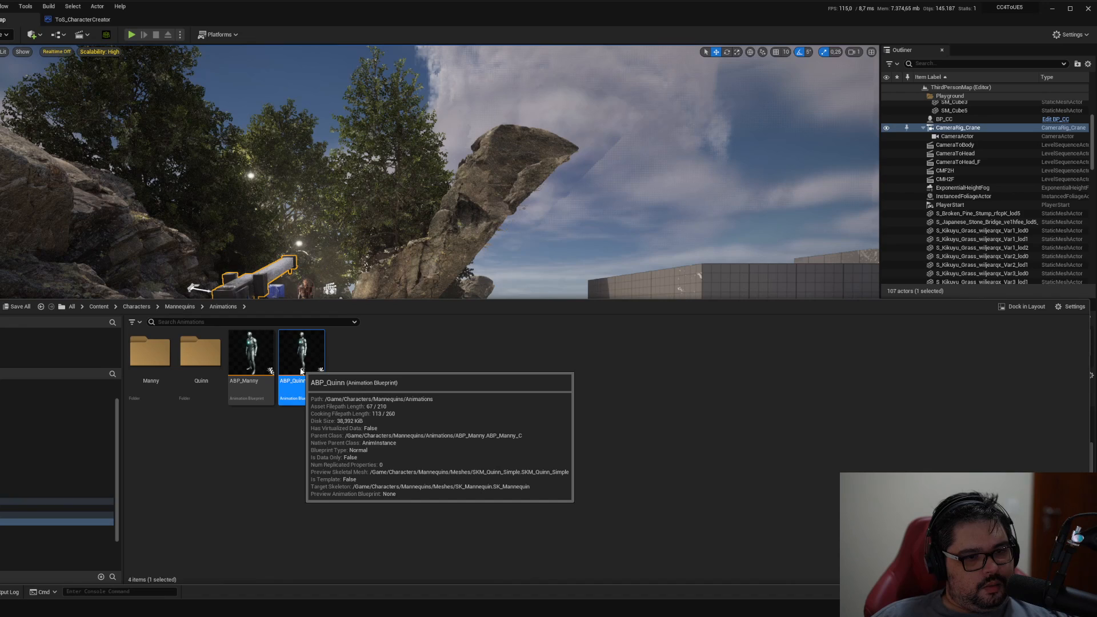
pyautogui.doubleClick(302, 371)
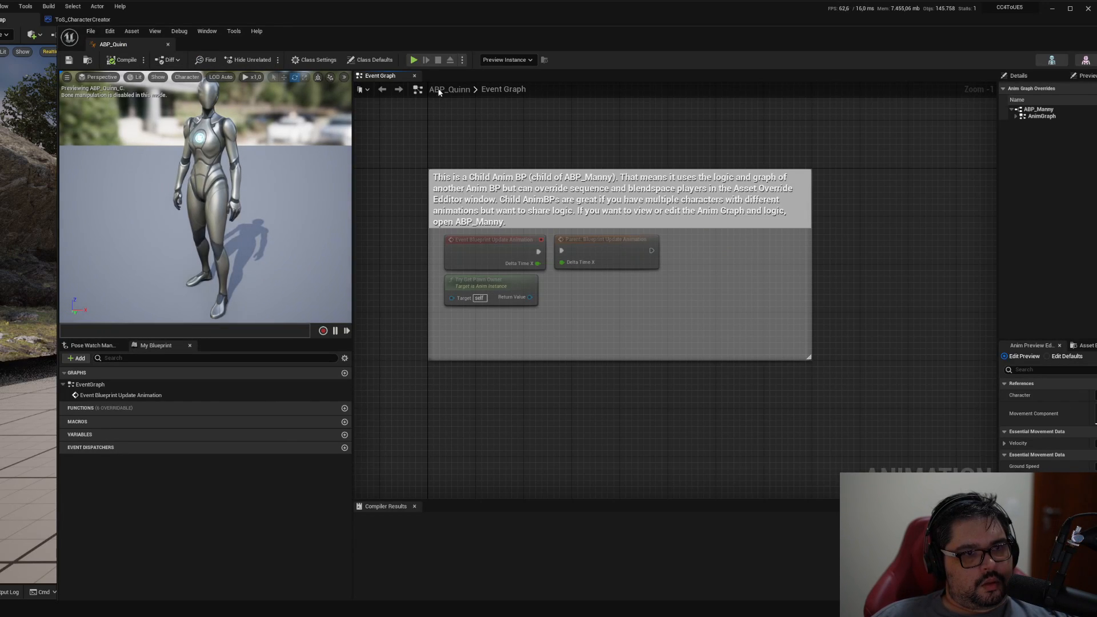
pyautogui.click(167, 45)
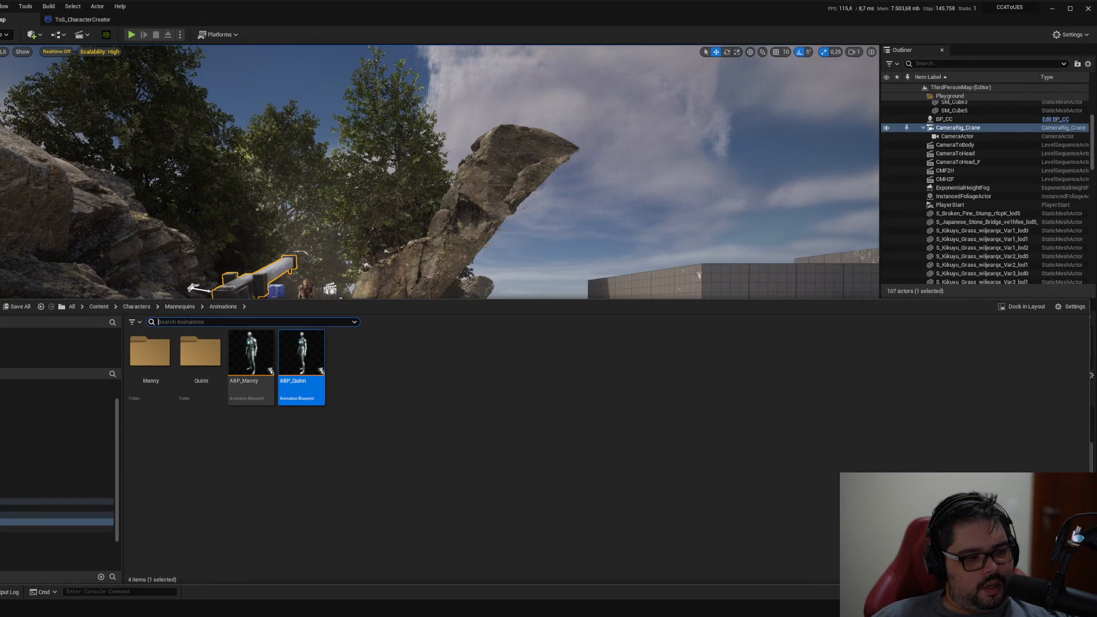
pyautogui.click(3, 535)
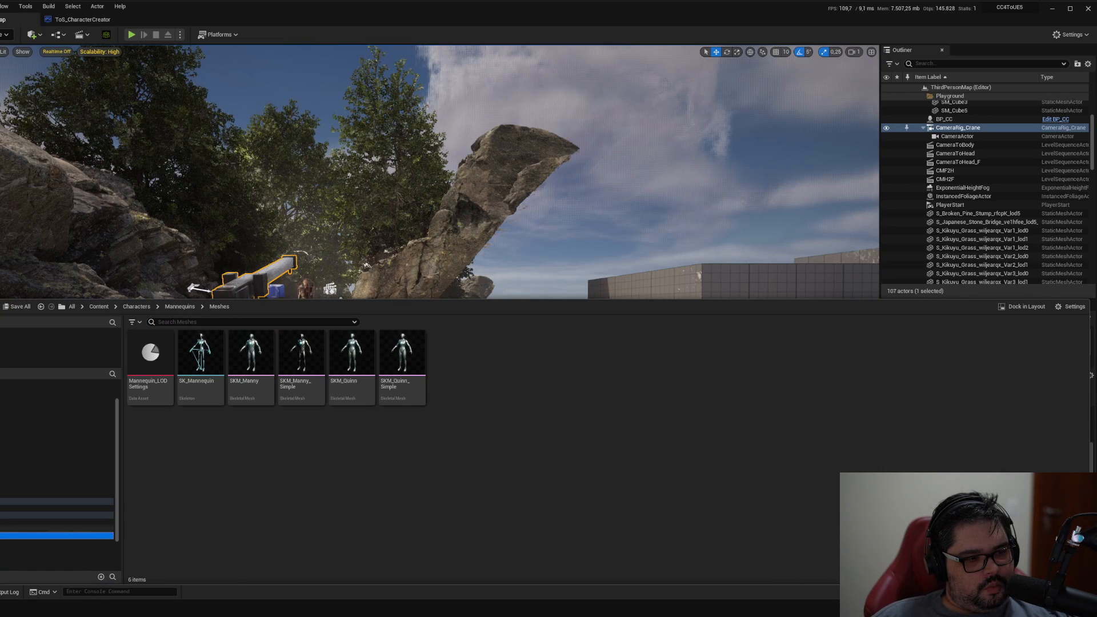
pyautogui.click(3, 501)
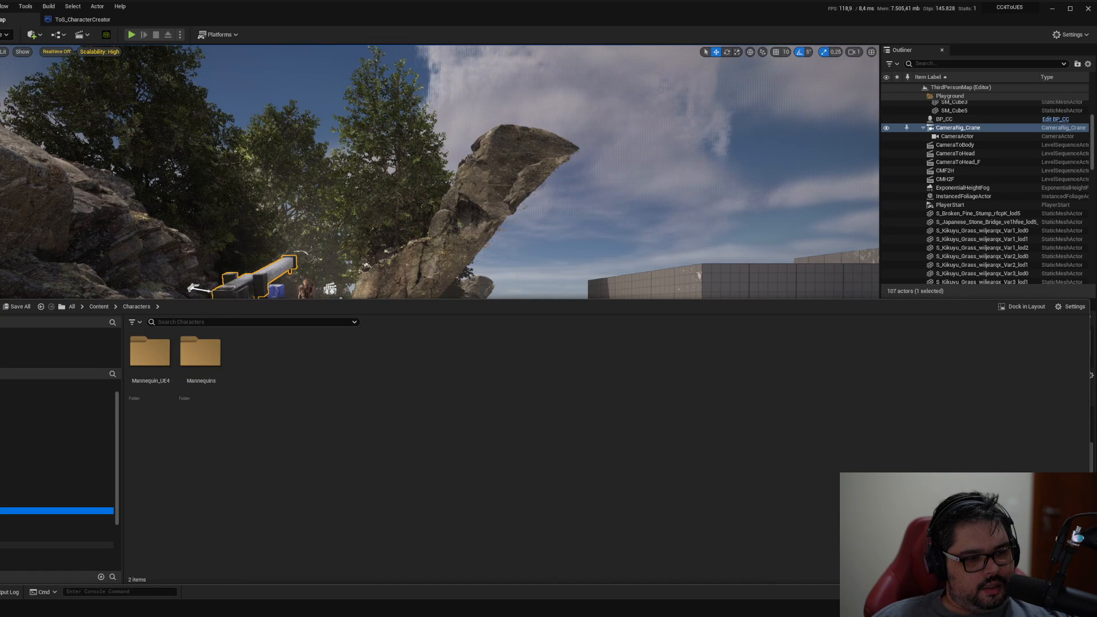
# Open BP_ThirdPersonCharacter and inspect its FollowCamera and CameraBoom components and its event graph.
pyautogui.scroll(-2, 35, 509)
pyautogui.click(3, 537)
pyautogui.doubleClick(150, 355)
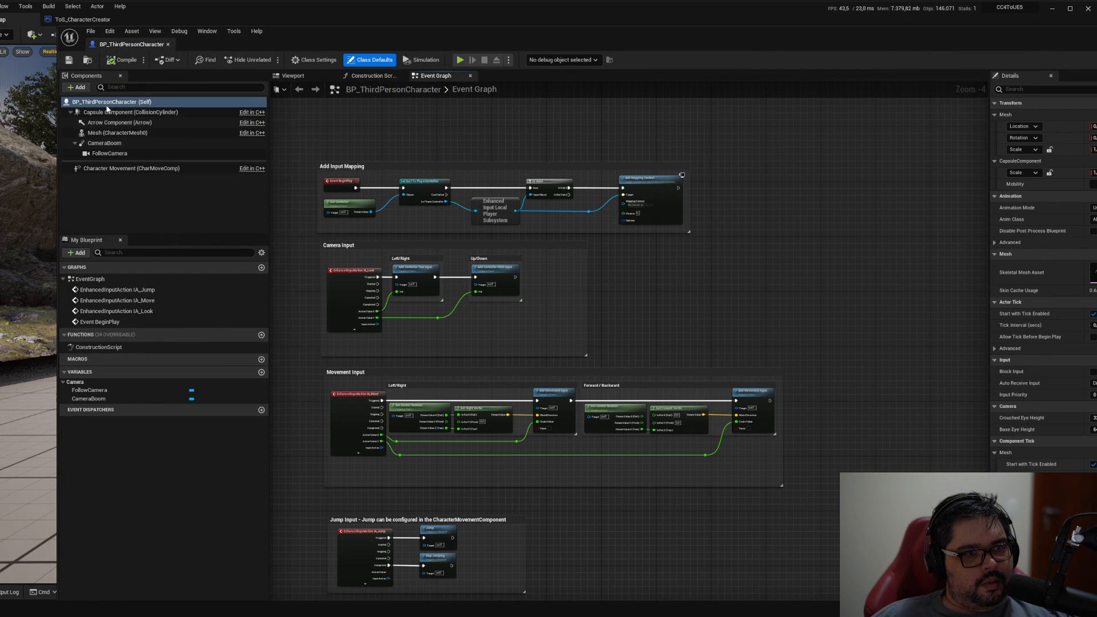
pyautogui.click(105, 152)
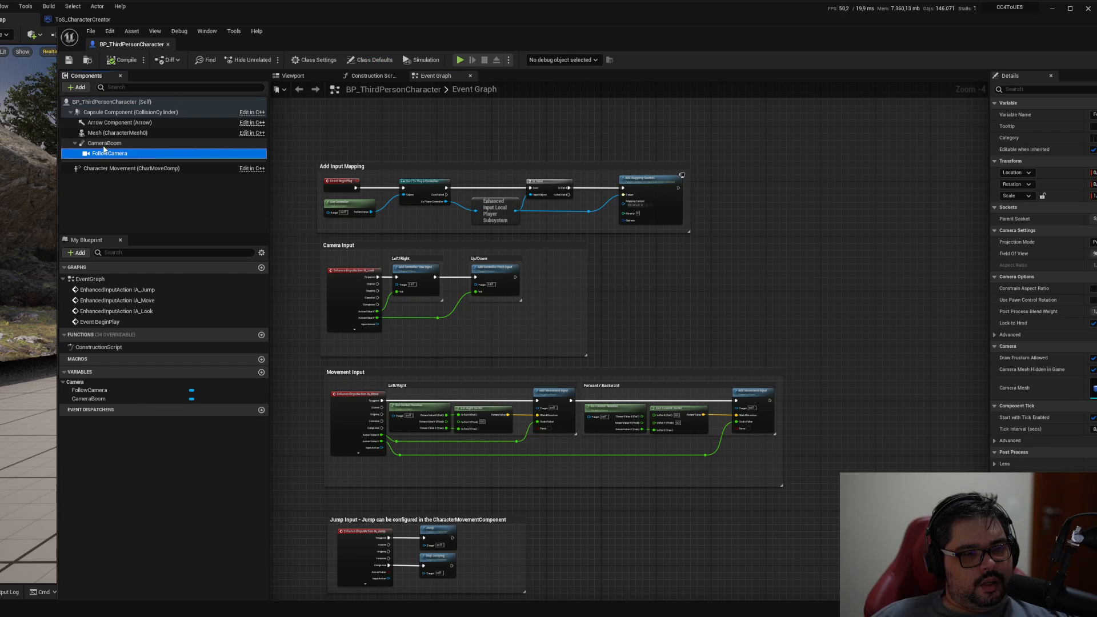
pyautogui.click(104, 144)
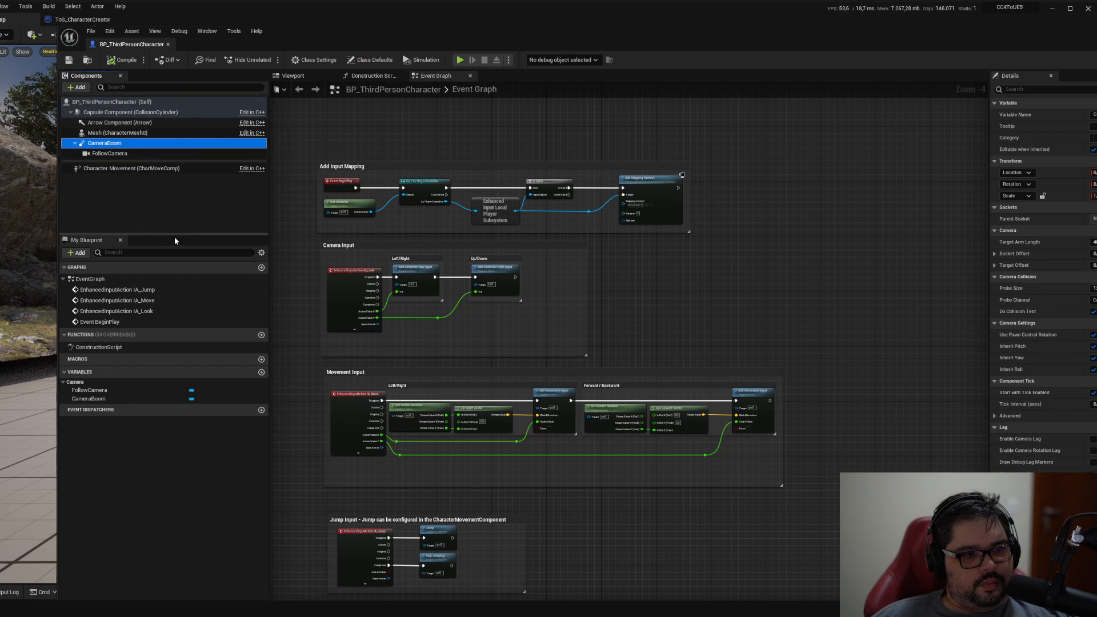
pyautogui.moveTo(309, 242); pyautogui.dragTo(351, 195, button='right')
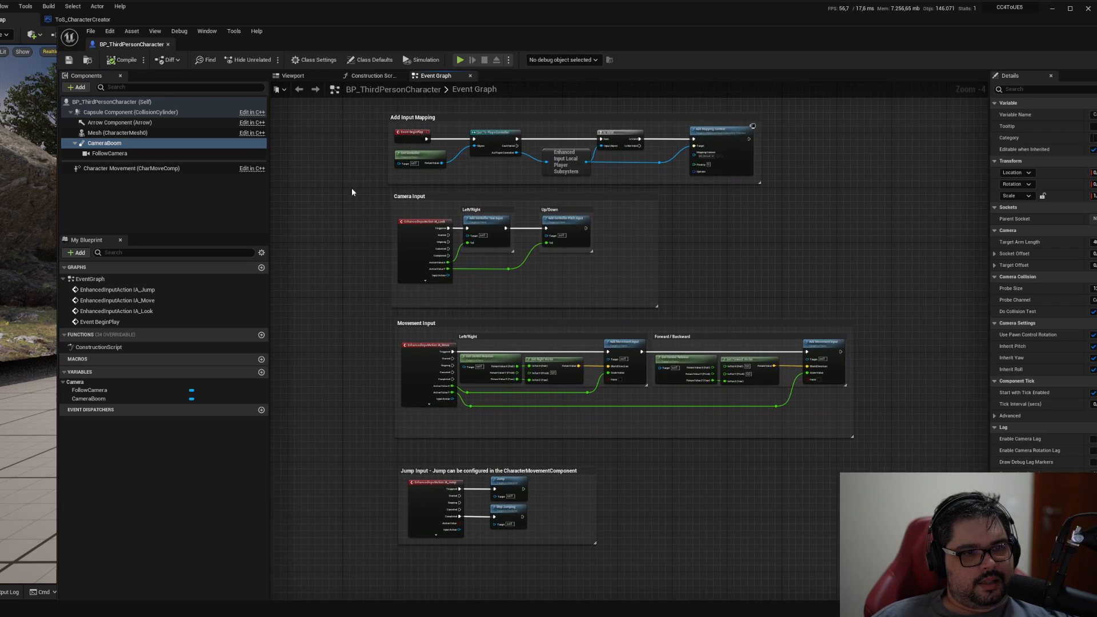
# Copy all event graph nodes of BP_ThirdPersonCharacter, close that blueprint, and paste the nodes into the event graph of BP_Player.
pyautogui.moveTo(368, 108); pyautogui.dragTo(890, 545)
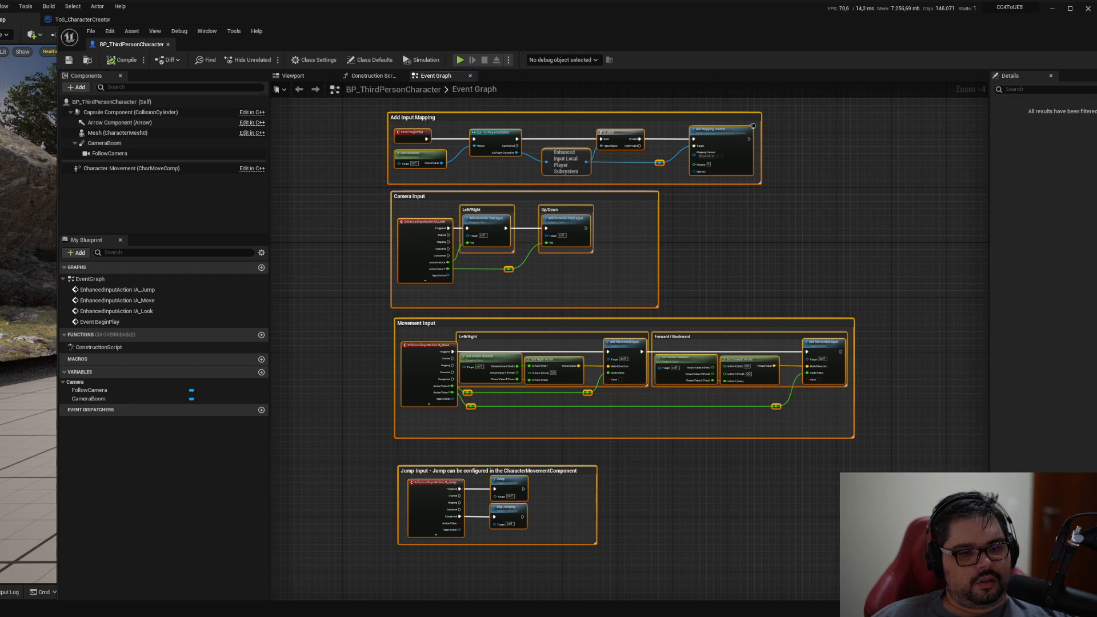
pyautogui.click(168, 45)
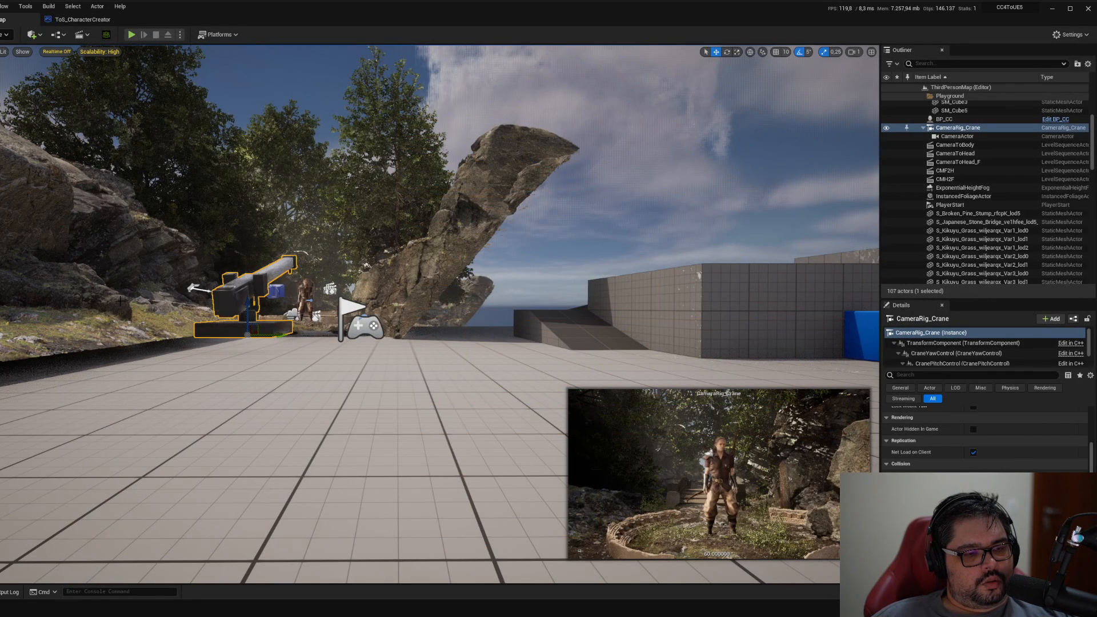
pyautogui.hotkey('ctrl', 'space')
pyautogui.click(78, 414)
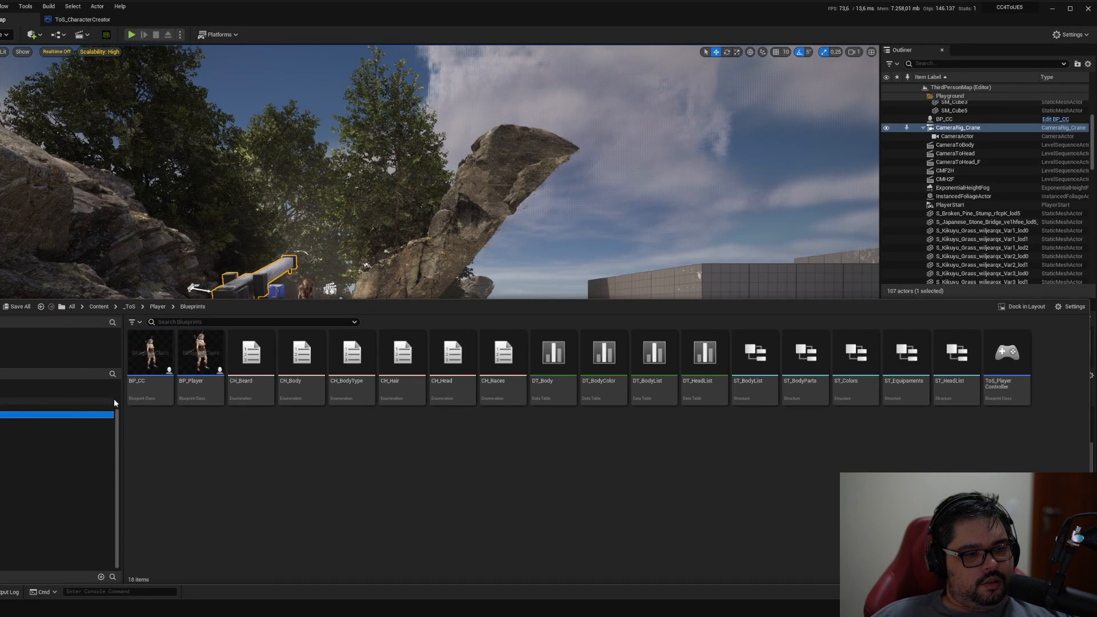
pyautogui.doubleClick(186, 359)
pyautogui.hotkey('ctrl', 'space')
pyautogui.click(564, 268)
pyautogui.hotkey('ctrl', 'v')
# Delete the stray Event BeginPlay node beside the Camera Input nodes, save and close BP_Player, and play the level briefly.
pyautogui.moveTo(574, 265); pyautogui.dragTo(626, 458, button='right')
pyautogui.click(574, 437)
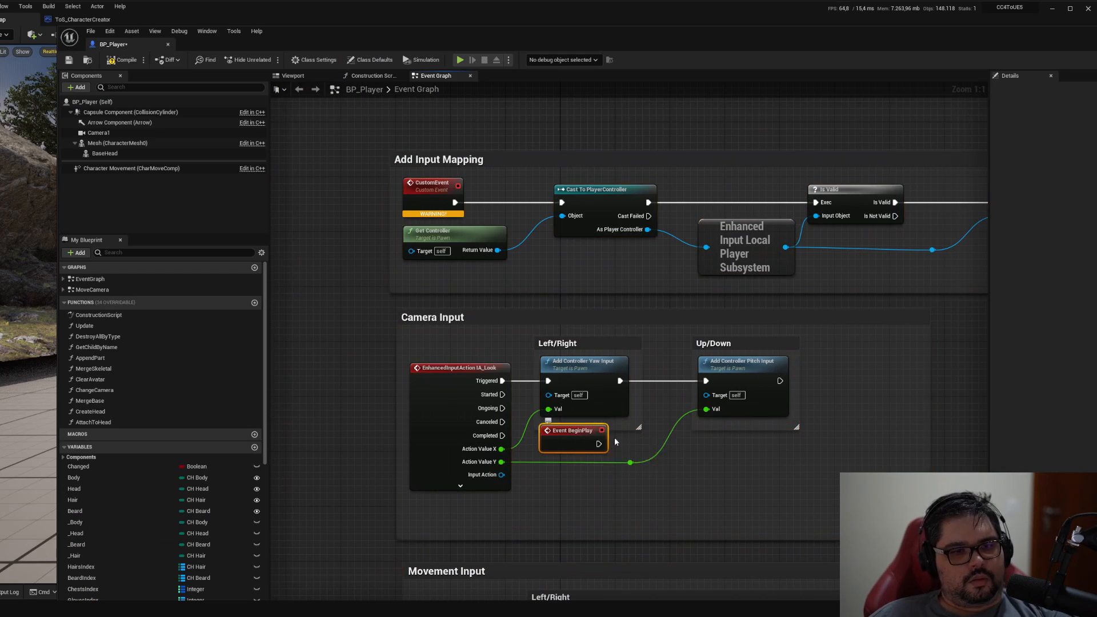
pyautogui.press('Delete')
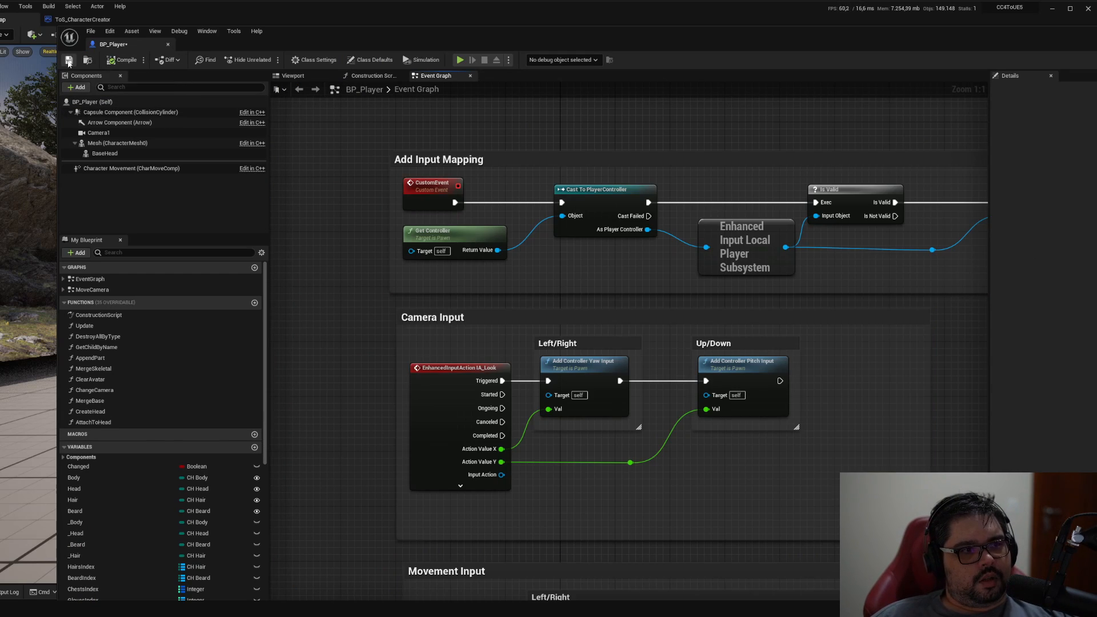
pyautogui.click(166, 44)
pyautogui.click(130, 35)
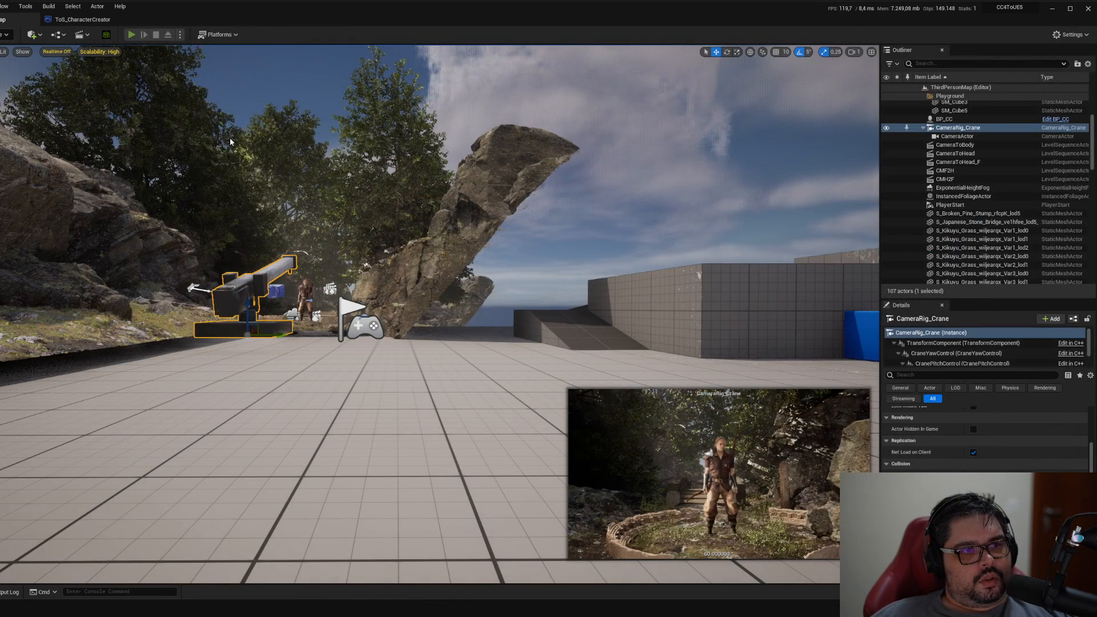
pyautogui.click(153, 35)
# Reopen the ToS_CharacterCreator game mode and set its default pawn class to BP_Player.
pyautogui.hotkey('ctrl', 'space')
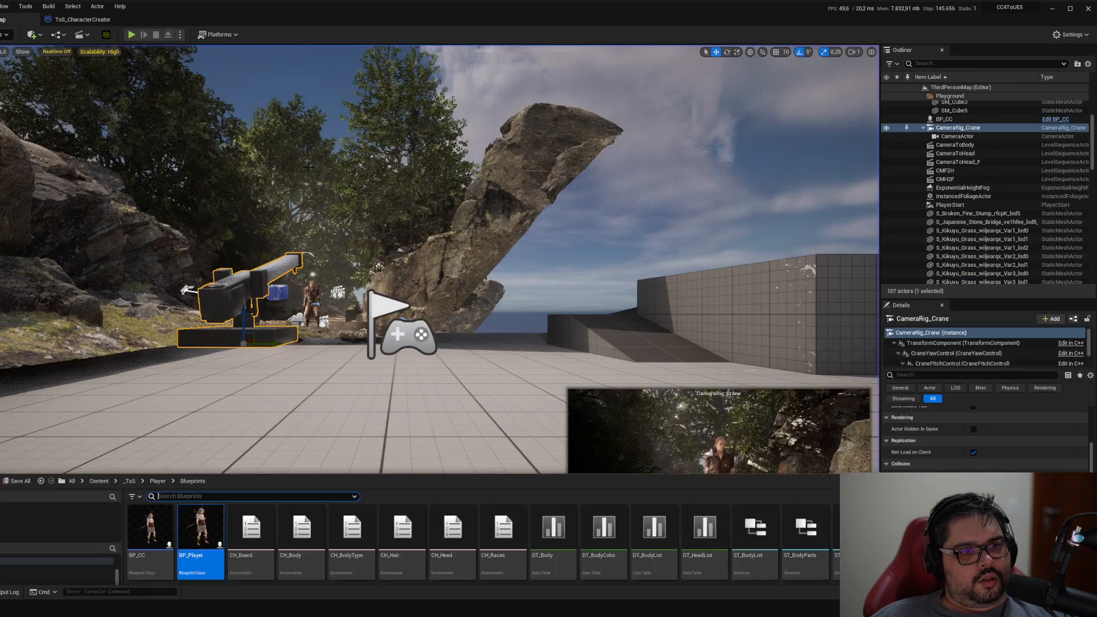
pyautogui.doubleClick(150, 357)
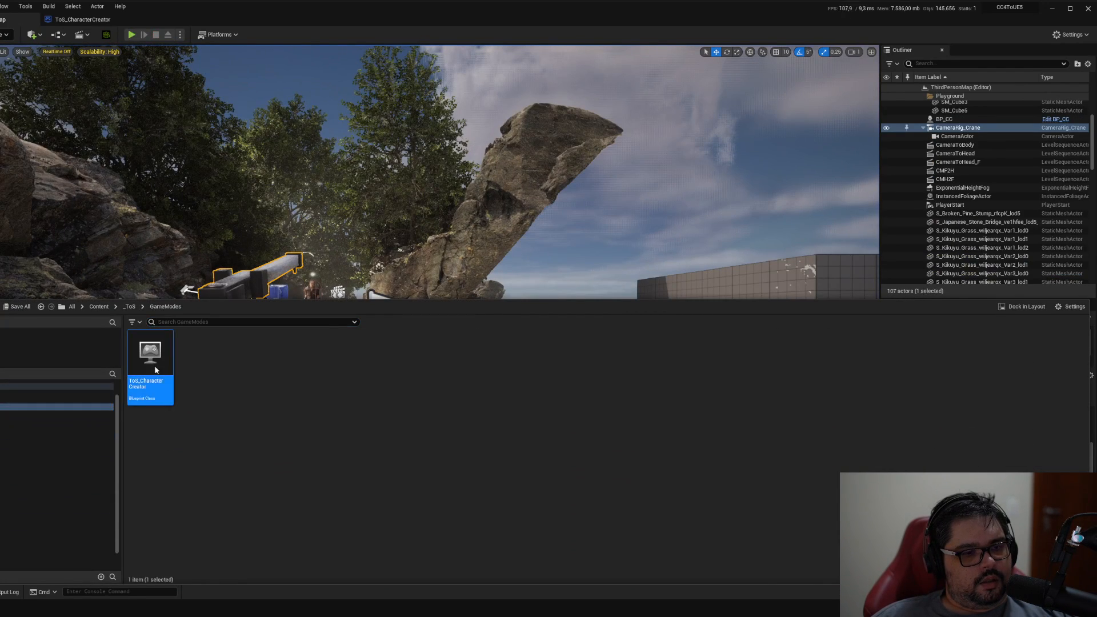
pyautogui.click(450, 206)
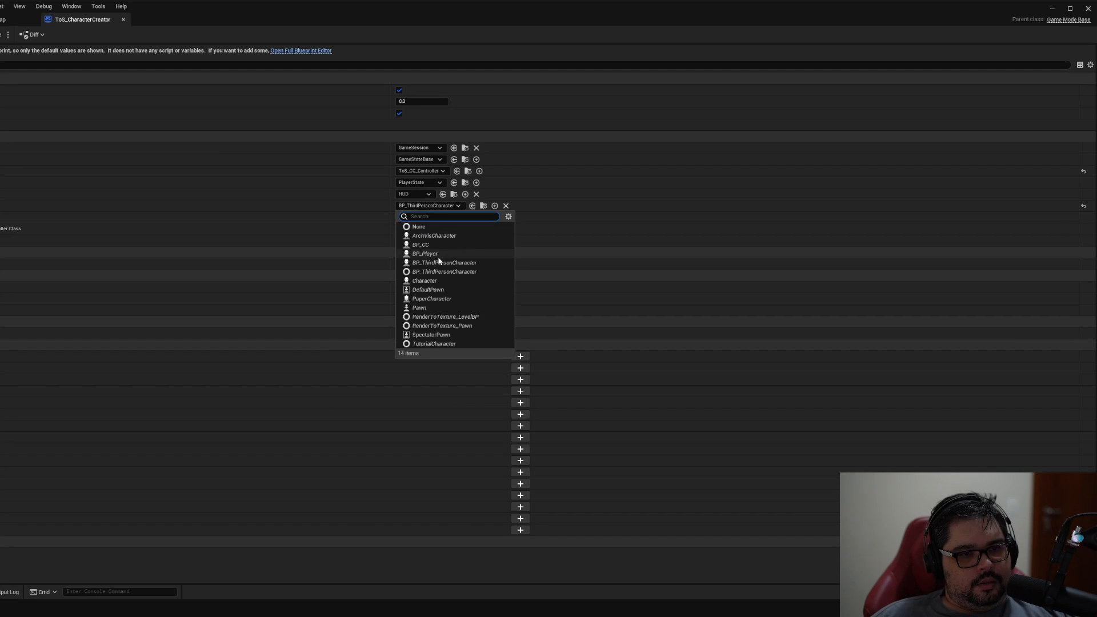
pyautogui.click(437, 255)
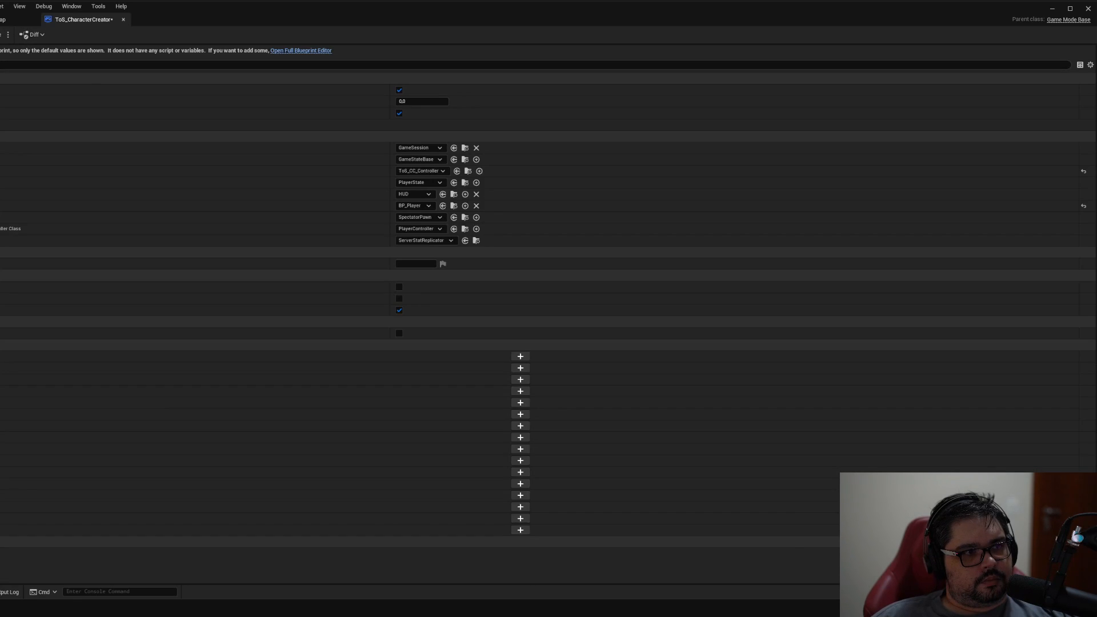
# Return to ThirdPersonMap, play the level to test BP_Player with the pasted input logic, and stop the session.
pyautogui.click(22, 20)
pyautogui.hotkey('alt', 'p')
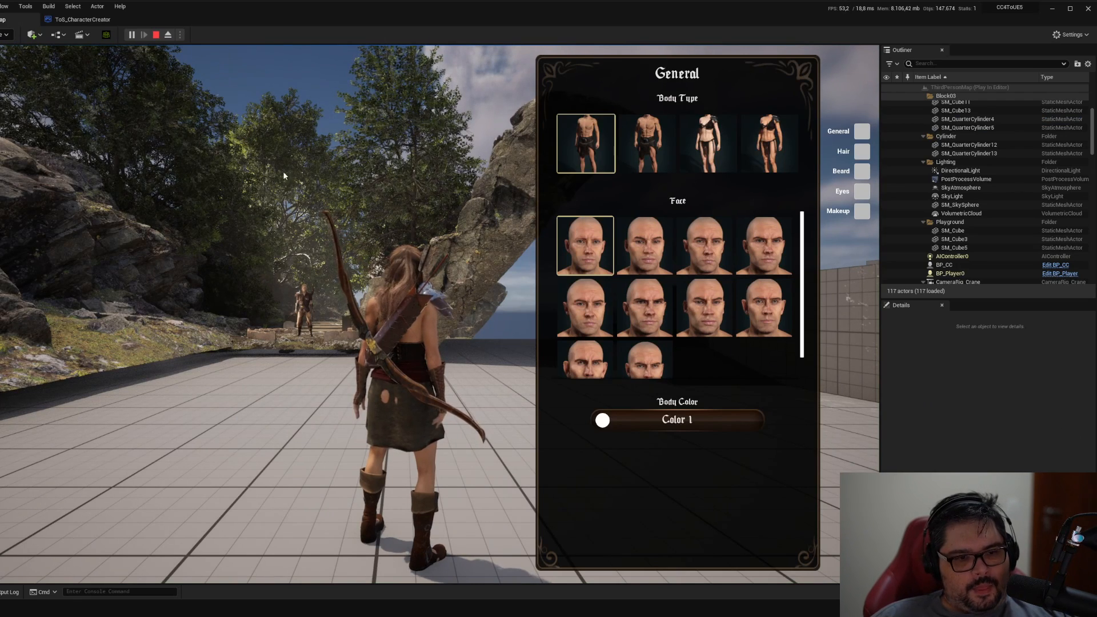
pyautogui.click(155, 35)
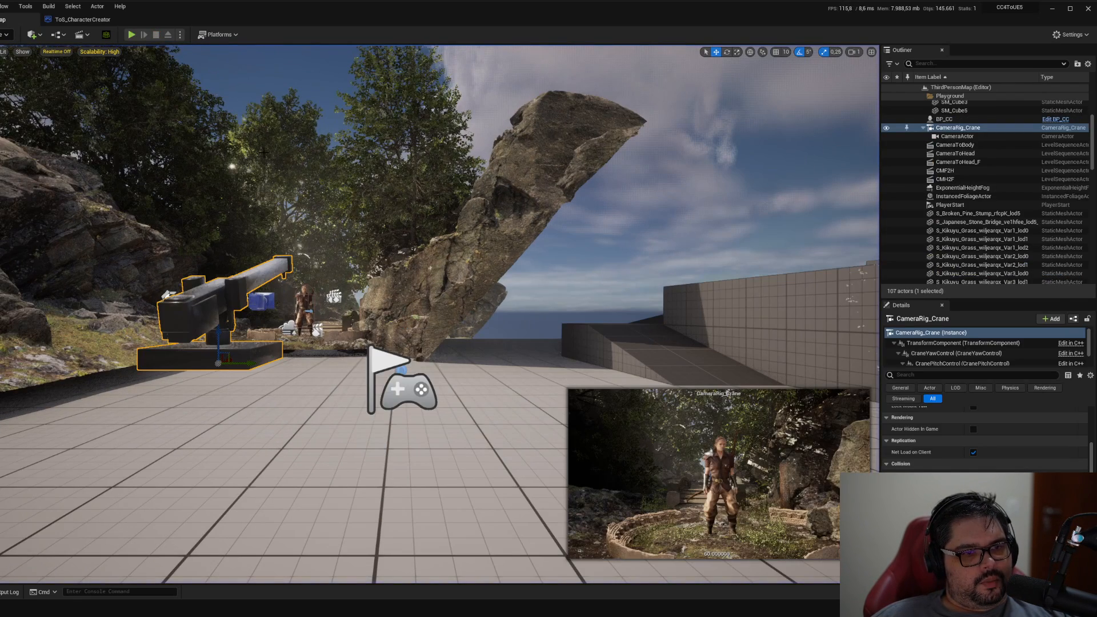
# Reopen BP_Player from the Player Blueprints folder and expand its EventGraph entry to review the input events.
pyautogui.hotkey('ctrl', 'space')
pyautogui.click(57, 434)
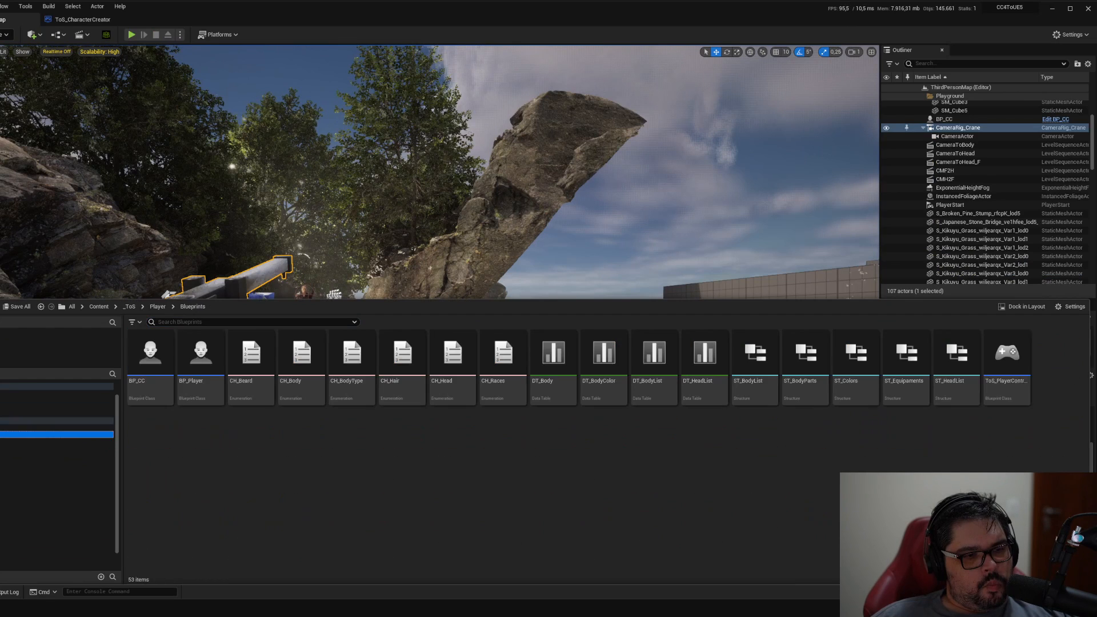
pyautogui.moveTo(200, 365); pyautogui.dragTo(222, 360)
pyautogui.press('Escape')
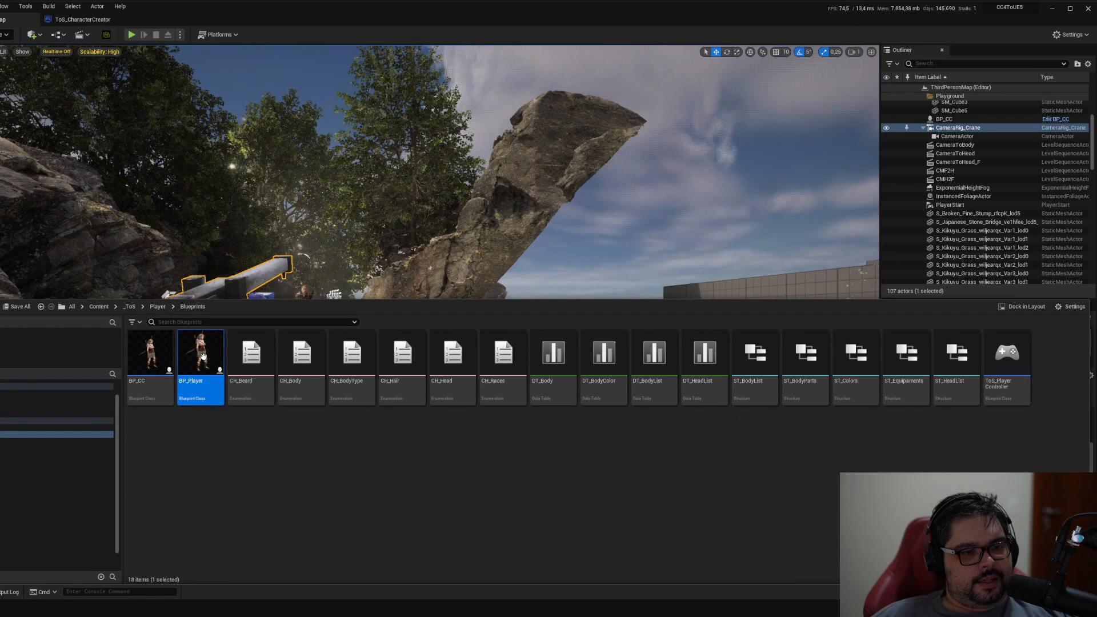
pyautogui.doubleClick(200, 352)
pyautogui.moveTo(375, 278); pyautogui.dragTo(435, 323, button='right')
pyautogui.click(64, 278)
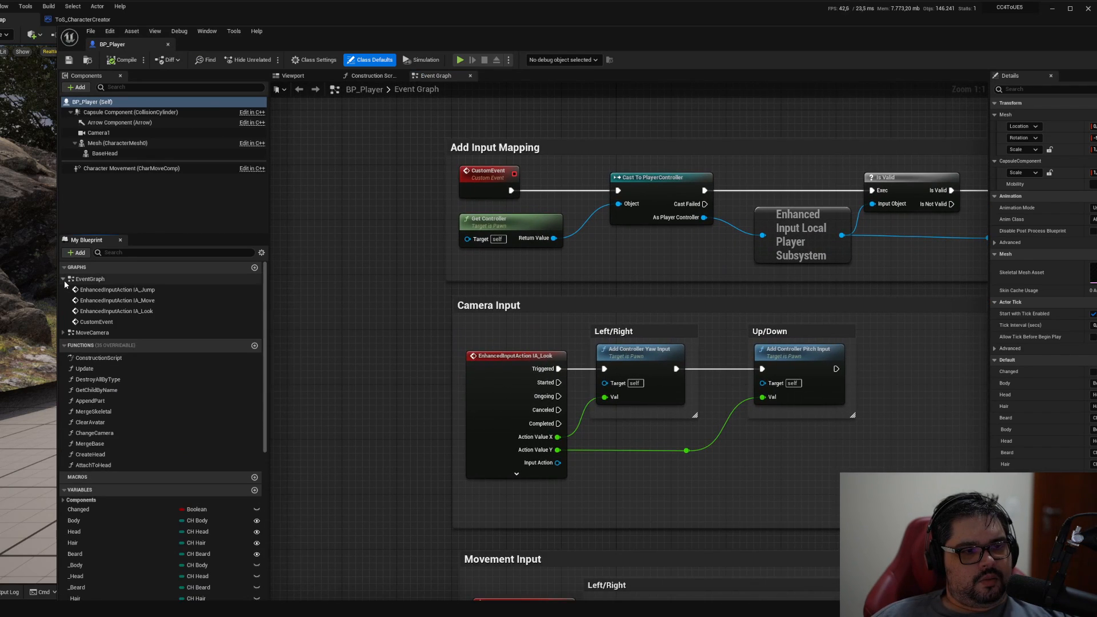
# Examine the input mapping, camera, movement and jump node groups in BP_Player's event graph, and close the blueprint.
pyautogui.scroll(-7, 564, 398)
pyautogui.moveTo(620, 421); pyautogui.dragTo(587, 290, button='right')
pyautogui.scroll(5, 557, 292)
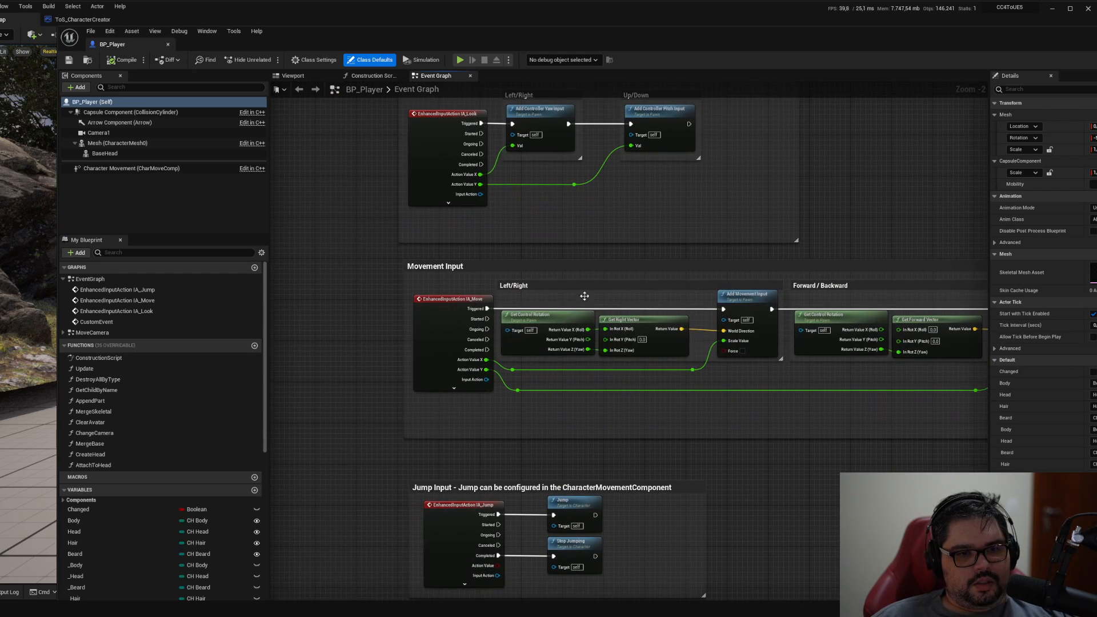
pyautogui.moveTo(659, 223); pyautogui.dragTo(651, 418, button='right')
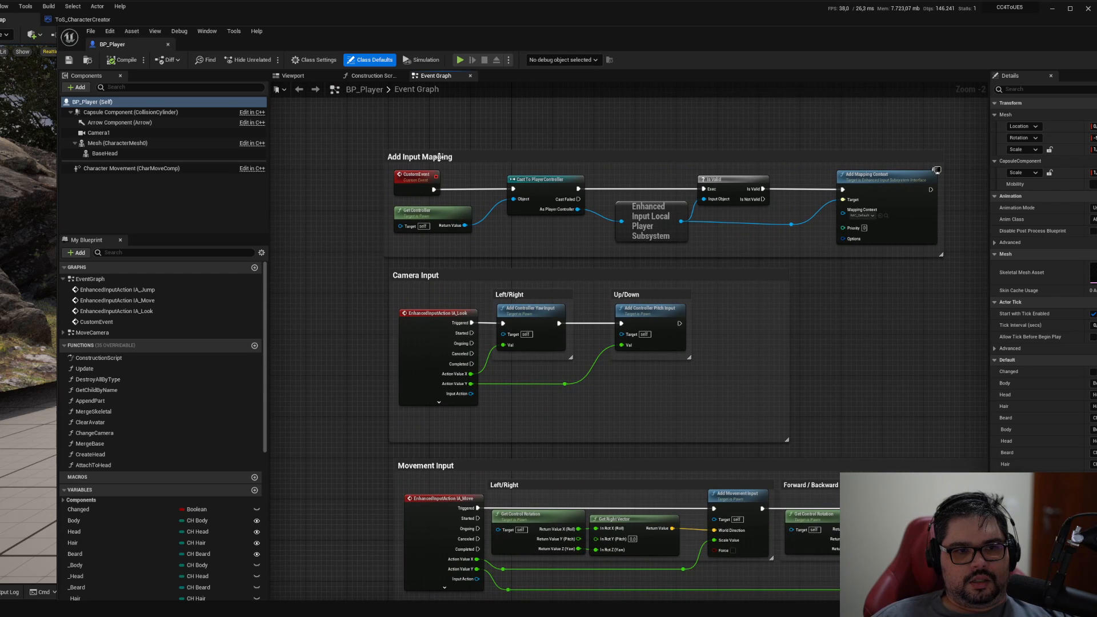
pyautogui.scroll(1, 735, 321)
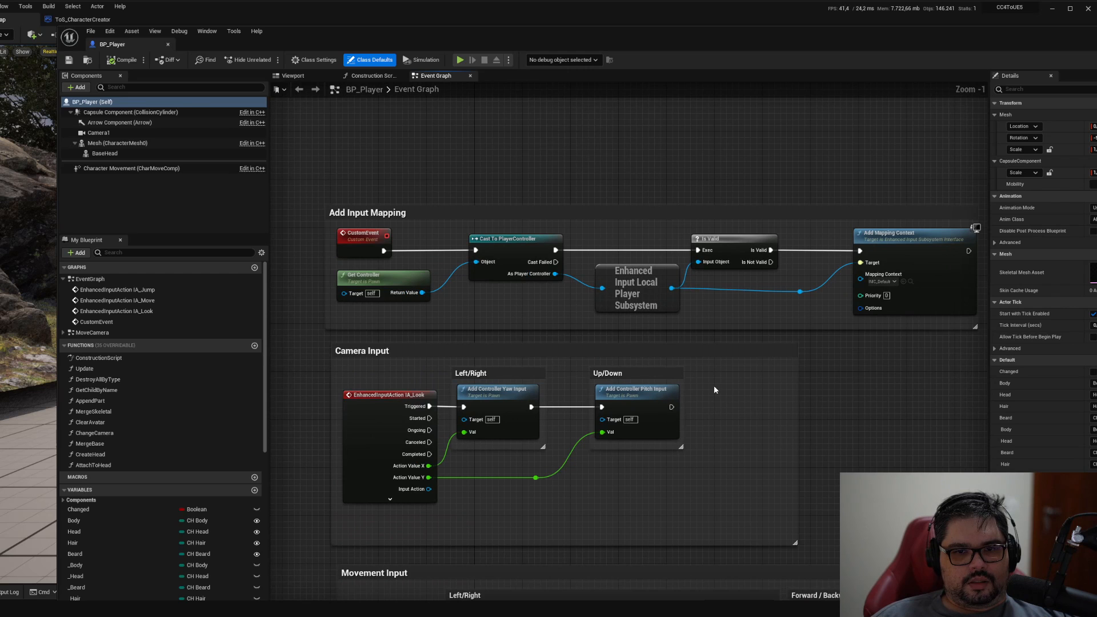
pyautogui.moveTo(781, 481); pyautogui.dragTo(775, 170, button='right')
pyautogui.moveTo(475, 375); pyautogui.dragTo(518, 381, button='right')
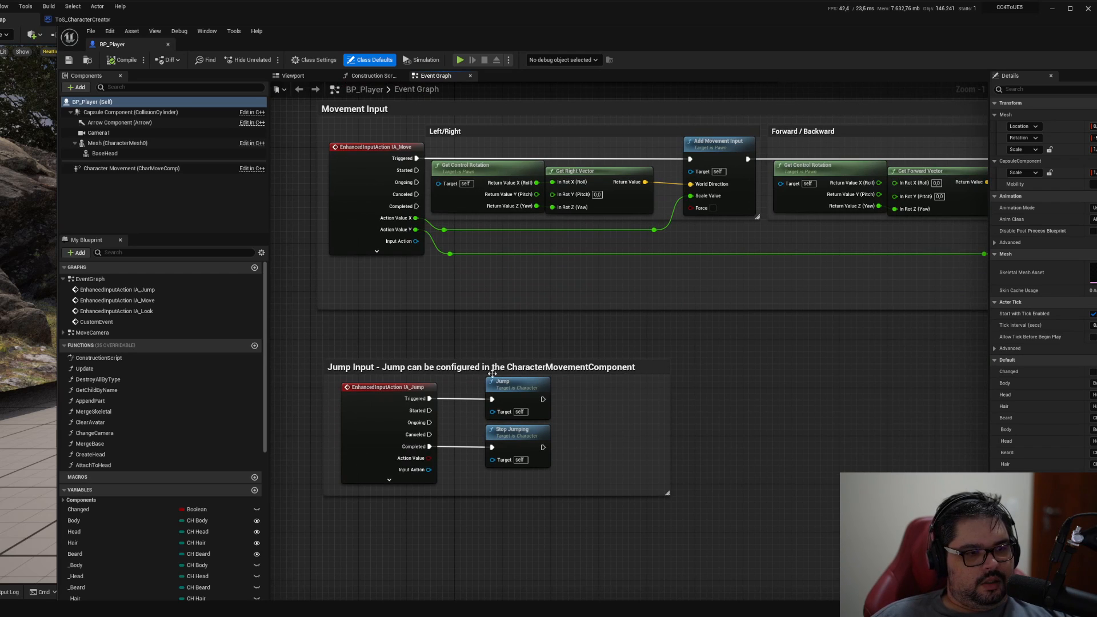
pyautogui.moveTo(510, 389); pyautogui.dragTo(515, 388)
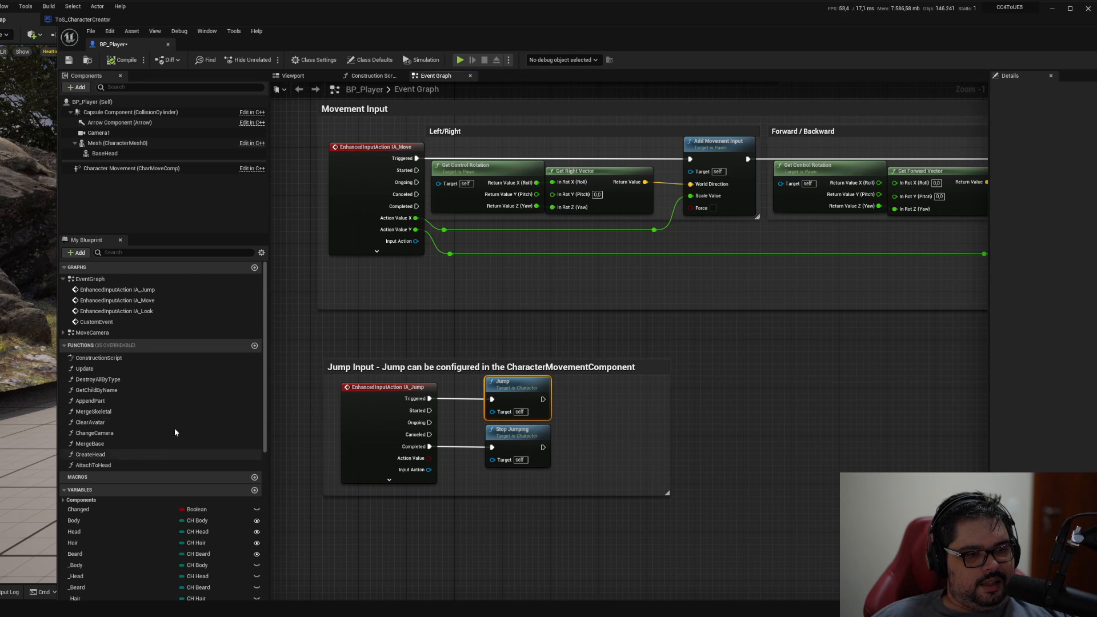
pyautogui.click(168, 45)
# Reopen BP_ThirdPersonCharacter and examine the Movement Input and Jump Input nodes in its event graph.
pyautogui.hotkey('ctrl', 'space')
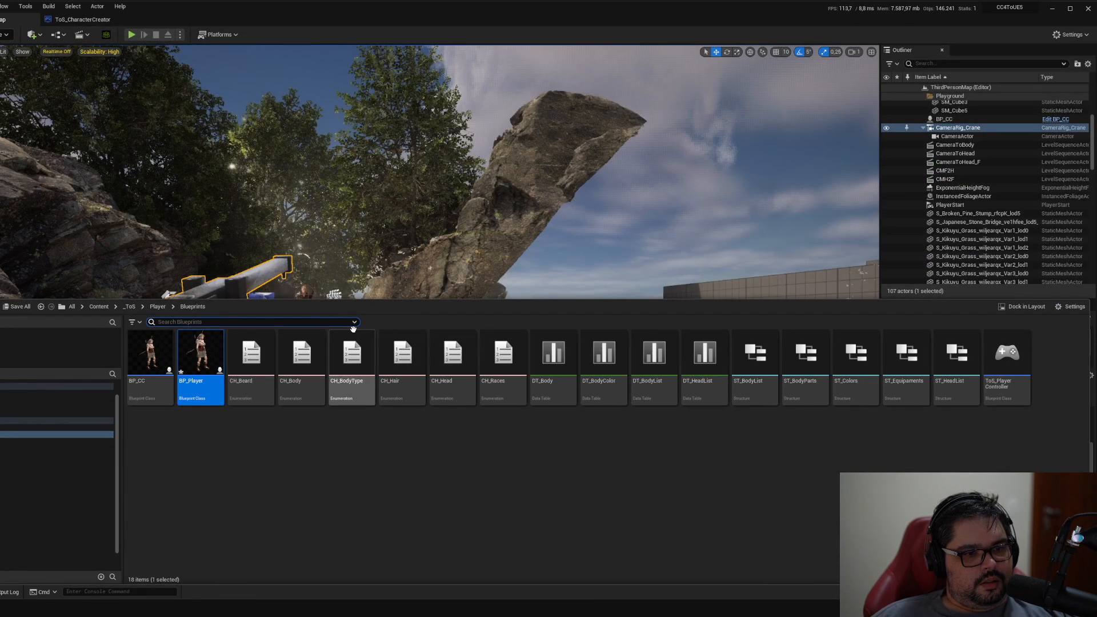
pyautogui.click(156, 371)
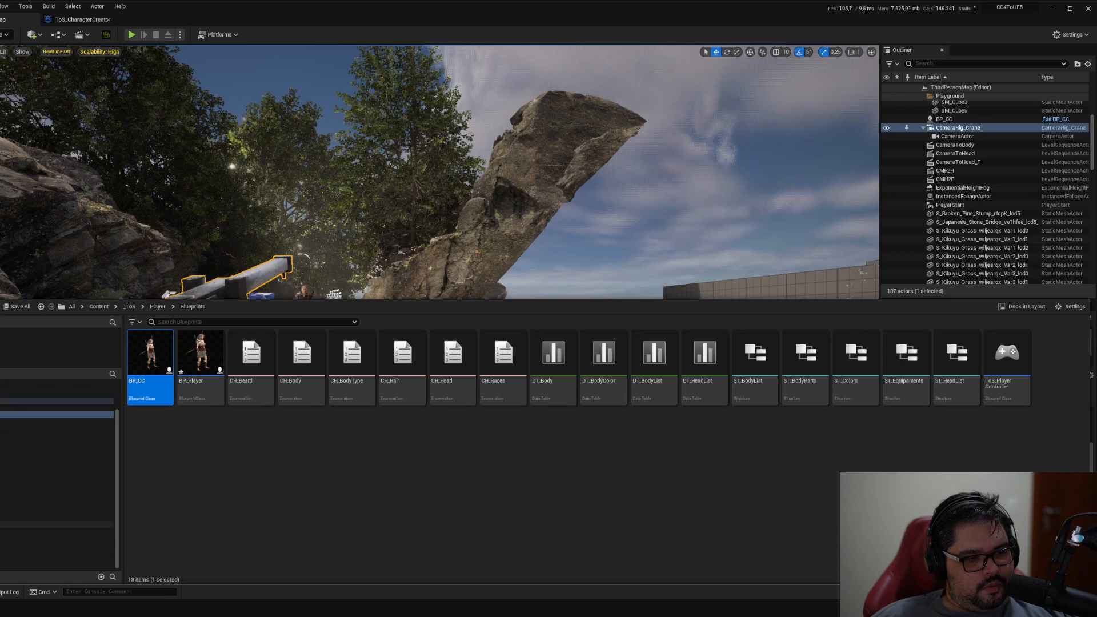
pyautogui.click(34, 537)
pyautogui.doubleClick(149, 369)
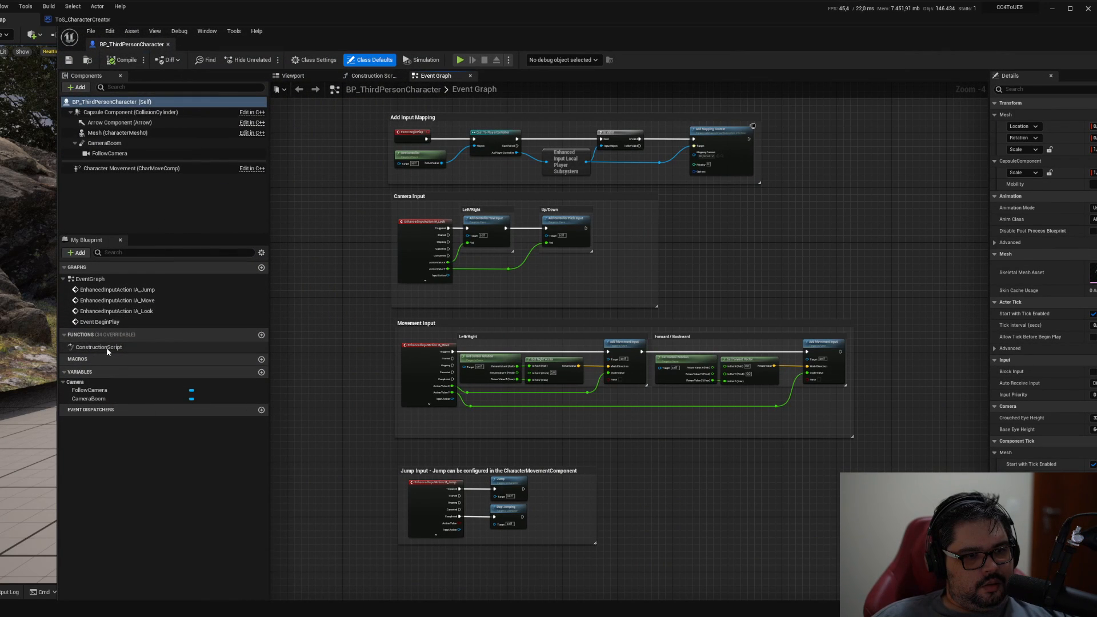
pyautogui.moveTo(383, 287); pyautogui.dragTo(438, 214, button='right')
pyautogui.scroll(3, 495, 290)
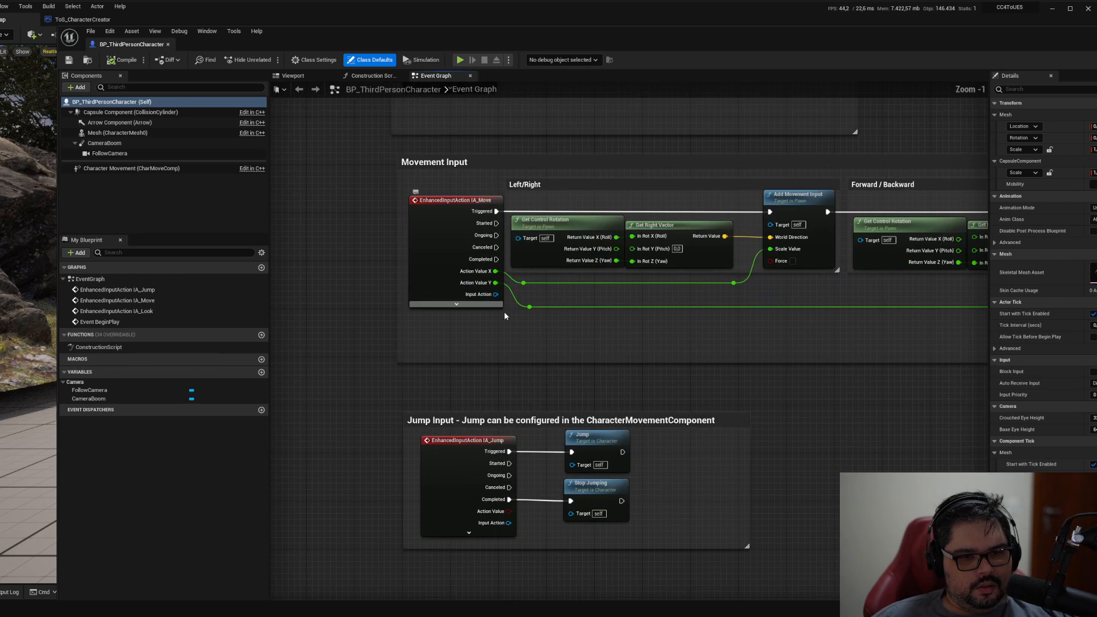
pyautogui.click(605, 438)
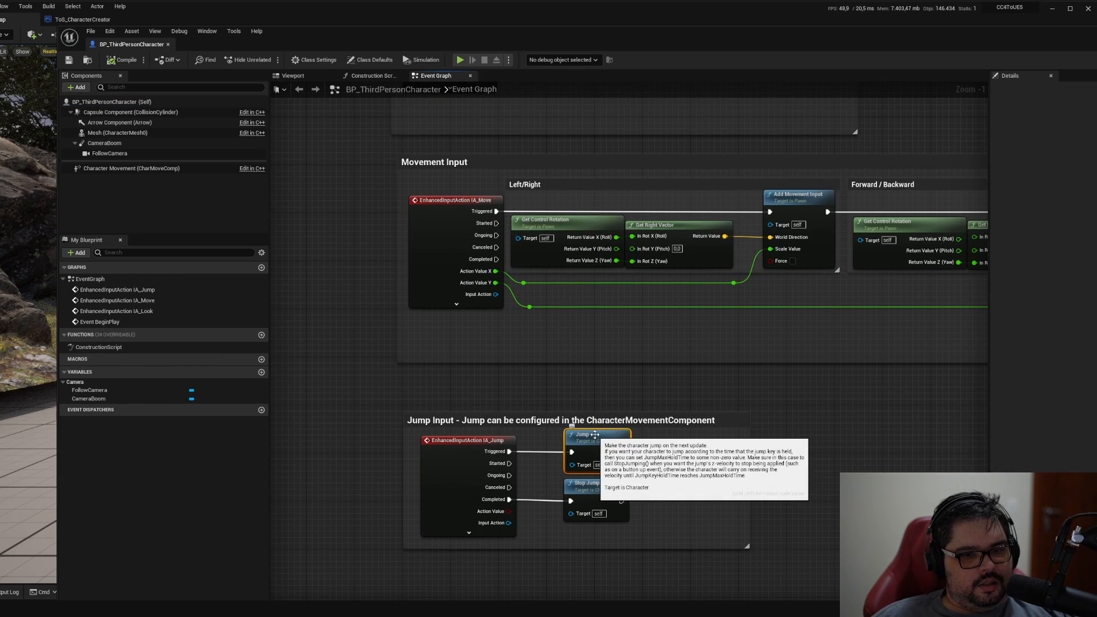
# Examine the input node groups and the viewport of BP_ThirdPersonCharacter, and close the blueprint.
pyautogui.moveTo(606, 403); pyautogui.dragTo(564, 473, button='right')
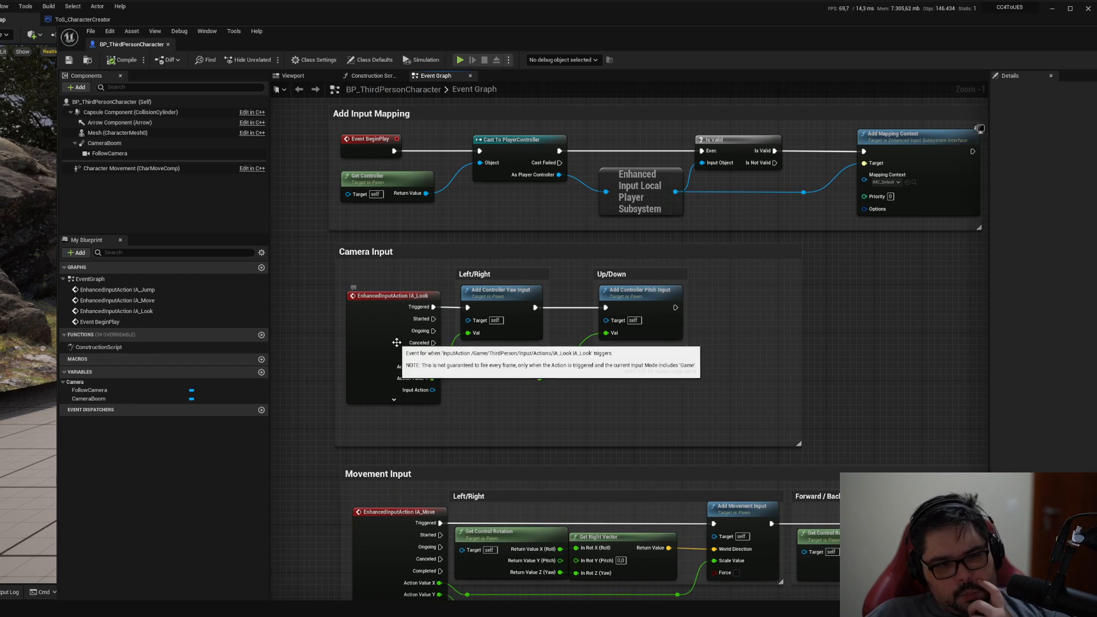
pyautogui.click(312, 78)
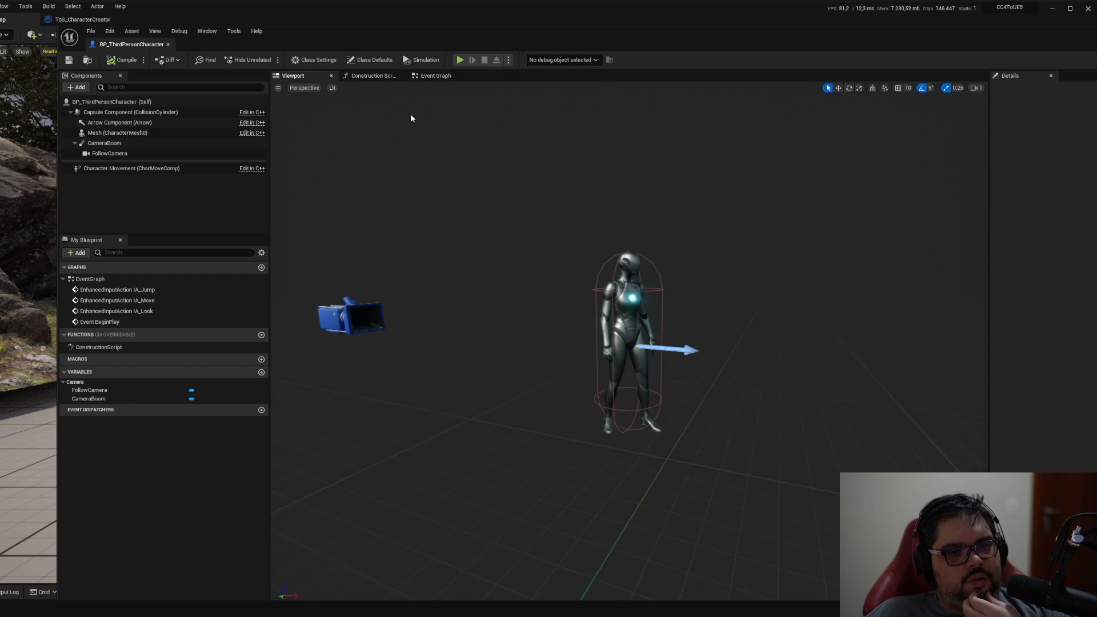
pyautogui.click(168, 45)
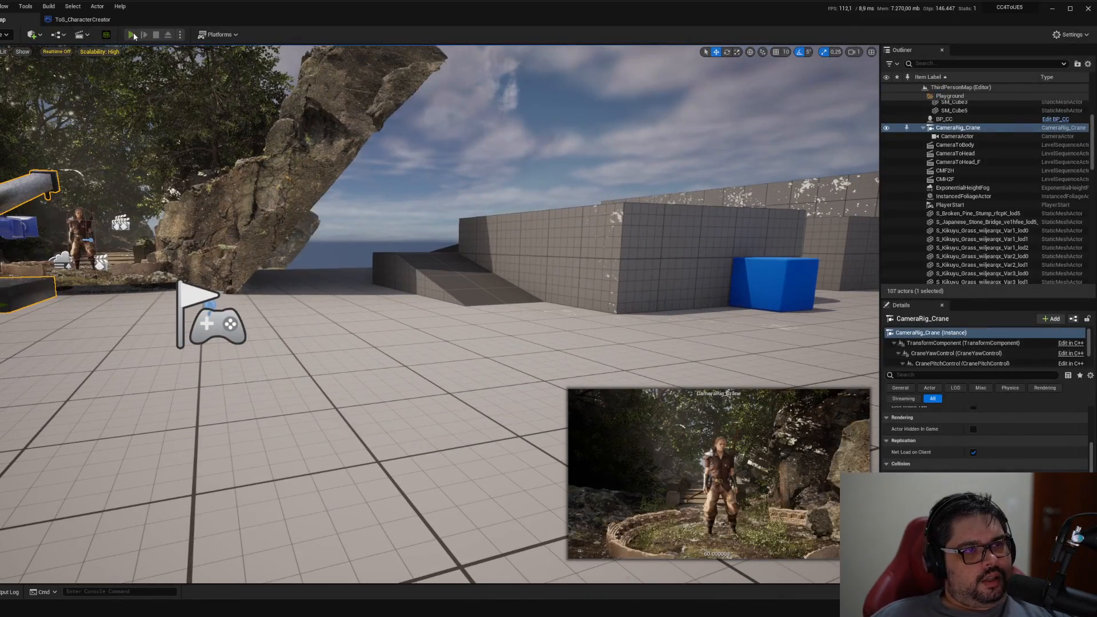
# Play ThirdPersonMap to test BP_Player, close the ToS_CharacterCreator editor, and stop the session.
pyautogui.click(132, 34)
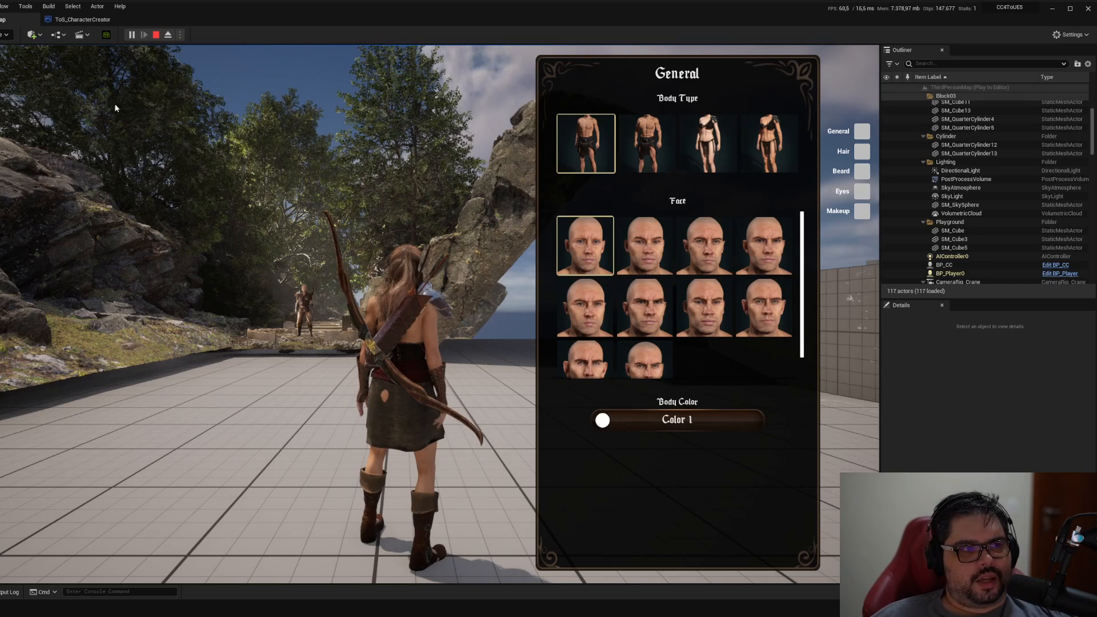
pyautogui.click(93, 20)
pyautogui.click(126, 19)
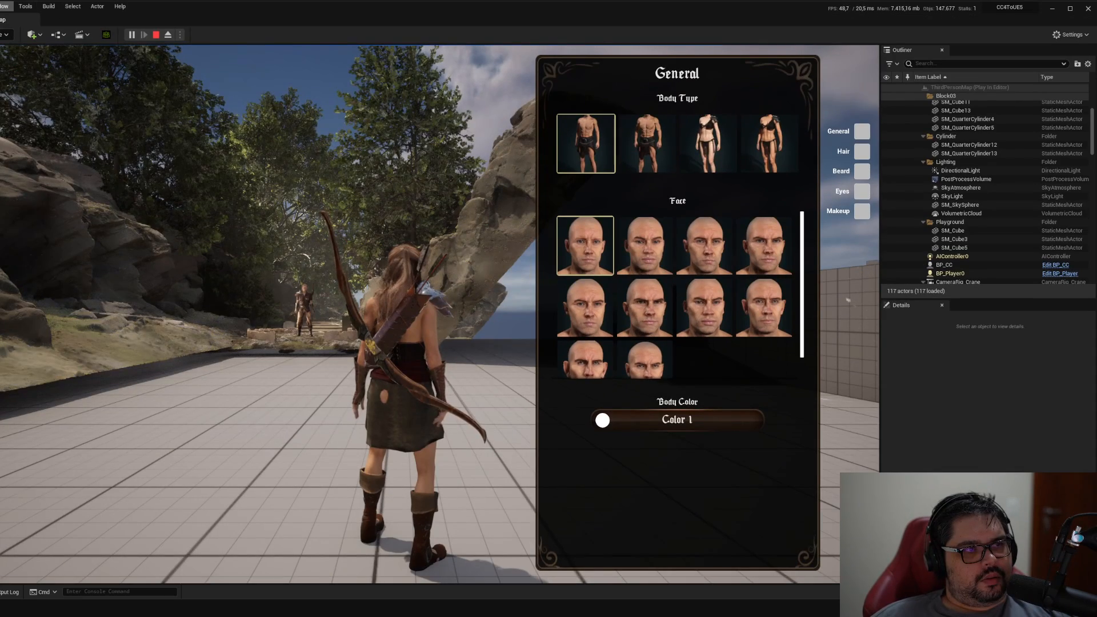
pyautogui.click(156, 23)
# Duplicate BP_ThirdPersonCharacter and move the copy to the _ToS/Player/Blueprints folder.
pyautogui.hotkey('ctrl', 'space')
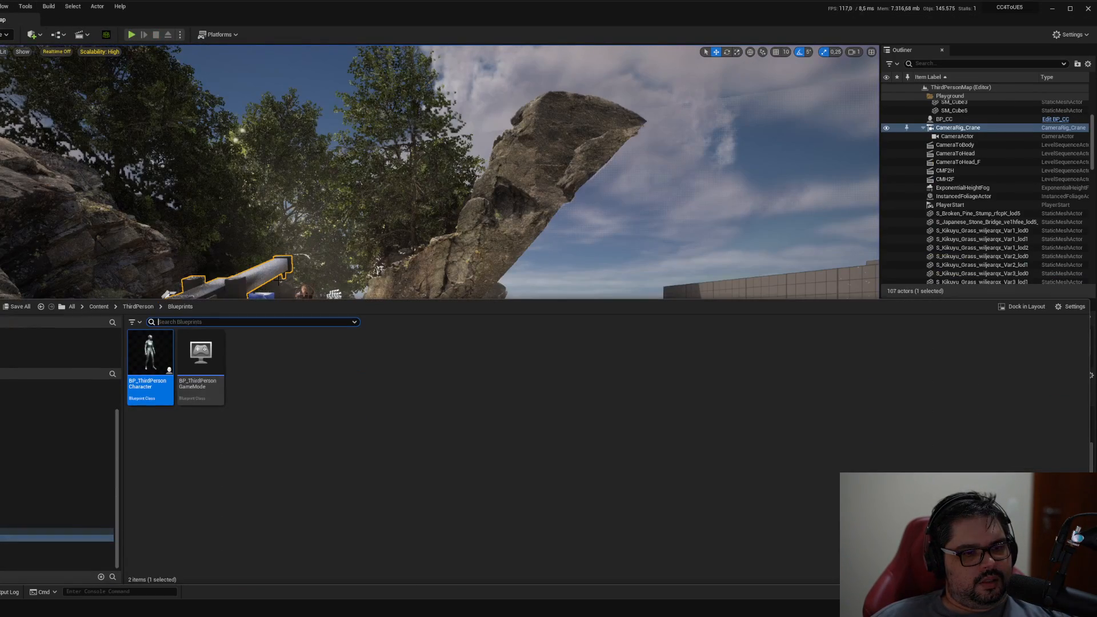
pyautogui.hotkey('ctrl', 'd')
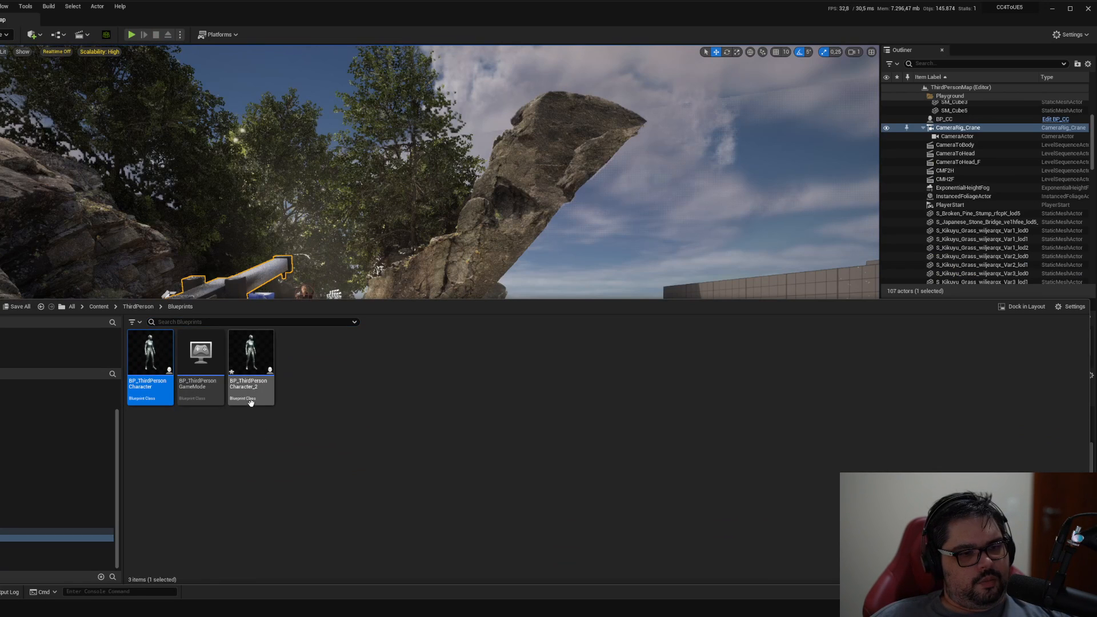
pyautogui.moveTo(236, 379); pyautogui.dragTo(2, 416)
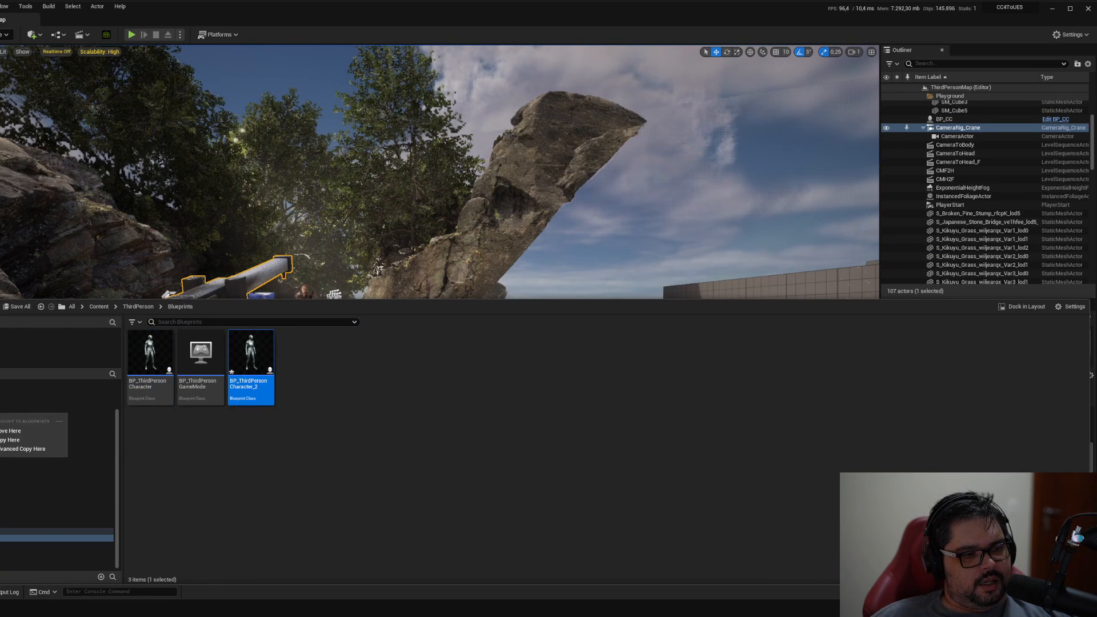
pyautogui.click(11, 430)
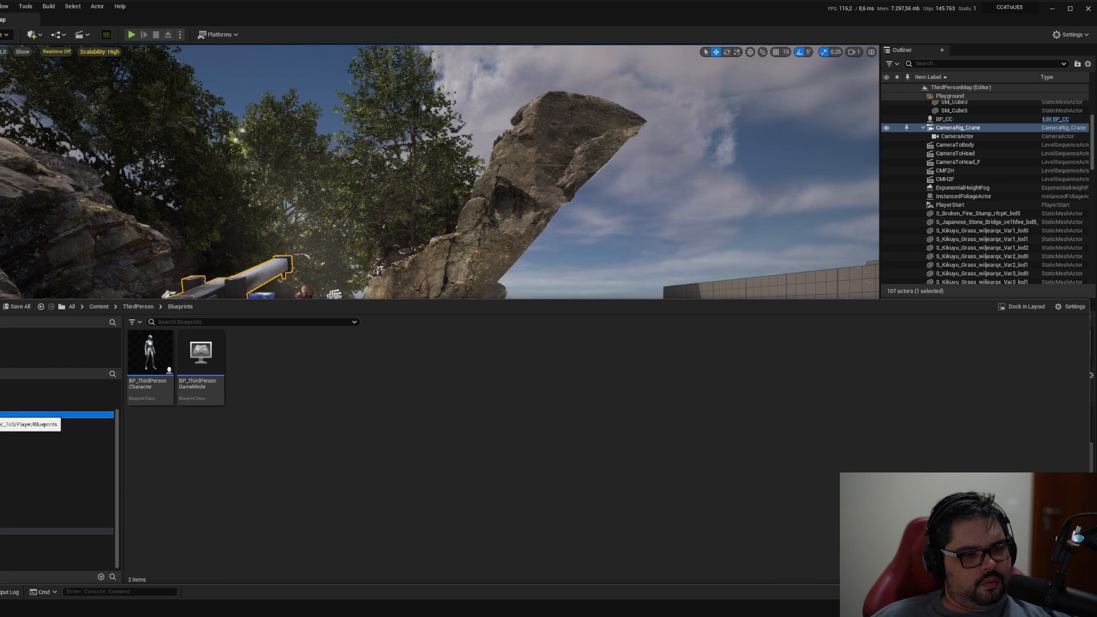
# Try to delete BP_Player from the _ToS/Player/Blueprints folder.
pyautogui.click(11, 415)
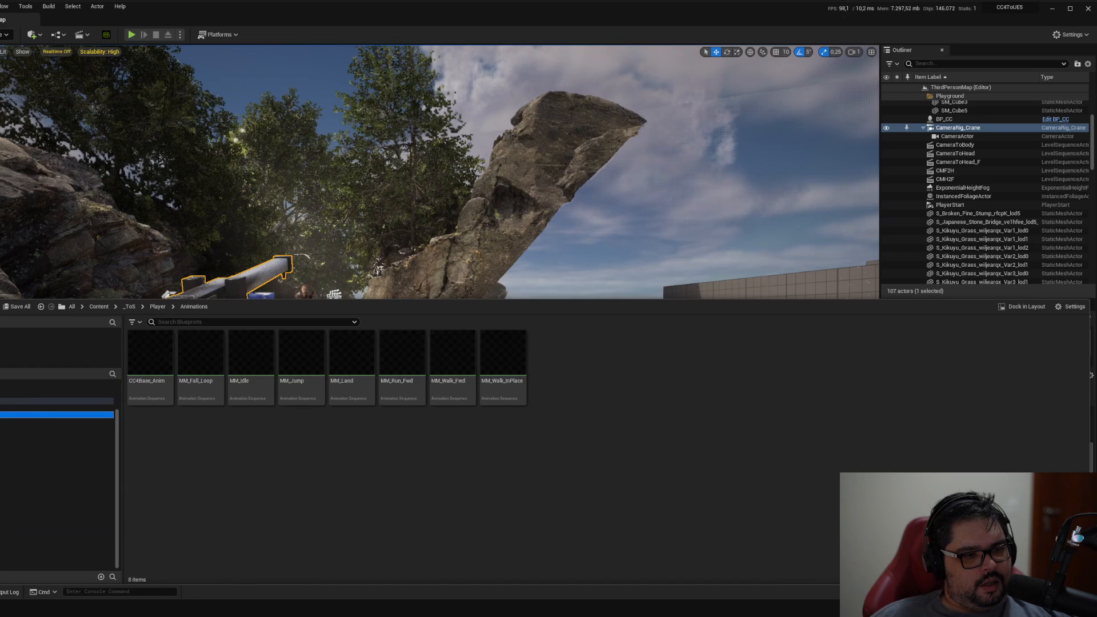
pyautogui.click(201, 366)
pyautogui.press('Delete')
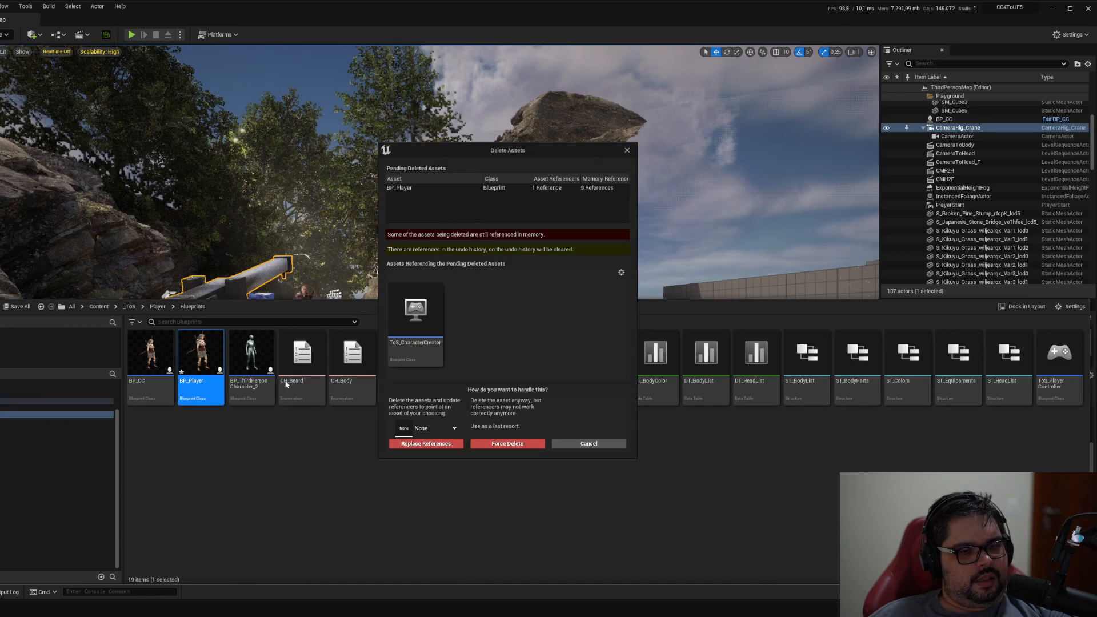
pyautogui.click(588, 444)
# Open the ToS_CharacterCreator game mode from the GameModes folder and set its default pawn class to None.
pyautogui.hotkey('ctrl', 'space')
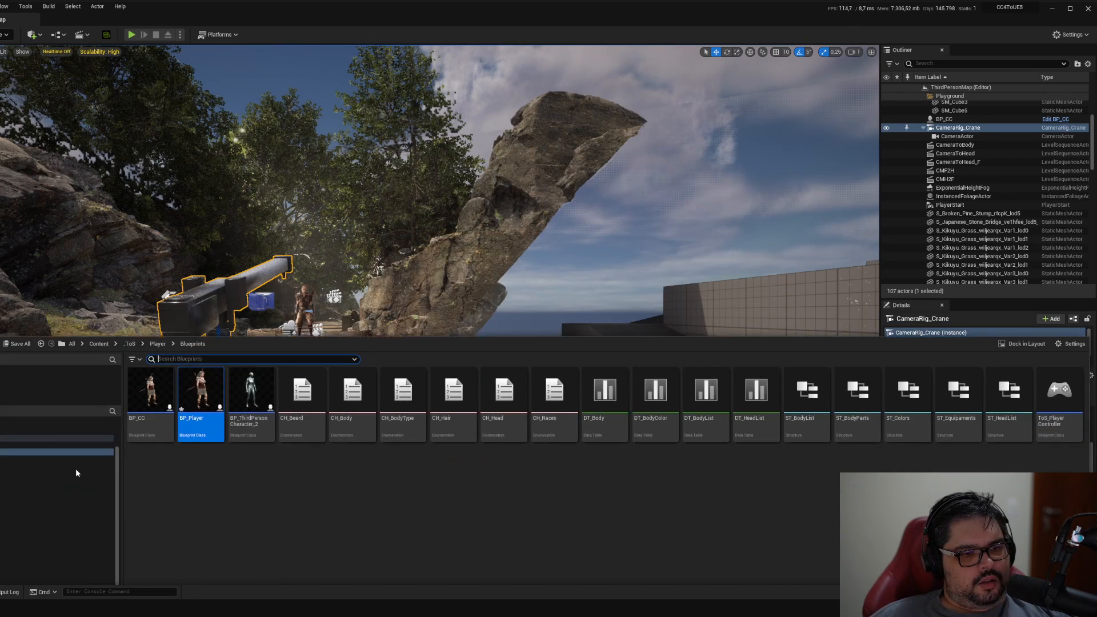
pyautogui.click(28, 438)
pyautogui.doubleClick(150, 354)
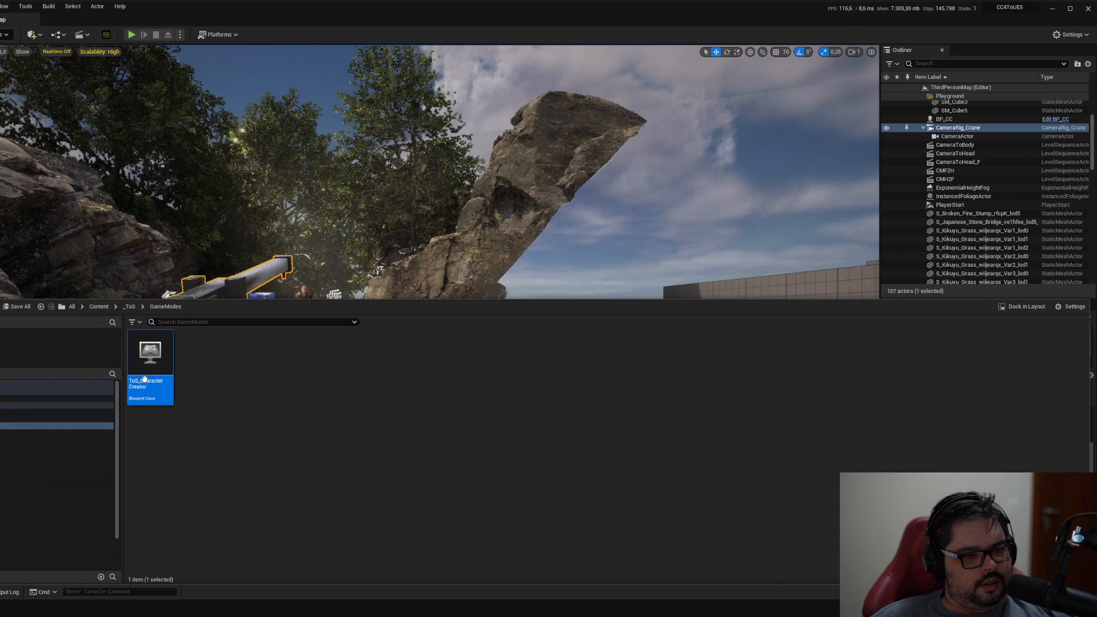
pyautogui.click(436, 172)
pyautogui.click(436, 172)
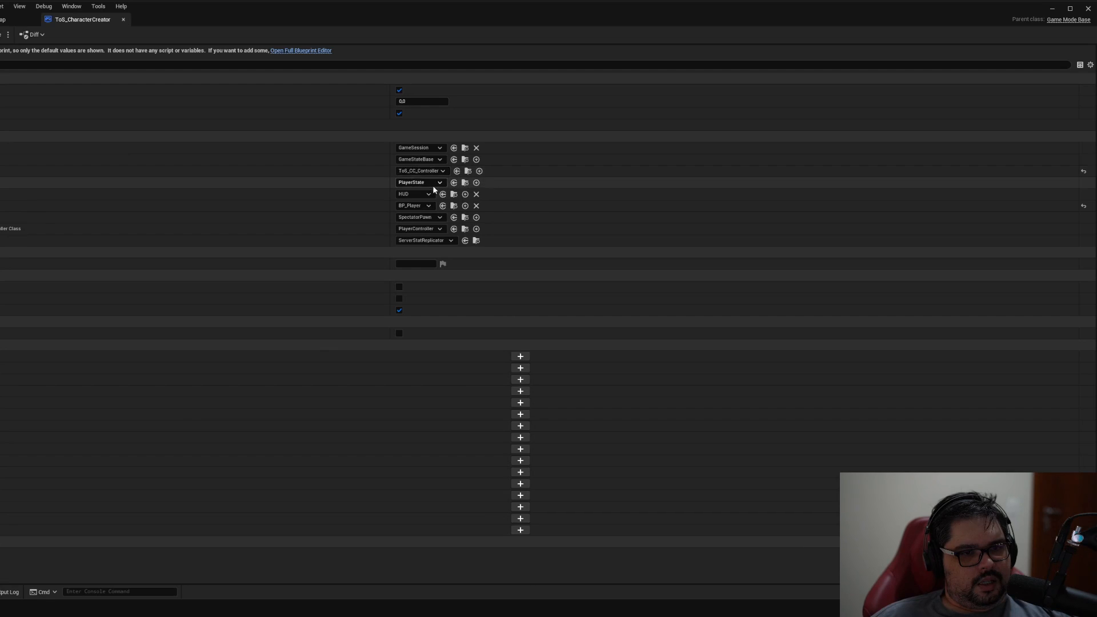
pyautogui.click(424, 207)
pyautogui.click(412, 230)
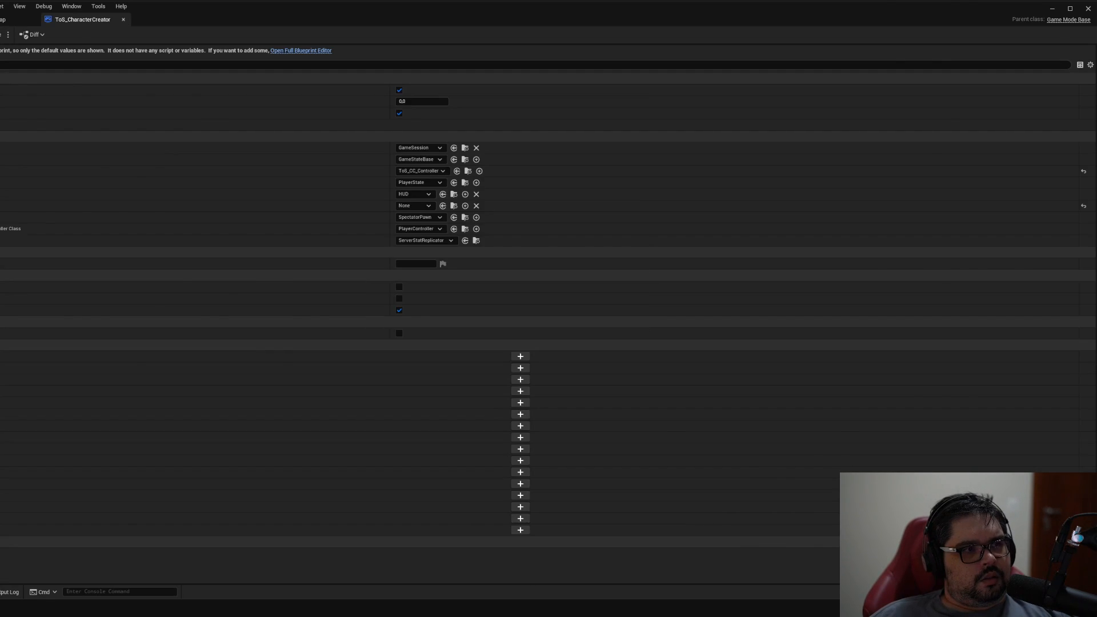
# Return to ThirdPersonMap and delete the old BP_Player from the _ToS/Player/Blueprints folder.
pyautogui.click(12, 20)
pyautogui.hotkey('ctrl', 'space')
pyautogui.click(211, 421)
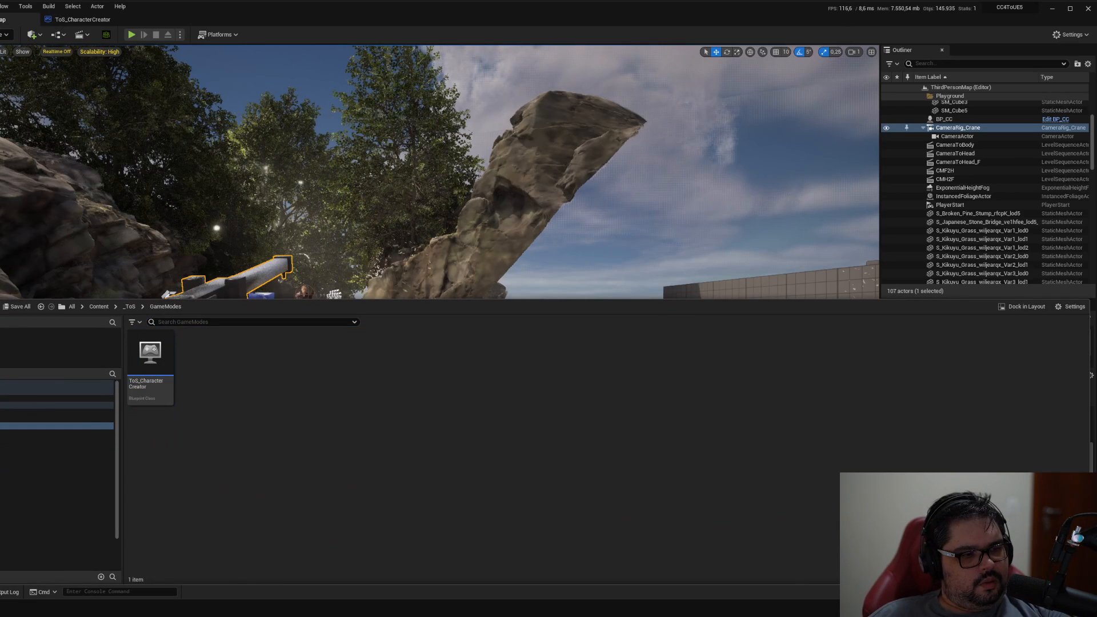
pyautogui.click(57, 453)
pyautogui.click(200, 354)
pyautogui.press('Delete')
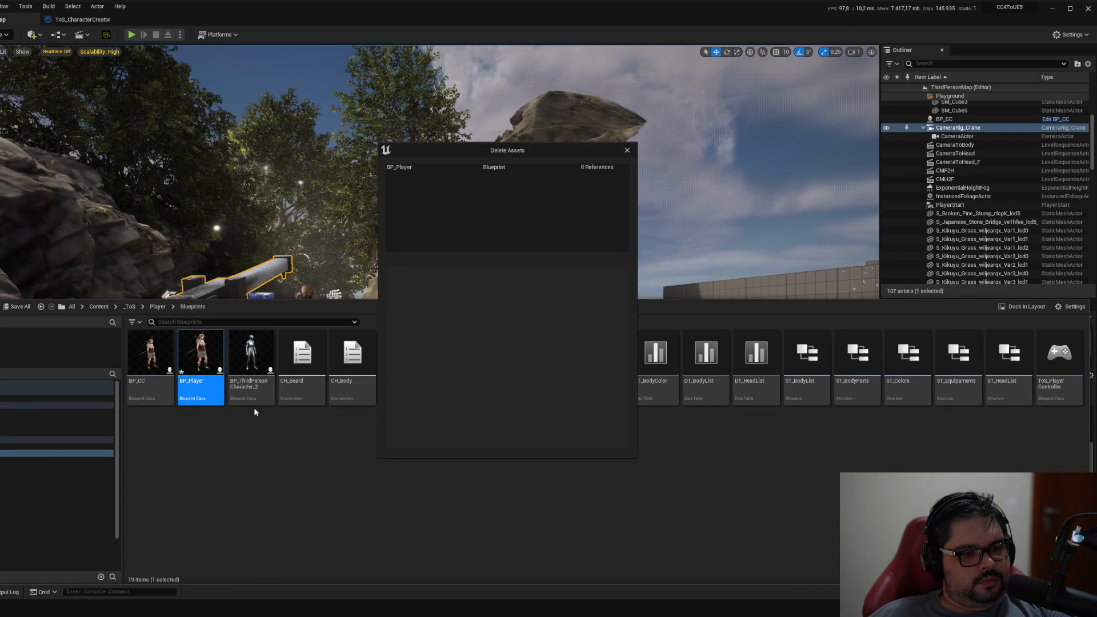
pyautogui.press('Escape')
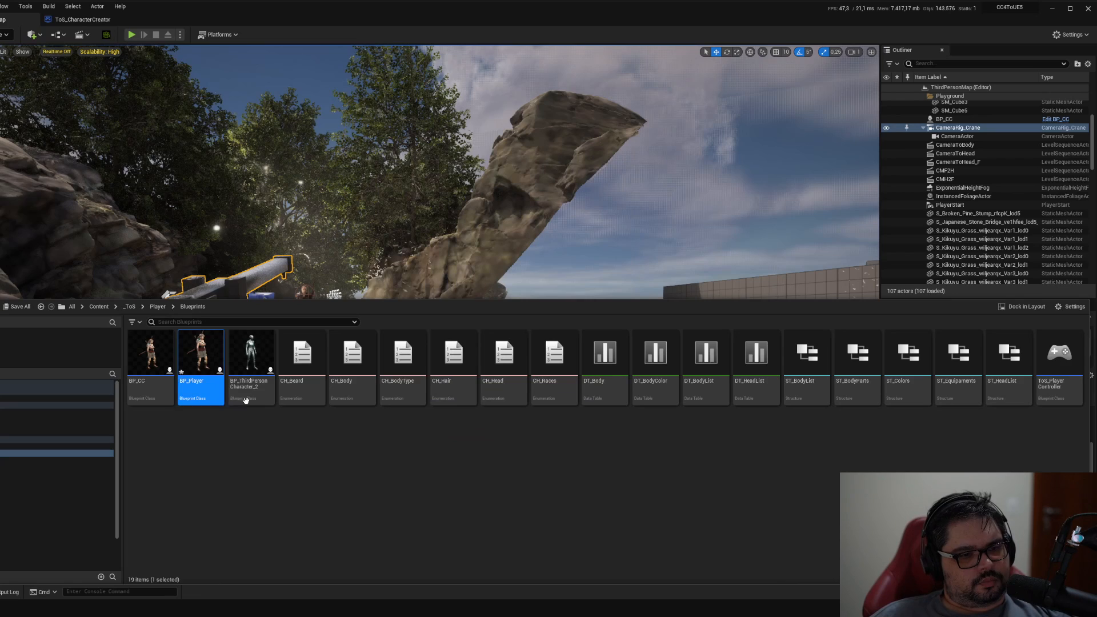
# Rename the copied third-person character blueprint as BP_Player.
pyautogui.write('BP_ThirdPe')
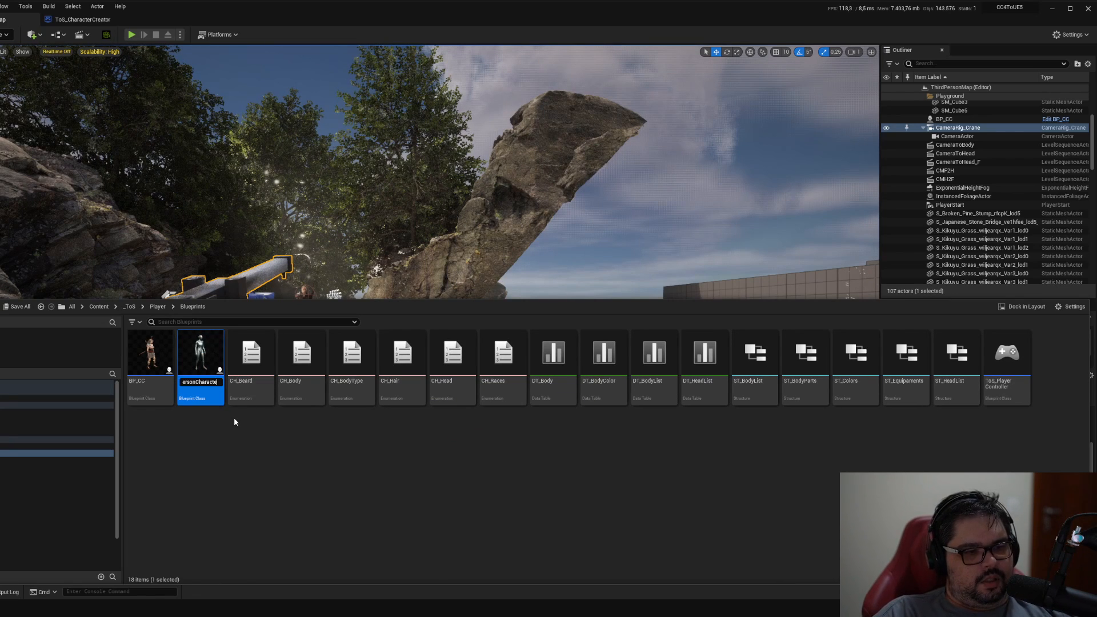
pyautogui.press('BackSpace')
pyautogui.press('BackSpace')
pyautogui.press('BackSpace')
pyautogui.press('BackSpace')
pyautogui.write('Player')
pyautogui.press('Return')
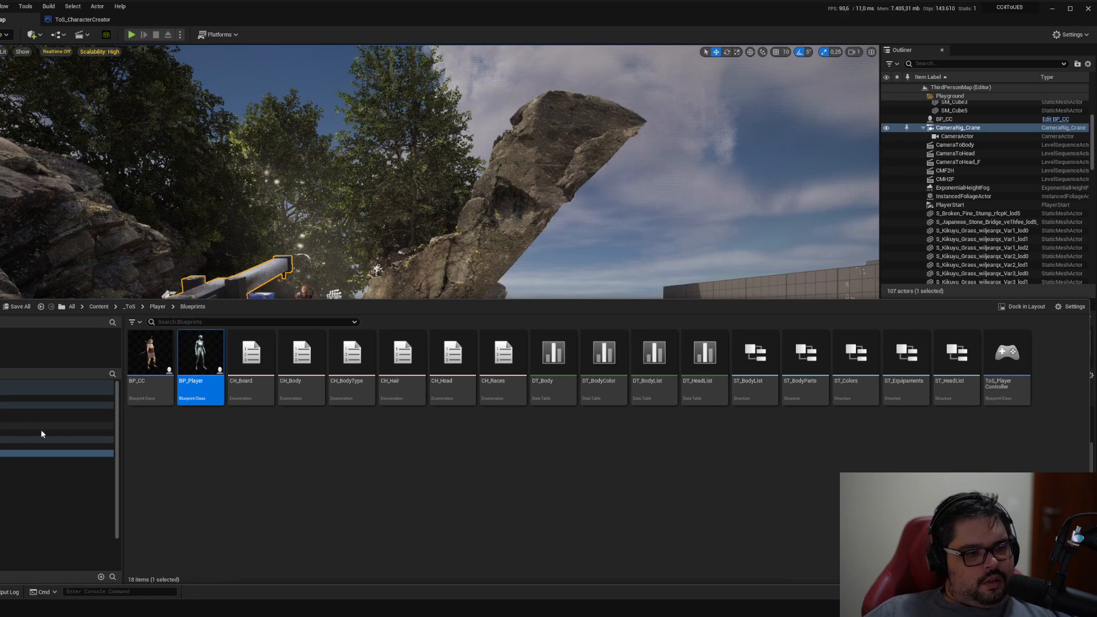
# Open the new BP_Player, examine its event graph, viewport and construction script, and close it.
pyautogui.doubleClick(197, 357)
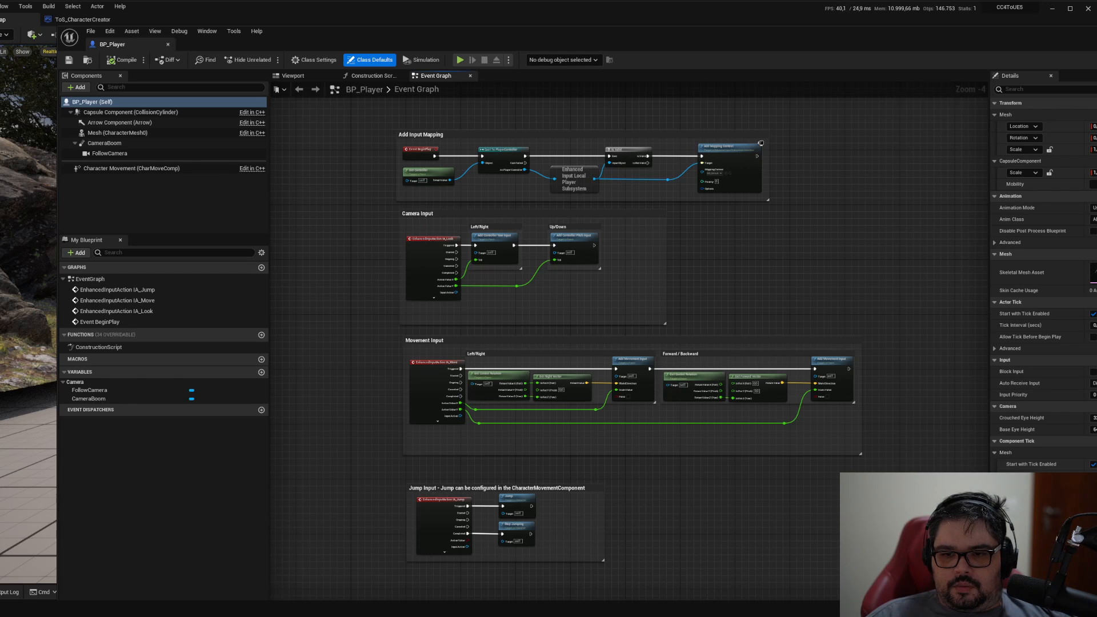
pyautogui.click(295, 76)
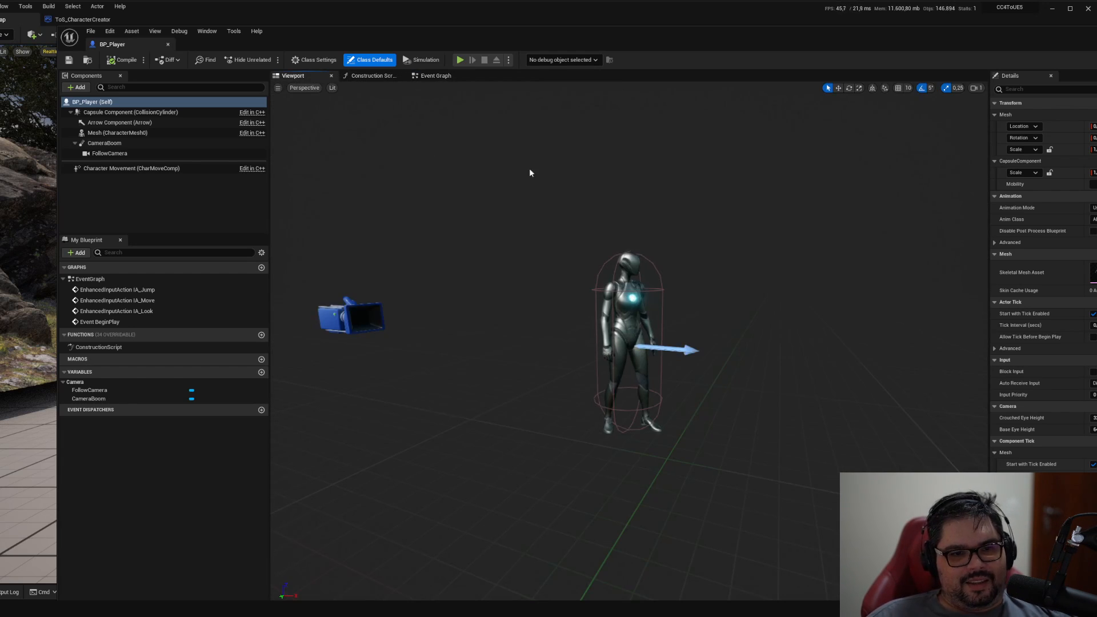
pyautogui.click(368, 79)
pyautogui.click(423, 76)
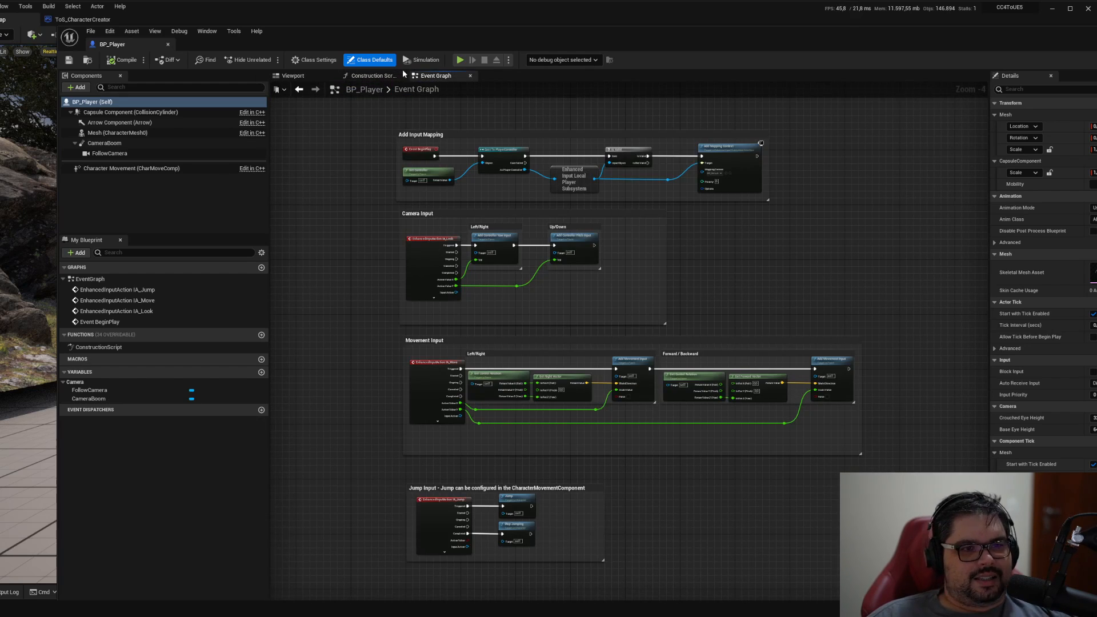
pyautogui.click(168, 45)
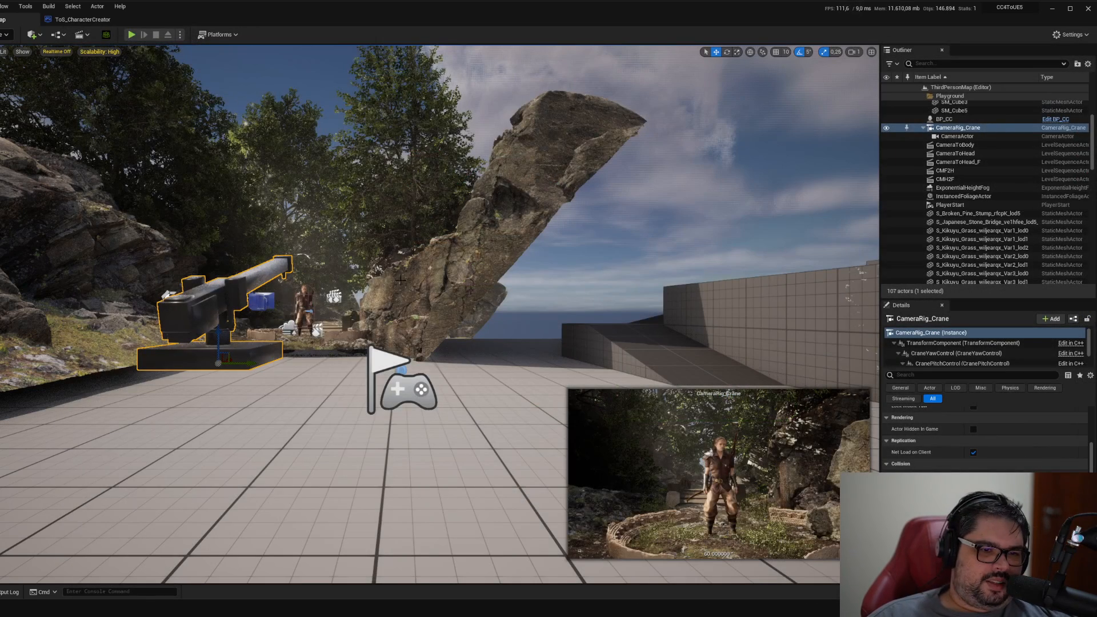
pyautogui.hotkey('ctrl', 'space')
pyautogui.rightClick(201, 383)
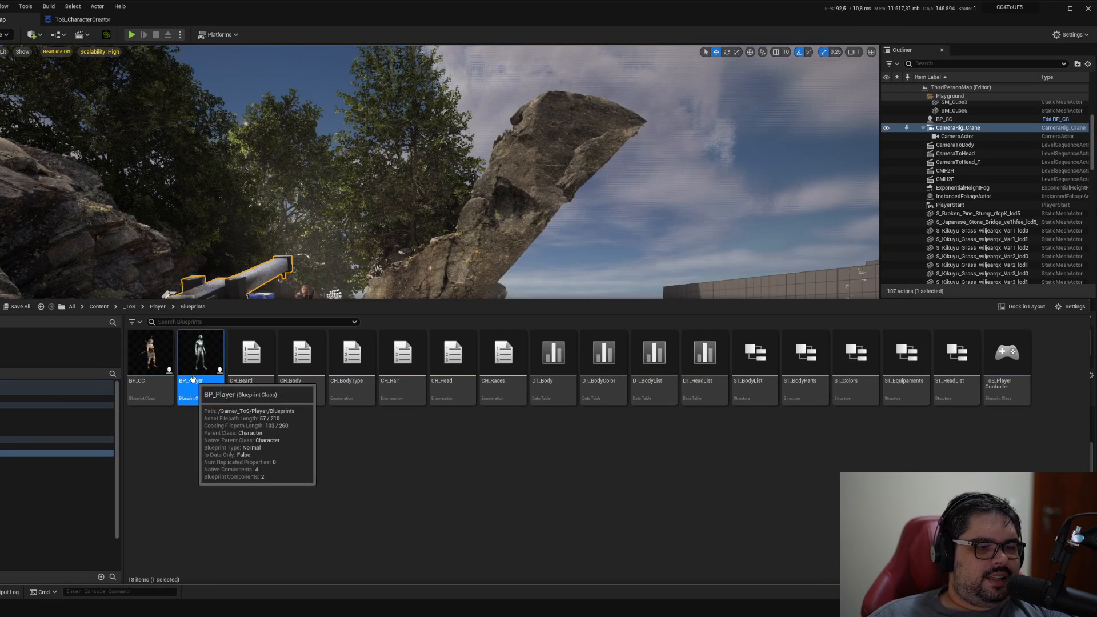
pyautogui.click(251, 411)
pyautogui.click(463, 444)
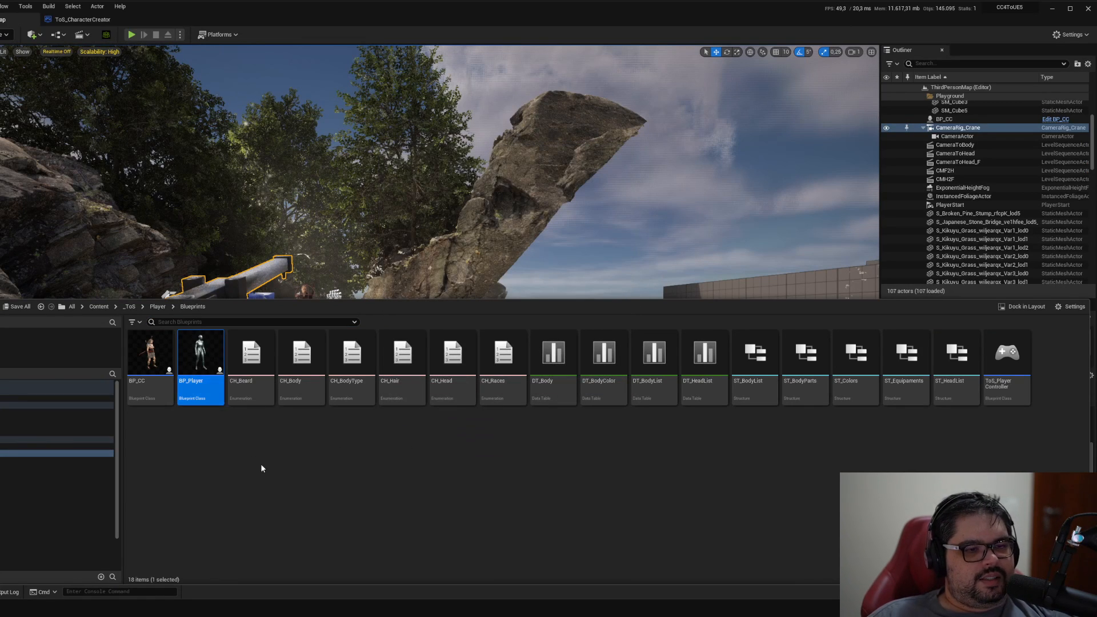
pyautogui.moveTo(439, 189)
pyautogui.mouseDown(button='right')
pyautogui.moveTo(439, 228)
pyautogui.moveTo(435, 197)
pyautogui.mouseUp(button='right')
# Open BP_CC, examine the node groups of its Update function, and close it together with the ToS_CharacterCreator game mode.
pyautogui.hotkey('ctrl', 'space')
pyautogui.doubleClick(163, 368)
pyautogui.scroll(-3, 276, 181)
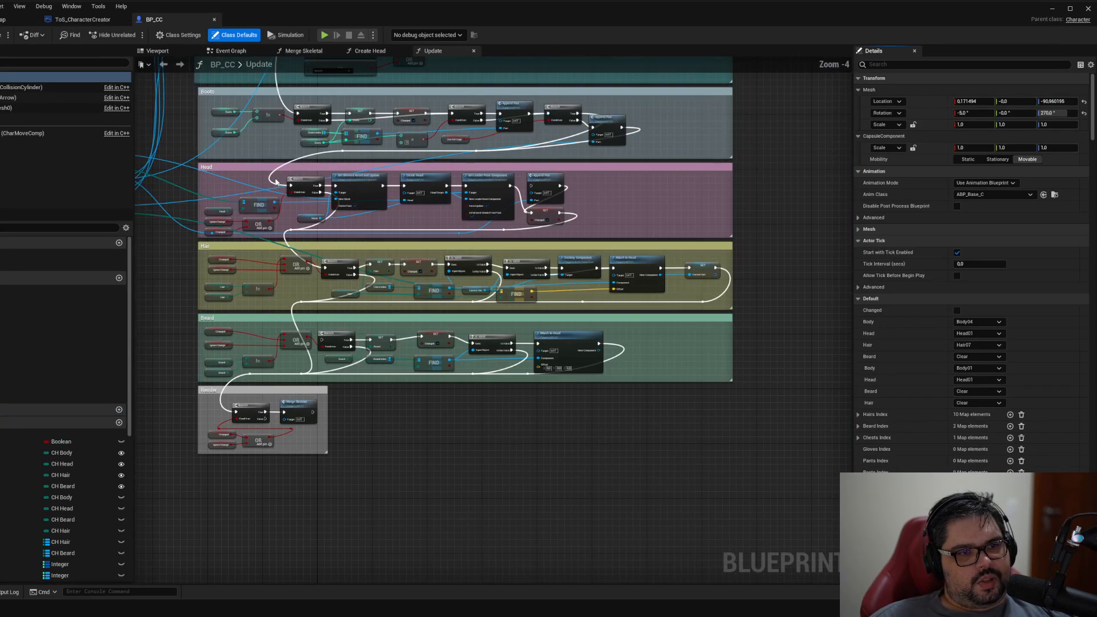
pyautogui.moveTo(250, 133); pyautogui.dragTo(324, 267, button='right')
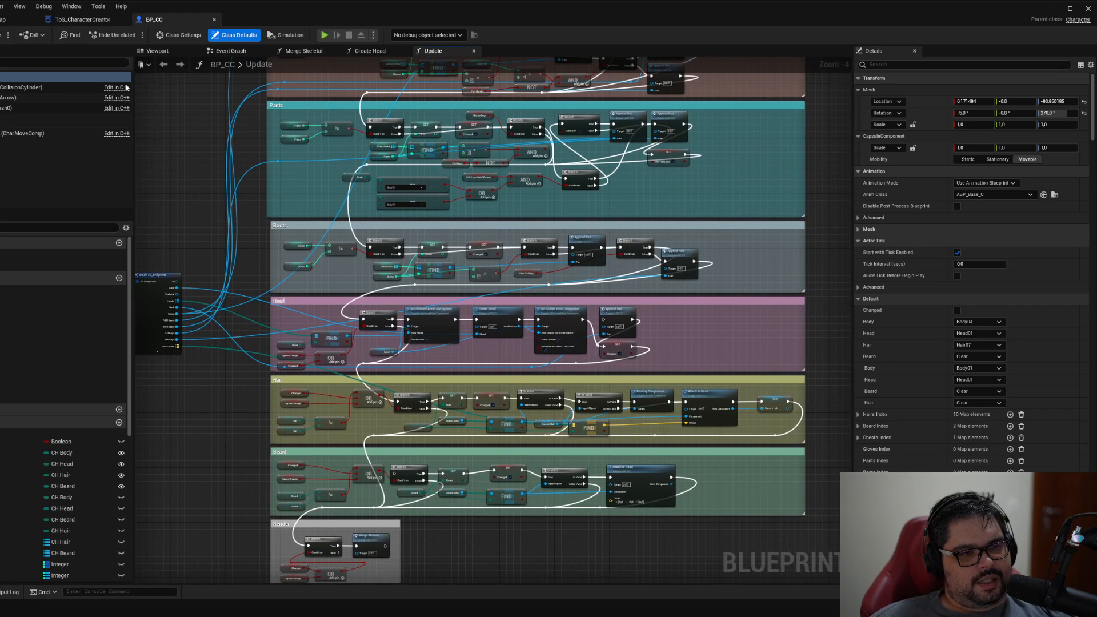
pyautogui.click(215, 21)
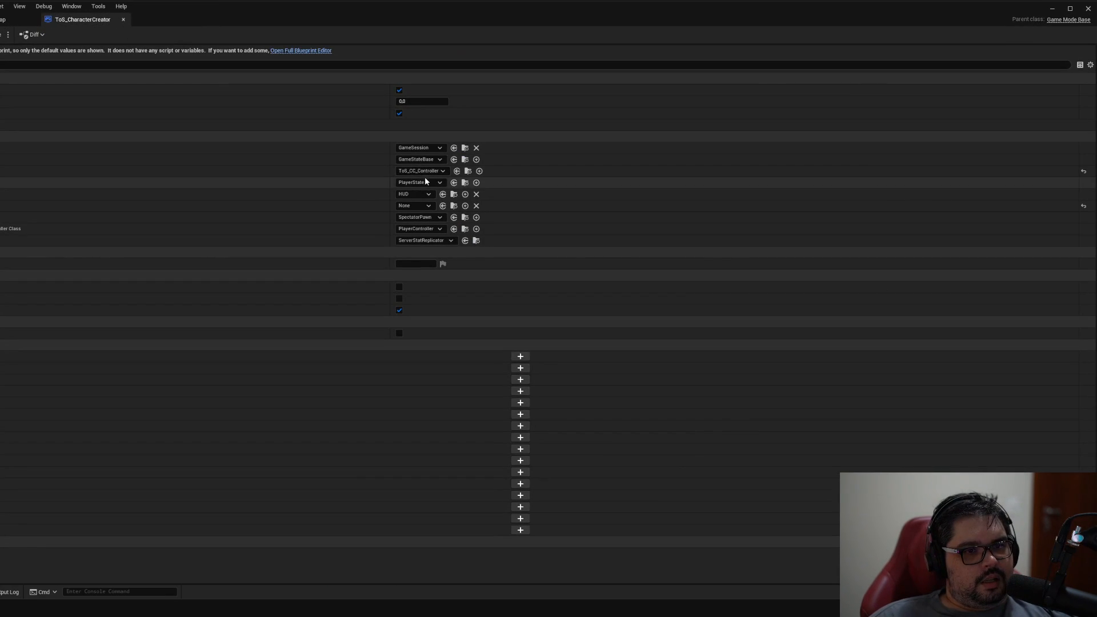
pyautogui.click(123, 21)
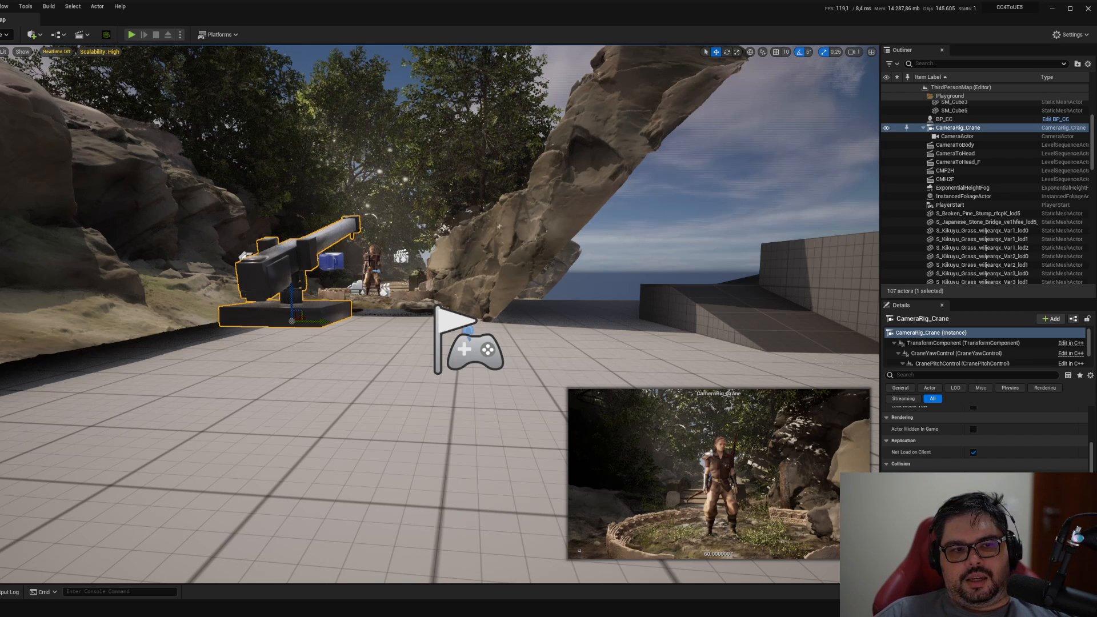
# Set the CameraActor's Auto Activate for Player to Player 0 and play the level to test the camera.
pyautogui.click(957, 136)
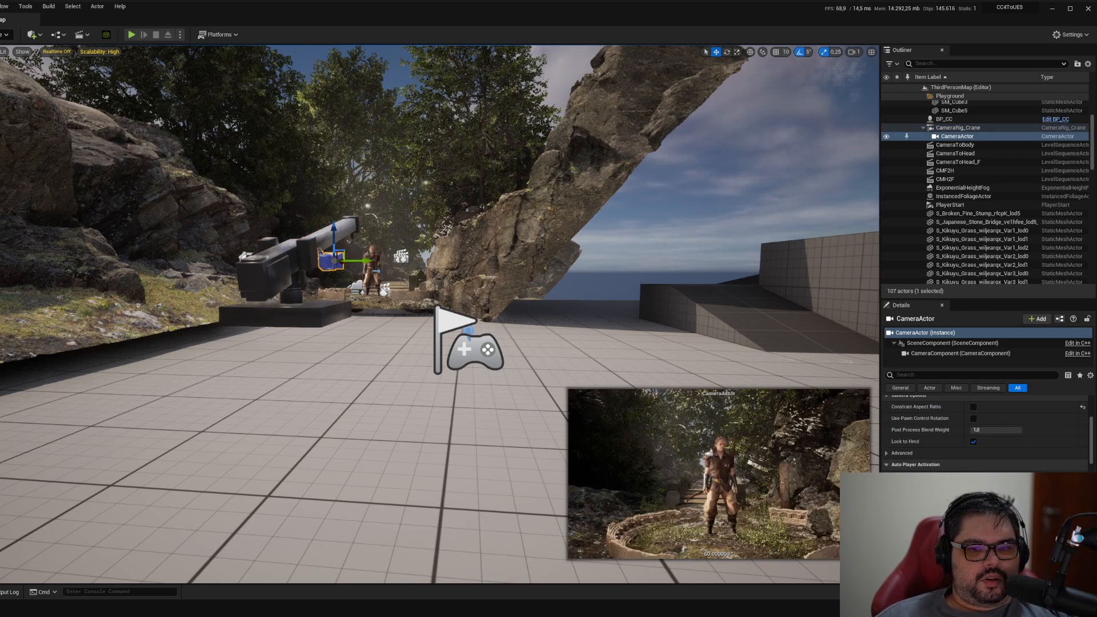
pyautogui.scroll(-3, 1031, 463)
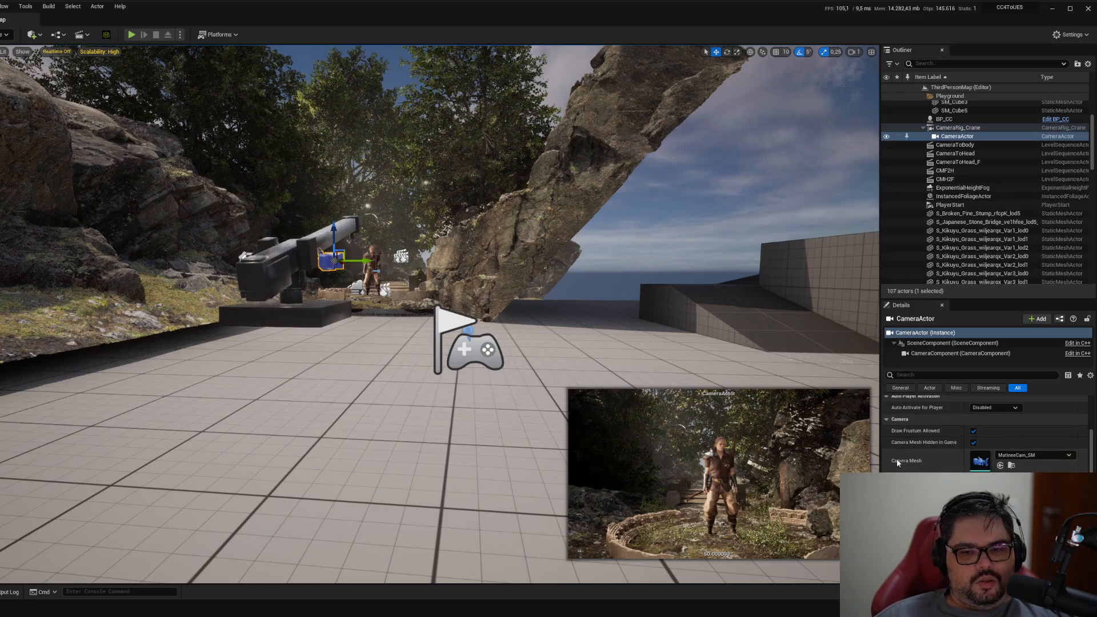
pyautogui.press('f')
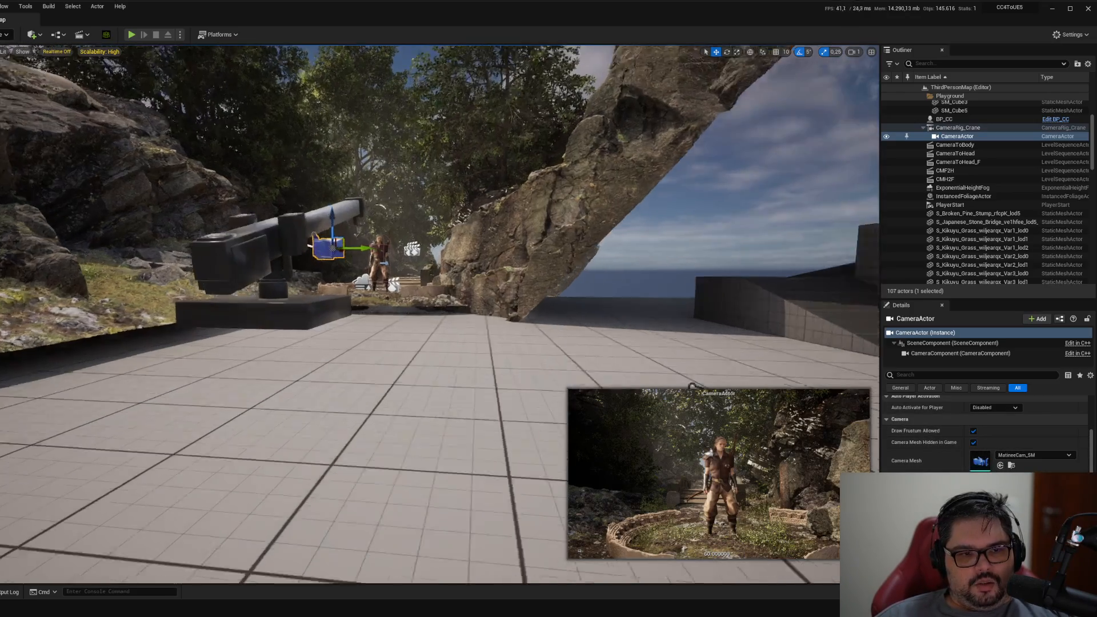
pyautogui.moveTo(440, 315)
pyautogui.mouseDown(button='right')
pyautogui.moveTo(503, 354)
pyautogui.moveTo(457, 326)
pyautogui.moveTo(365, 325)
pyautogui.moveTo(480, 326)
pyautogui.moveTo(434, 319)
pyautogui.mouseUp(button='right')
pyautogui.scroll(2, 1005, 439)
pyautogui.click(994, 435)
pyautogui.click(979, 451)
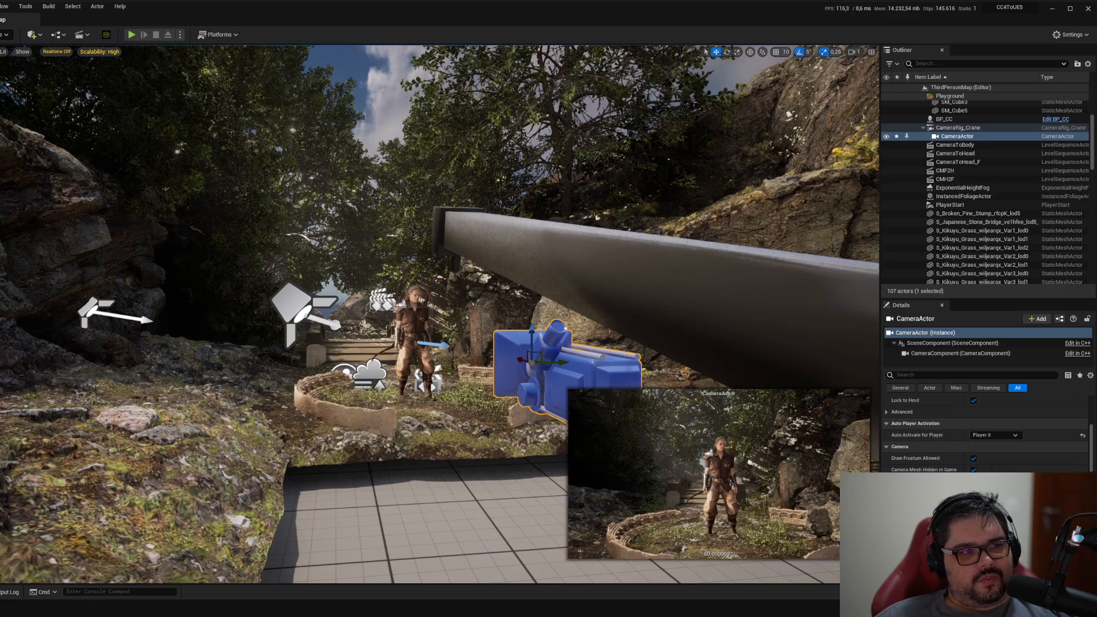
pyautogui.click(131, 35)
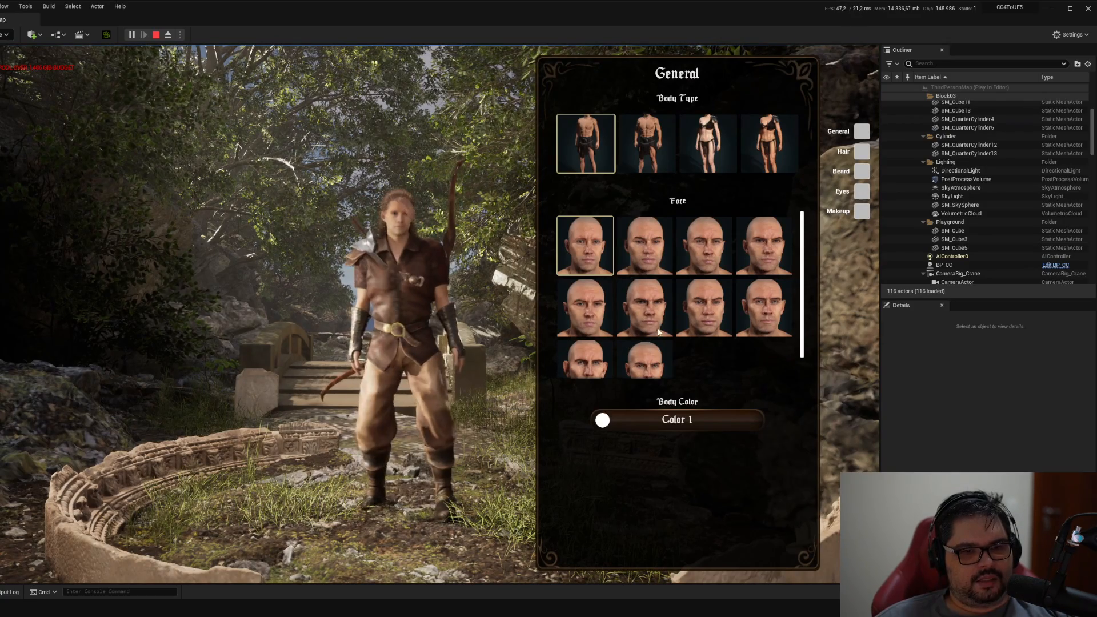
# Select the second male face in the running character creator and set r.Streaming.PoolSize to 4000 through the console.
pyautogui.click(585, 308)
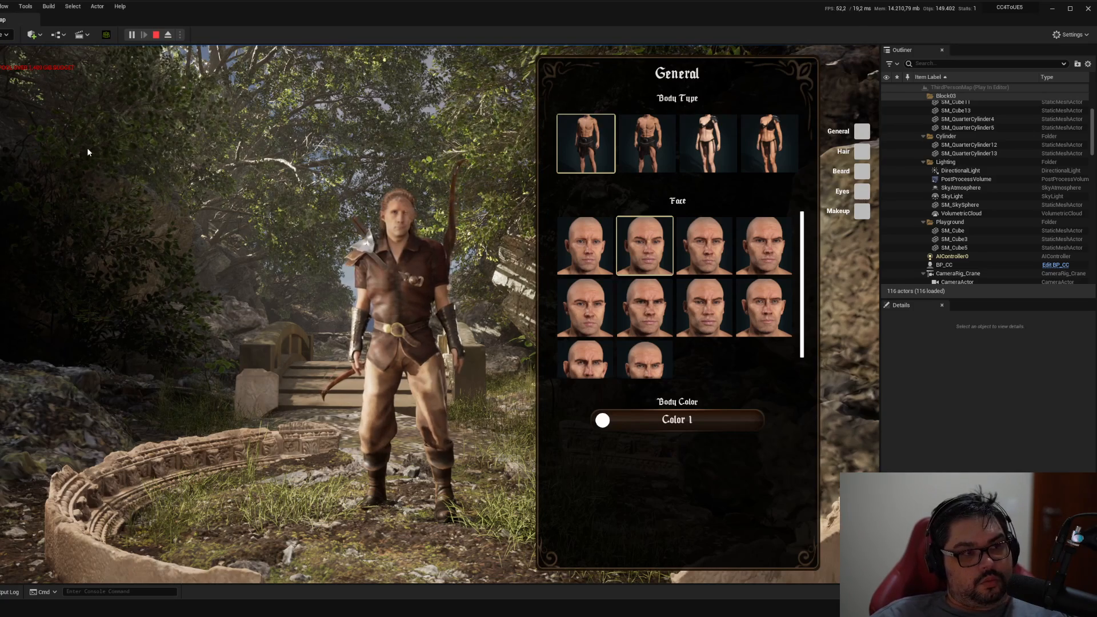
pyautogui.press('`')
pyautogui.write('r')
pyautogui.press('BackSpace')
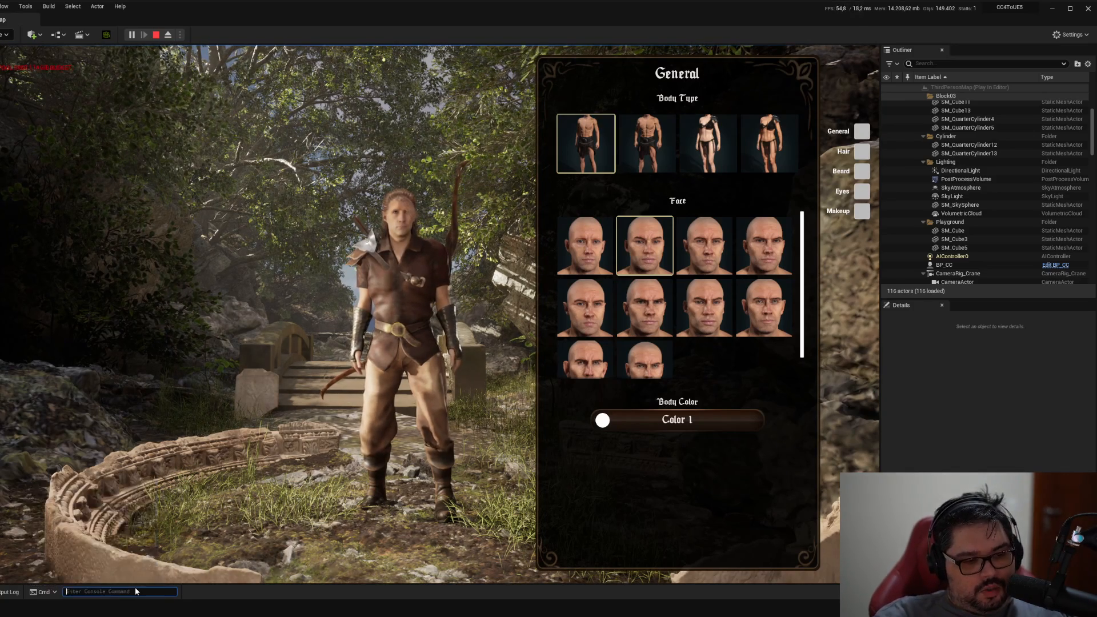
pyautogui.write('r.ste')
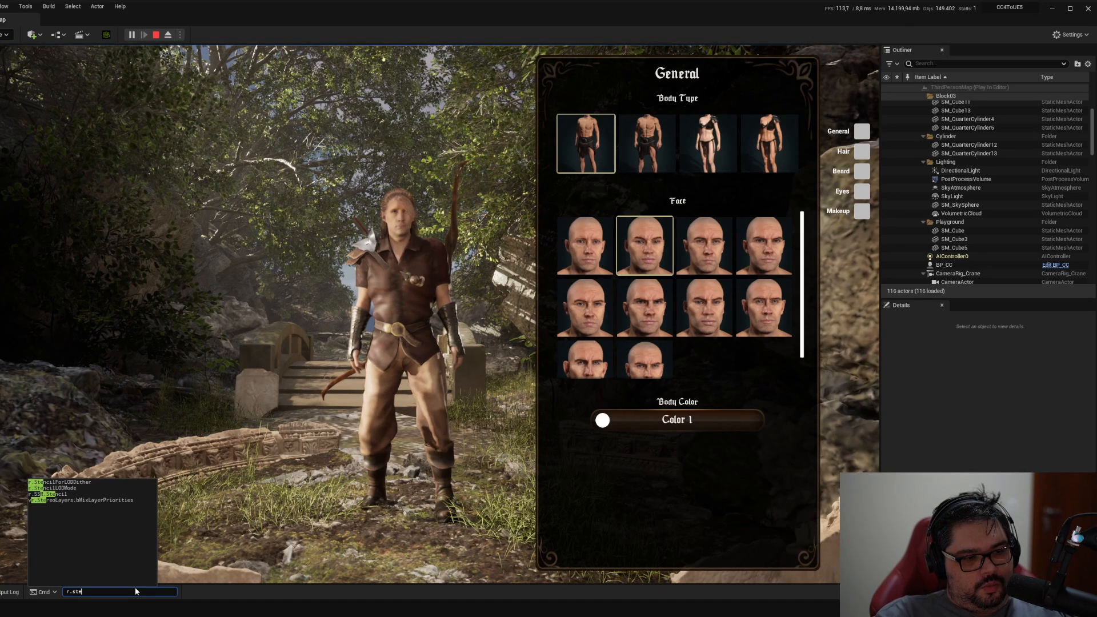
pyautogui.press('BackSpace')
pyautogui.write('reaming')
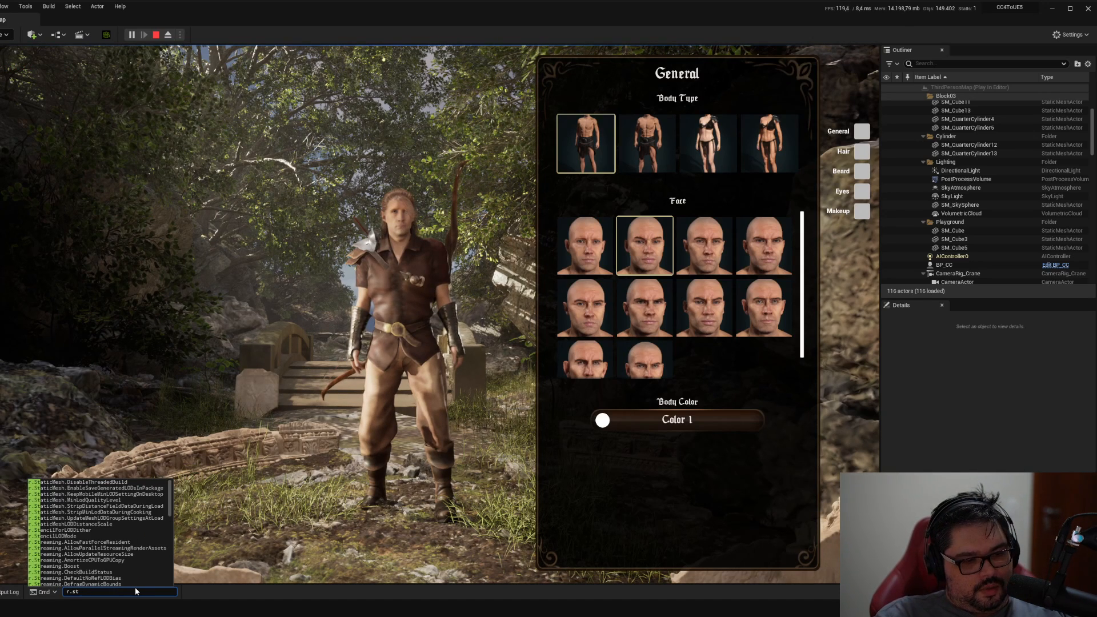
pyautogui.write('.poo')
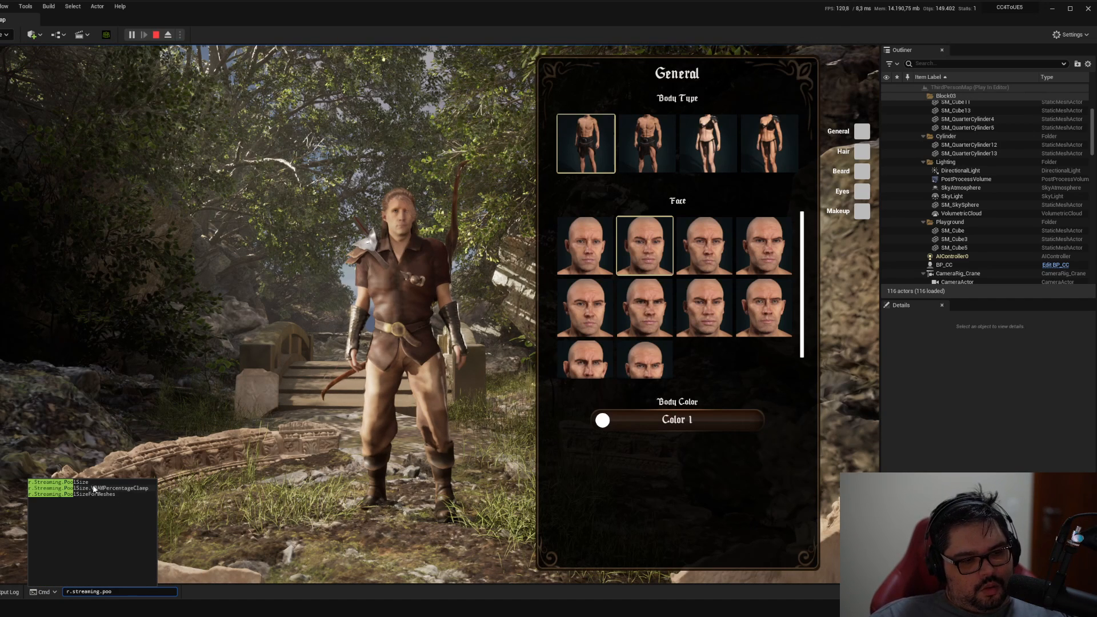
pyautogui.press('Tab')
pyautogui.write('4000')
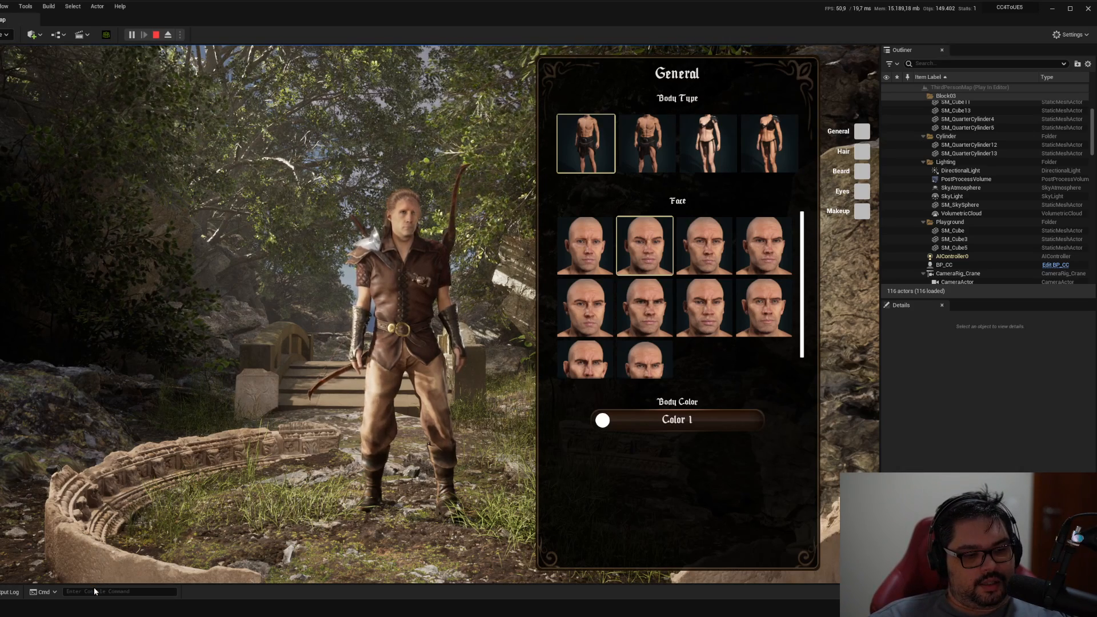
pyautogui.write('r.stegi')
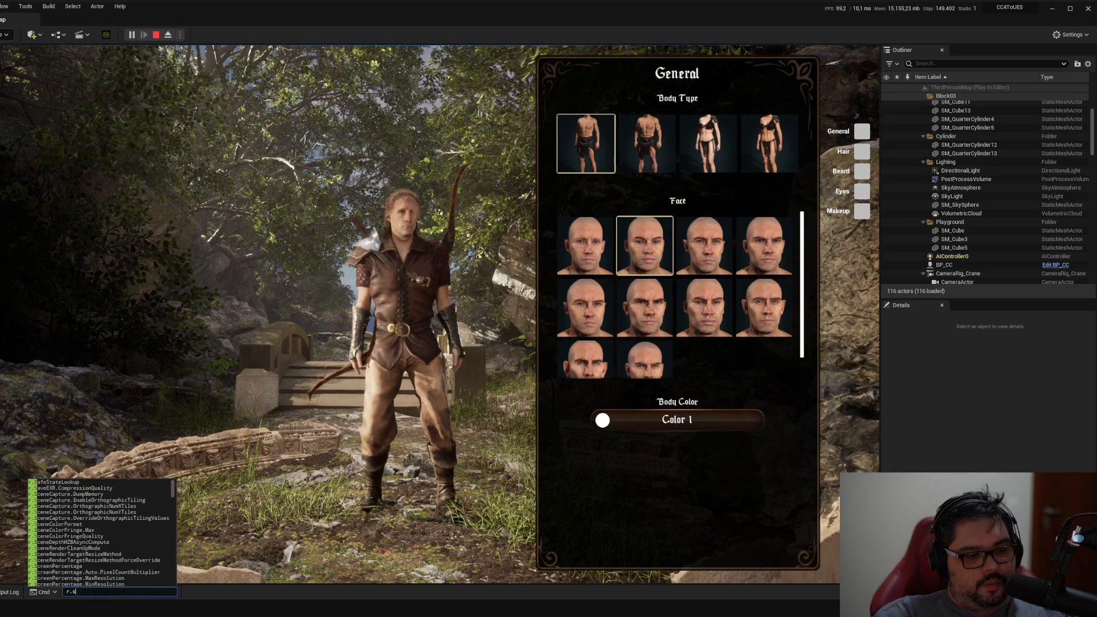
pyautogui.press('BackSpace')
pyautogui.press('BackSpace')
pyautogui.press('BackSpace')
pyautogui.write('reg')
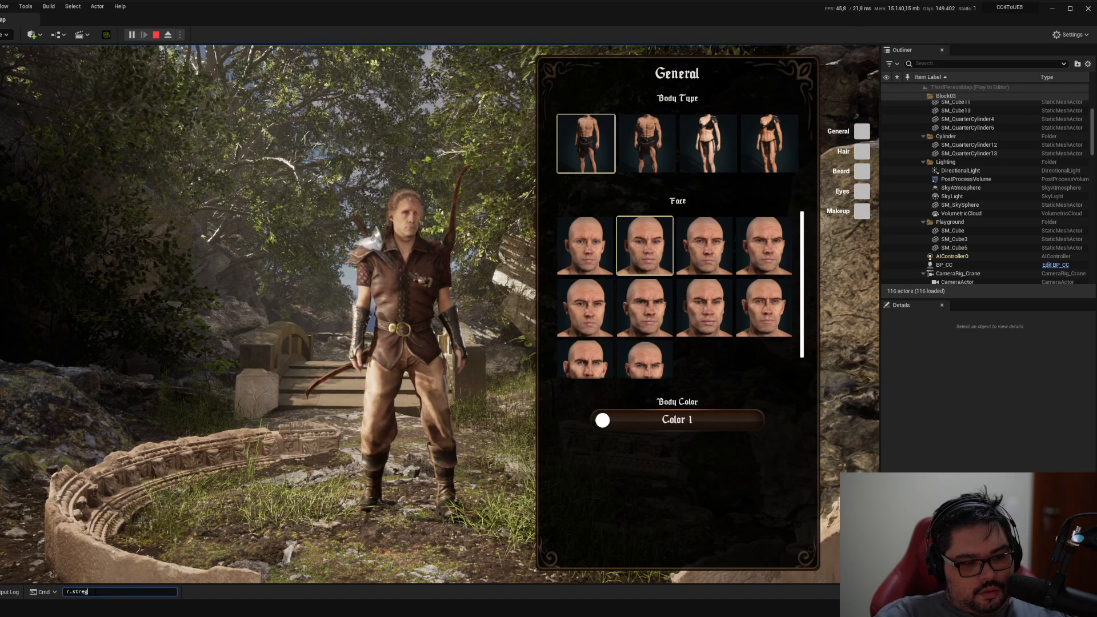
pyautogui.press('BackSpace')
pyautogui.write('aming.pool')
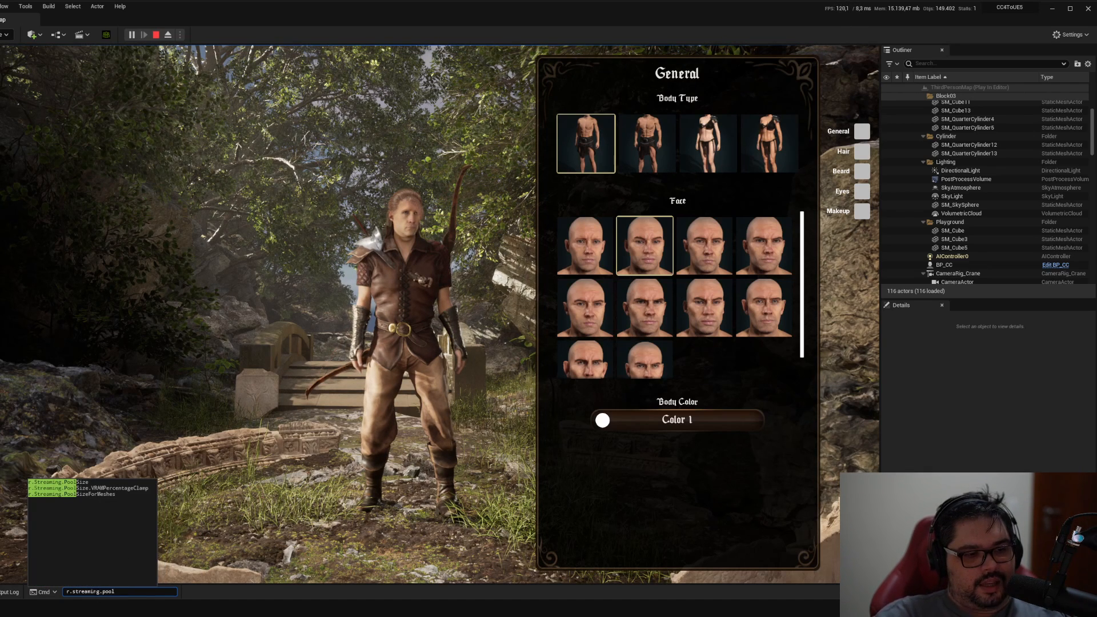
pyautogui.press('Escape')
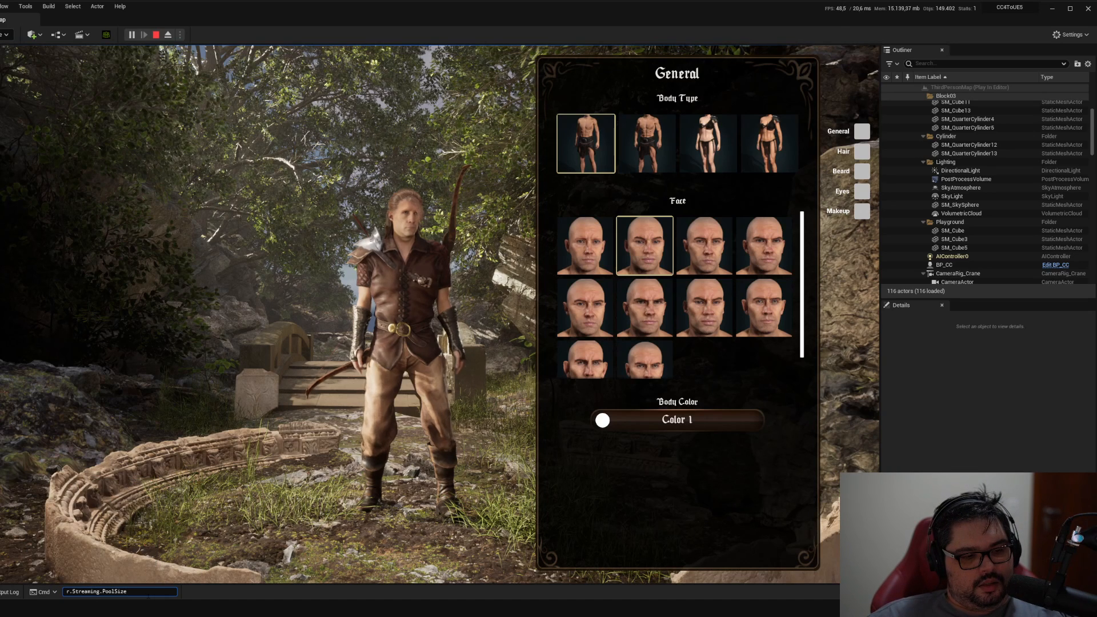
pyautogui.press('Escape')
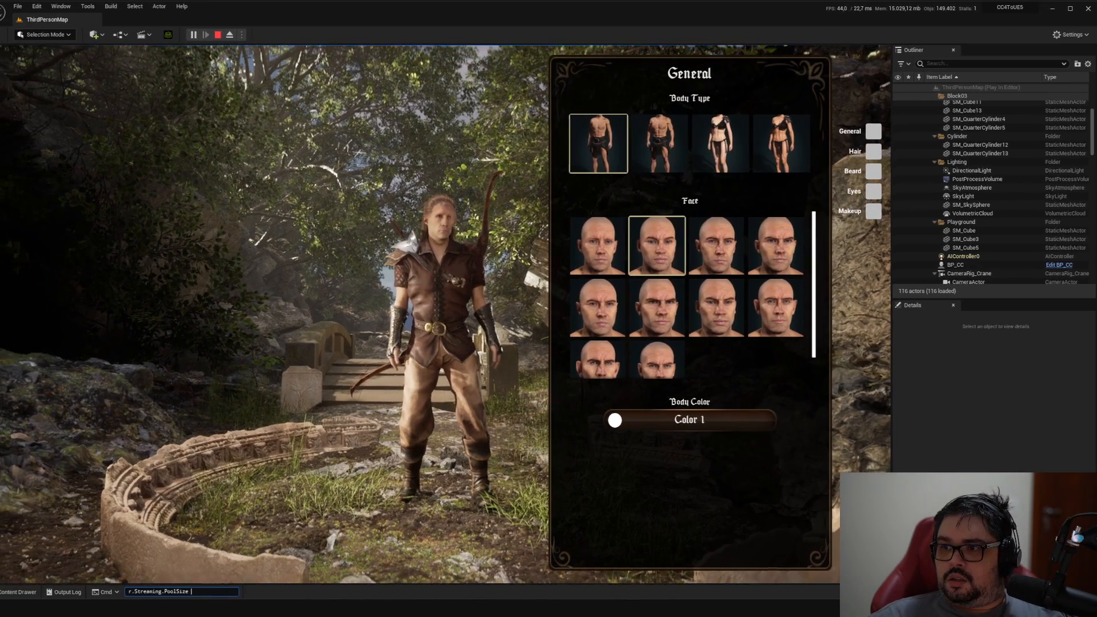
pyautogui.moveTo(0, 323)
pyautogui.mouseDown()
pyautogui.moveTo(22, 324)
pyautogui.moveTo(3, 323)
pyautogui.mouseUp()
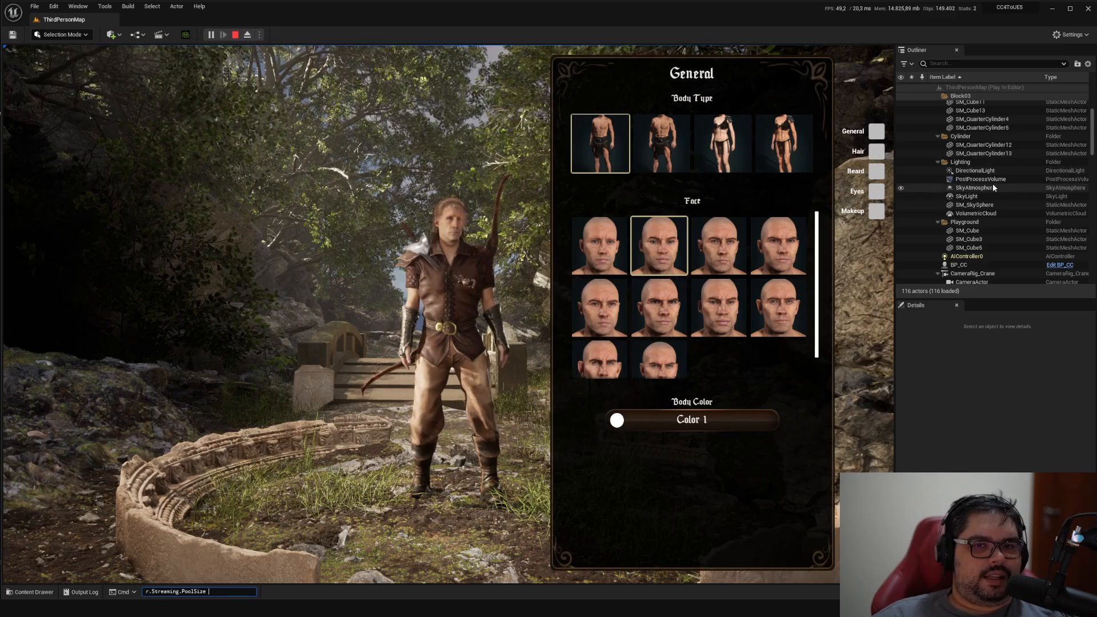
# Open and close the body color palette in the character creator, and test the first female body type with its second face.
pyautogui.click(737, 419)
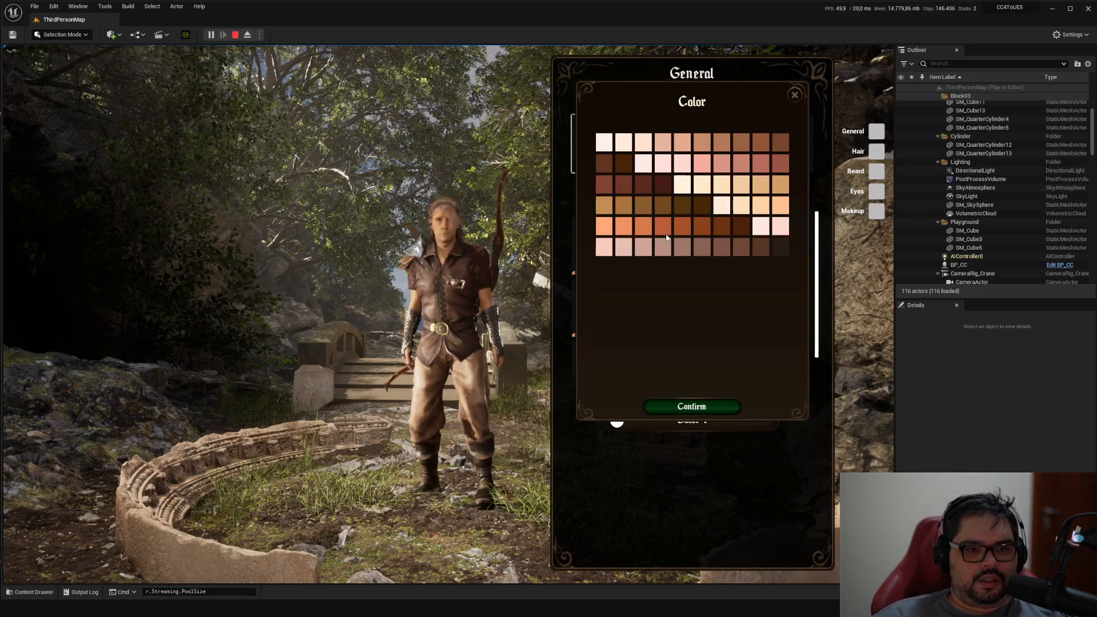
pyautogui.click(793, 96)
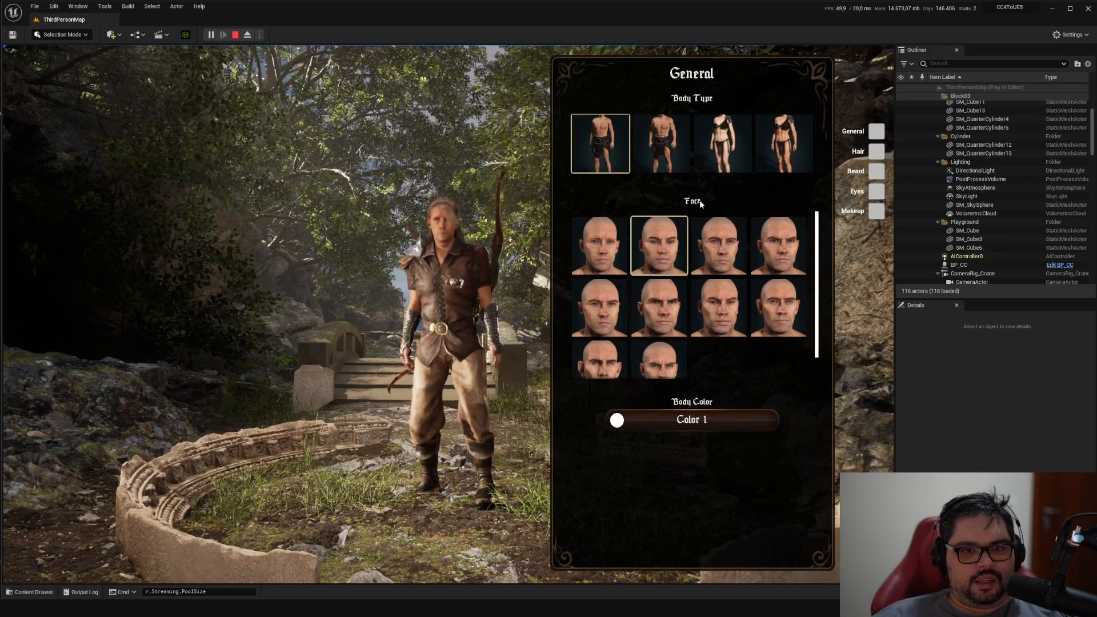
pyautogui.click(721, 151)
pyautogui.click(657, 150)
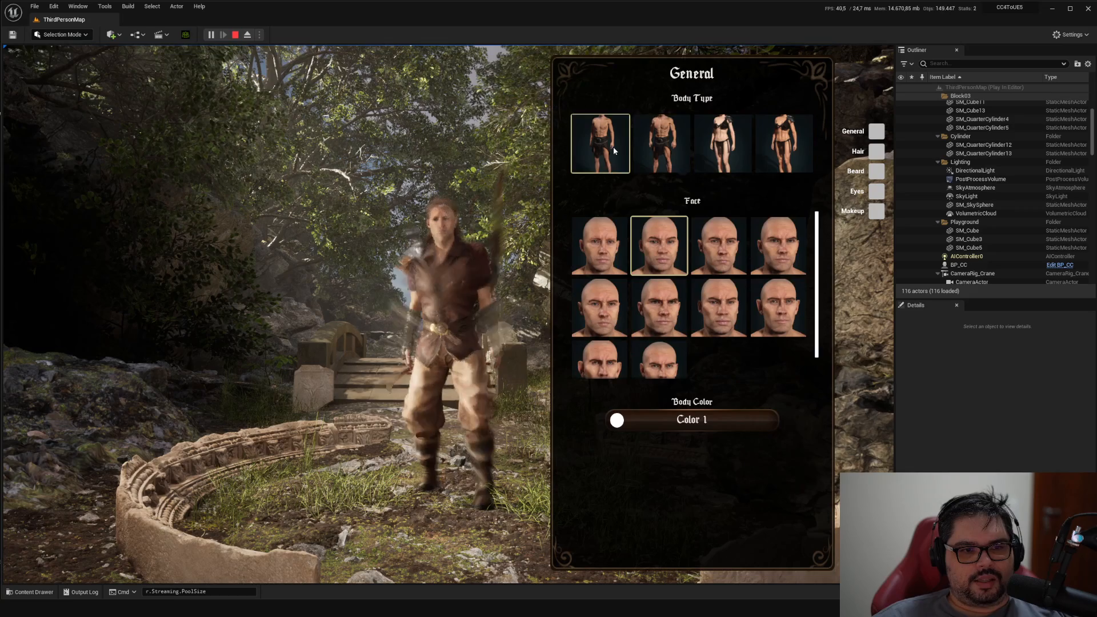
pyautogui.click(707, 152)
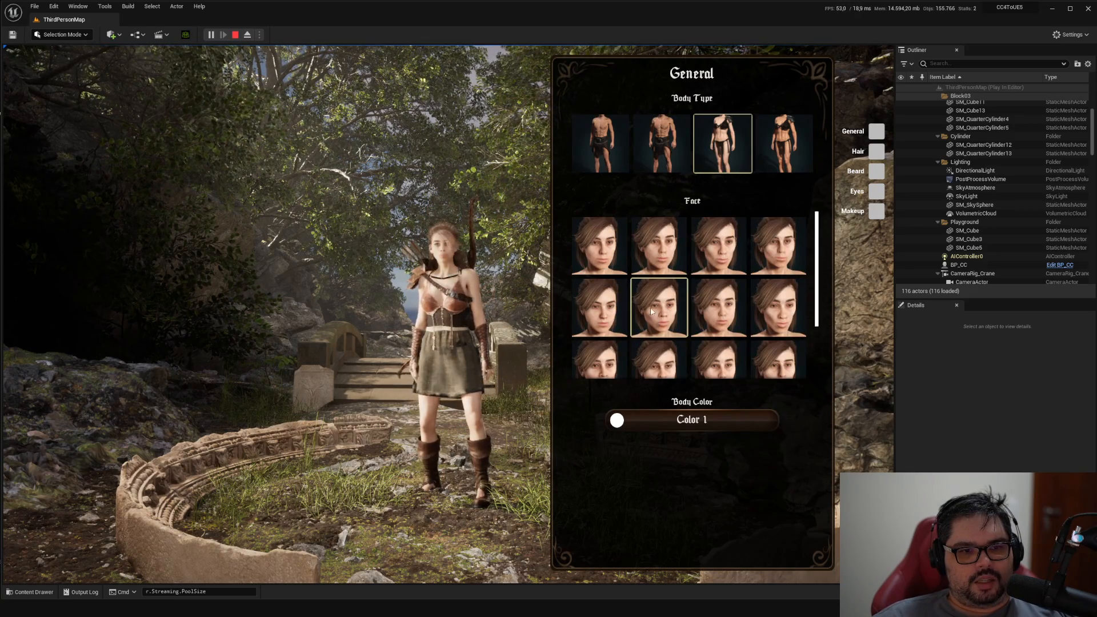
pyautogui.click(659, 249)
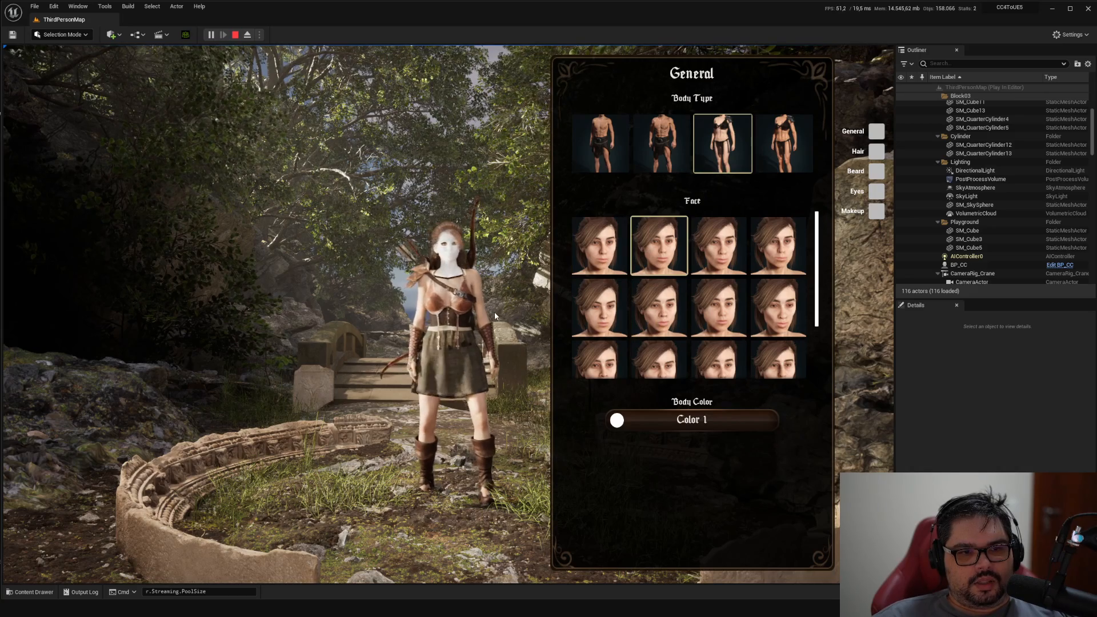
# Test the second female body type with its only face, check the Hair camera close-up, and stop the play session.
pyautogui.click(791, 160)
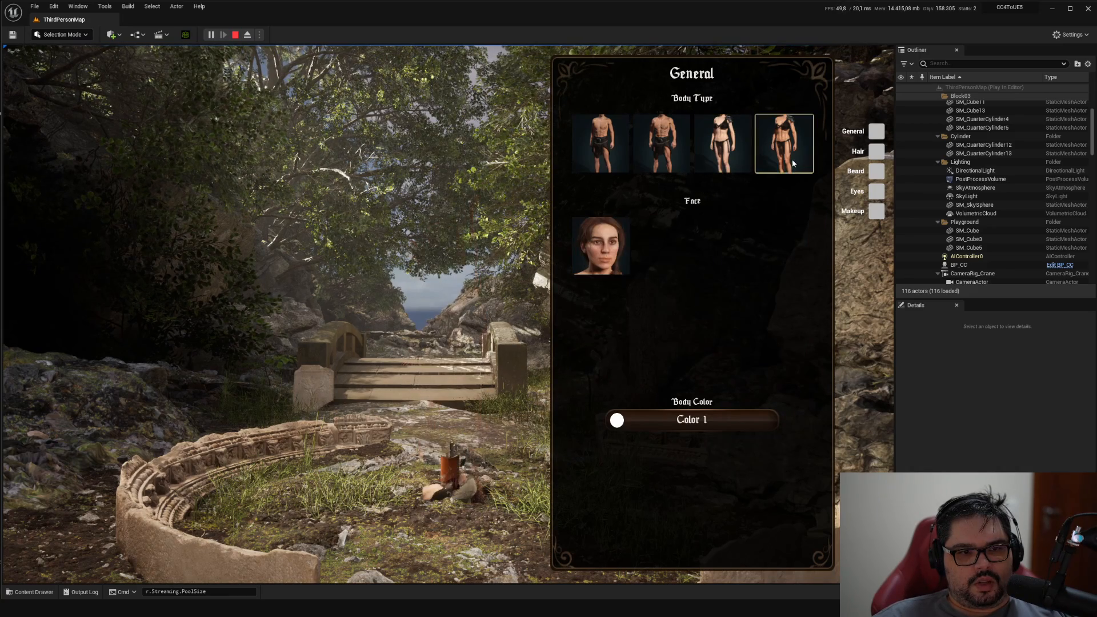
pyautogui.click(668, 162)
pyautogui.click(600, 245)
pyautogui.click(784, 148)
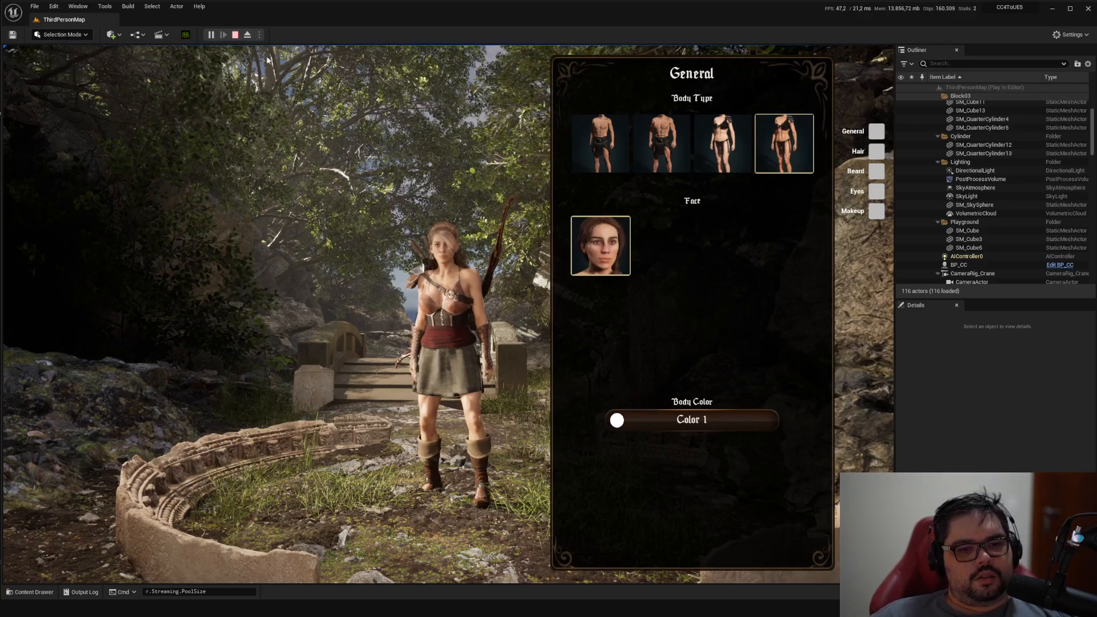
pyautogui.click(876, 151)
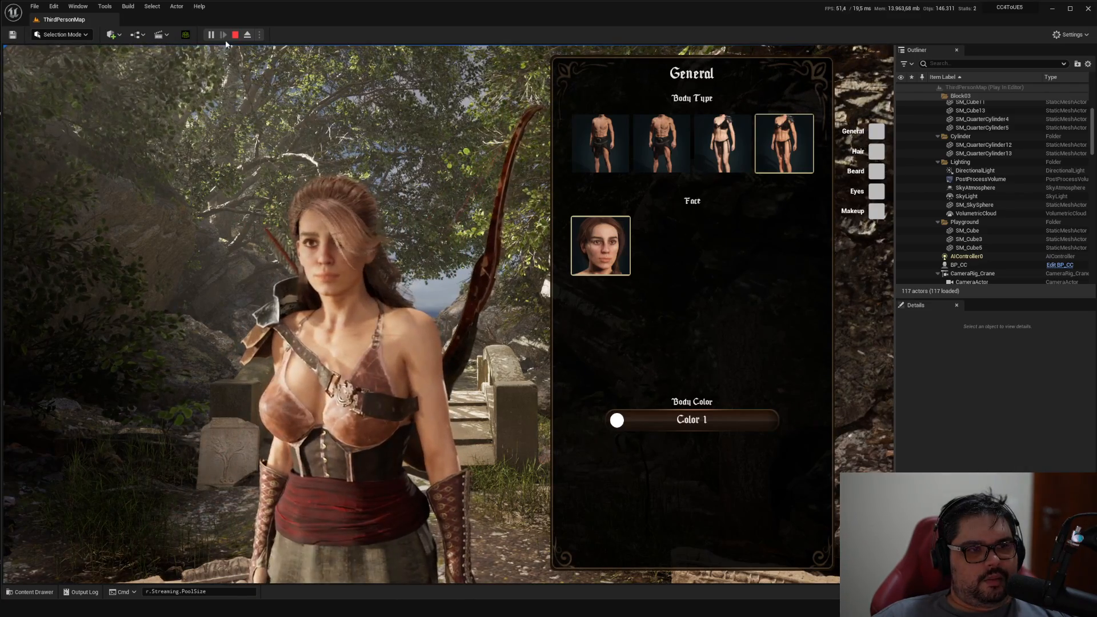
pyautogui.click(235, 34)
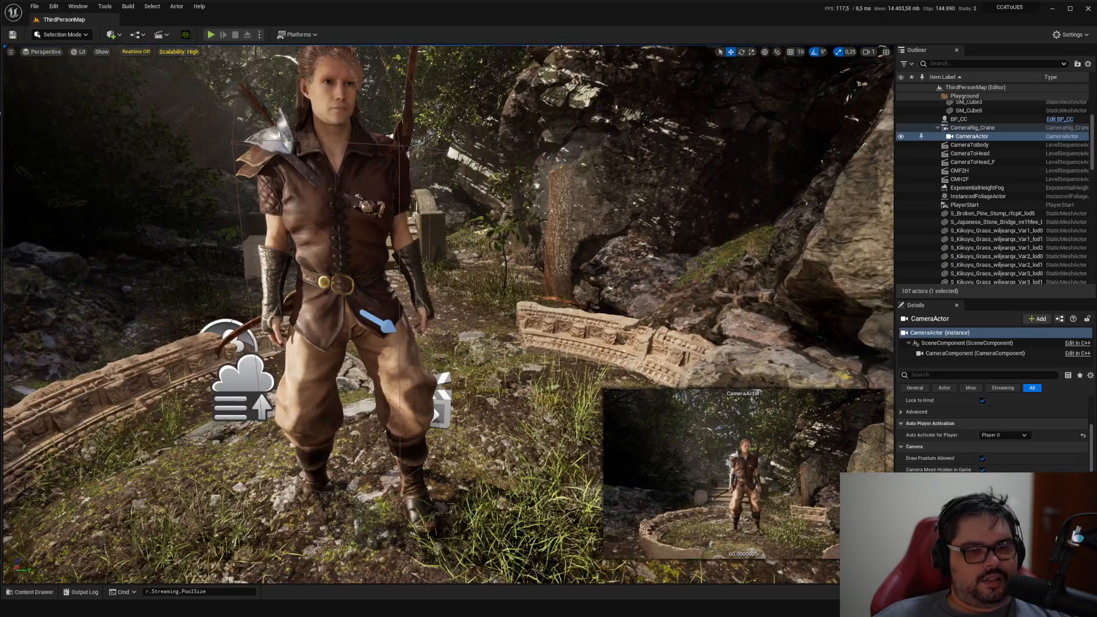
# Play ThirdPersonMap again and test the camera transition to the Hair close-up on the default male character.
pyautogui.moveTo(448, 314)
pyautogui.mouseDown(button='right')
pyautogui.moveTo(449, 337)
pyautogui.moveTo(389, 314)
pyautogui.moveTo(449, 314)
pyautogui.mouseUp(button='right')
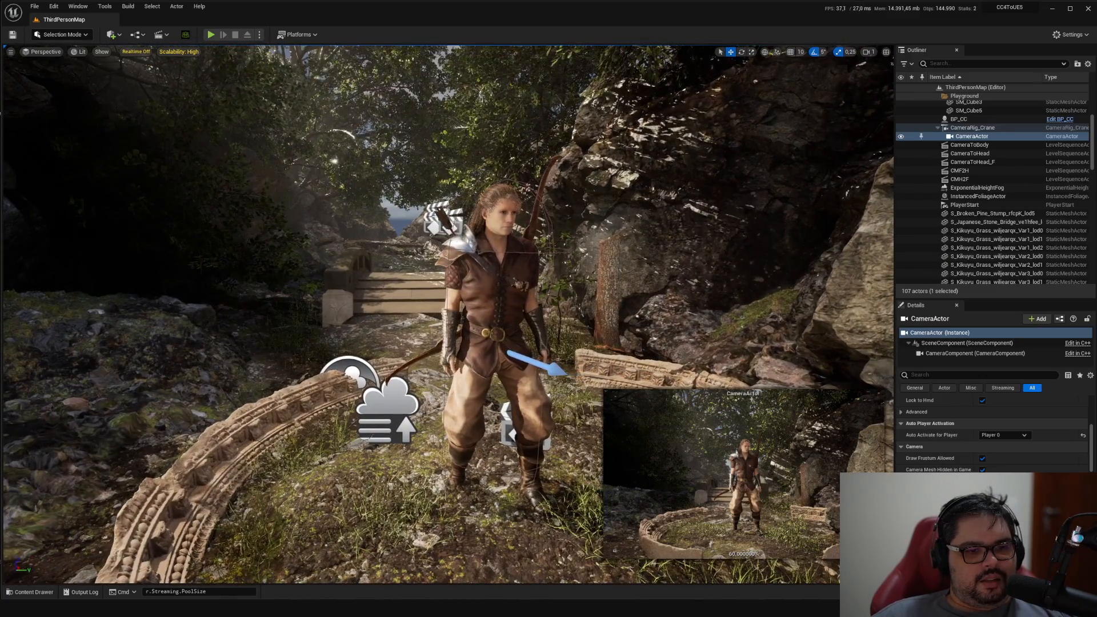
pyautogui.hotkey('ctrl', 'r')
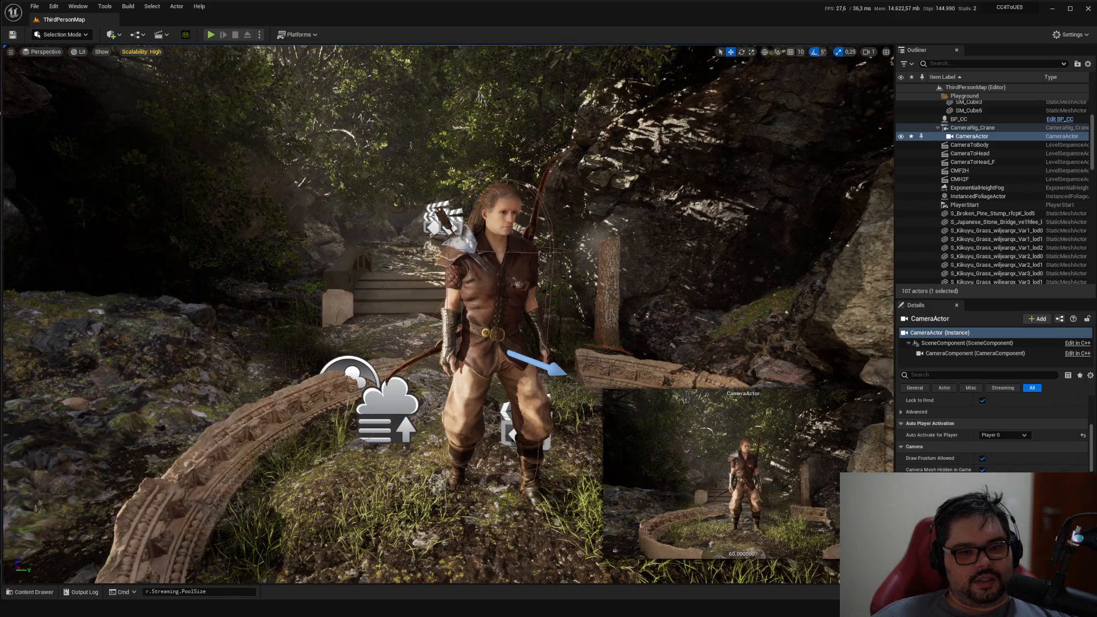
pyautogui.keyDown('ctrl'); pyautogui.click(519, 260); pyautogui.keyUp('ctrl')
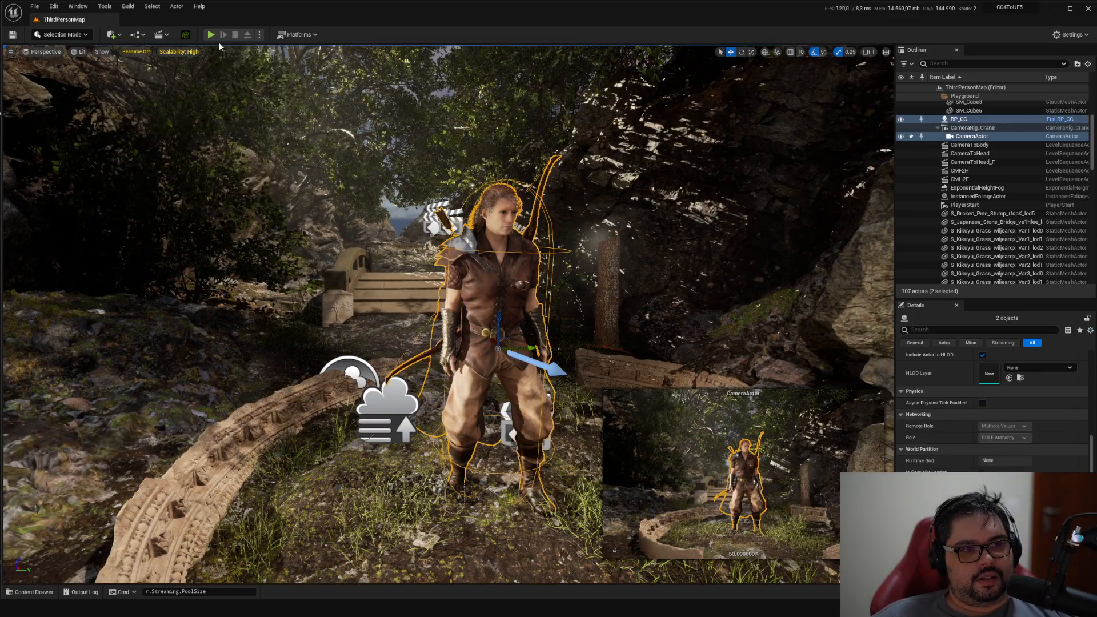
pyautogui.click(212, 35)
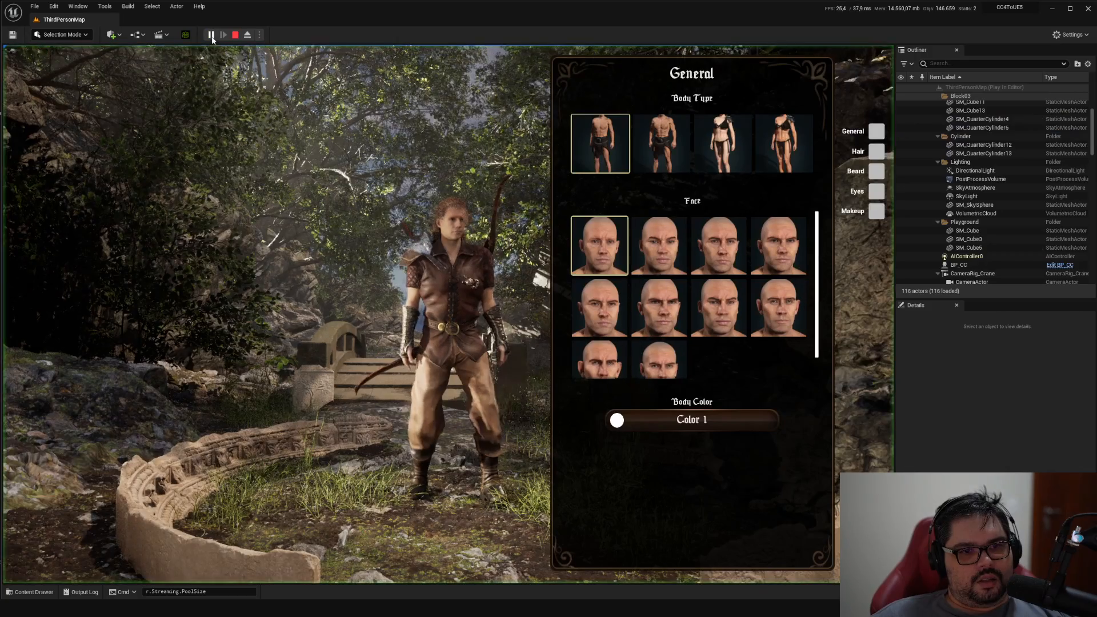
pyautogui.click(879, 152)
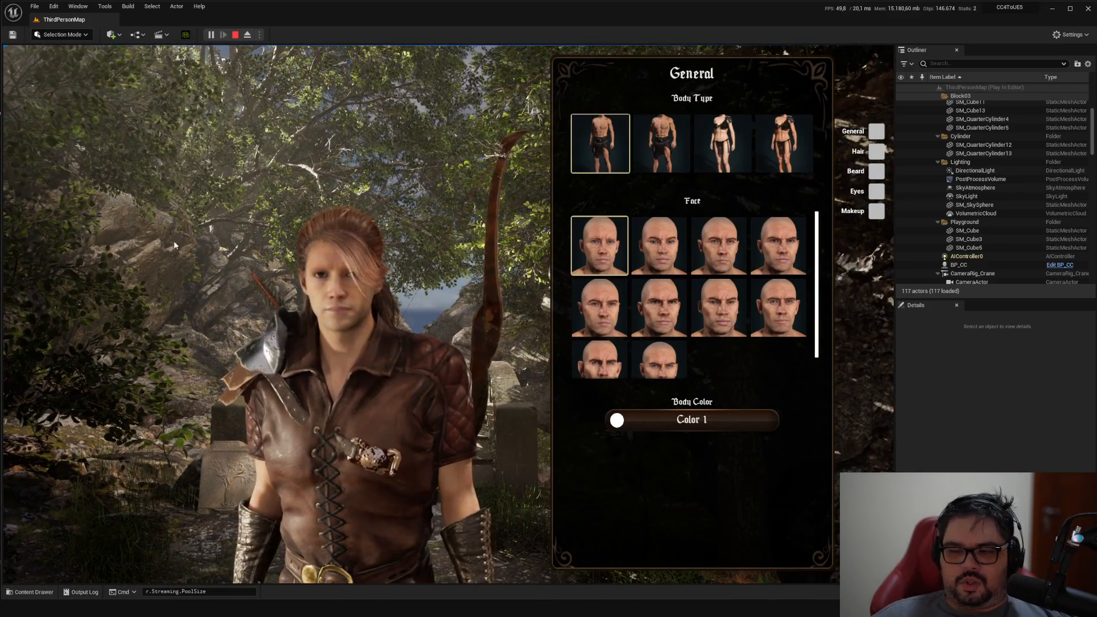
# Rotate the character in both camera views while switching between the General and Hair categories to test the transitions.
pyautogui.moveTo(526, 405); pyautogui.dragTo(435, 437)
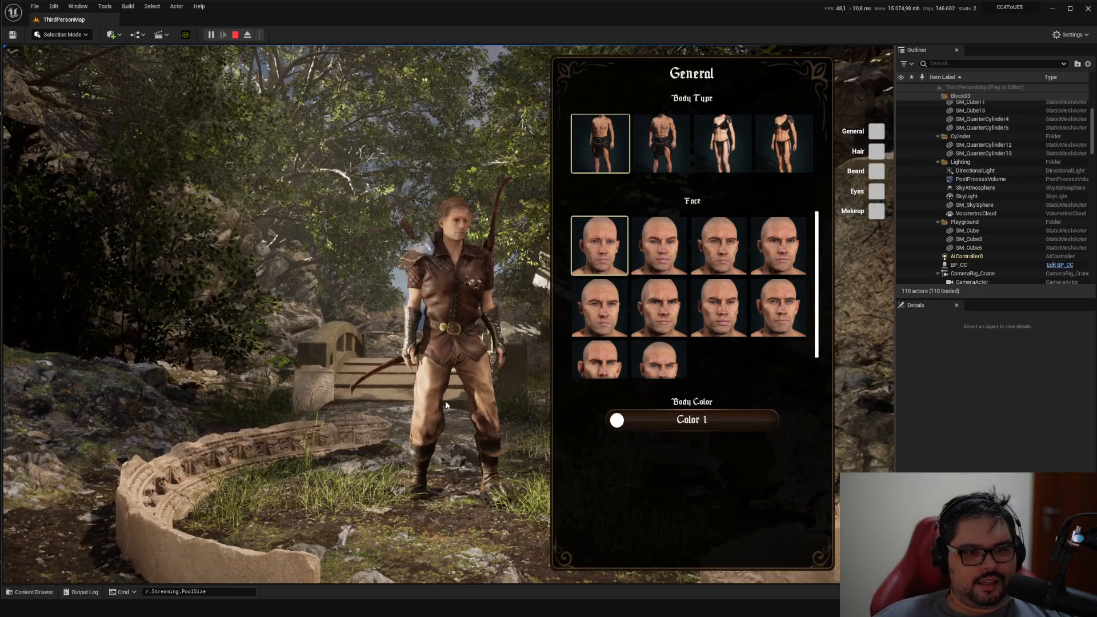
pyautogui.moveTo(445, 405); pyautogui.dragTo(385, 388)
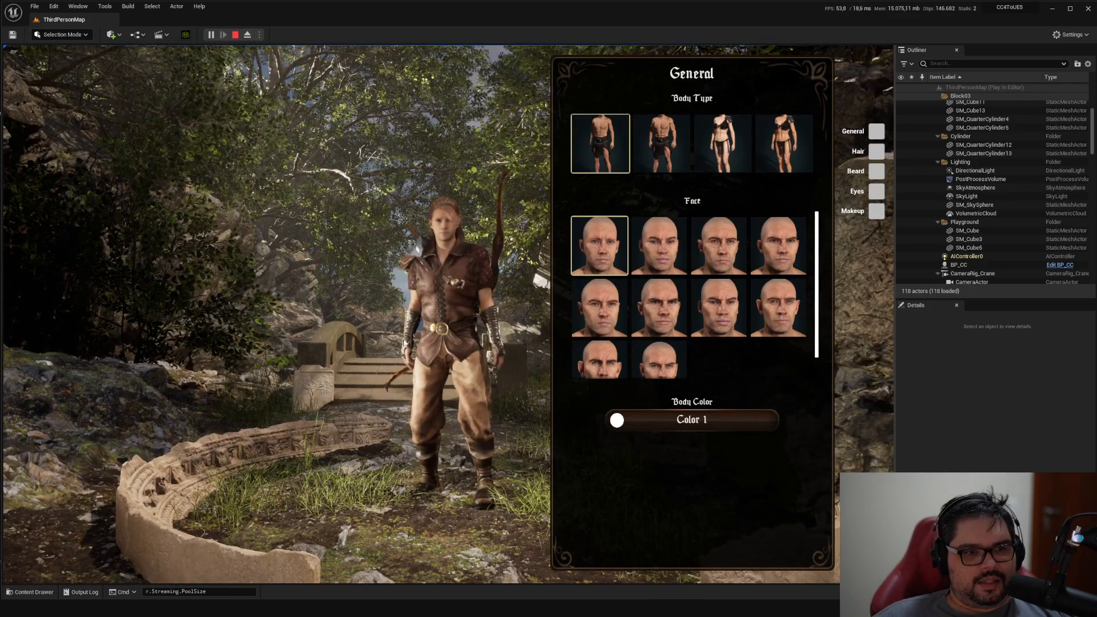
pyautogui.click(880, 139)
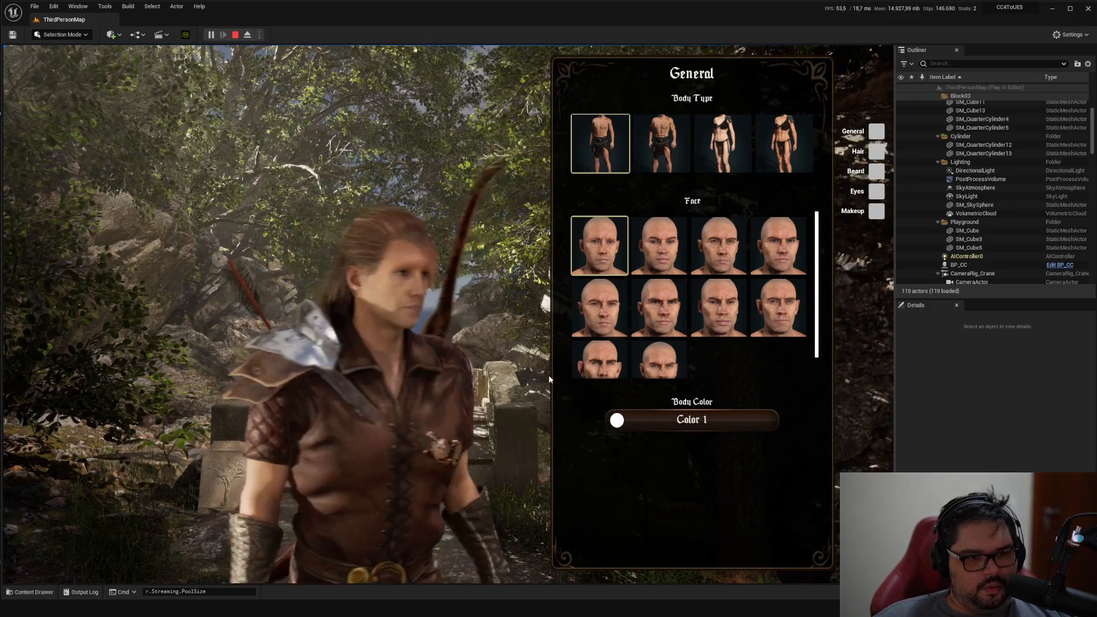
pyautogui.moveTo(402, 382); pyautogui.dragTo(358, 348)
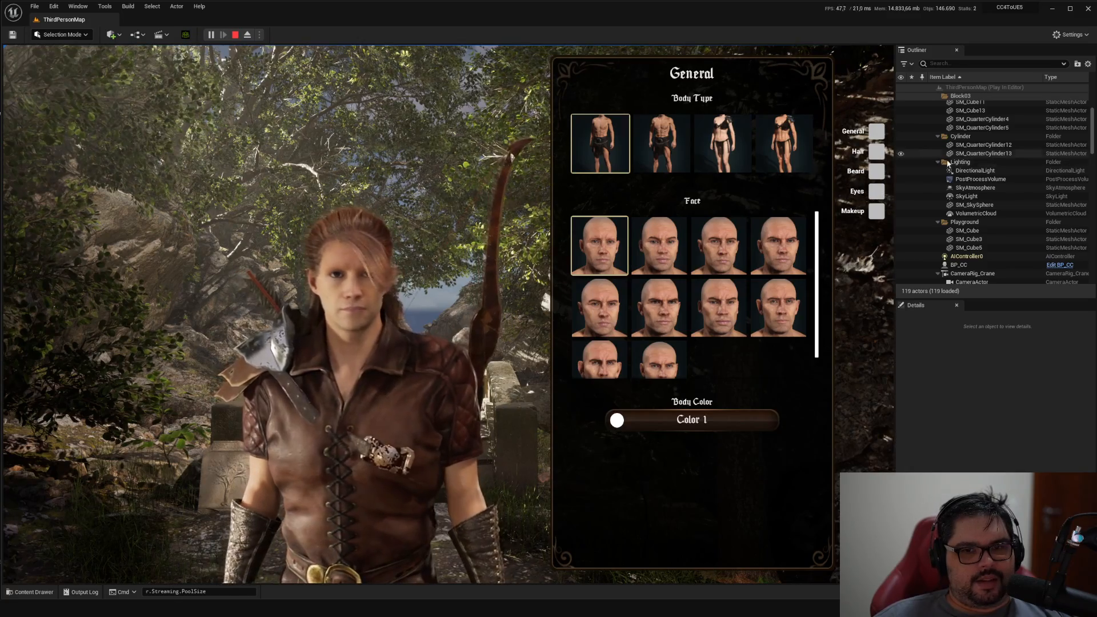
pyautogui.click(876, 131)
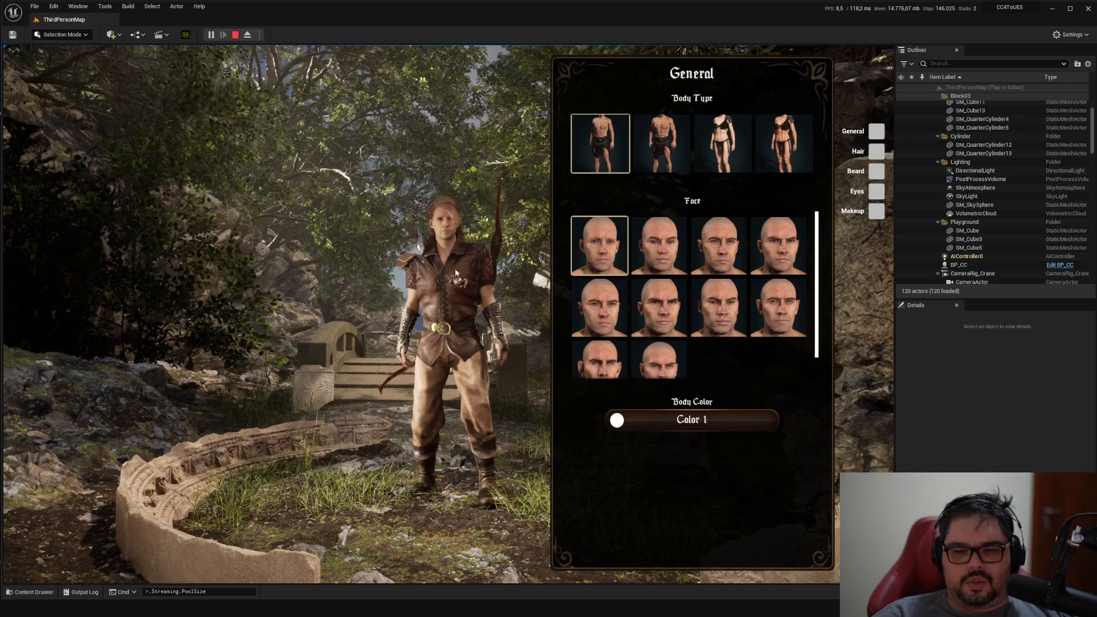
pyautogui.click(879, 150)
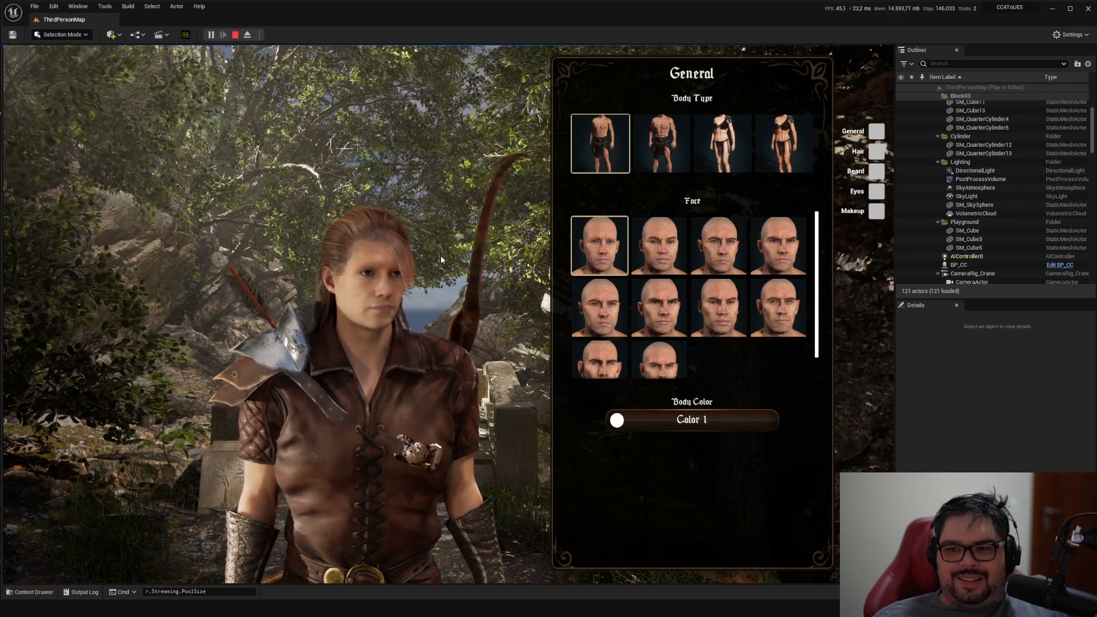
# Try several male faces in the Hair close-up, ending with the third face of the second row, and rotate the character.
pyautogui.click(659, 246)
pyautogui.click(660, 307)
pyautogui.click(661, 367)
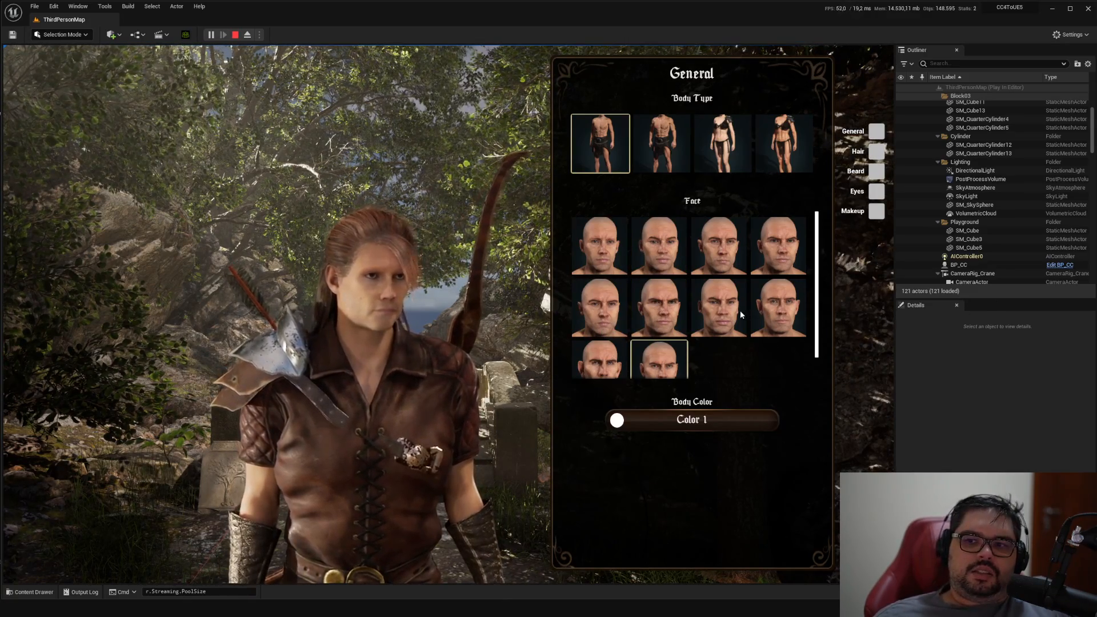
pyautogui.click(599, 310)
pyautogui.click(721, 320)
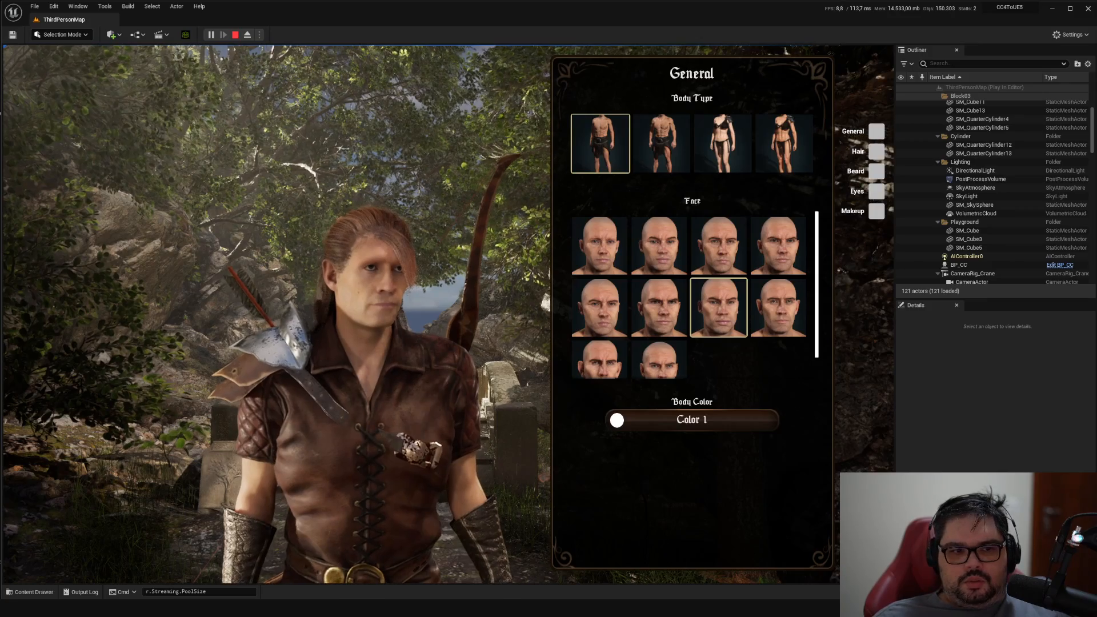
pyautogui.moveTo(457, 353); pyautogui.dragTo(291, 393)
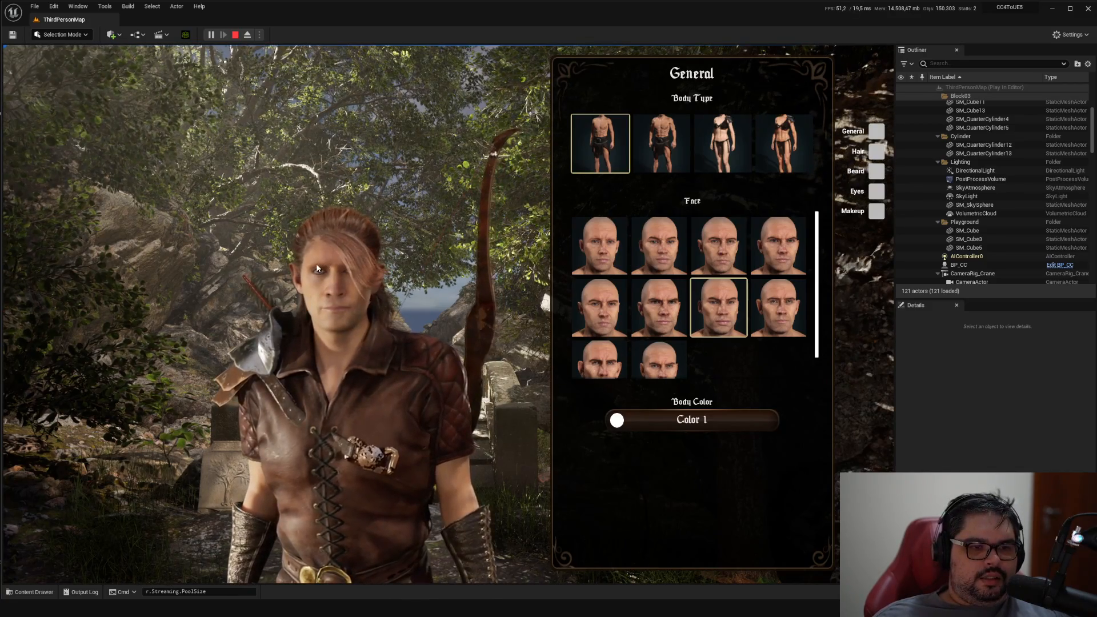